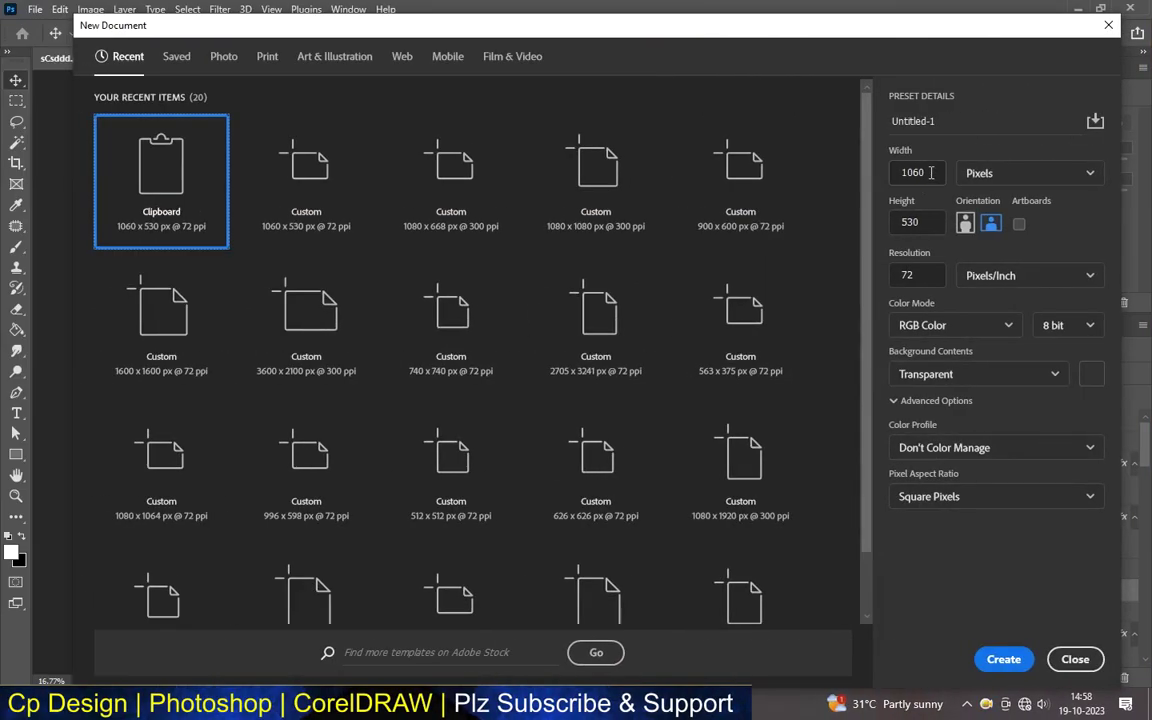
- Create a transparent 3600 × 2100 px document at 300 pixels/inch
double_click(931, 173)
type("10")
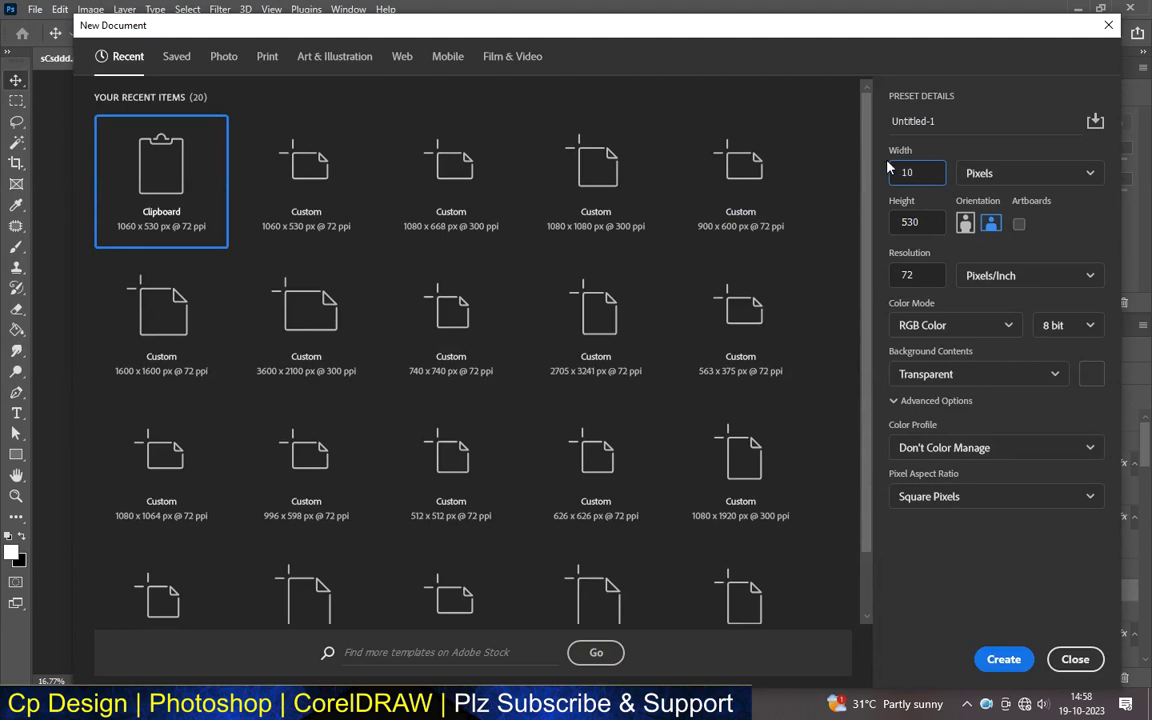
key("BackSpace")
key("BackSpace")
type("3600")
key("Tab")
type("2100")
key("Tab")
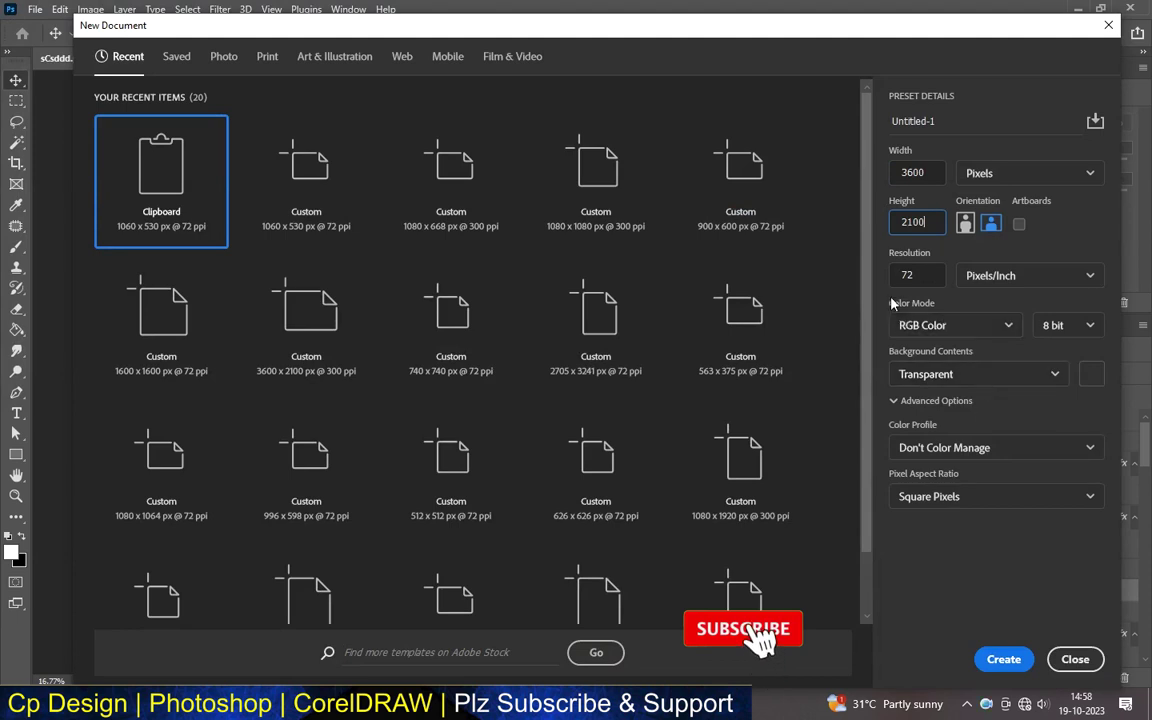
type("300")
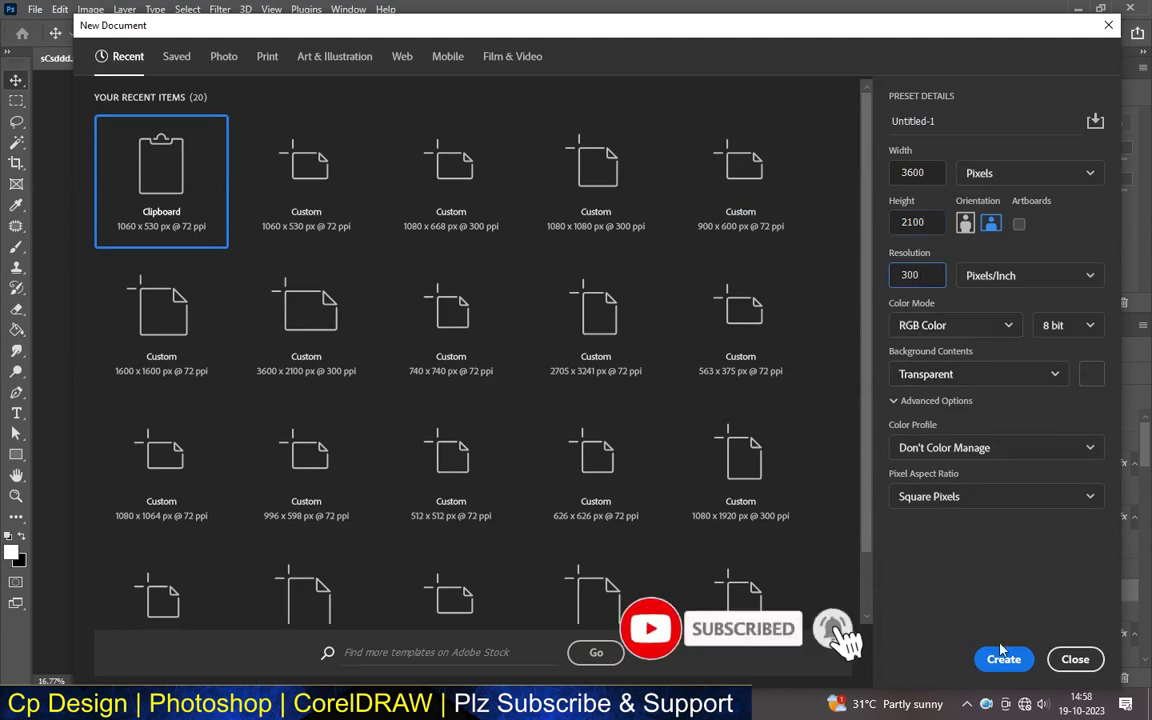
left_click(1003, 659)
scroll(412, 318, "up", 1)
left_click(16, 80)
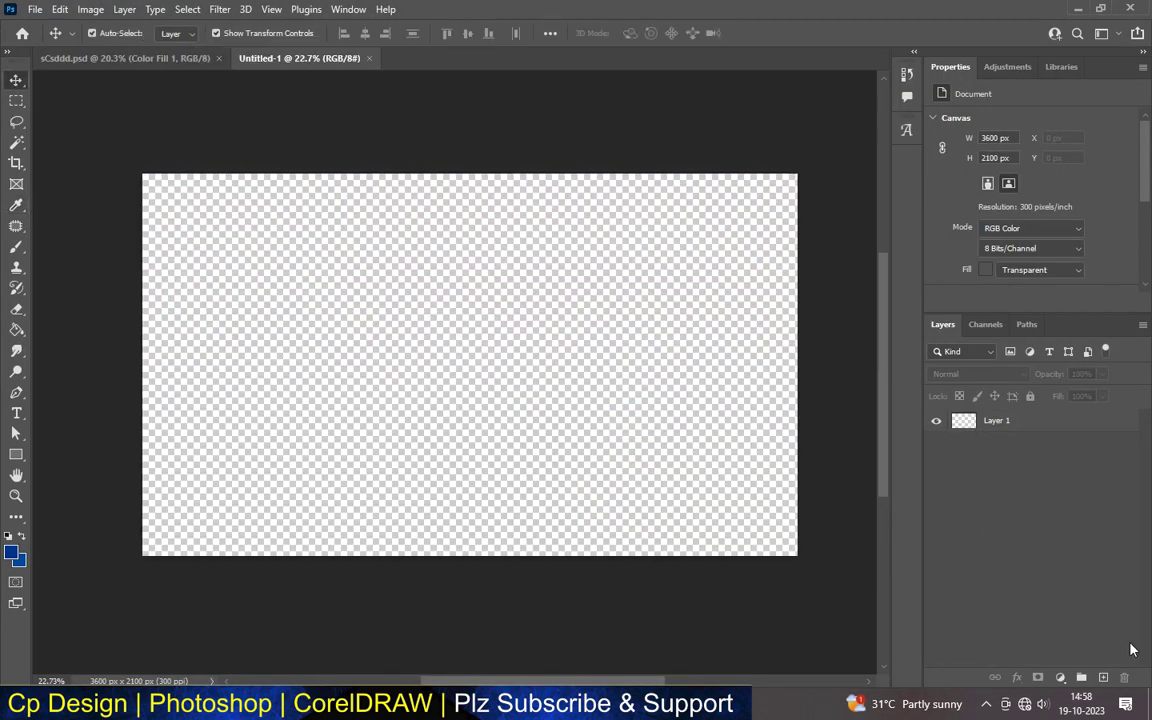
- Add a Gradient fill layer running from dark blue to lighter blue
left_click(1060, 677)
left_click(1046, 408)
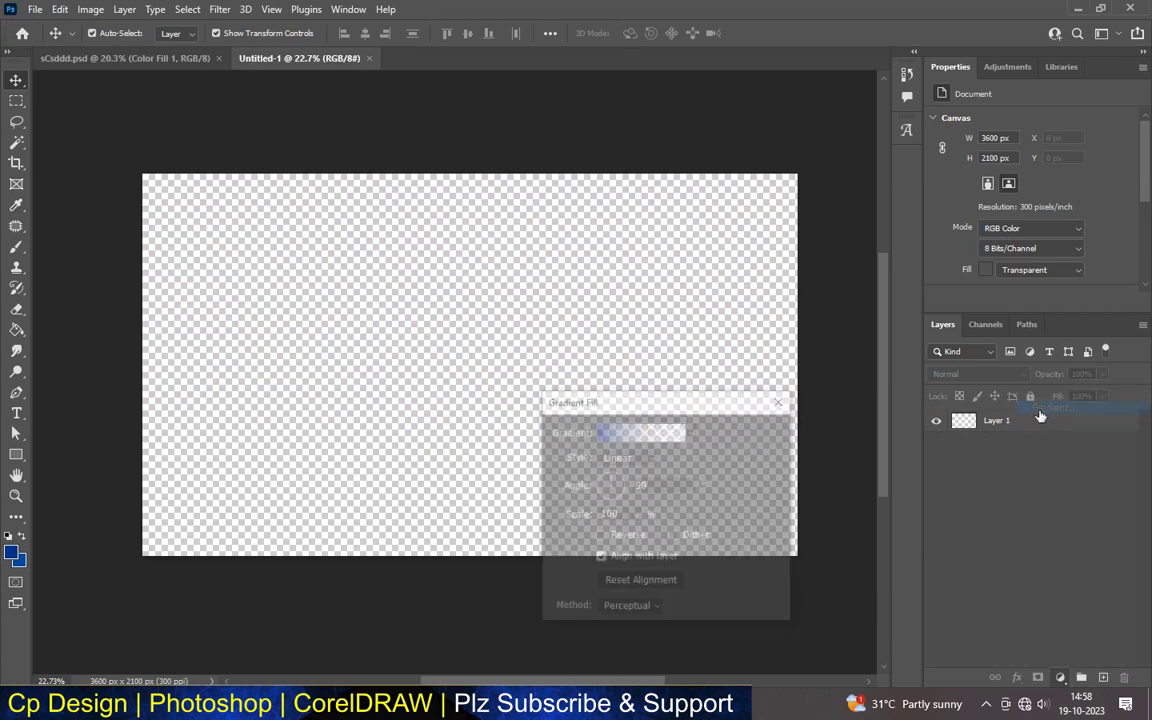
left_click(628, 431)
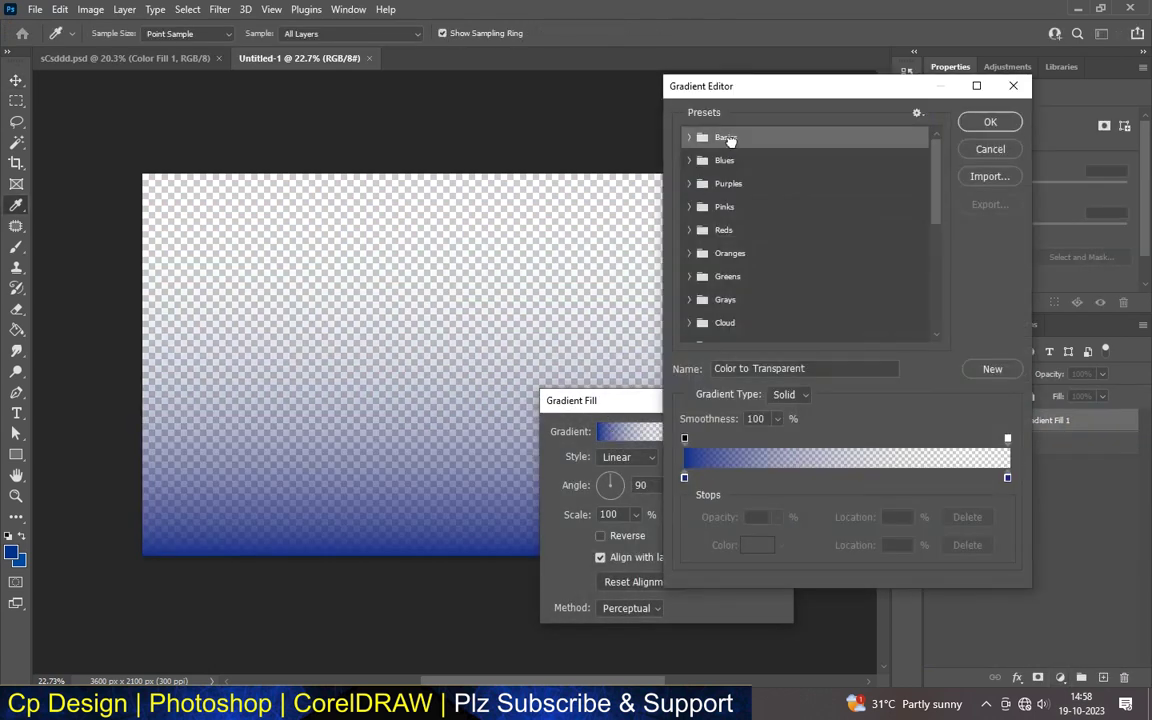
left_click(690, 138)
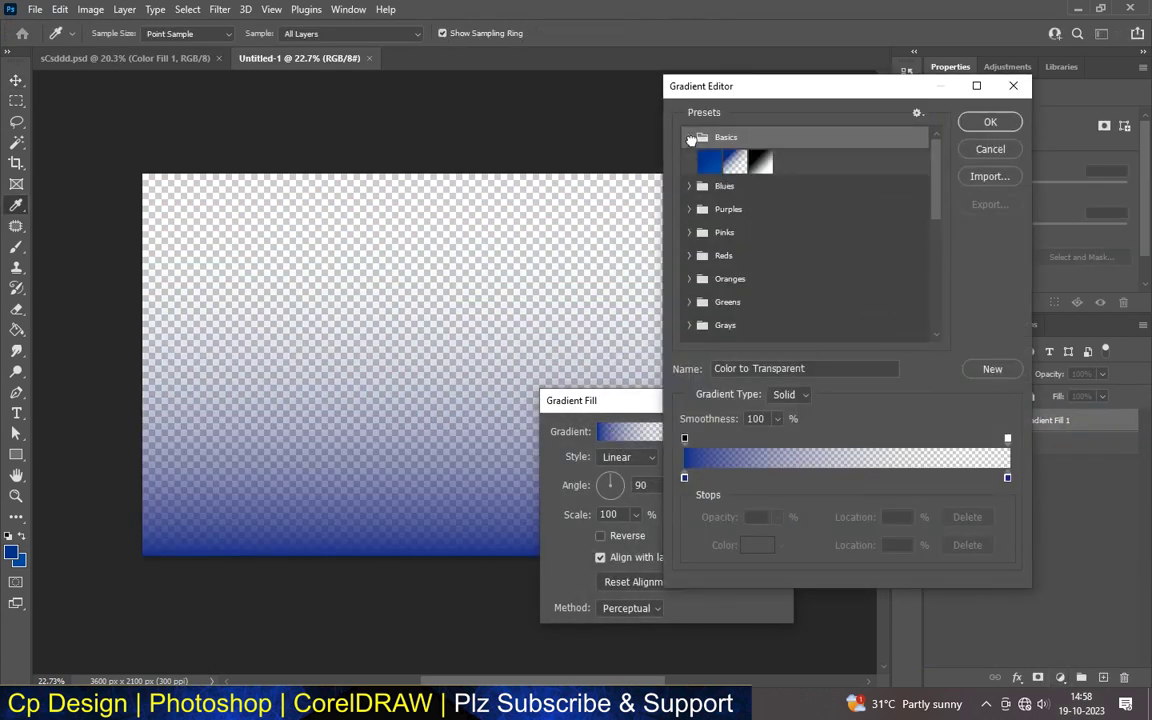
left_click(708, 162)
left_click(685, 481)
left_click(757, 545)
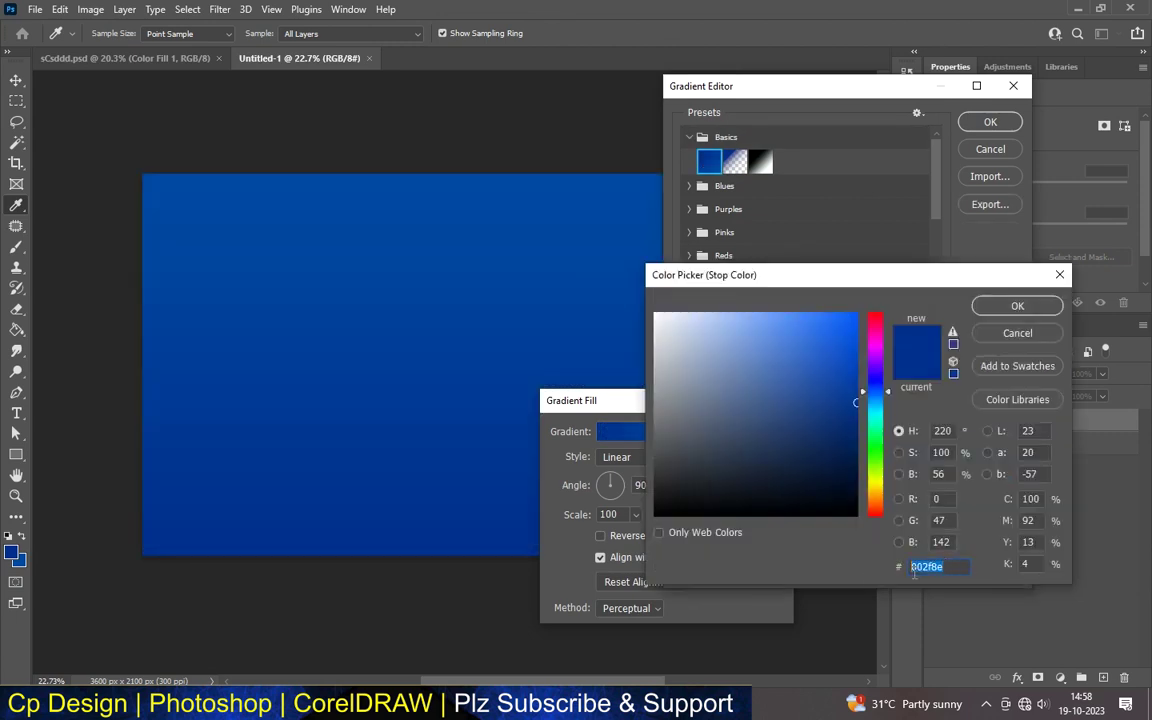
left_click(1017, 305)
left_click(1007, 479)
left_click(760, 545)
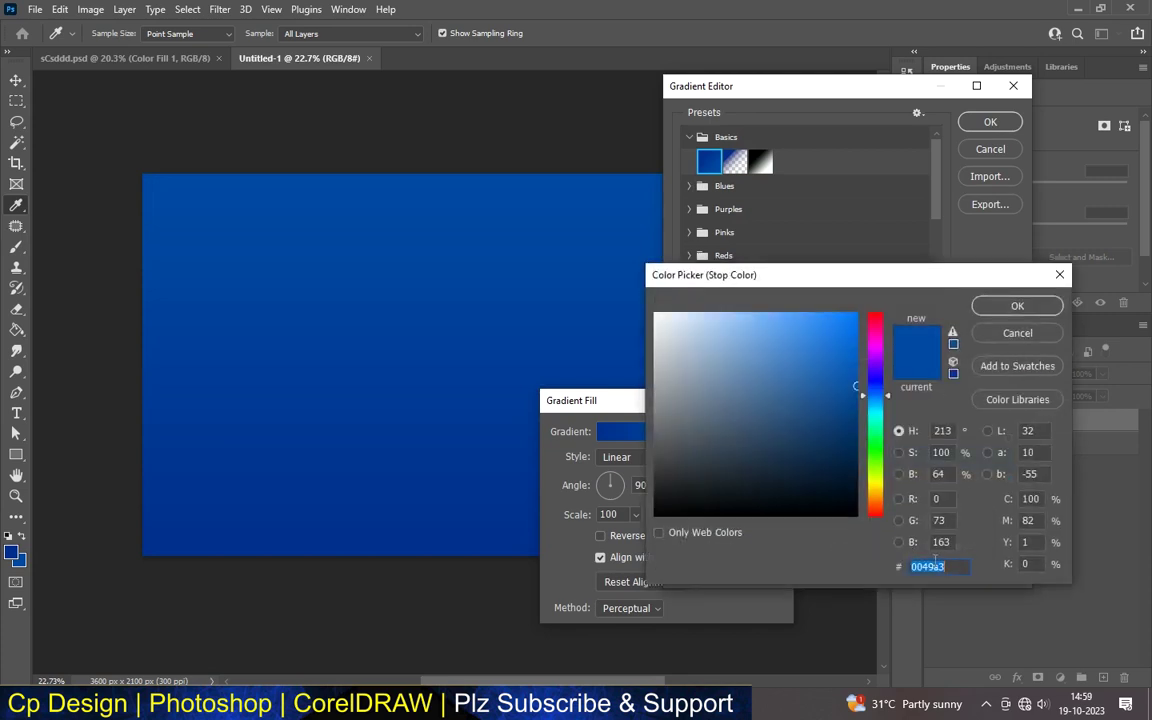
left_click(1012, 306)
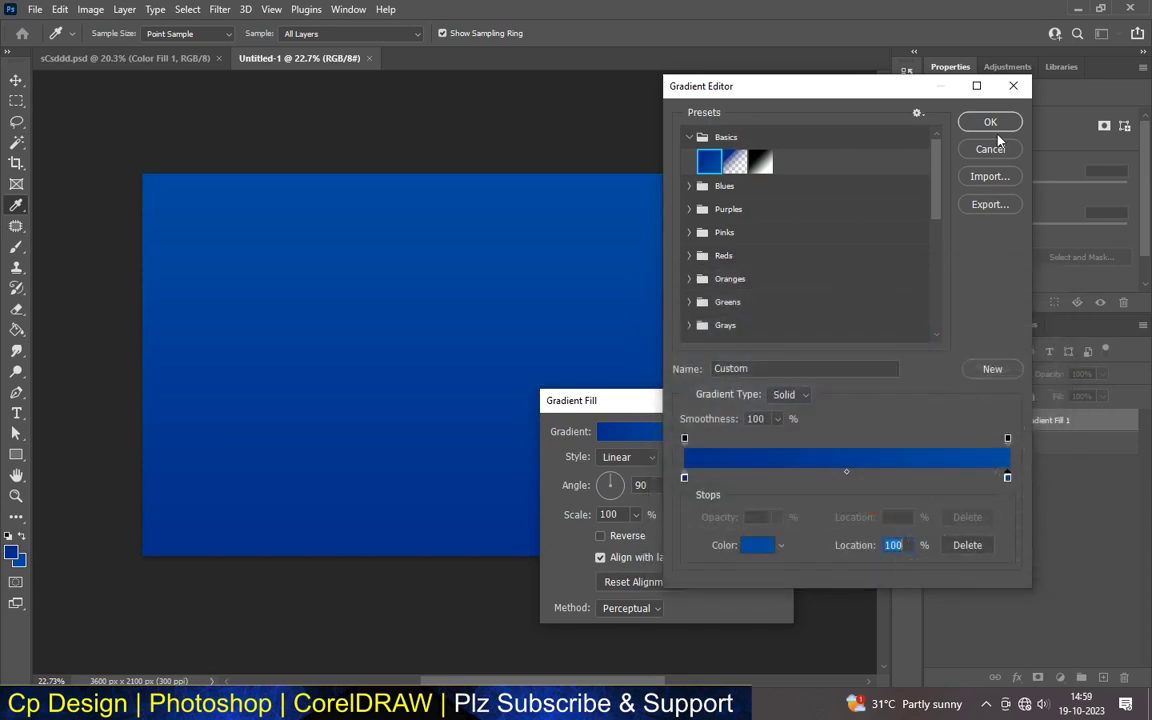
left_click(990, 122)
- Make the gradient Radial and Reversed at 144% scale, and apply it
left_click(626, 457)
left_click(614, 486)
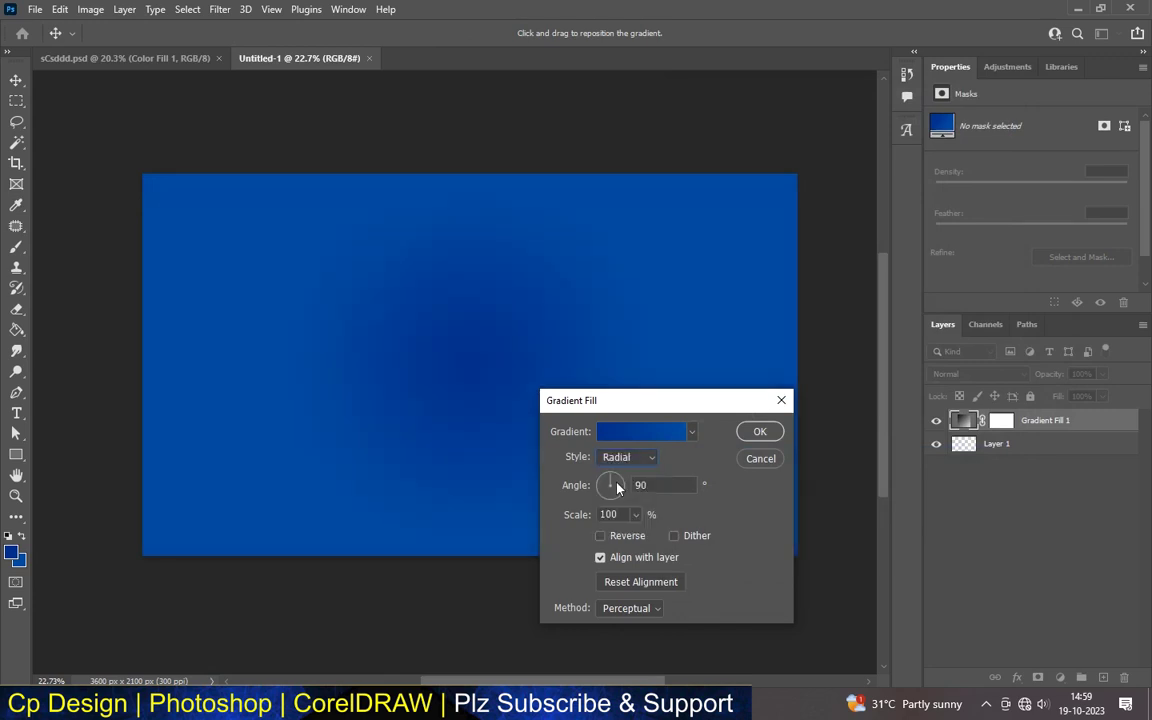
left_click(600, 536)
left_click(635, 514)
left_click_drag(633, 535, 640, 538)
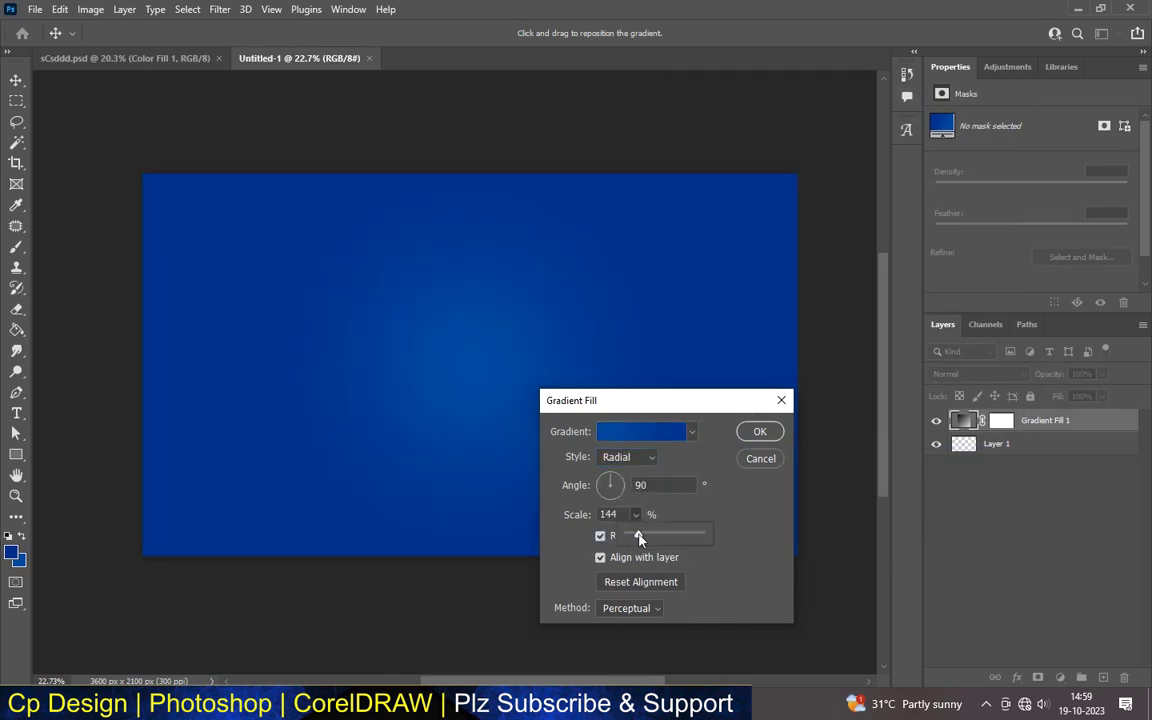
left_click(760, 431)
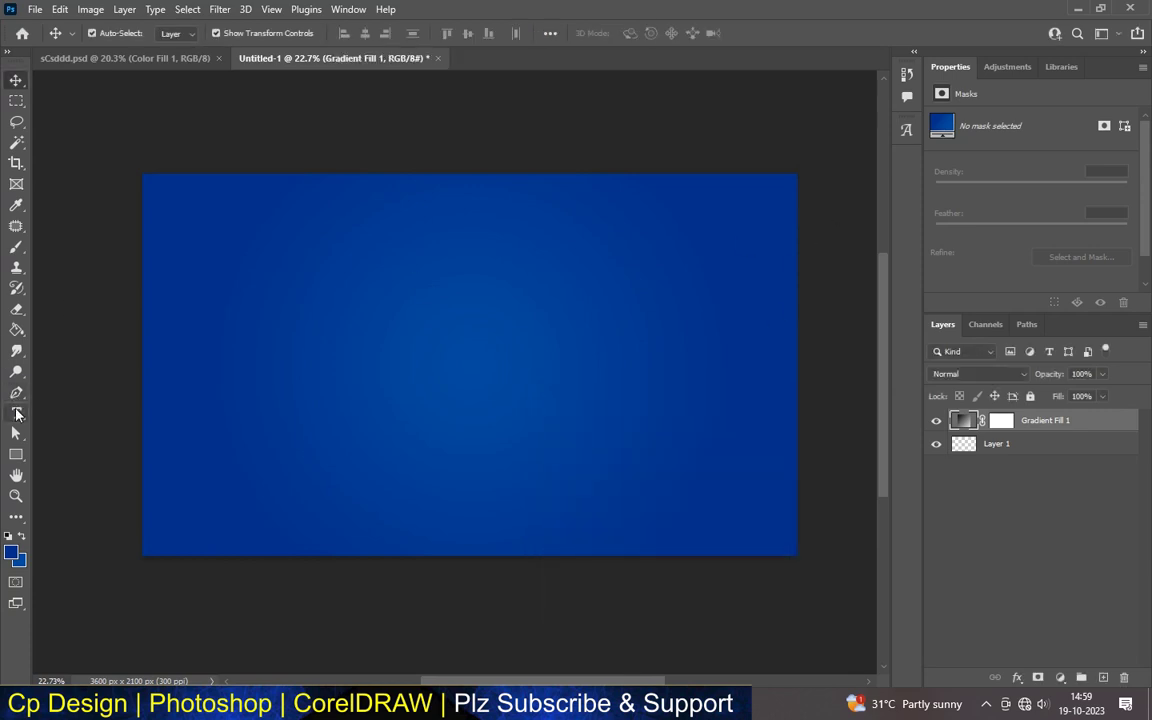
- Add a text layer reading 'hear' on the canvas
key("t")
left_click(361, 379)
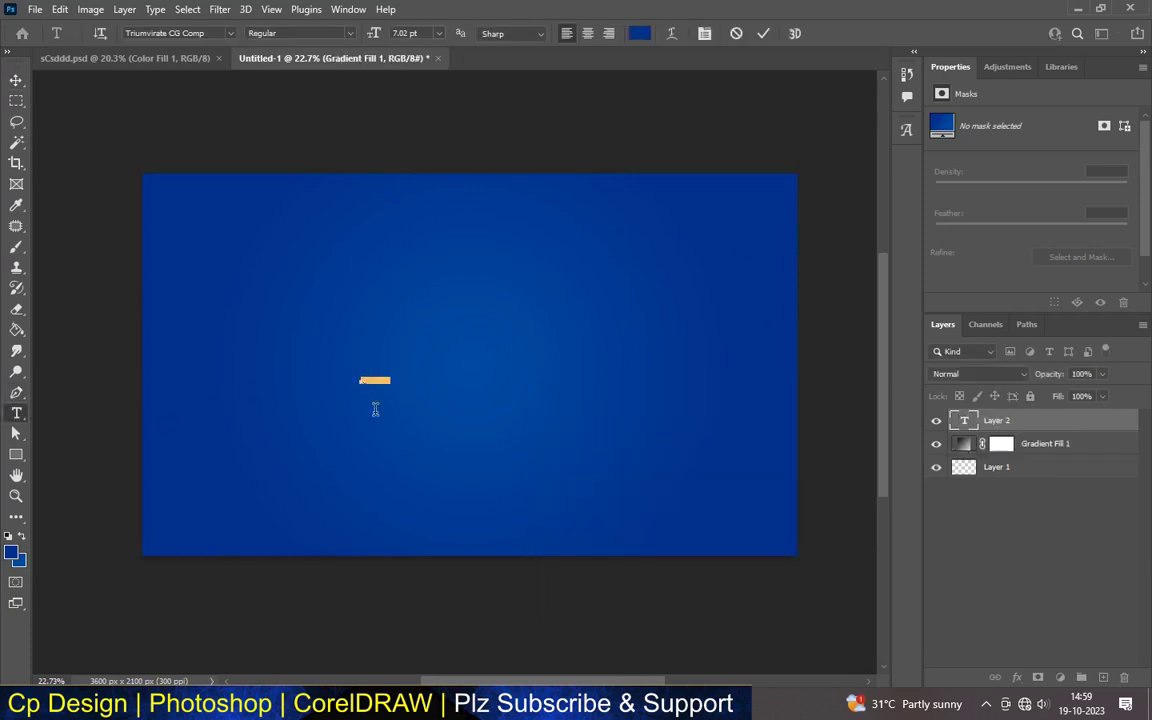
key("BackSpace")
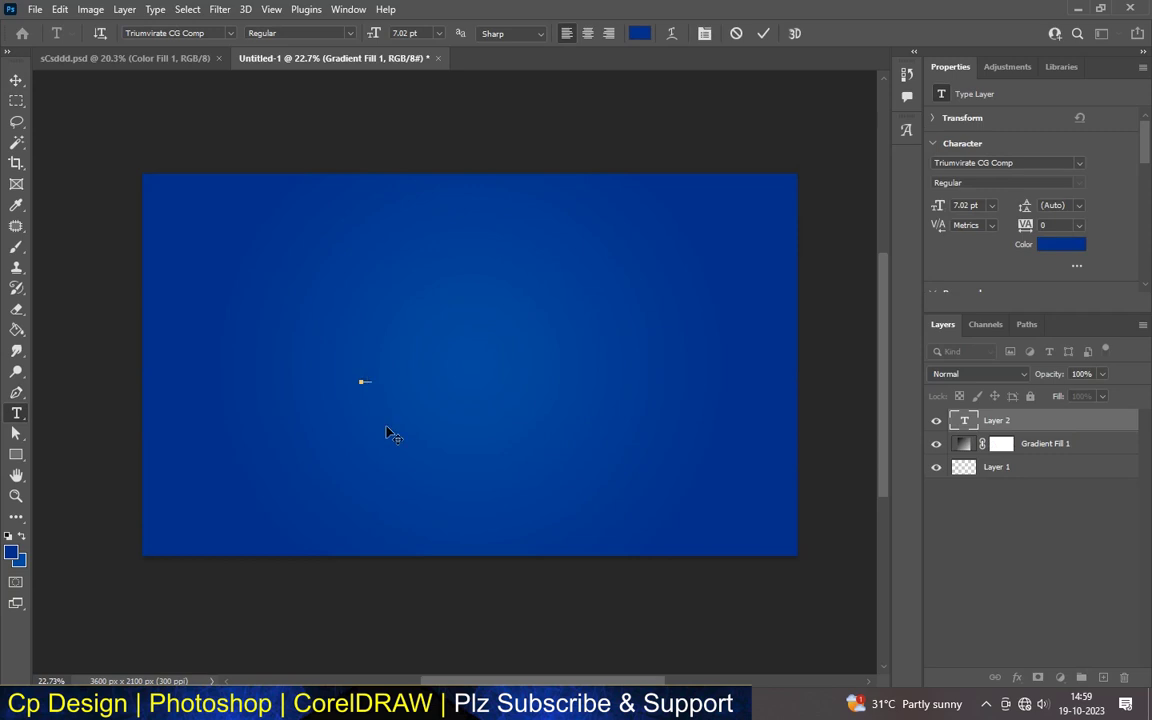
type("hear")
left_click(16, 80)
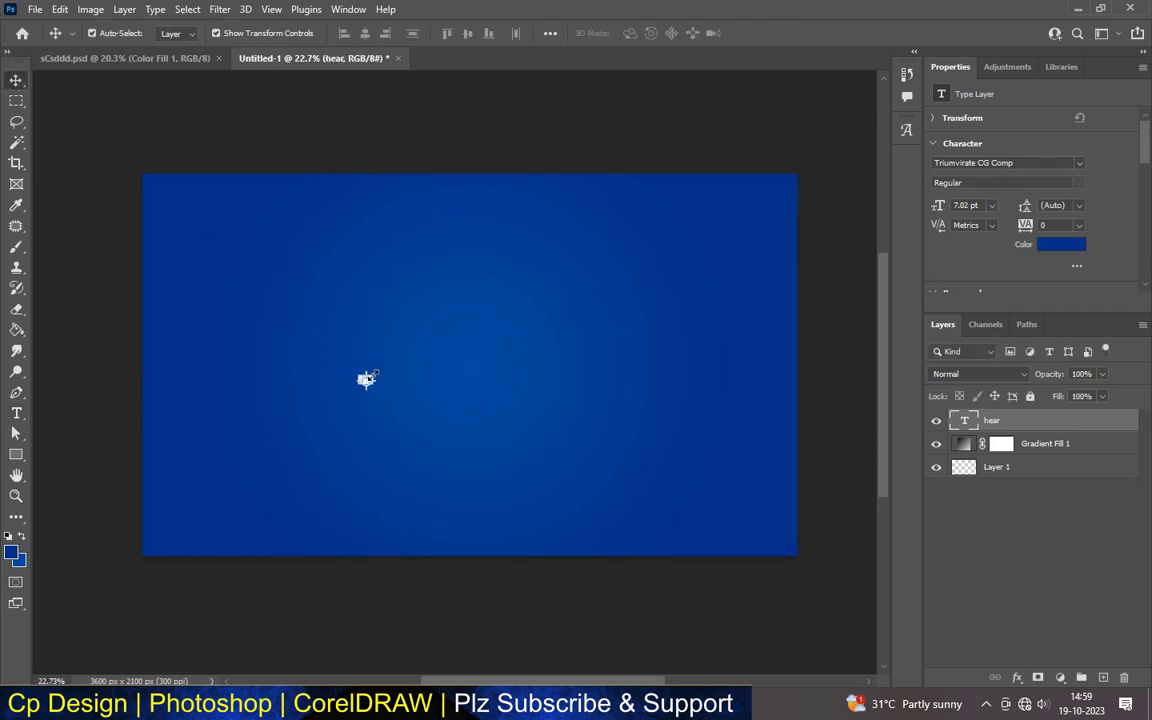
- Enlarge the HEAR text to fill much of the canvas and centre it
left_click_drag(450, 328, 596, 250)
mouse_move(325, 345)
left_mouse_down()
mouse_move(338, 422)
mouse_move(305, 455)
left_mouse_up()
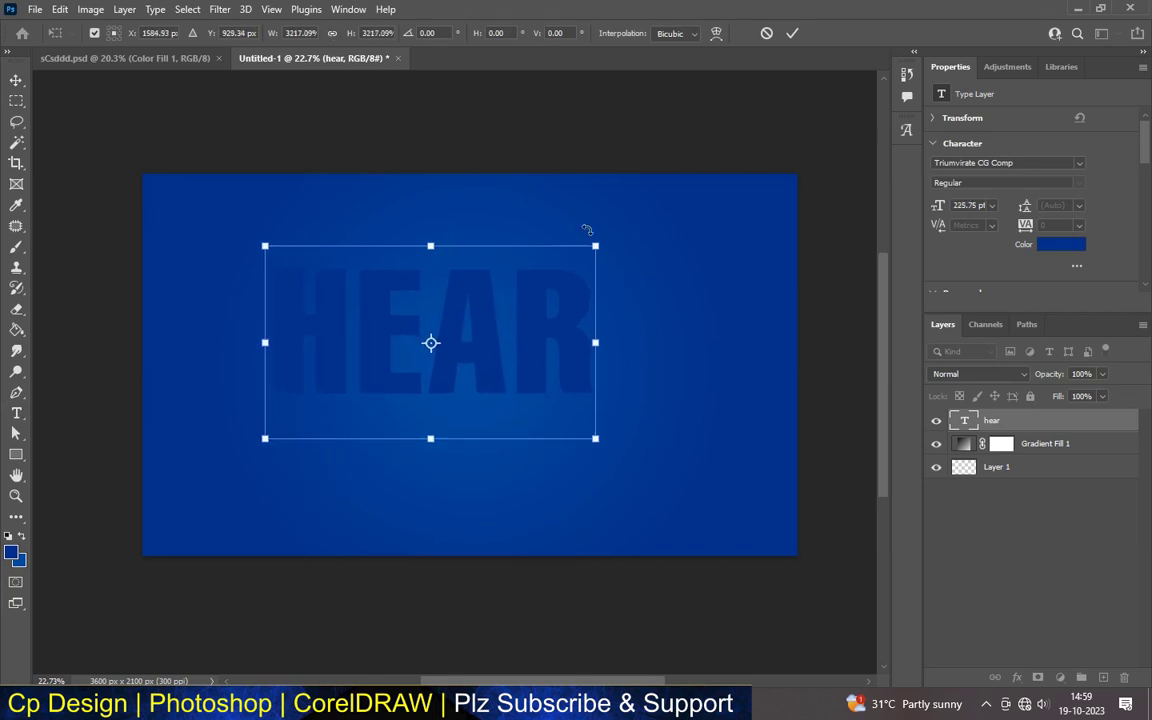
left_click_drag(595, 243, 625, 226)
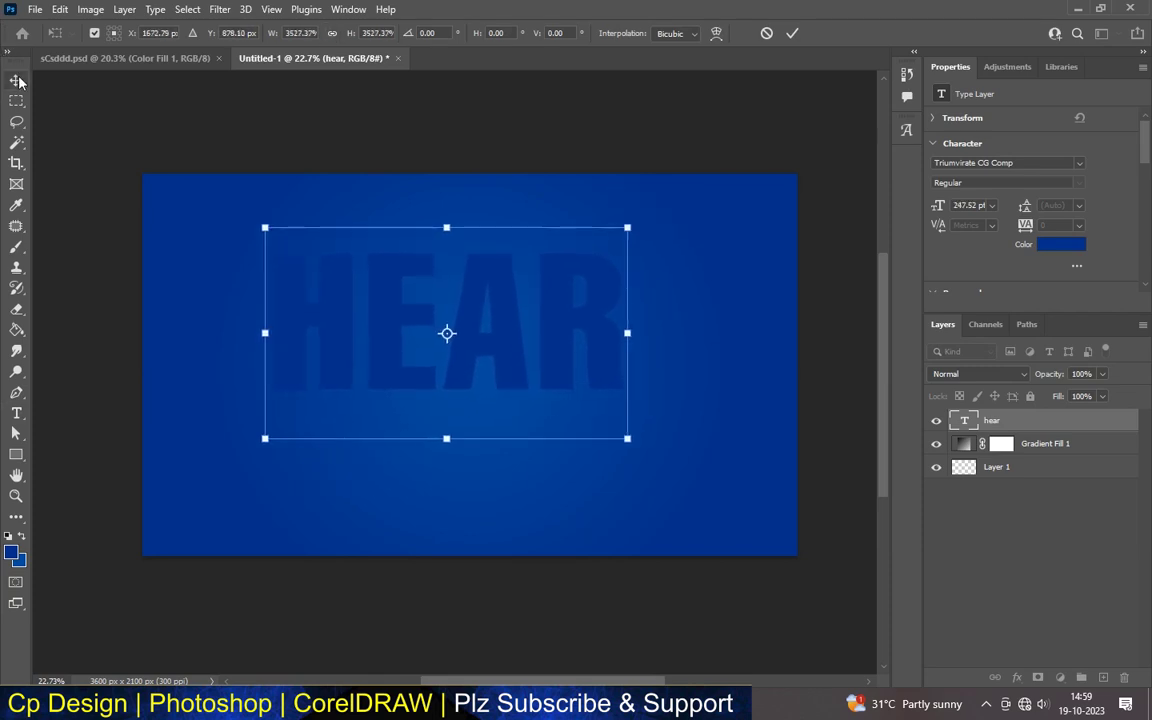
key("Return")
left_click_drag(484, 281, 512, 338)
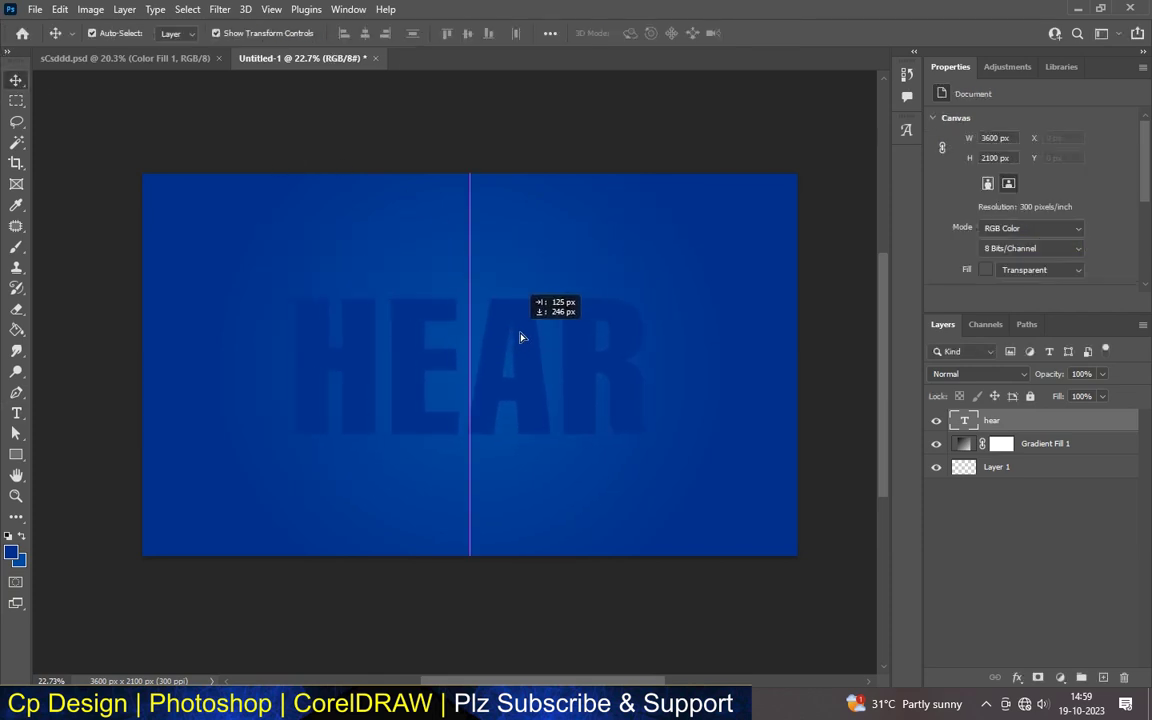
left_click_drag(512, 338, 517, 330)
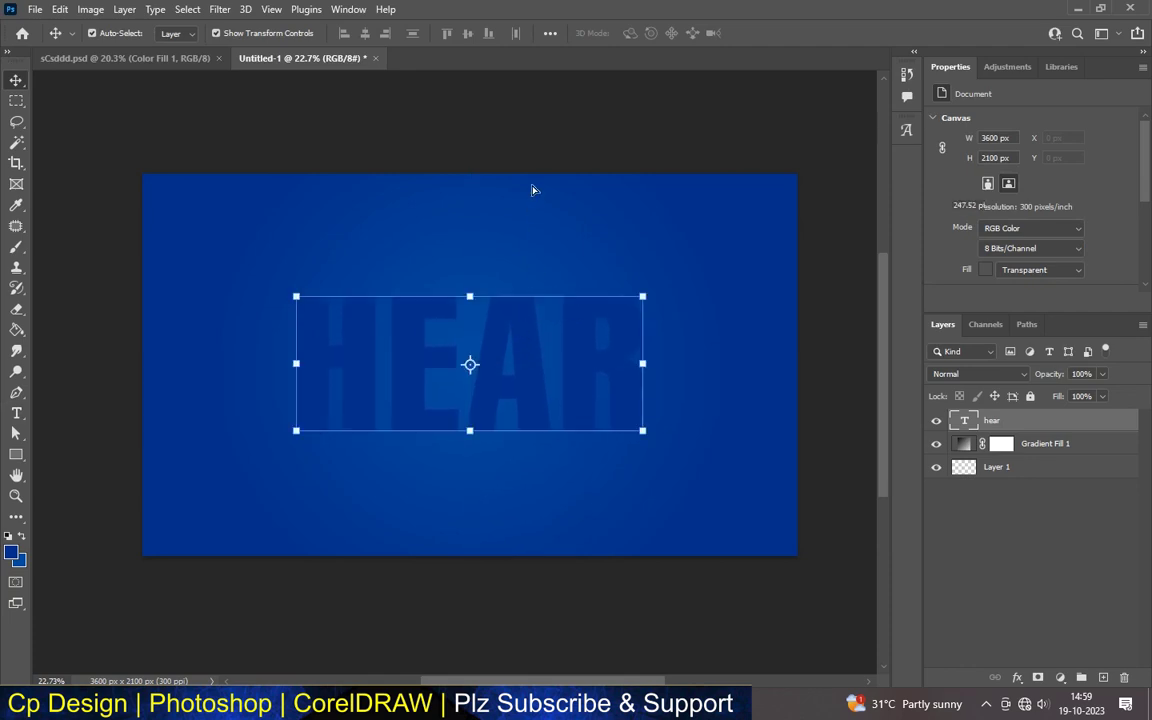
scroll(505, 295, "up", 2)
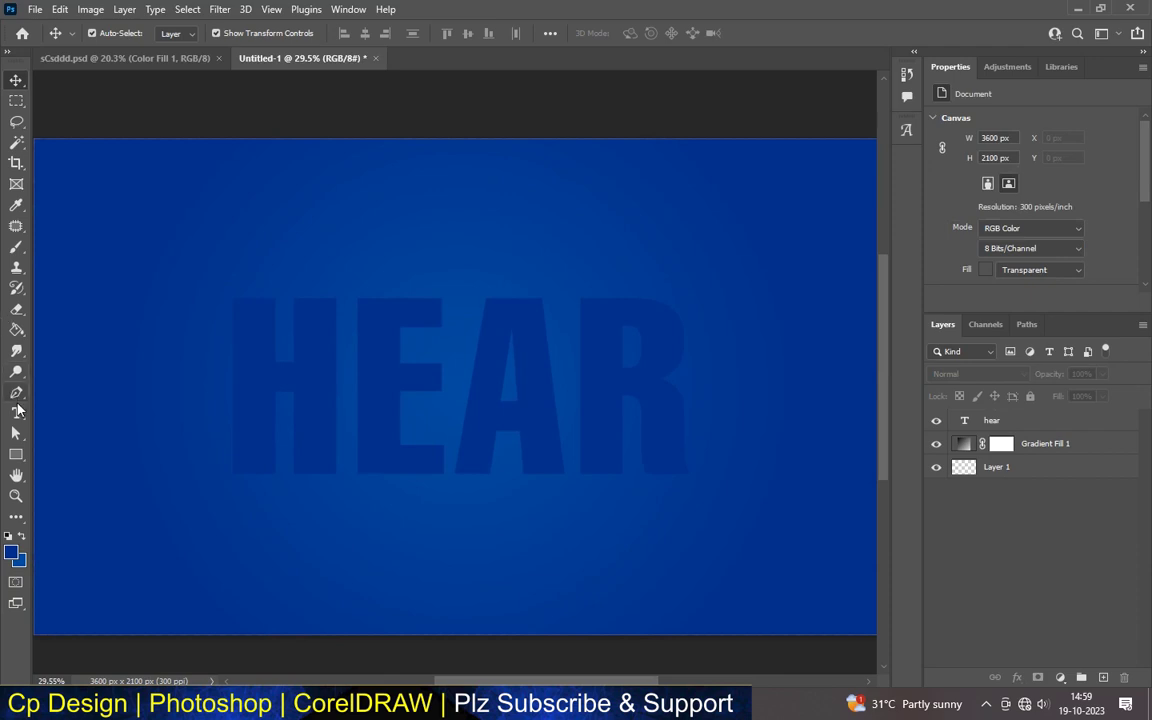
- Change the HEAR text colour from dark blue to white
key("t")
double_click(245, 375)
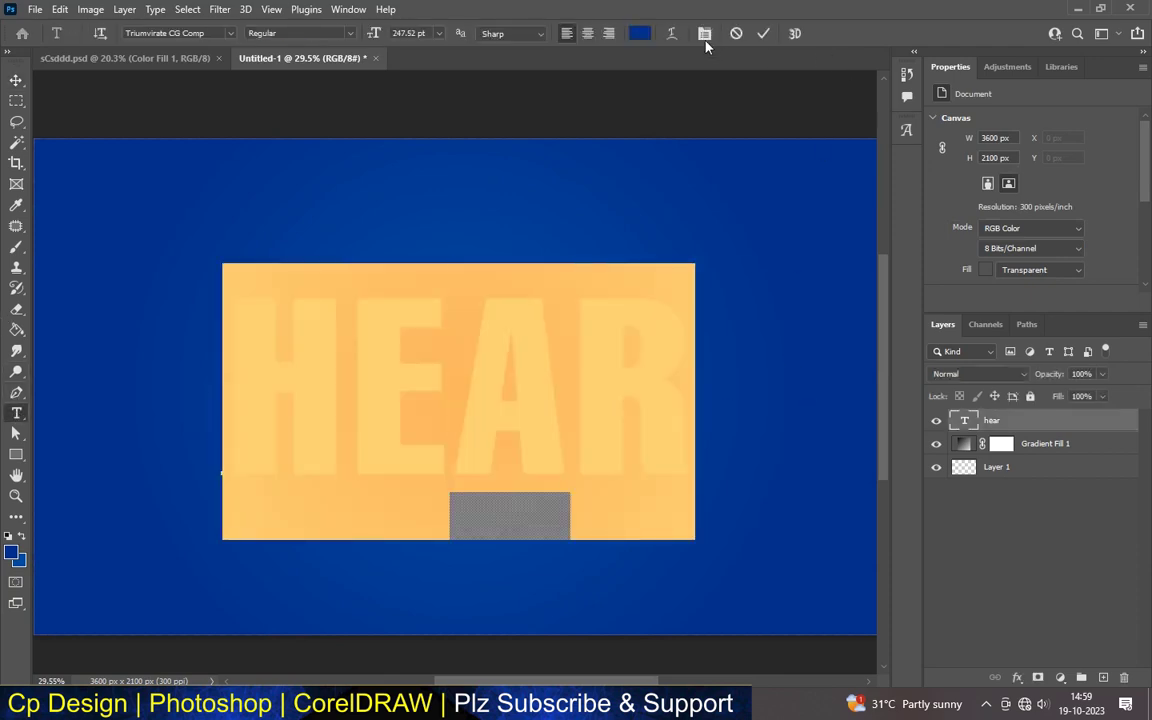
left_click(638, 33)
left_click_drag(688, 318, 512, 244)
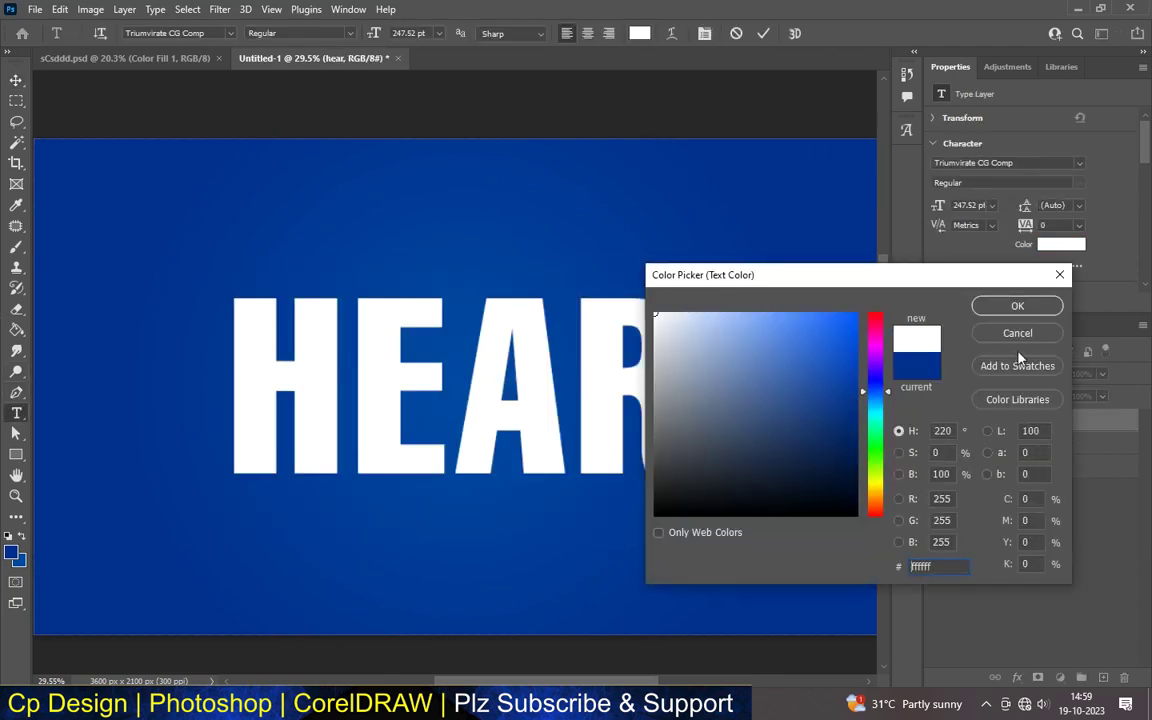
left_click(1020, 308)
left_click(218, 32)
left_click(232, 33)
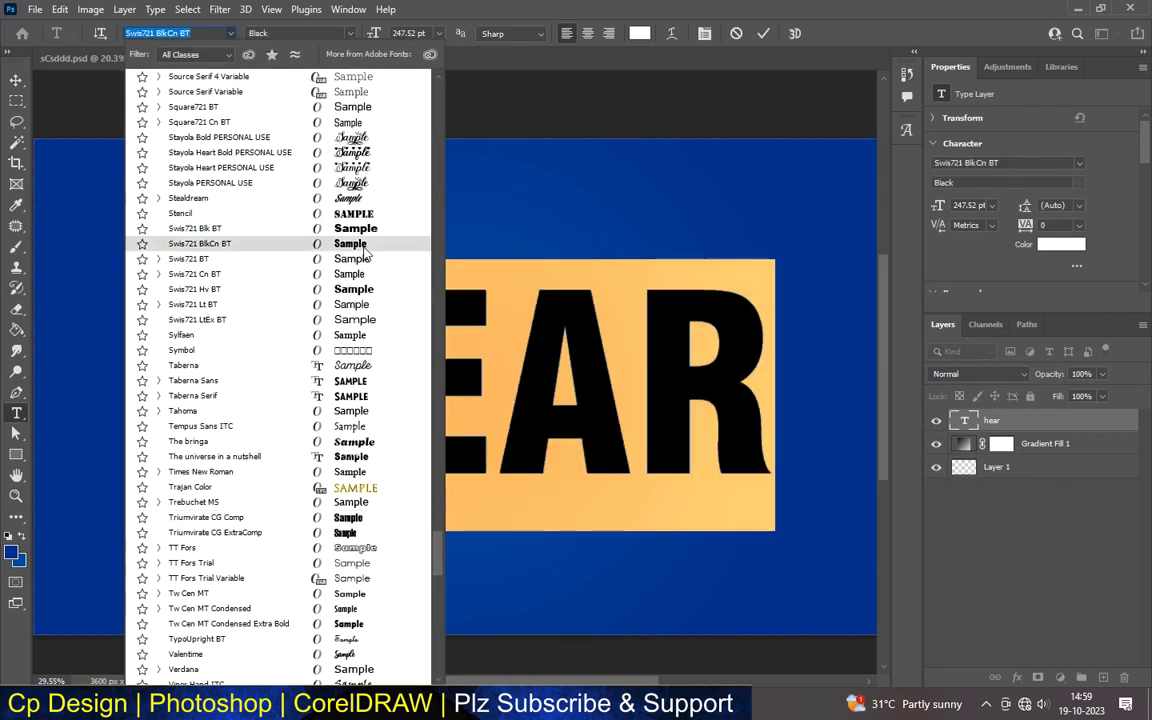
- Set the HEAR text in the Gallazzi font and nudge it slightly right
scroll(378, 230, "down", 1)
scroll(378, 230, "down", 2)
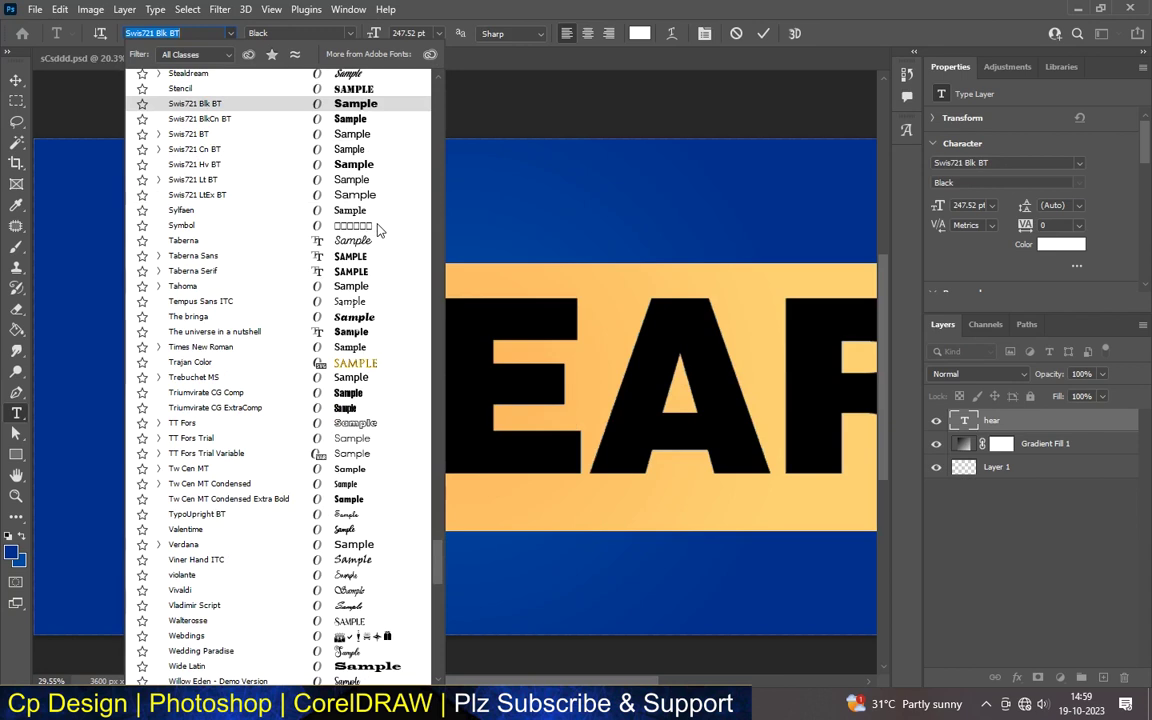
scroll(378, 230, "down", 2)
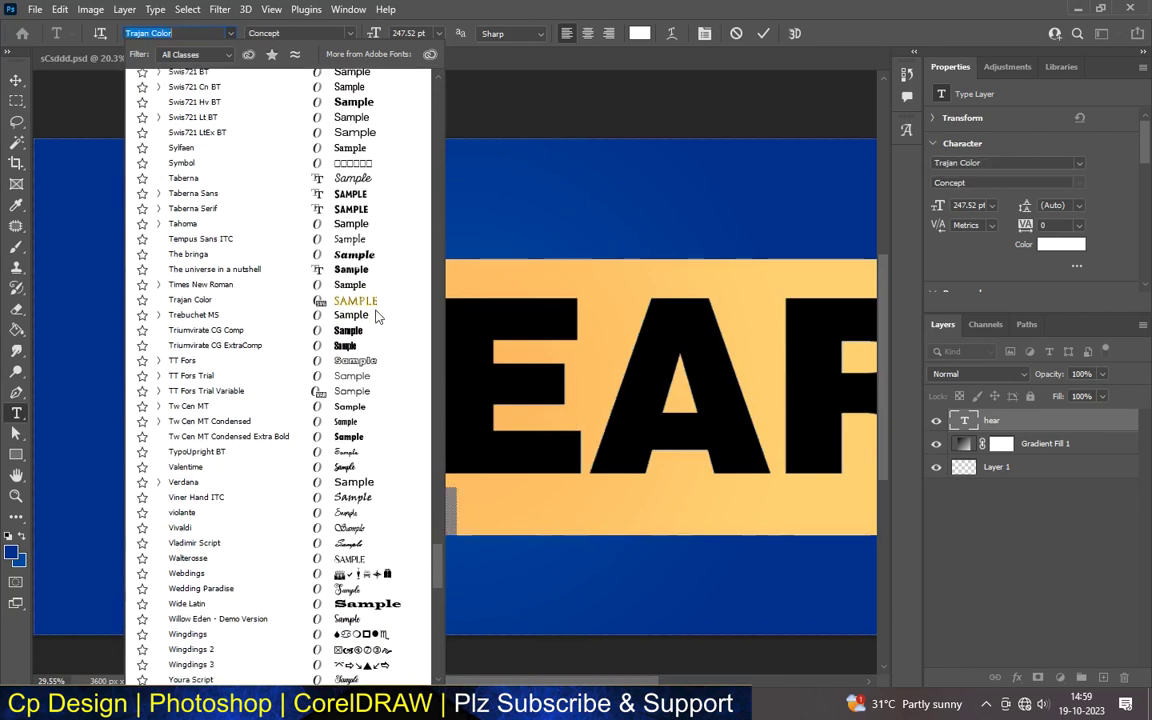
scroll(380, 300, "down", 2)
scroll(380, 300, "down", 2)
scroll(388, 415, "down", 1)
scroll(390, 416, "down", 1)
scroll(390, 416, "down", 3)
scroll(390, 416, "down", 2)
scroll(390, 418, "down", 2)
scroll(390, 418, "down", 2)
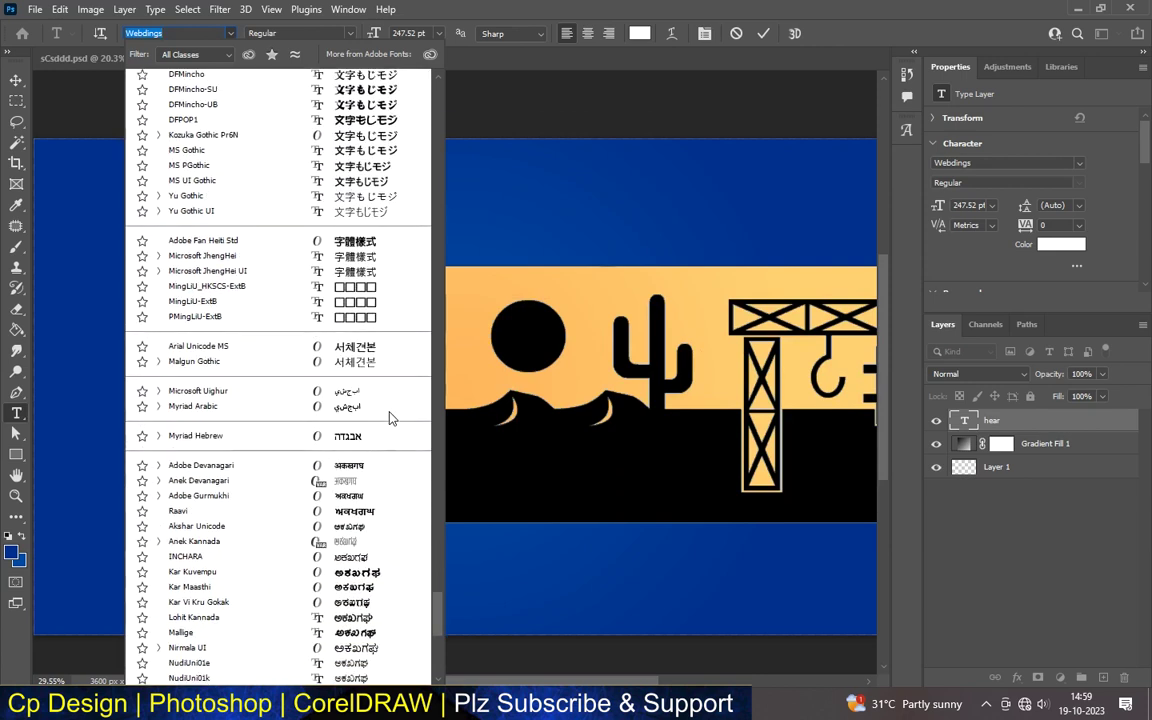
scroll(390, 418, "down", 3)
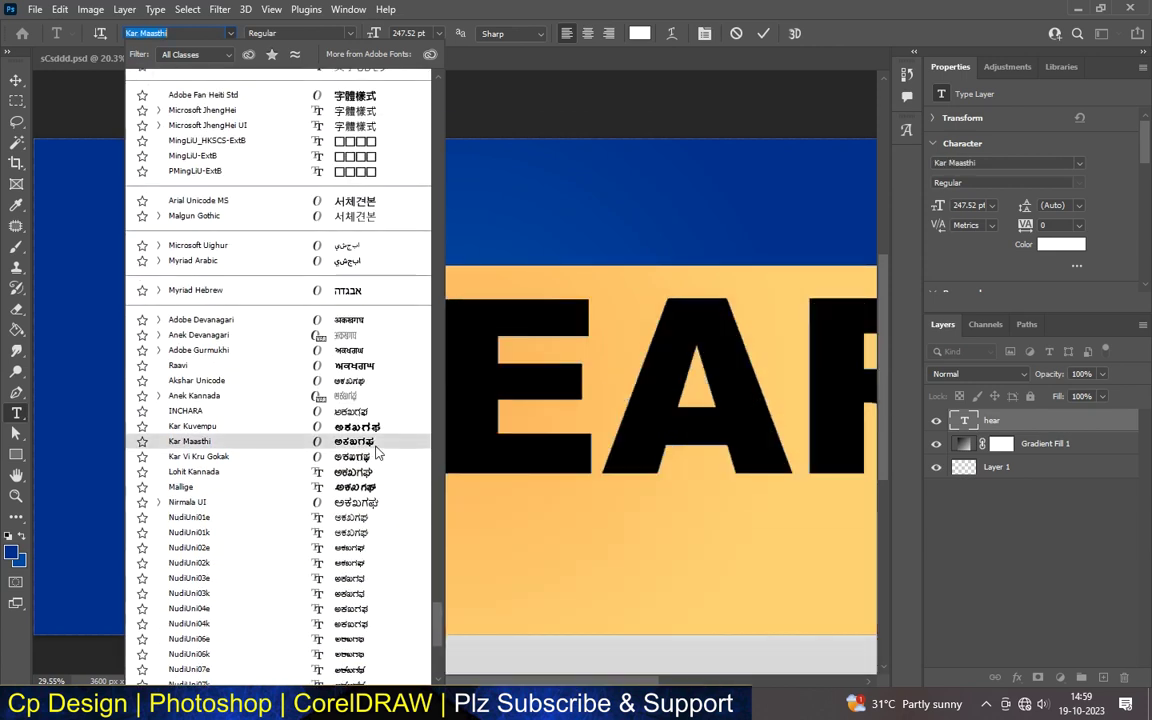
scroll(376, 452, "down", 3)
scroll(376, 452, "down", 2)
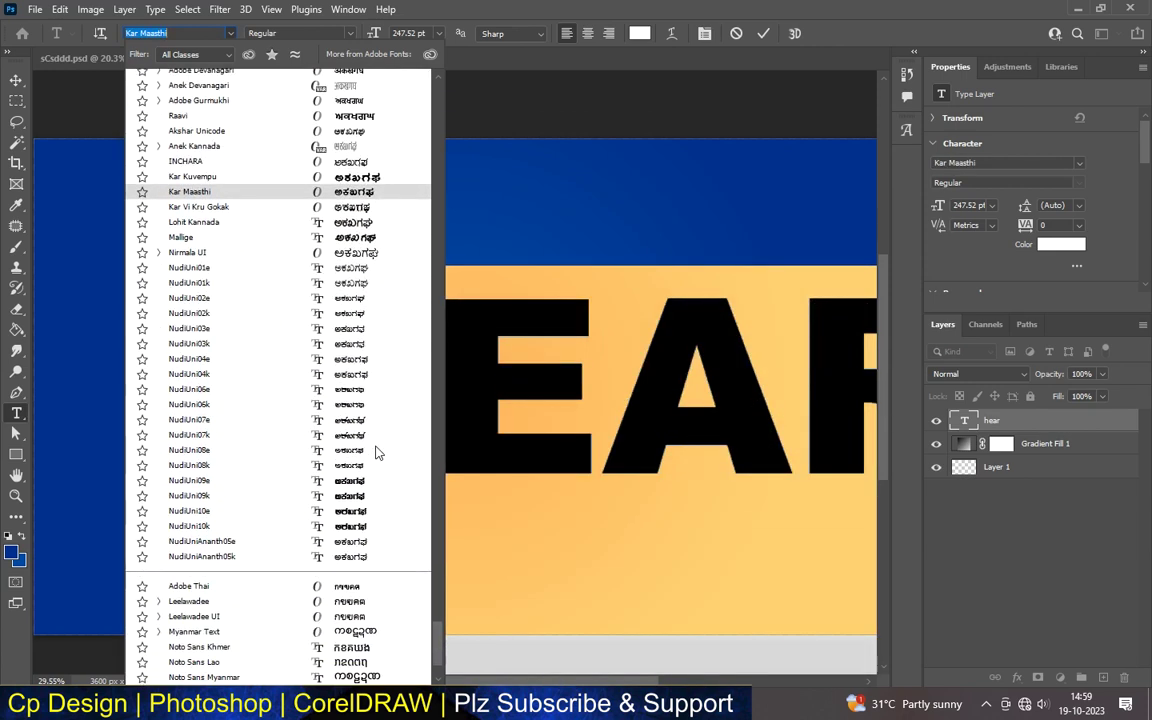
scroll(376, 452, "down", 3)
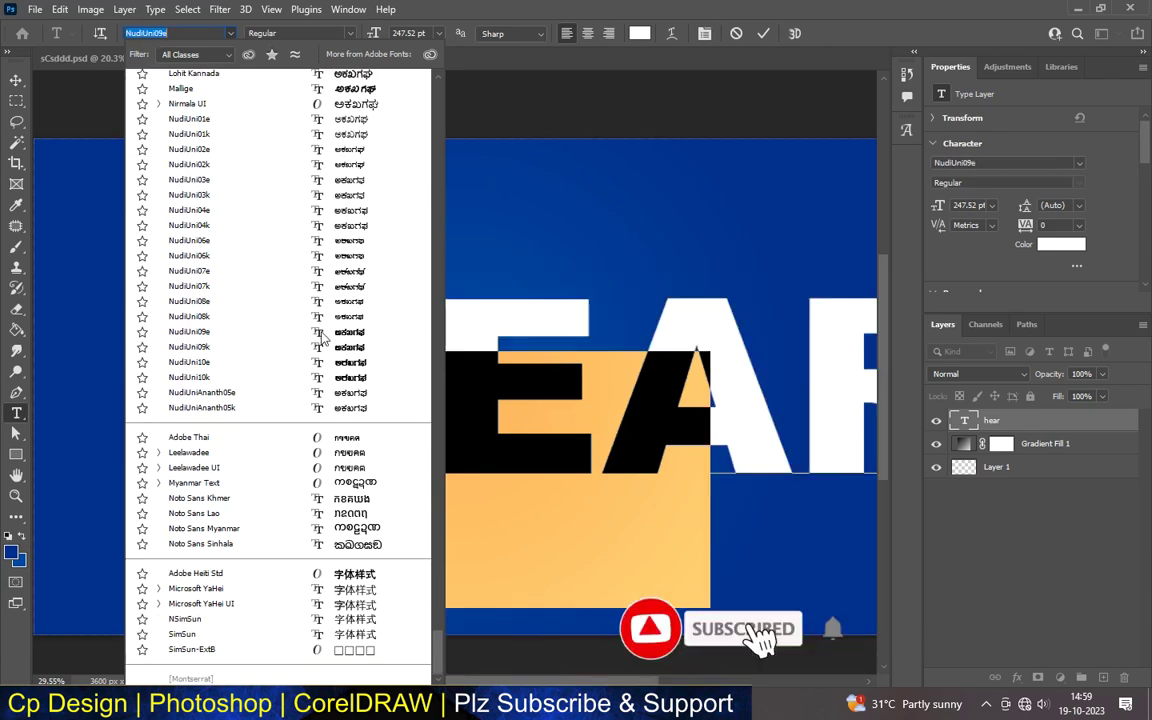
scroll(321, 340, "up", 3)
scroll(321, 340, "up", 3)
scroll(321, 340, "up", 2)
scroll(321, 340, "up", 2)
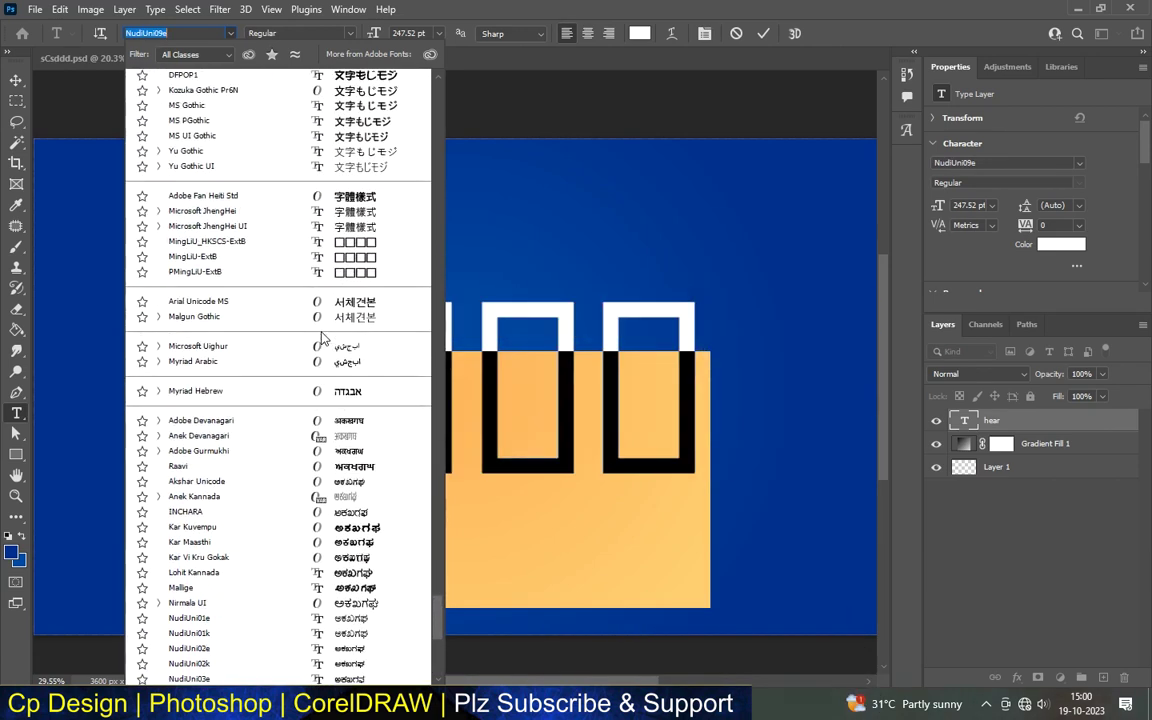
scroll(321, 338, "up", 1)
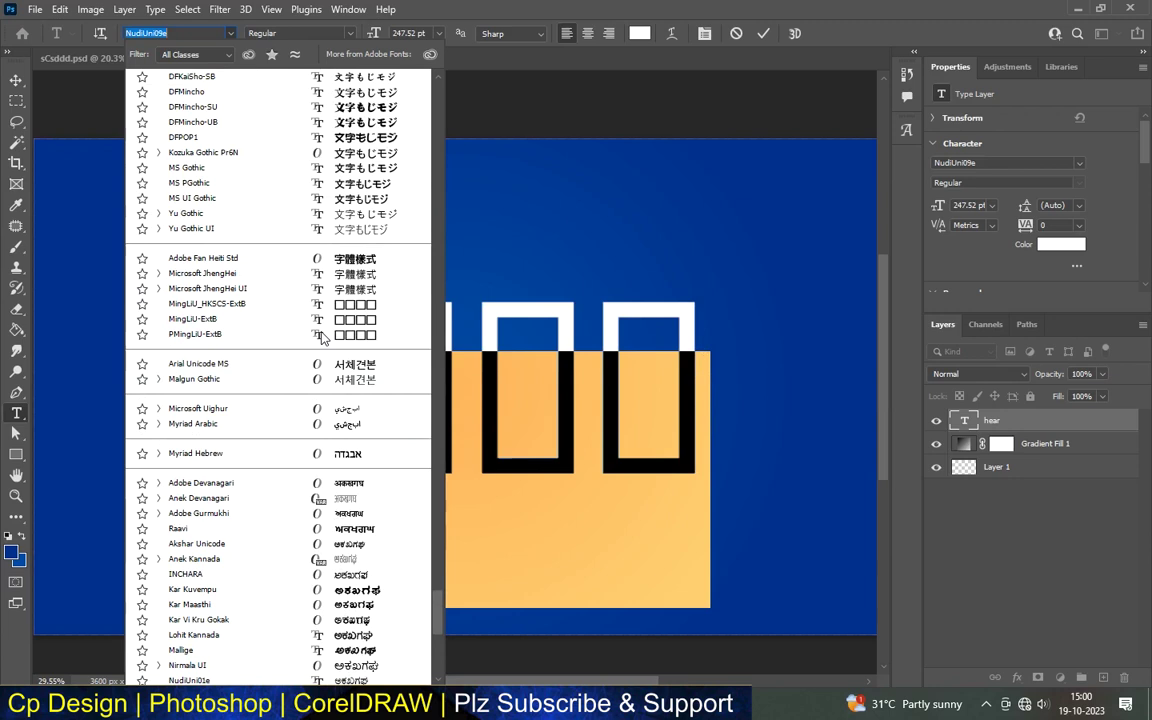
scroll(343, 312, "up", 2)
scroll(343, 312, "up", 2)
scroll(370, 340, "up", 1)
scroll(381, 352, "up", 2)
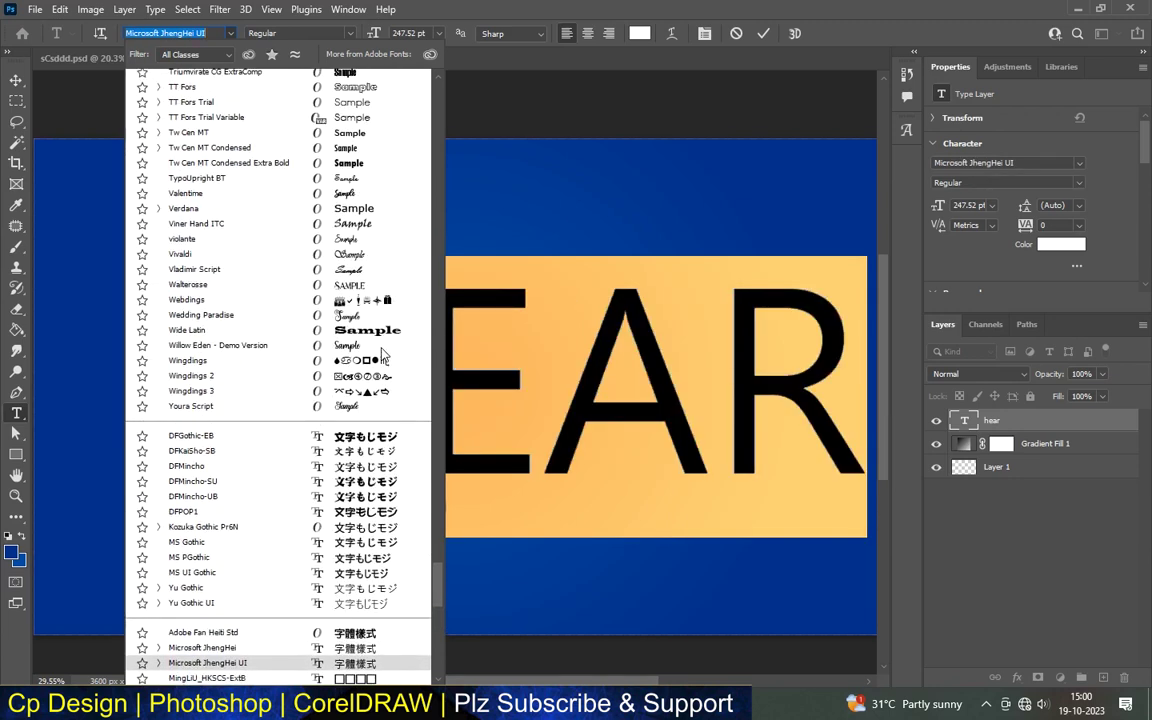
scroll(381, 352, "up", 3)
scroll(381, 352, "up", 1)
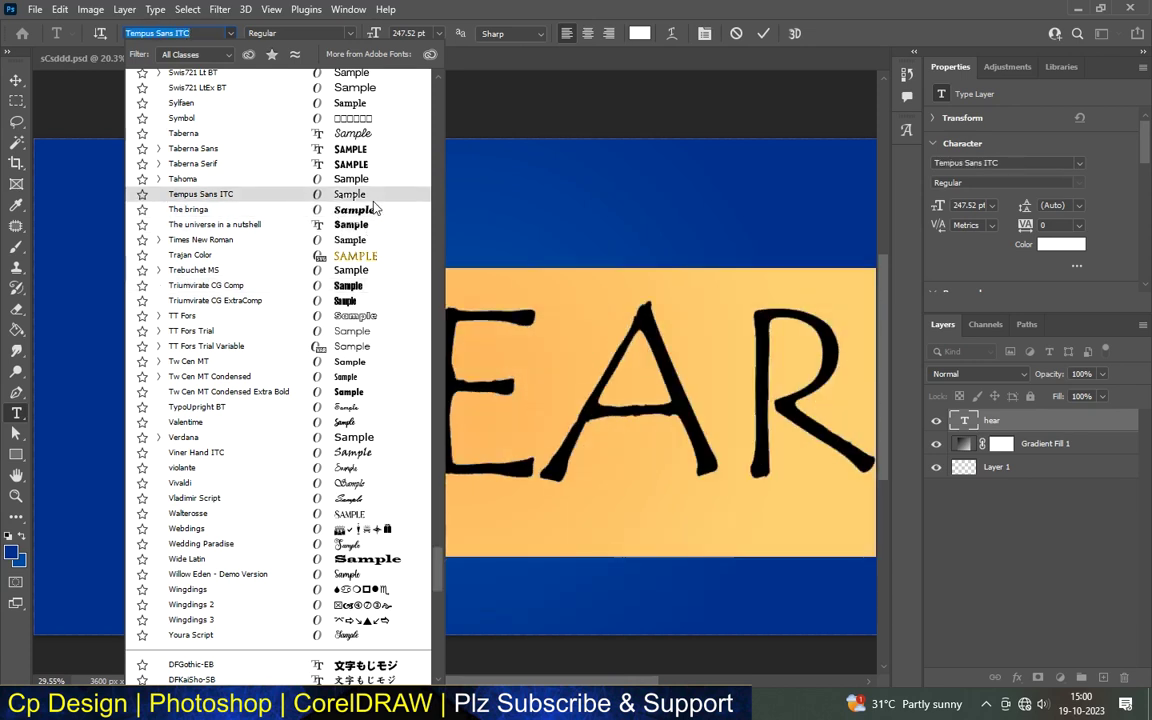
scroll(345, 320, "up", 20)
scroll(336, 440, "down", 2)
scroll(340, 440, "down", 7)
scroll(350, 438, "down", 8)
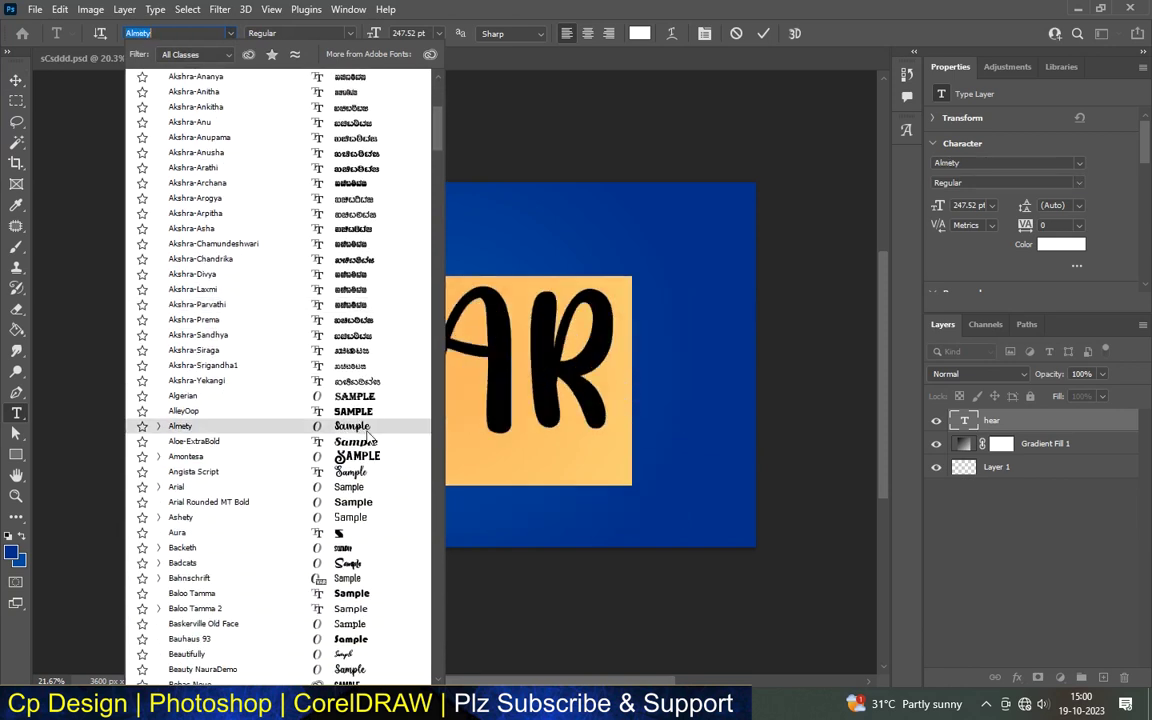
scroll(365, 440, "down", 1)
scroll(375, 500, "down", 1)
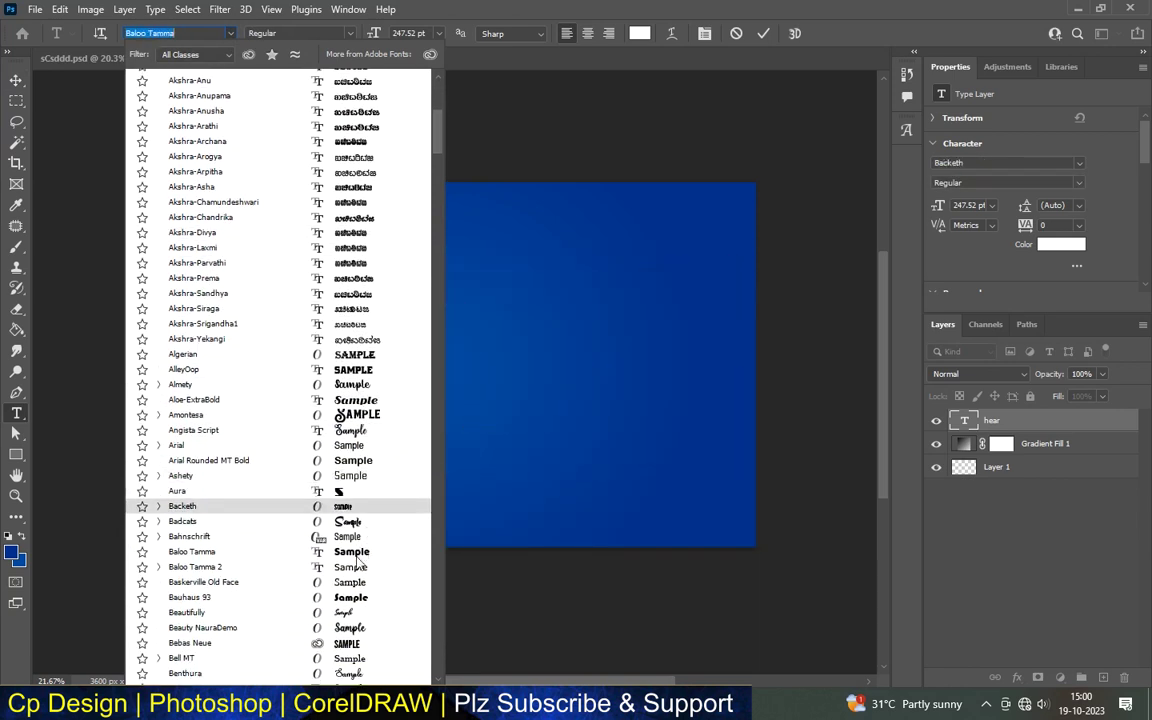
scroll(357, 566, "down", 1)
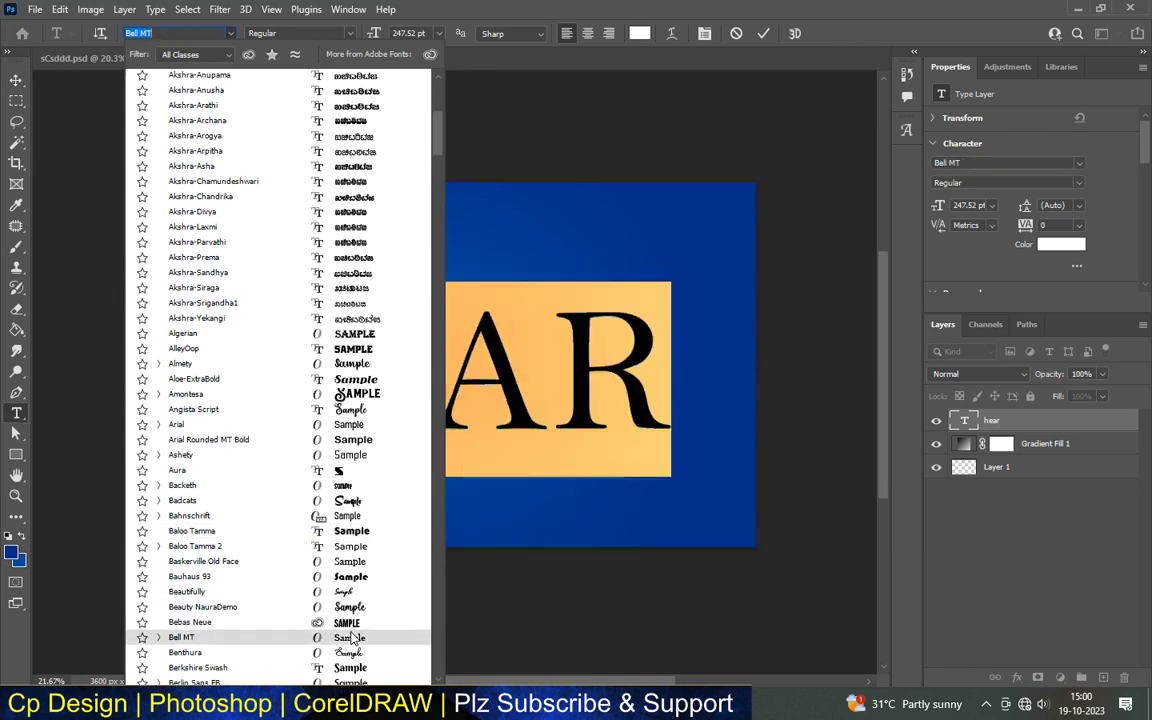
scroll(352, 630, "down", 3)
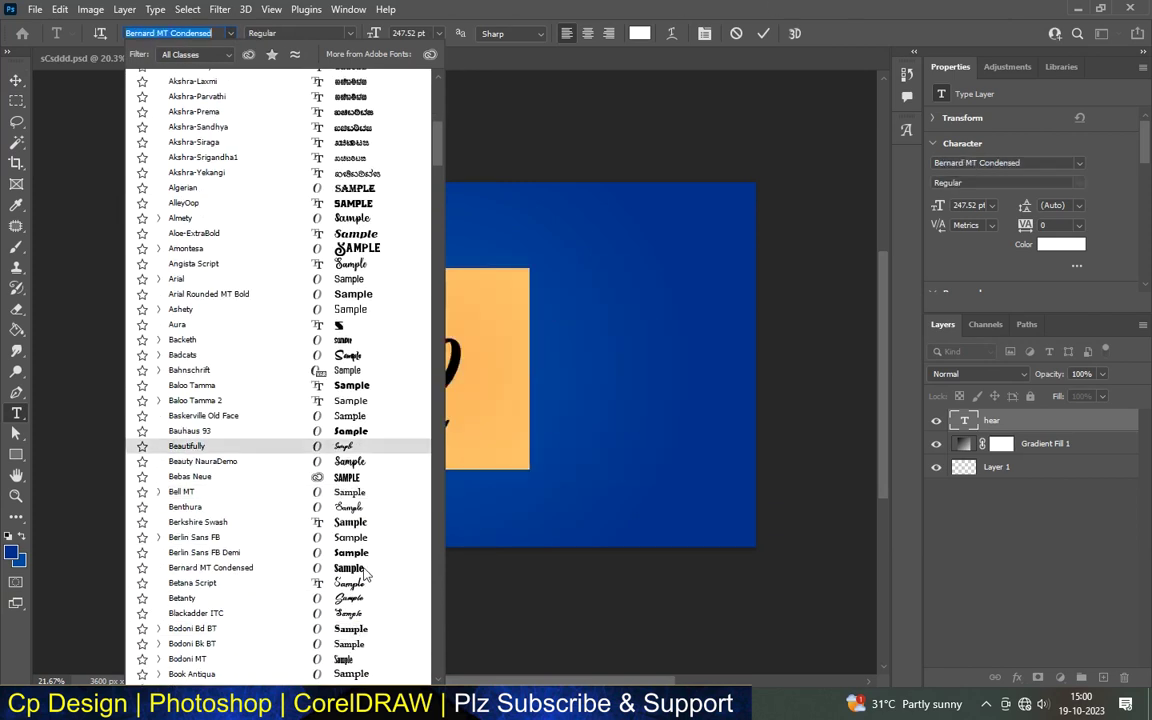
scroll(352, 590, "down", 15)
scroll(352, 594, "down", 1)
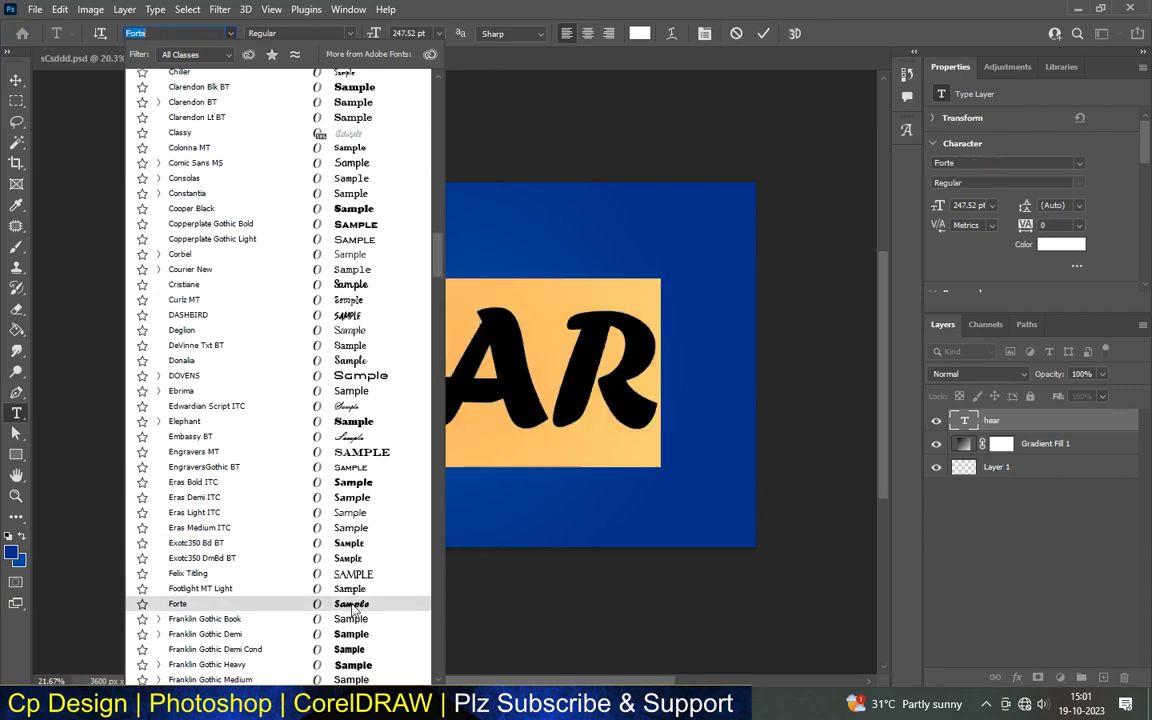
scroll(353, 608, "down", 1)
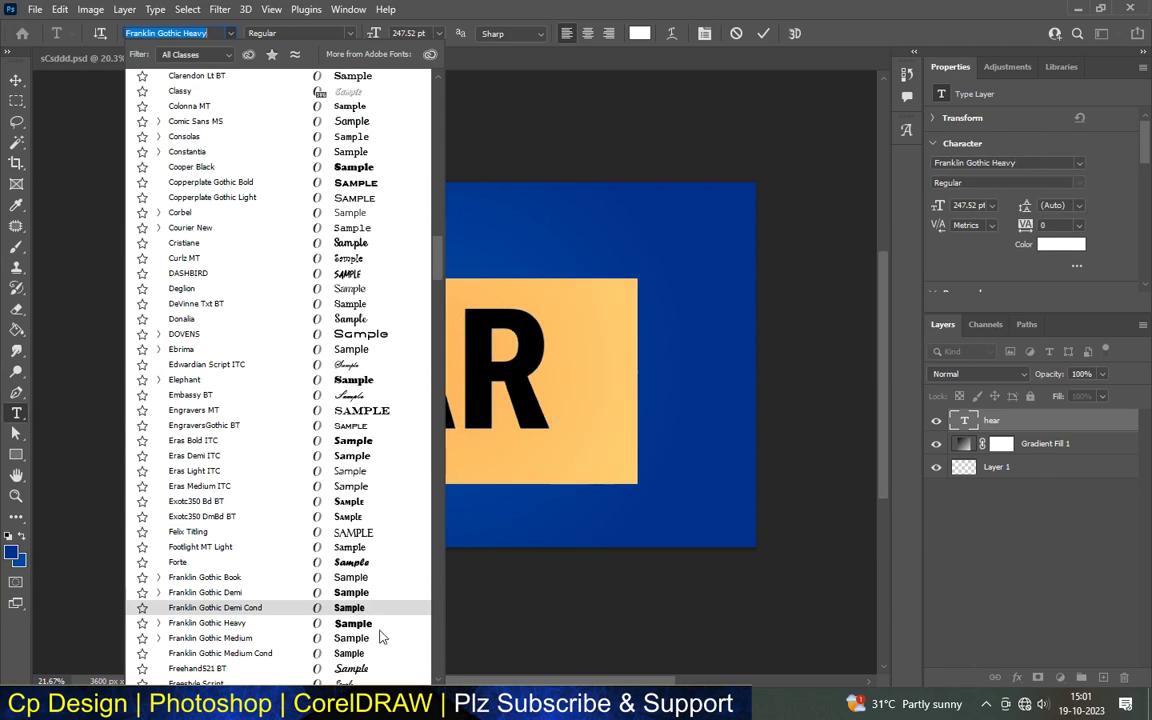
scroll(378, 626, "down", 2)
scroll(378, 625, "down", 2)
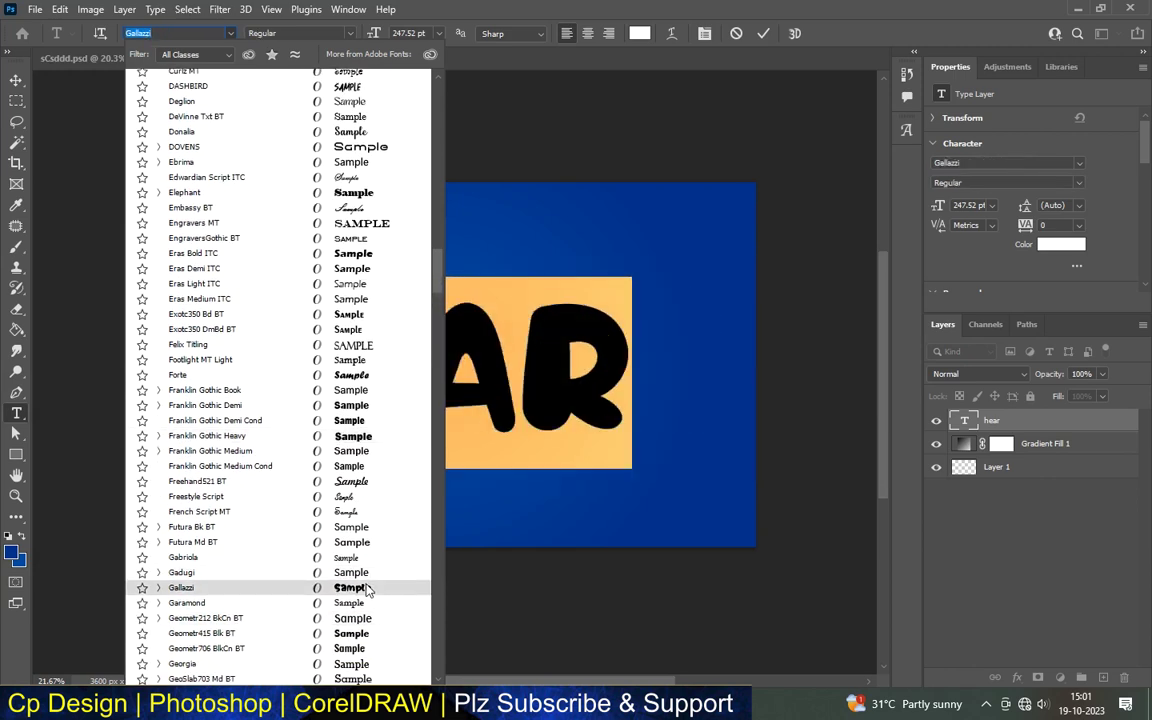
left_click(367, 590)
left_click(16, 79)
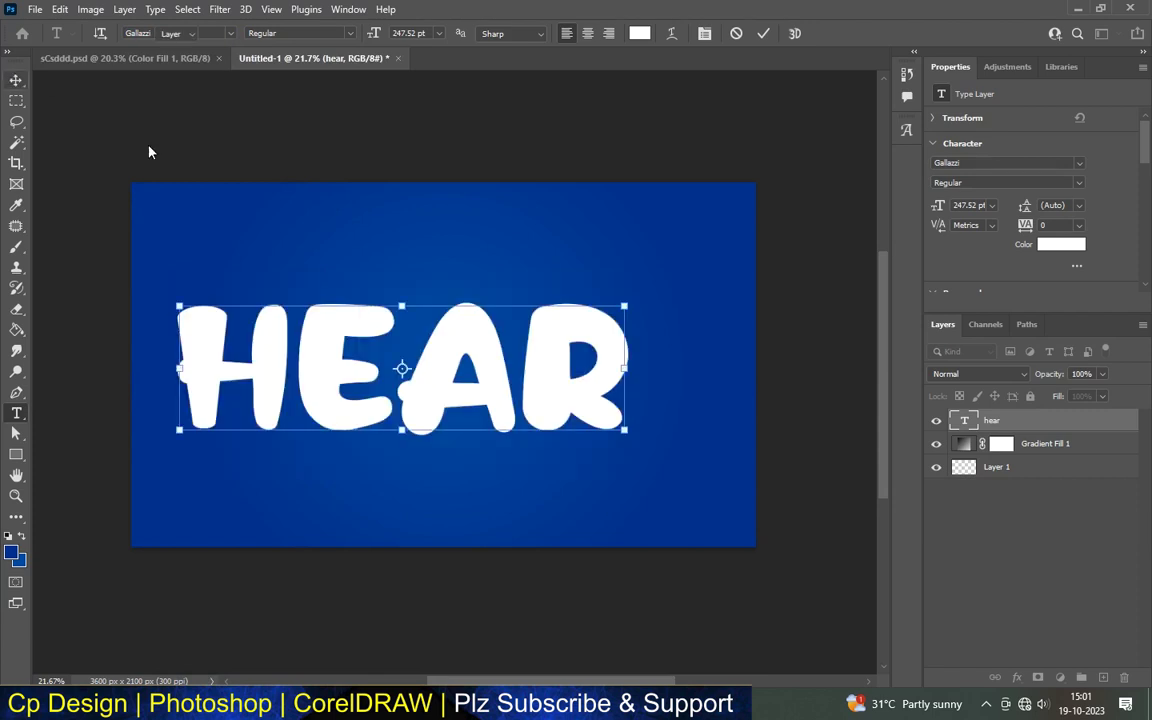
left_click_drag(436, 377, 485, 377)
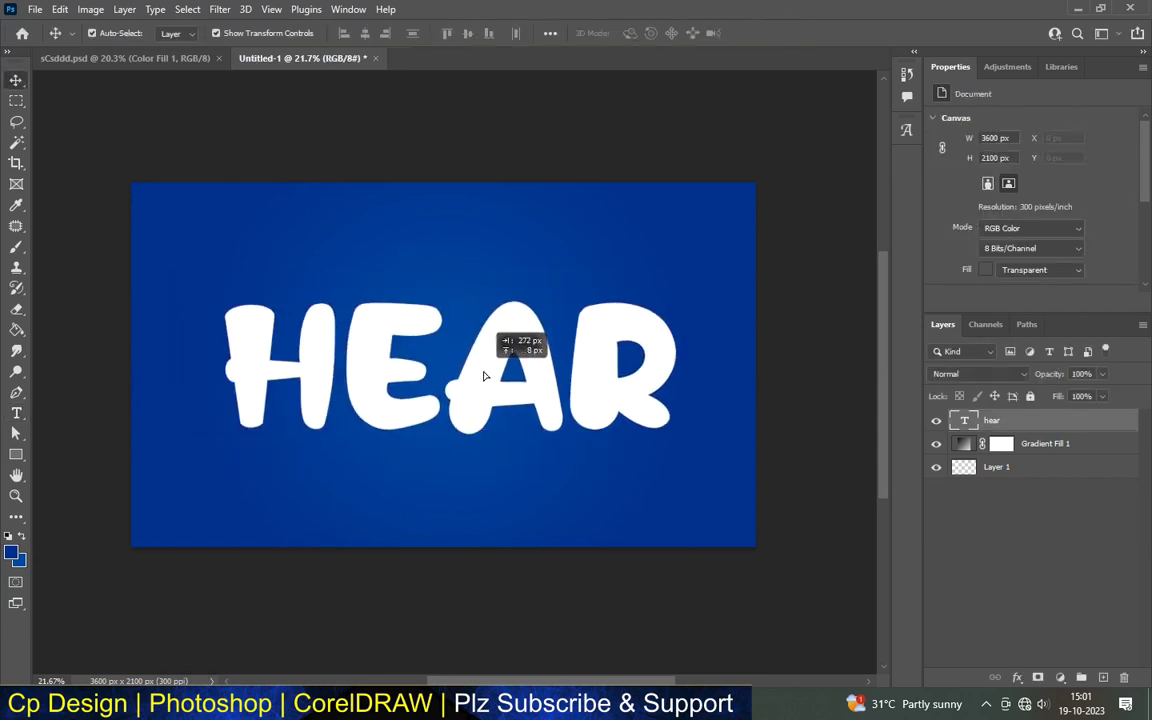
- Move HEAR slightly up to centre it horizontally, then select the hear layer
key("ctrl+0")
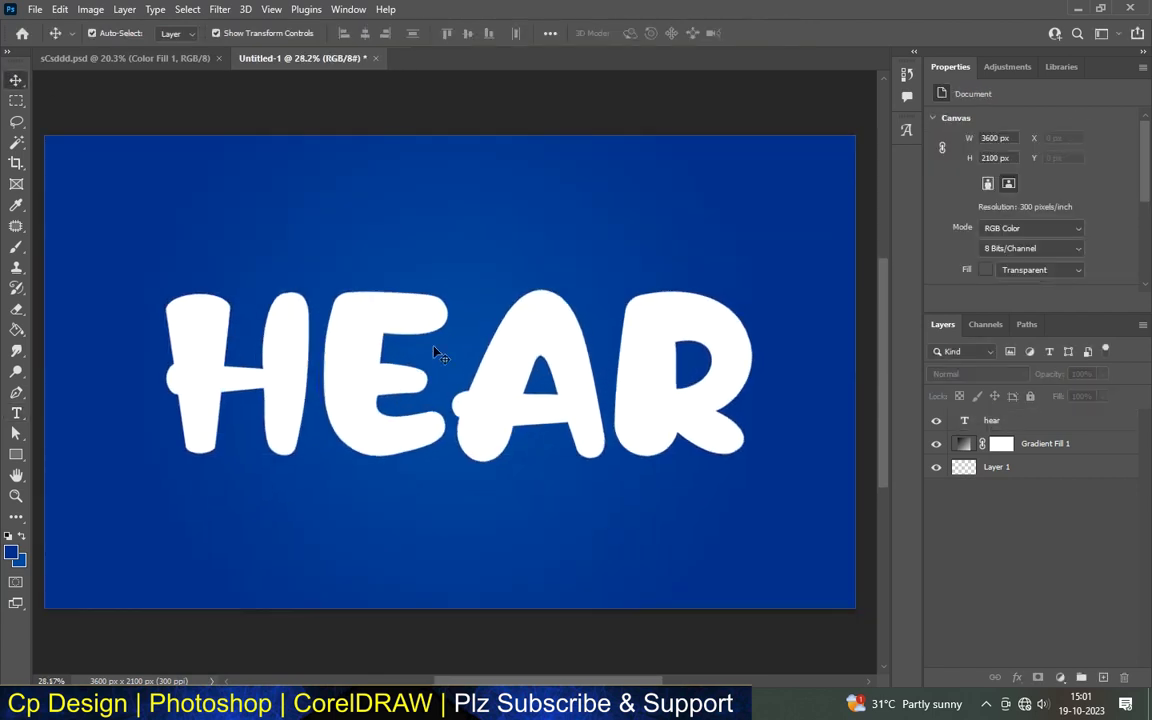
scroll(603, 381, "down", 1)
mouse_move(526, 343)
left_mouse_down()
mouse_move(535, 357)
mouse_move(541, 338)
left_mouse_up()
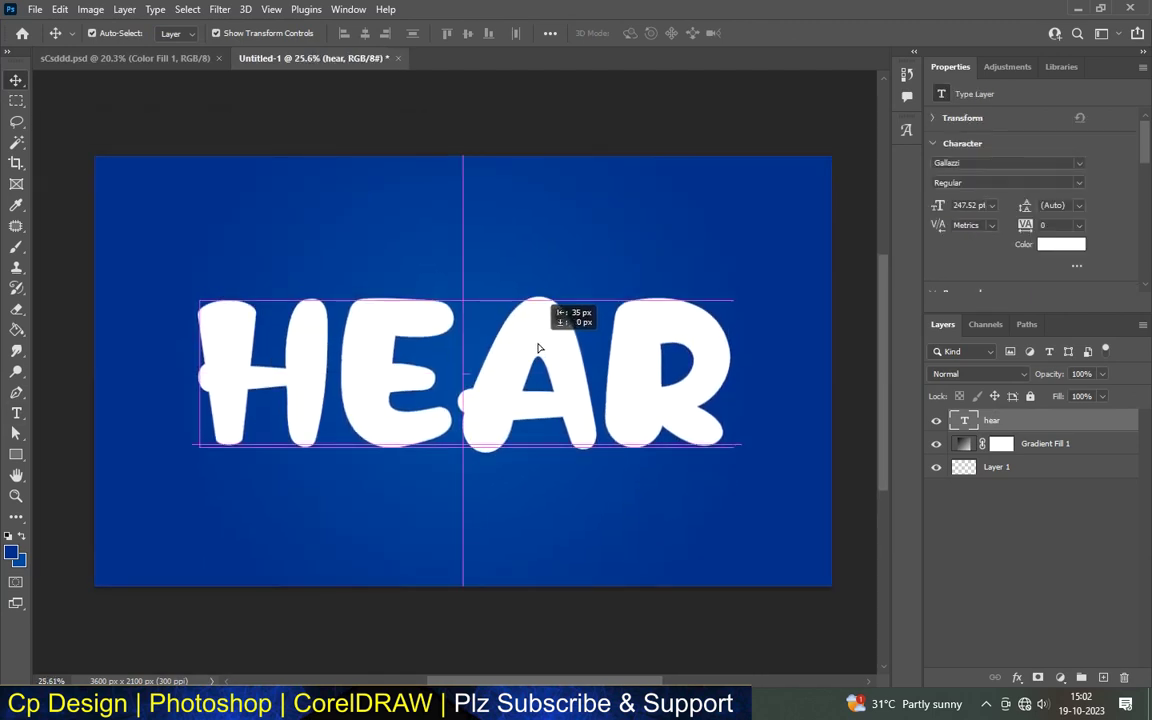
left_click(97, 121)
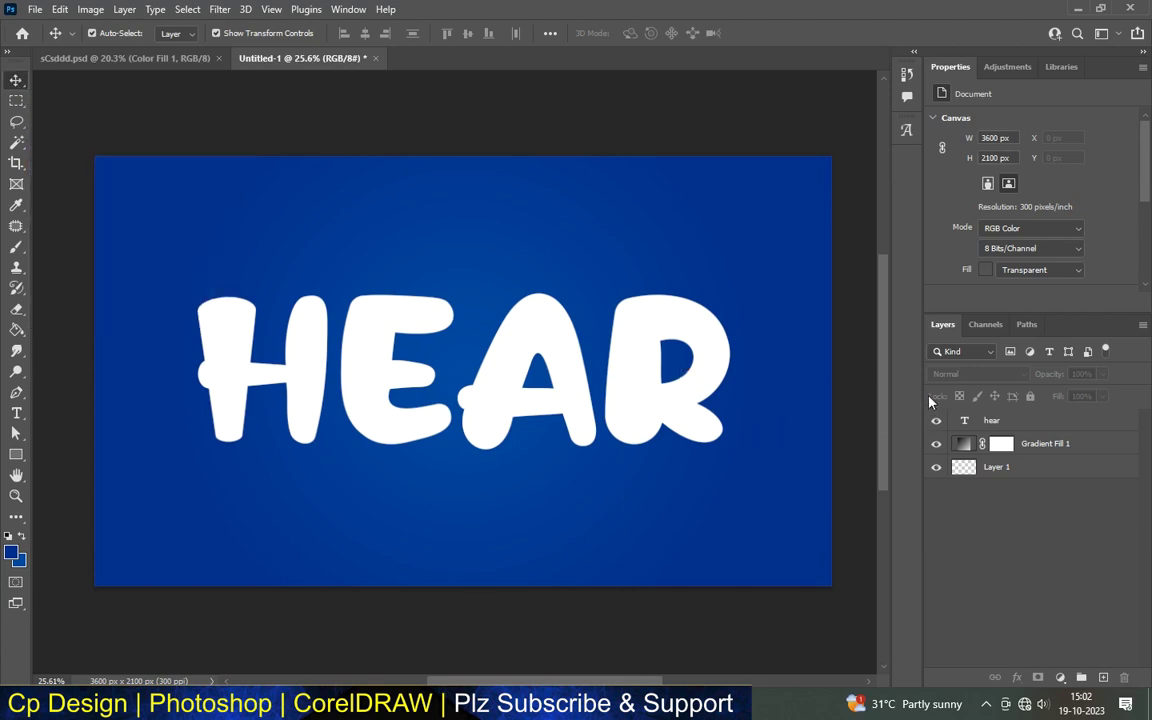
left_click(1066, 424)
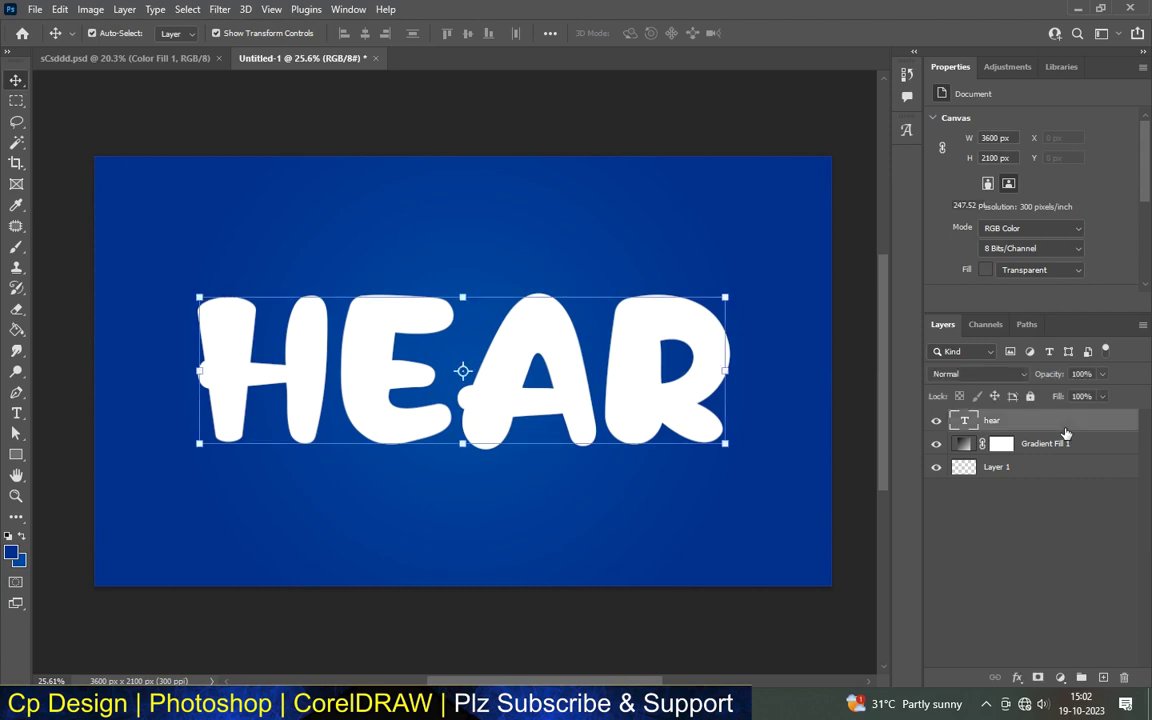
- Add a first drop shadow to HEAR at 40% opacity and size 18
double_click(1066, 424)
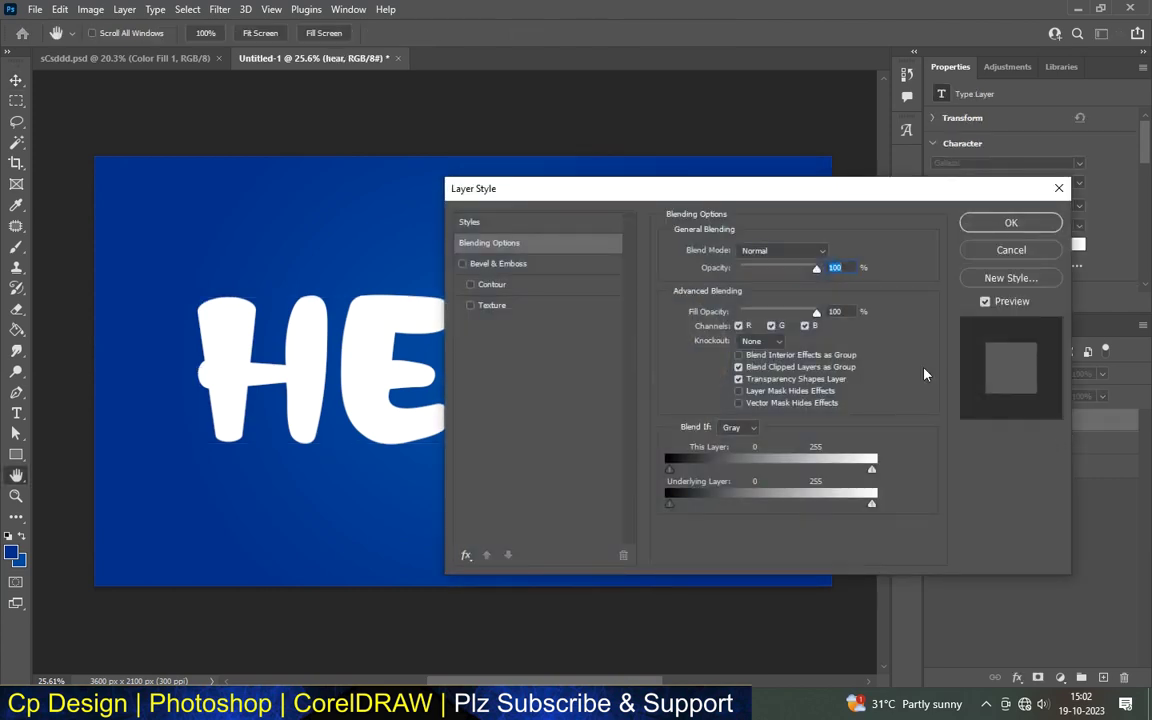
left_click(466, 555)
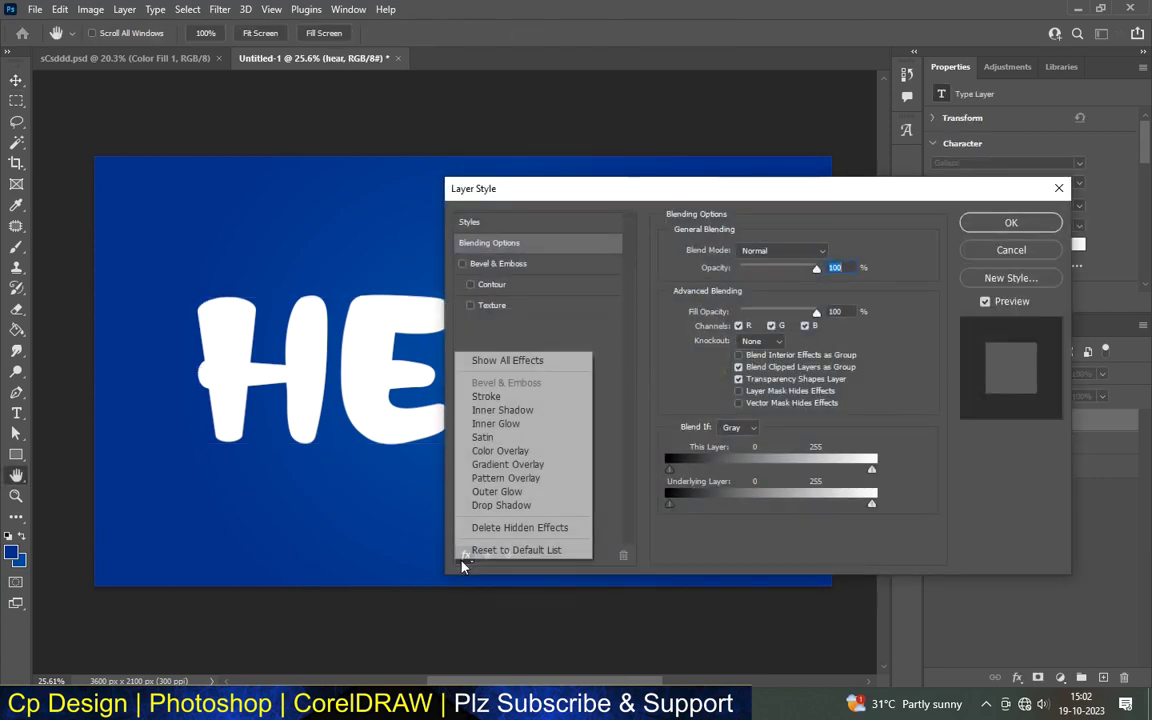
left_click(500, 504)
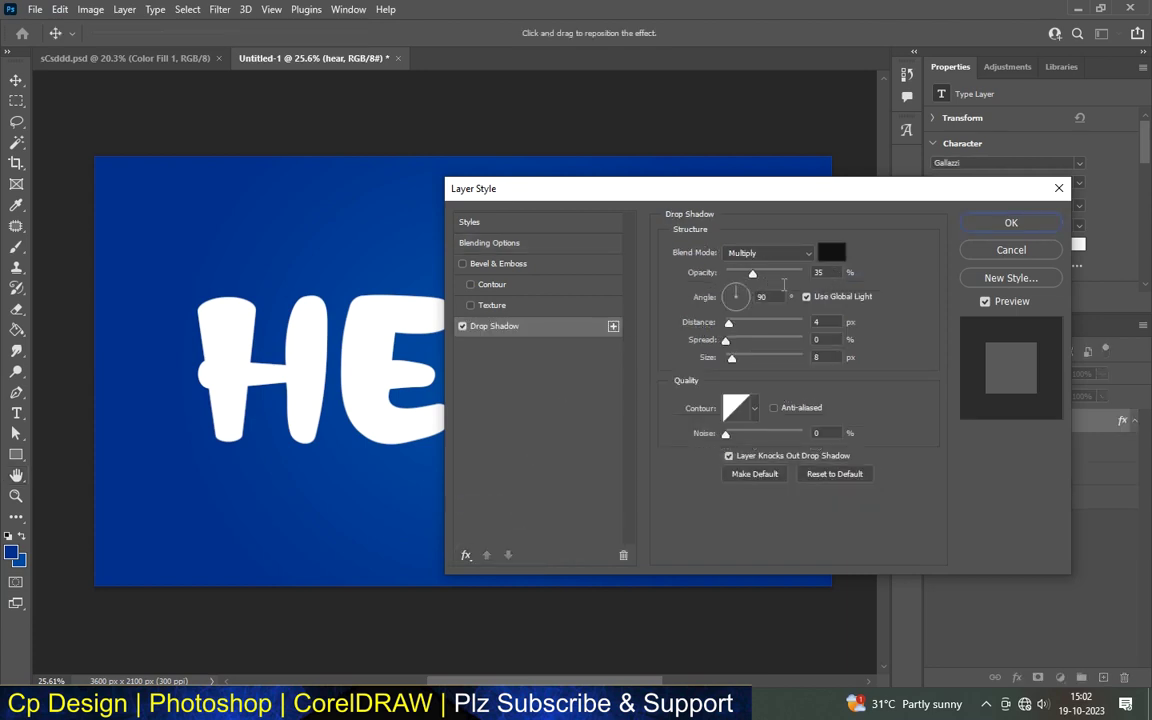
left_click(754, 274)
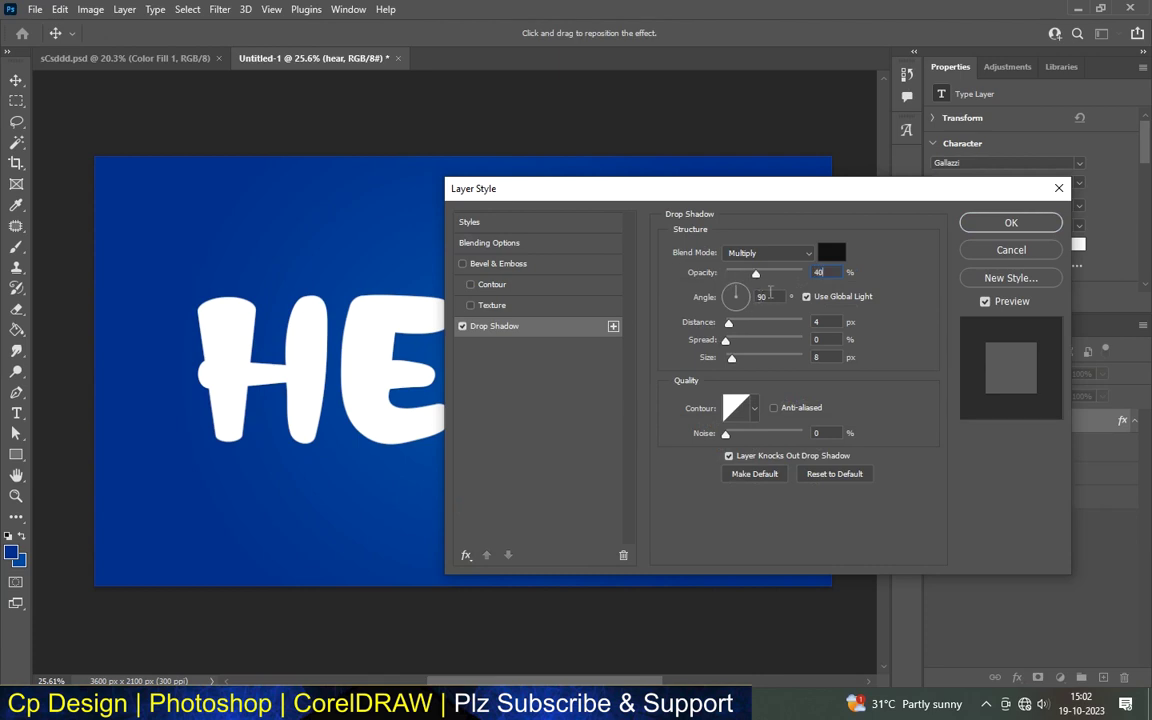
type("40")
left_click_drag(728, 323, 757, 326)
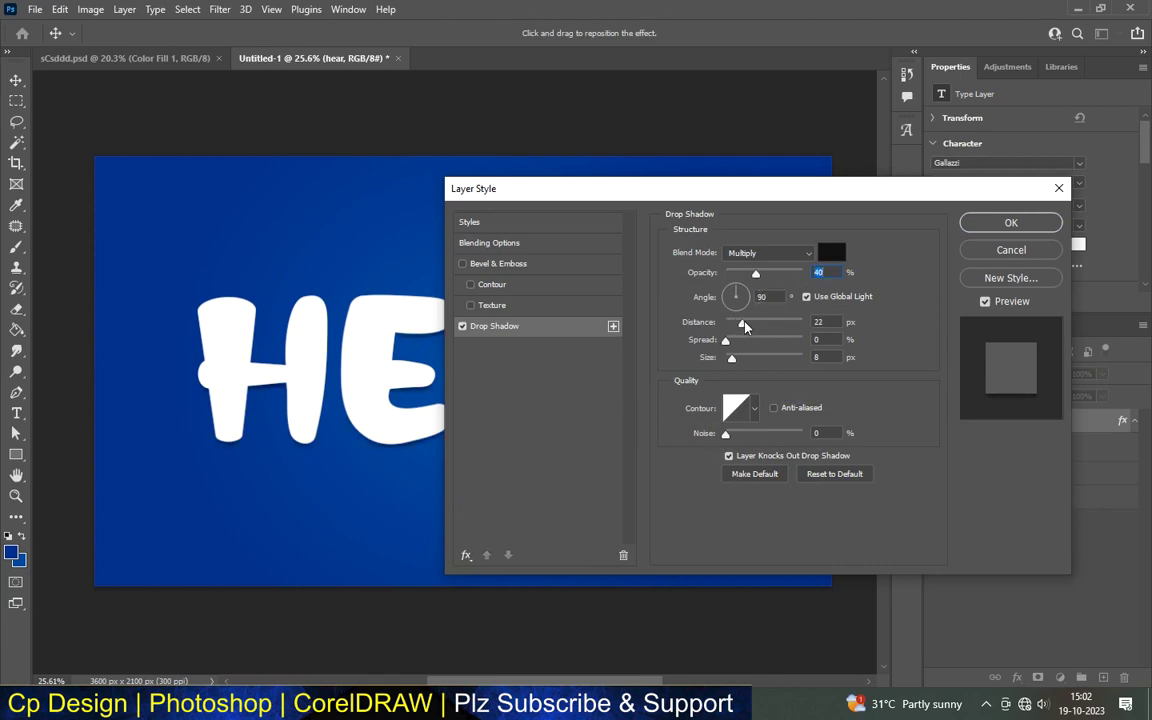
left_click_drag(731, 358, 736, 358)
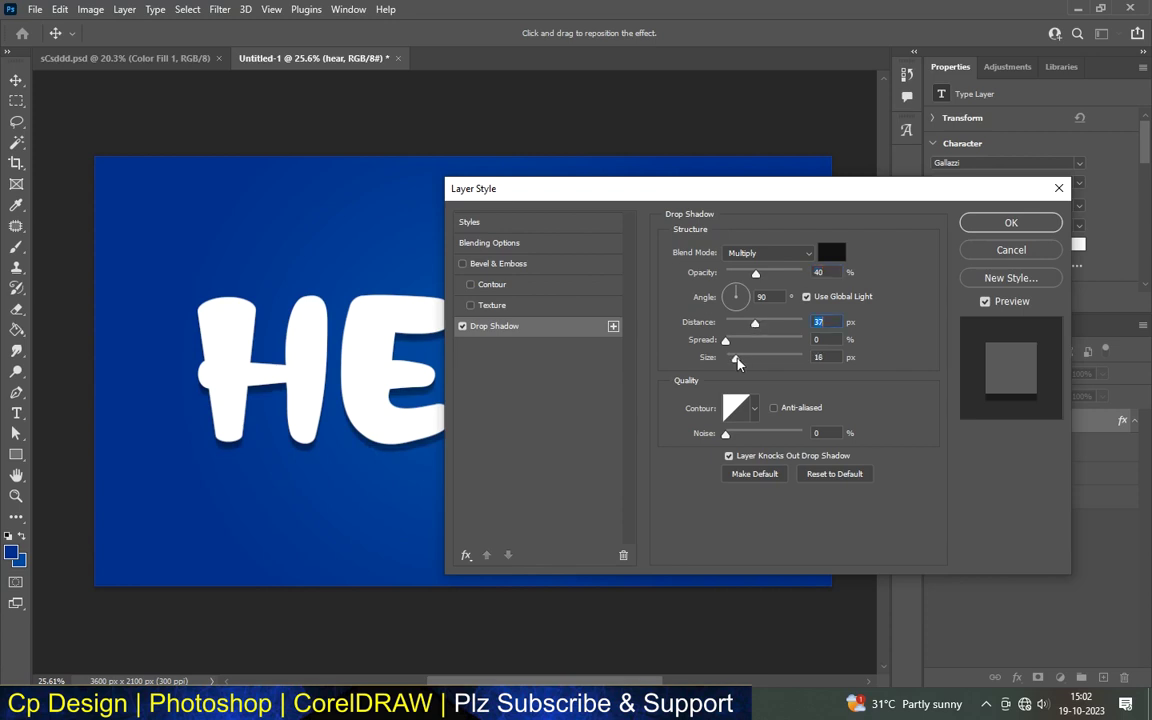
- Add a second shadow (33% opacity, distance 47) and a third at 30% opacity
left_click(612, 327)
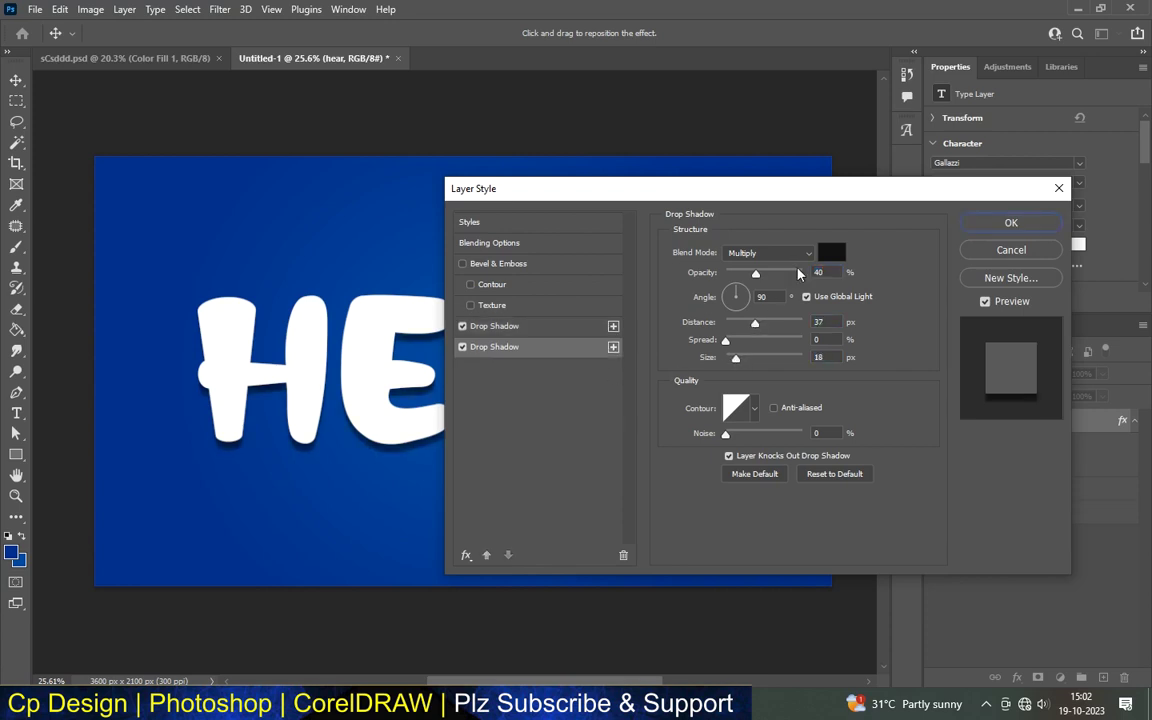
left_click_drag(756, 275, 752, 275)
left_click_drag(755, 323, 746, 359)
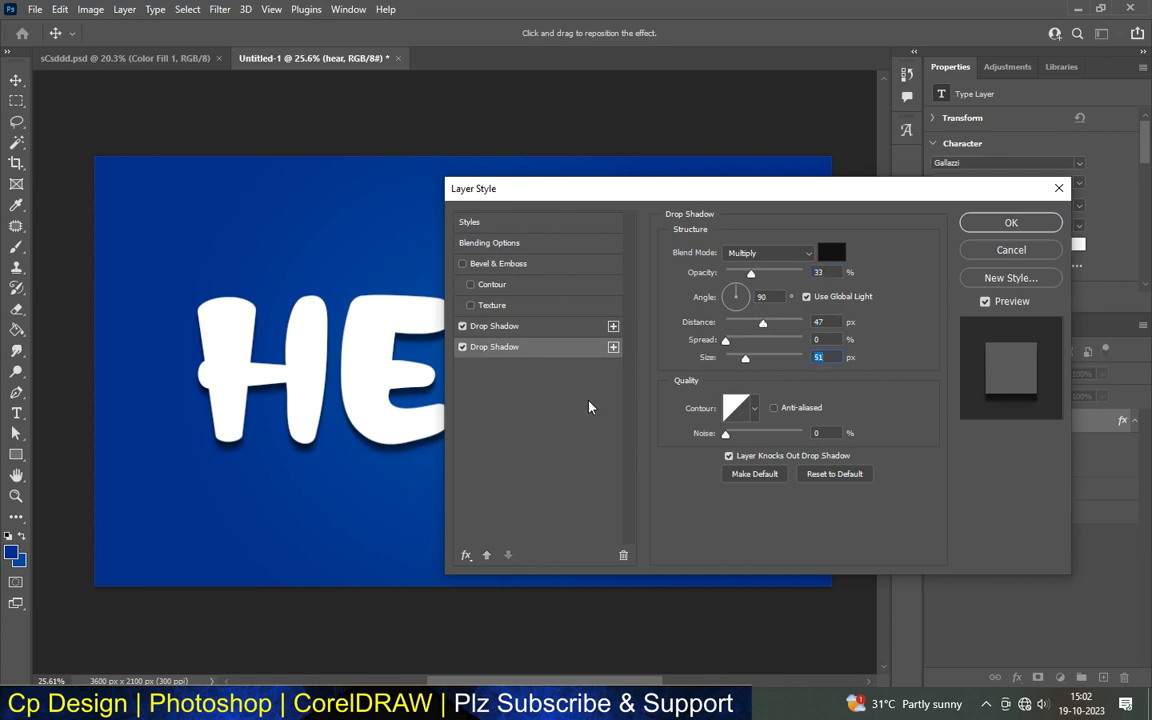
left_click(613, 347)
left_click(540, 368)
left_click_drag(751, 274, 748, 274)
mouse_move(763, 323)
left_mouse_down()
mouse_move(773, 323)
mouse_move(757, 358)
left_mouse_up()
- Add fourth to sixth shadows with distances 85, 98 and 137, sizes up to 147
left_click(613, 367)
left_click(575, 390)
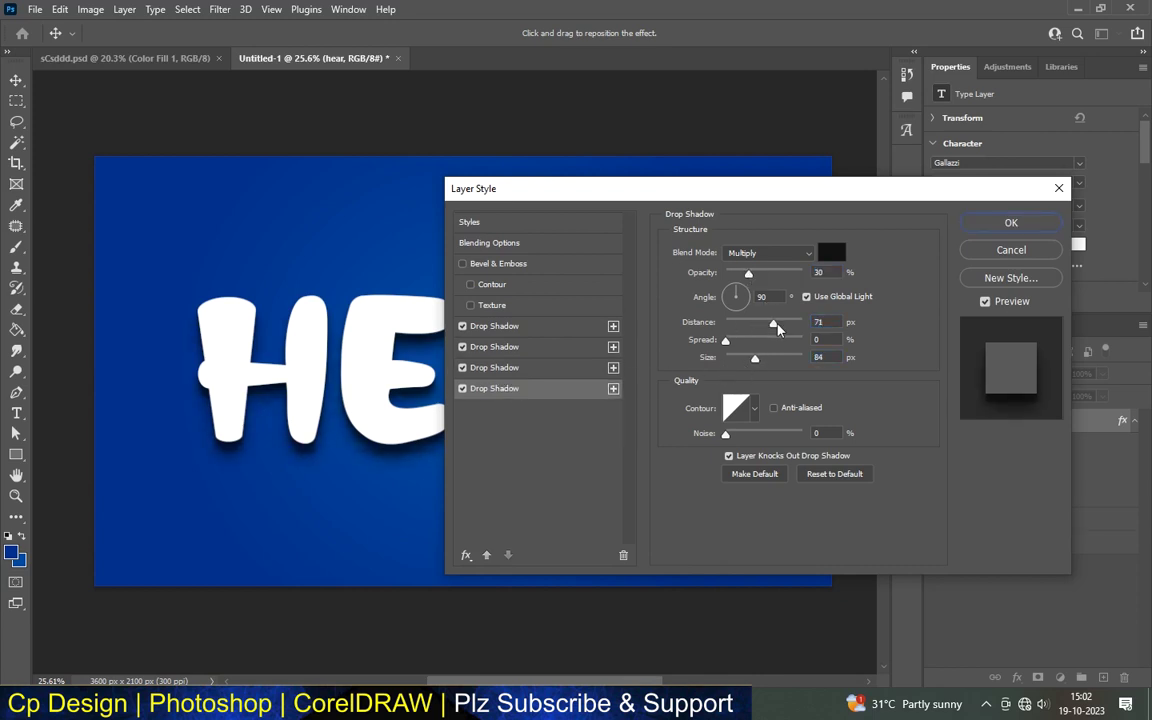
left_click_drag(773, 323, 760, 358)
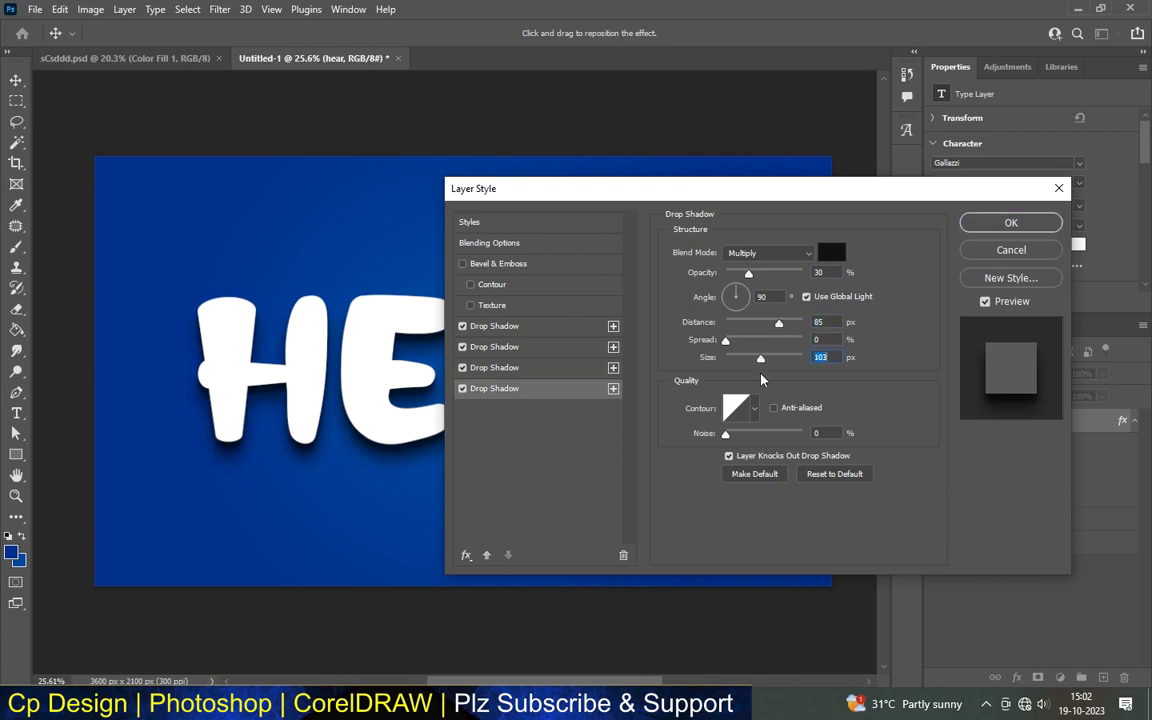
left_click(613, 388)
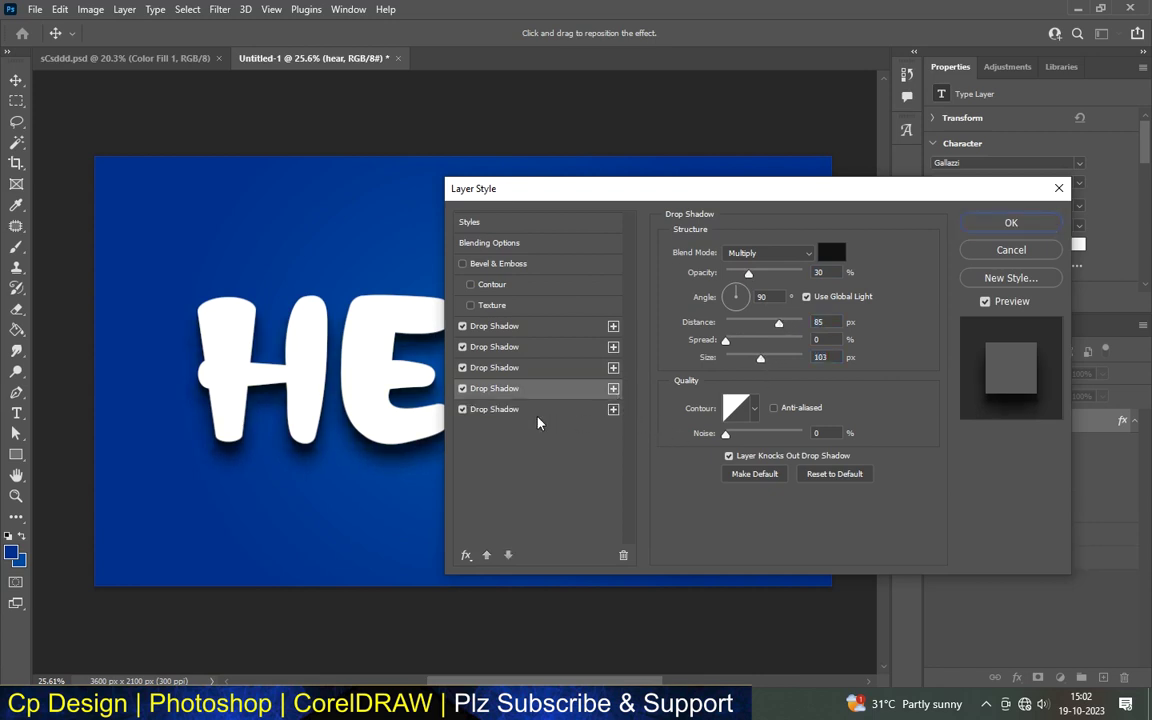
left_click_drag(779, 325, 766, 358)
left_click(613, 409)
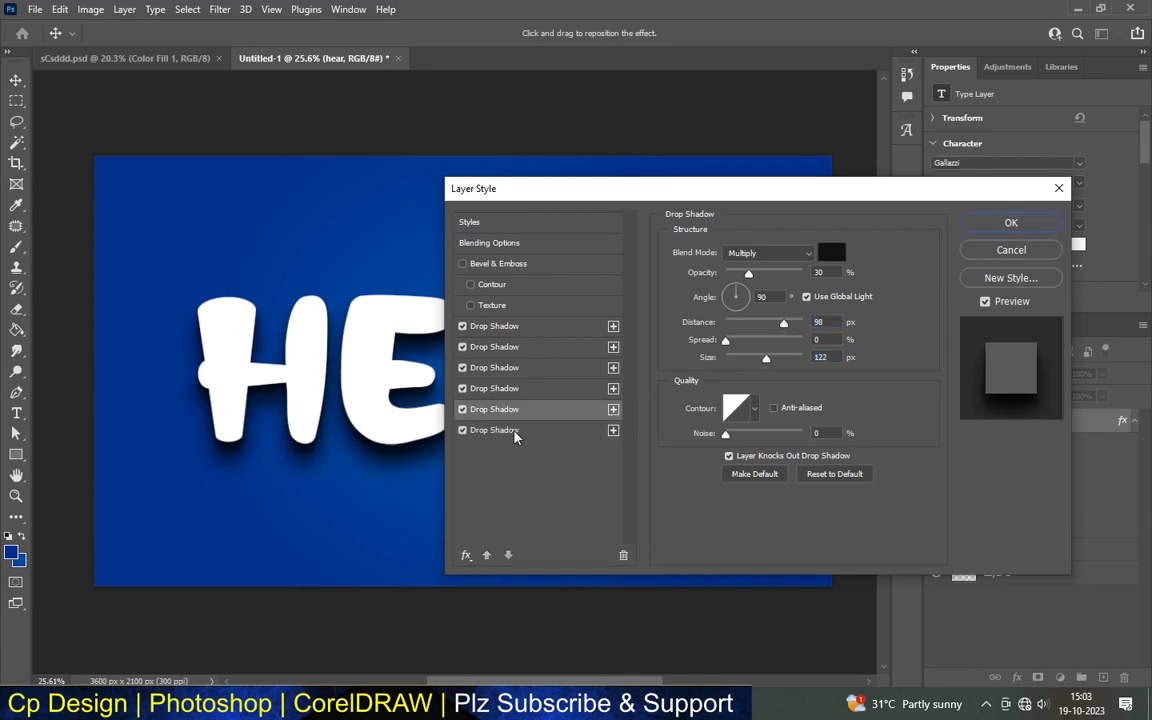
left_click_drag(786, 326, 773, 358)
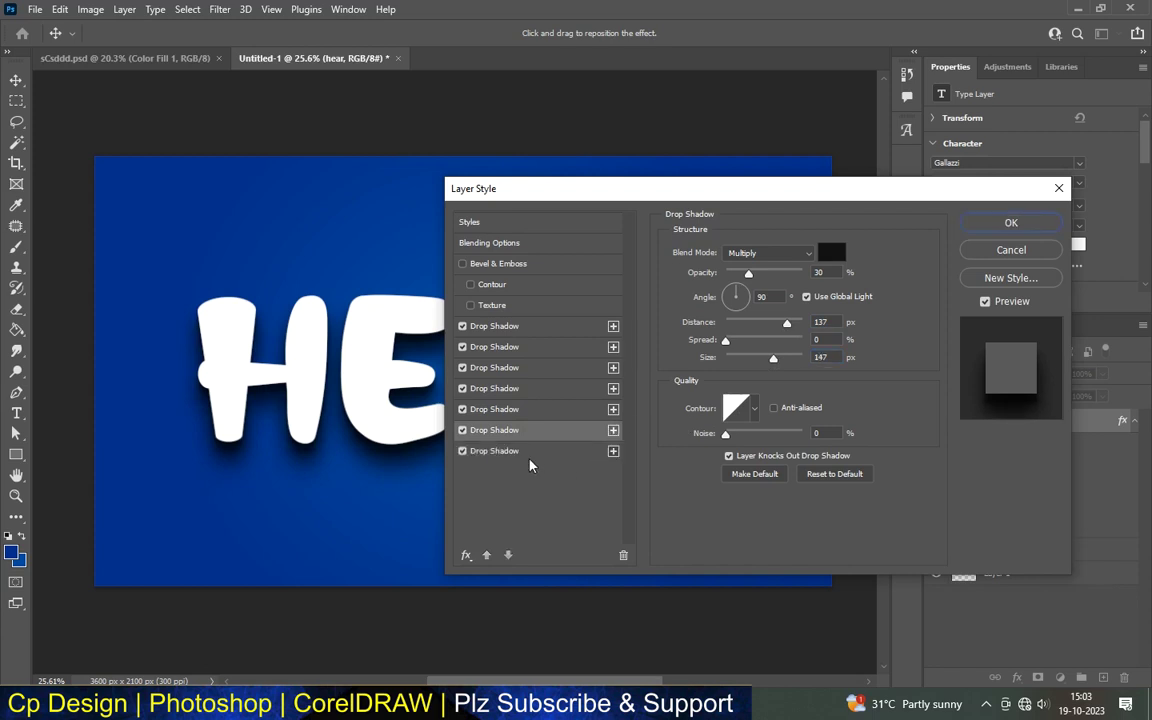
- Add seventh (distance 232, size 158) and eighth (size 174) shadows and apply the style
left_click(613, 430)
left_click_drag(790, 326, 776, 358)
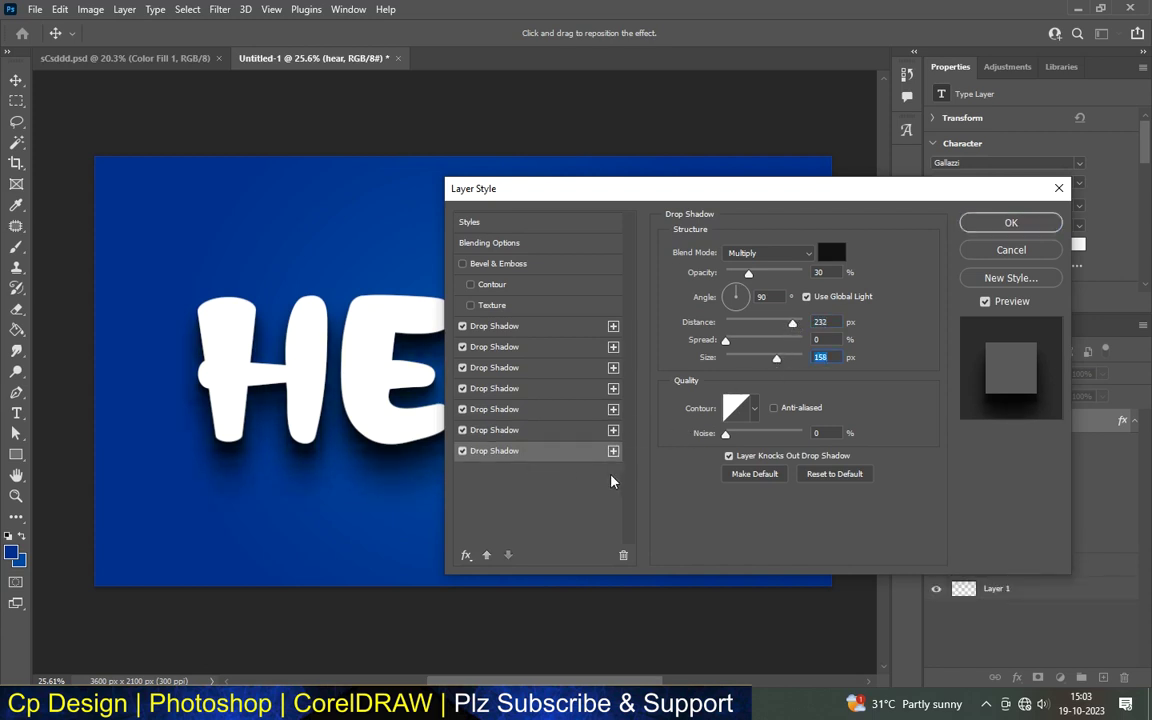
left_click(613, 451)
left_click_drag(800, 322, 781, 358)
left_click(782, 360)
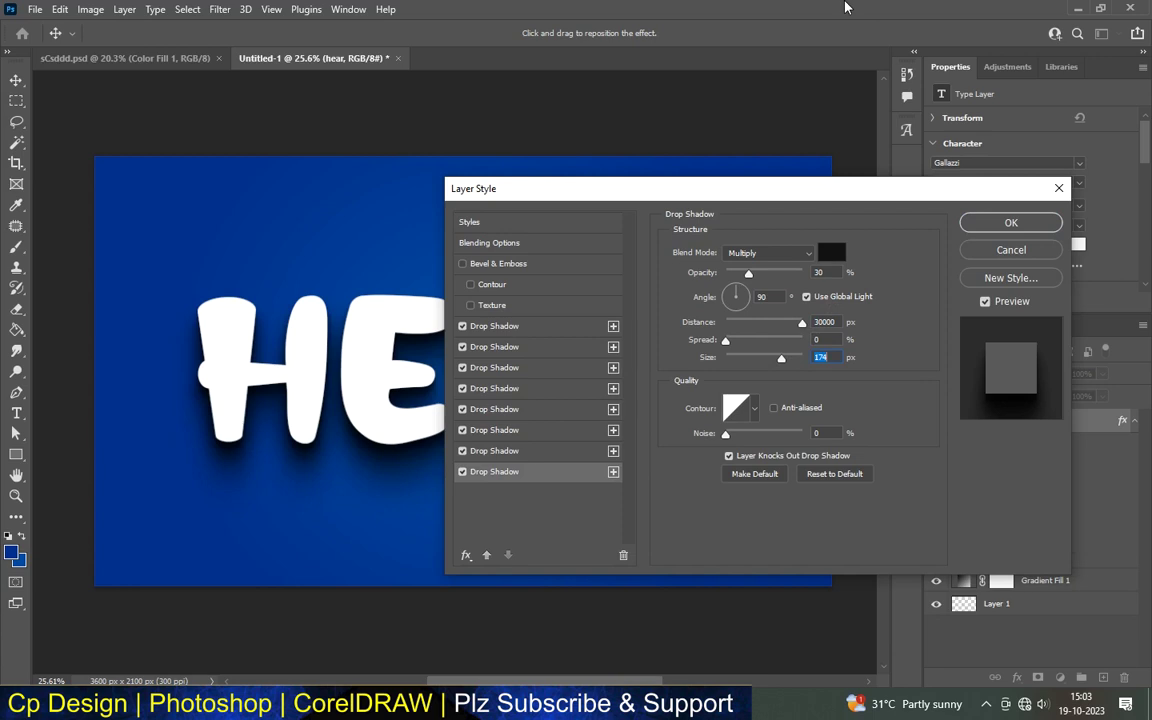
left_click(1011, 222)
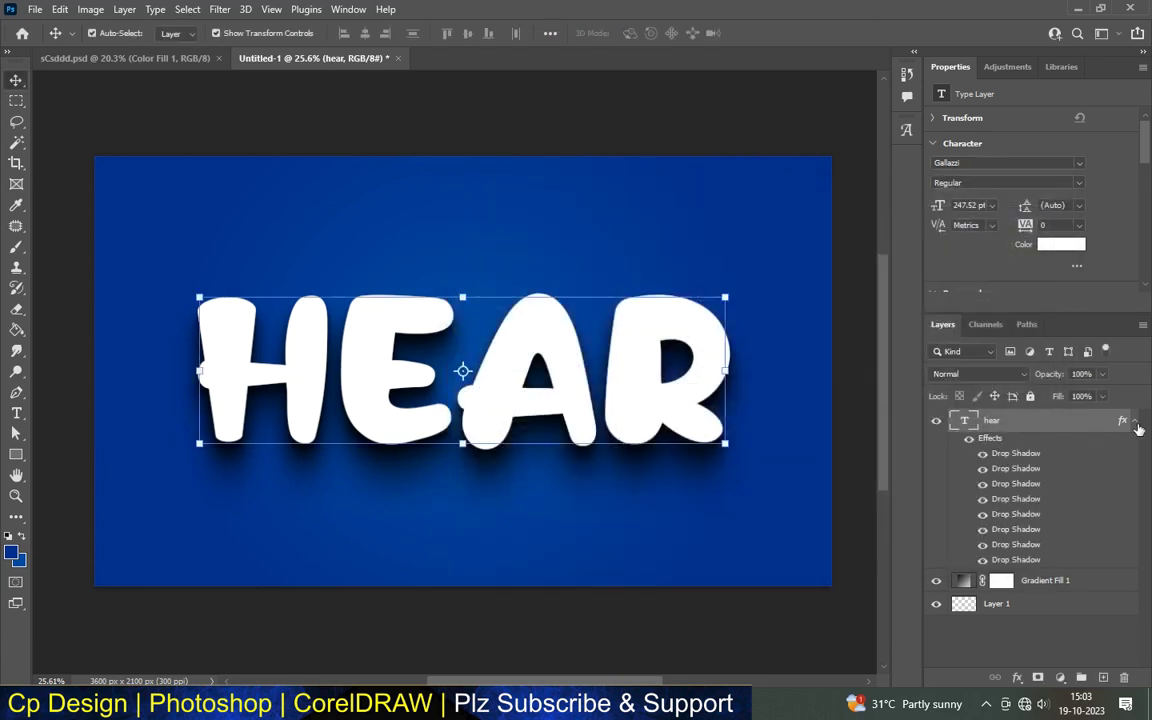
left_click(1134, 421)
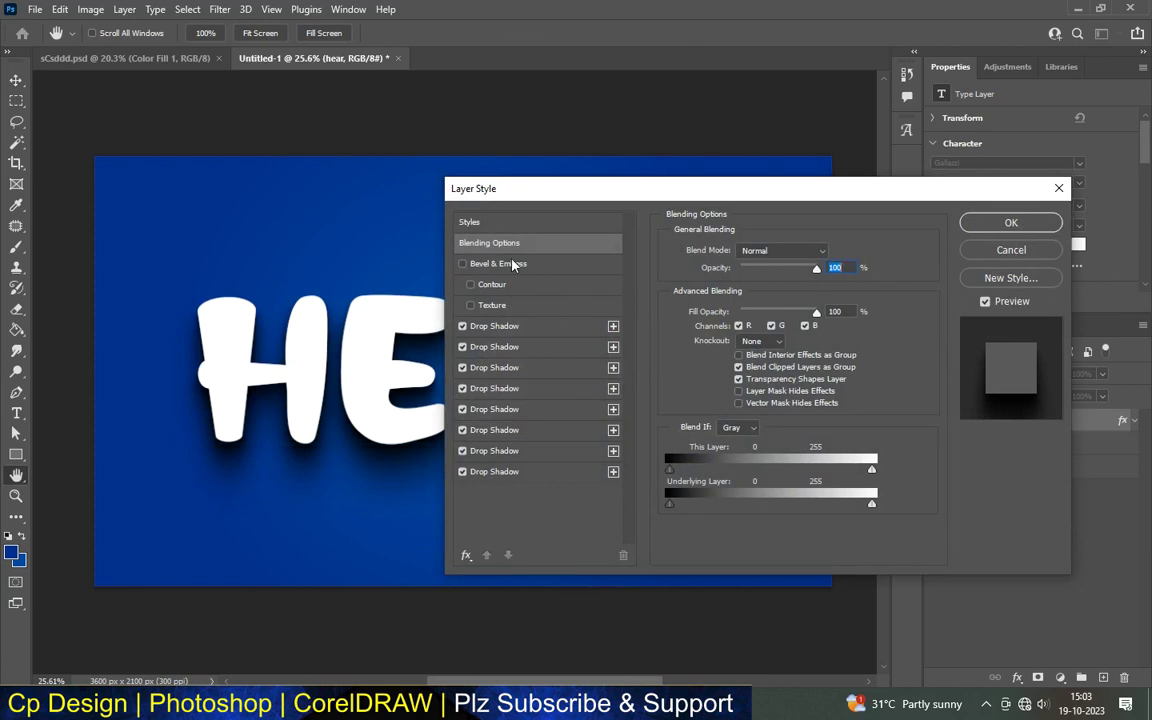
- Set HEAR's fill opacity to 0% and duplicate the hear layer
mouse_move(816, 312)
left_mouse_down()
mouse_move(773, 313)
mouse_move(720, 365)
left_mouse_up()
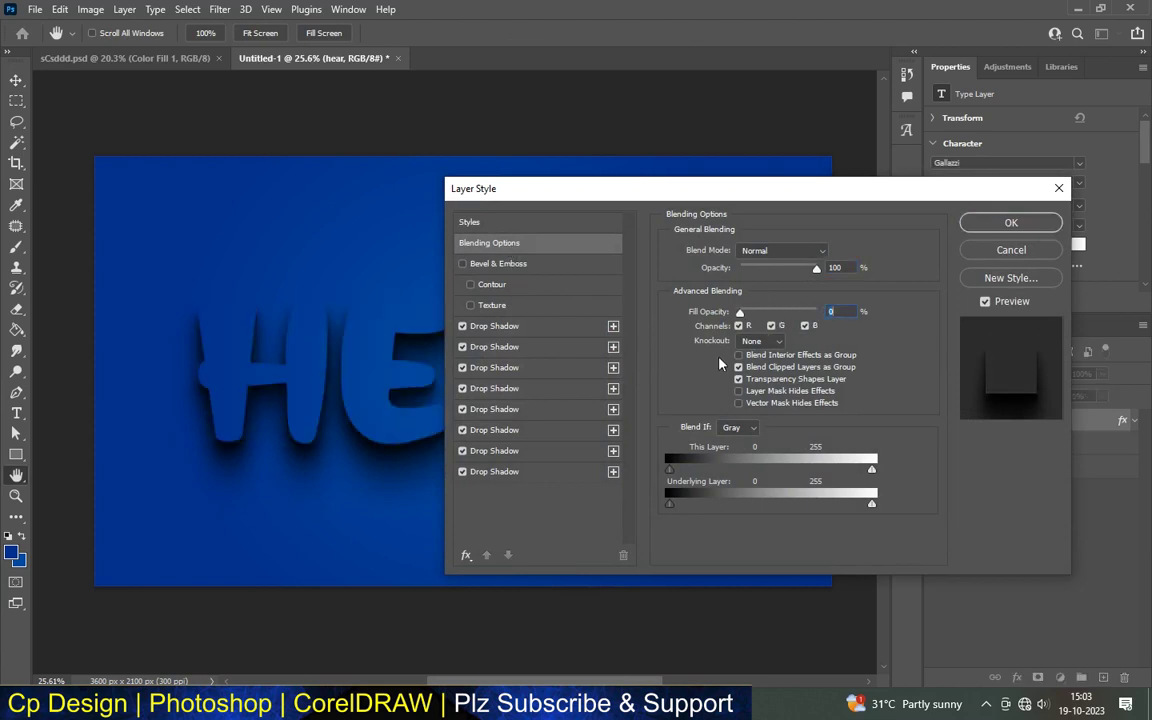
left_click(1005, 224)
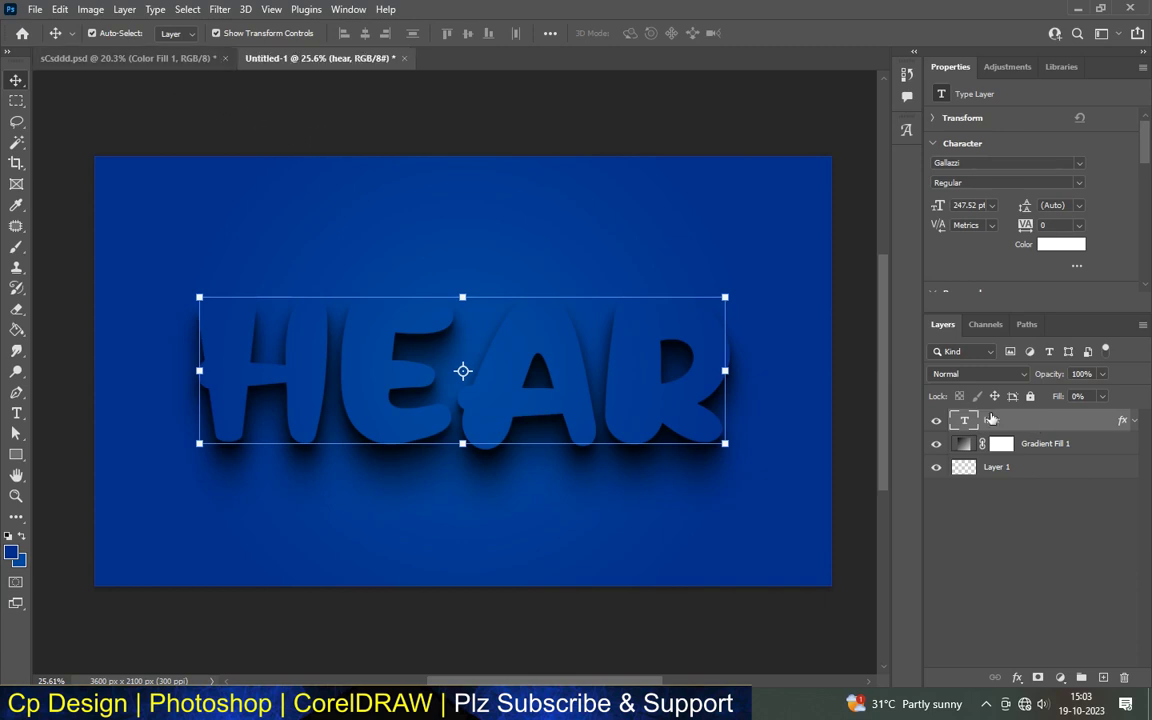
mouse_move(985, 420)
left_mouse_down()
mouse_move(1107, 628)
mouse_move(1103, 677)
left_mouse_up()
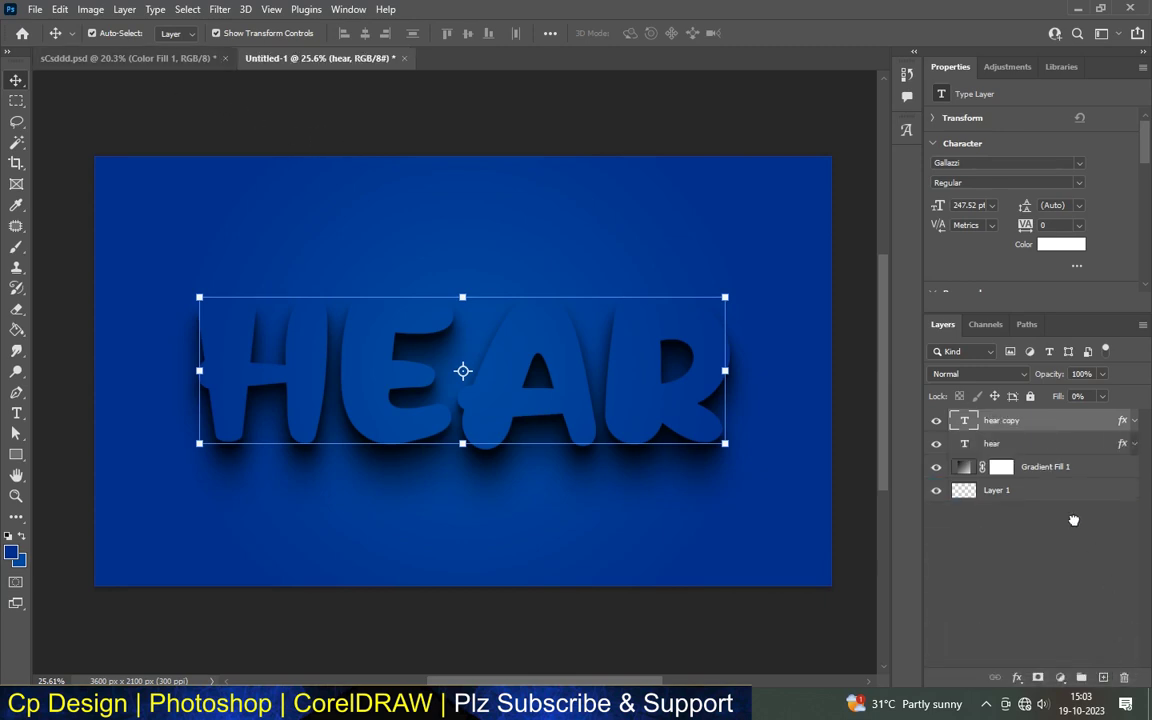
- Set hear copy's opacity to 89% and cut its drop shadows down to one enabled shadow
double_click(1041, 422)
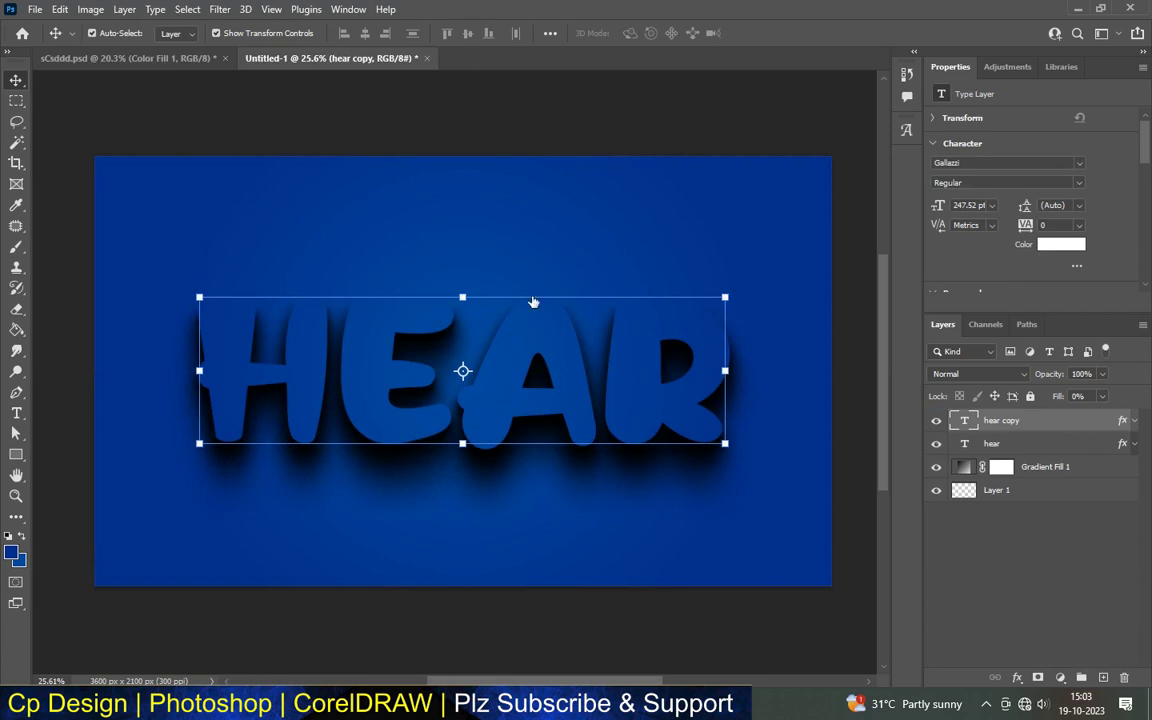
key("Down")
key("Down")
key("Down")
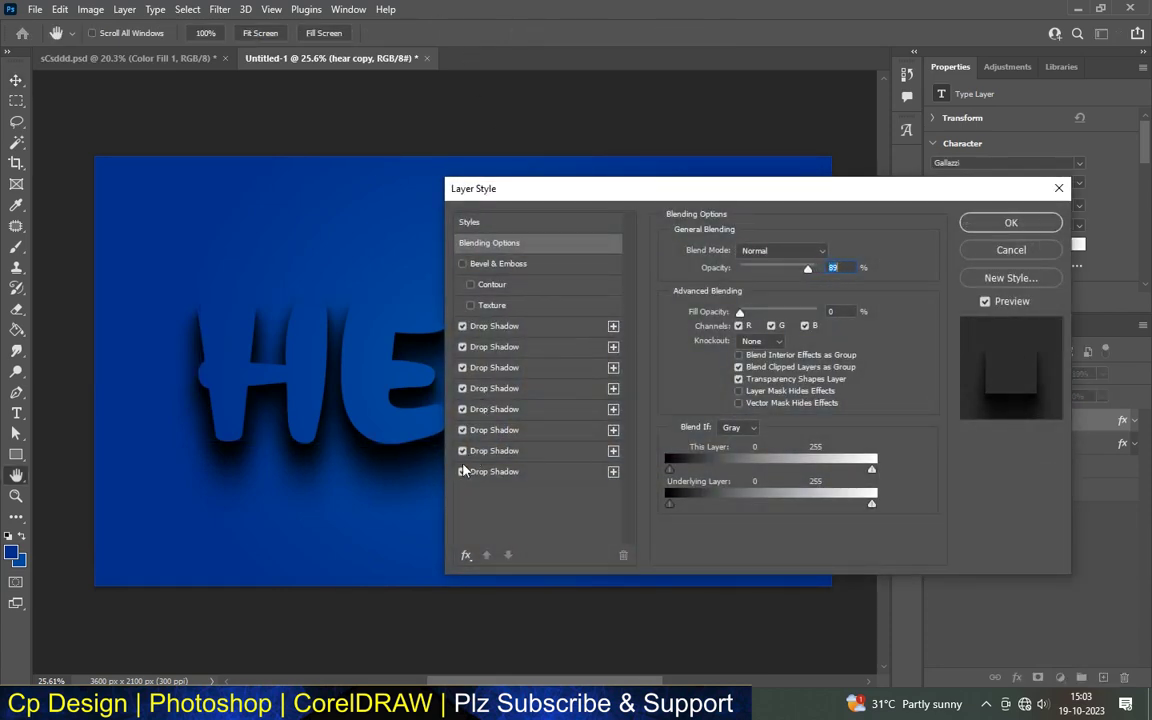
left_click(462, 471)
left_click(462, 326)
left_click(462, 346)
left_click(462, 367)
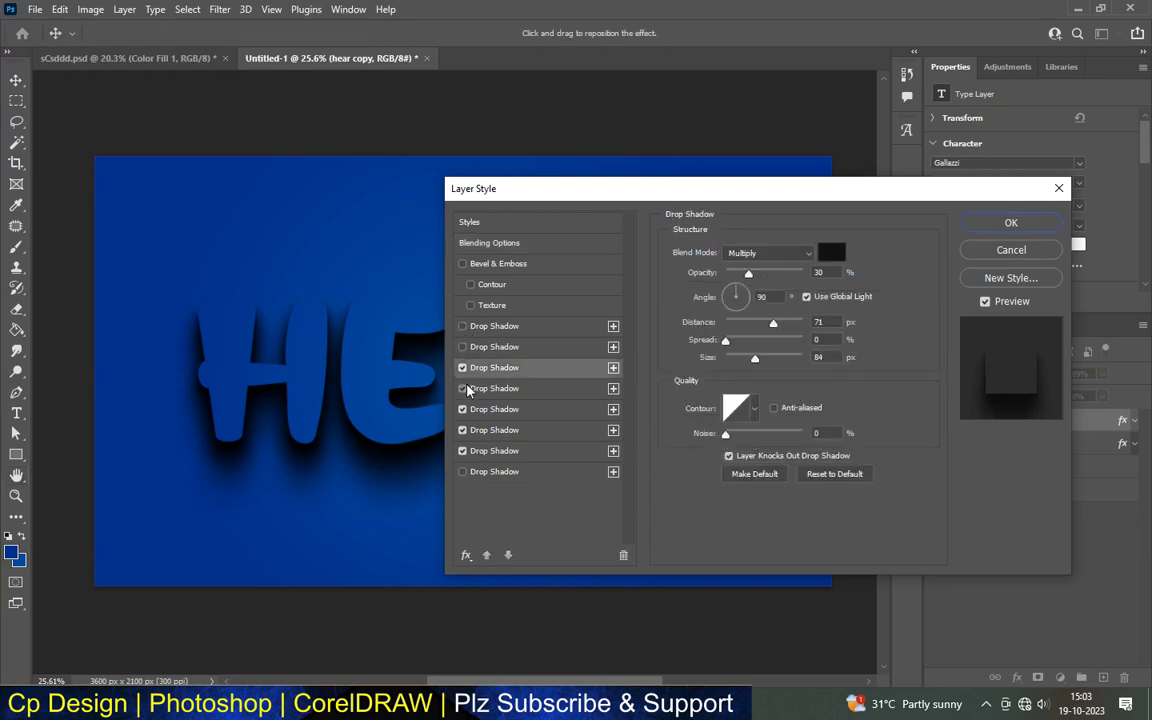
left_click(622, 555)
left_click(622, 555)
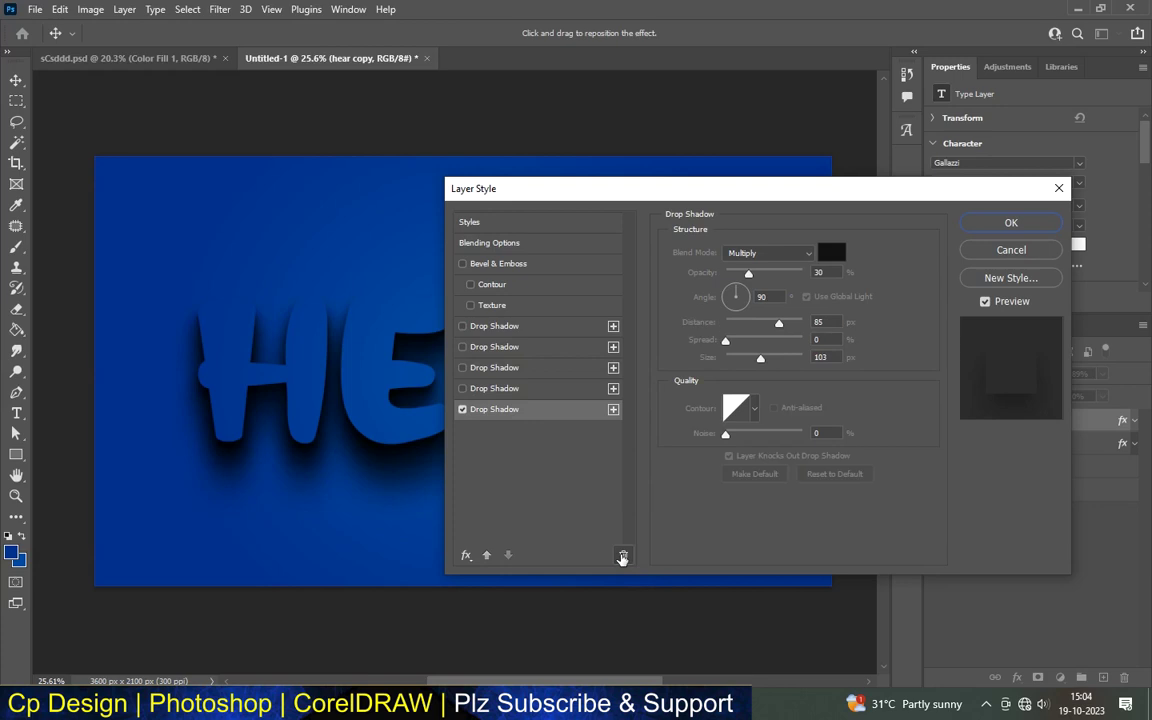
left_click(622, 555)
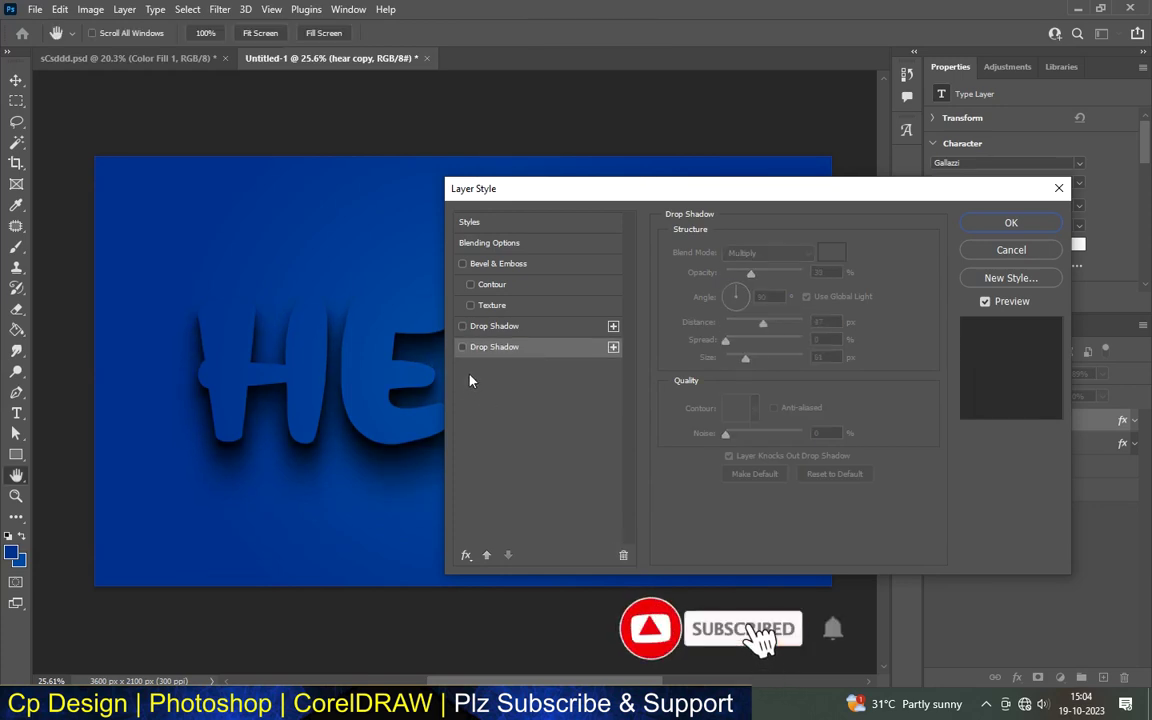
left_click(622, 555)
left_click(493, 330)
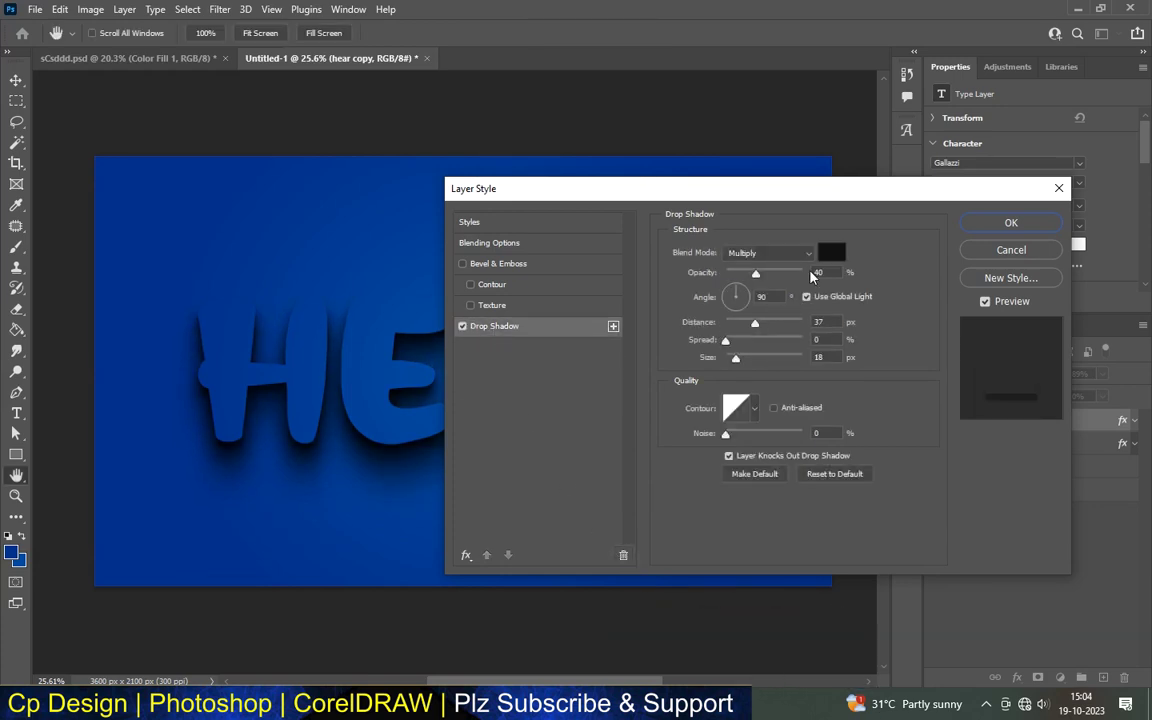
- Make shadow one 74%, distance 10, size 9; add shadows at distance 14/size 10 and distance 18
left_click_drag(755, 273, 782, 273)
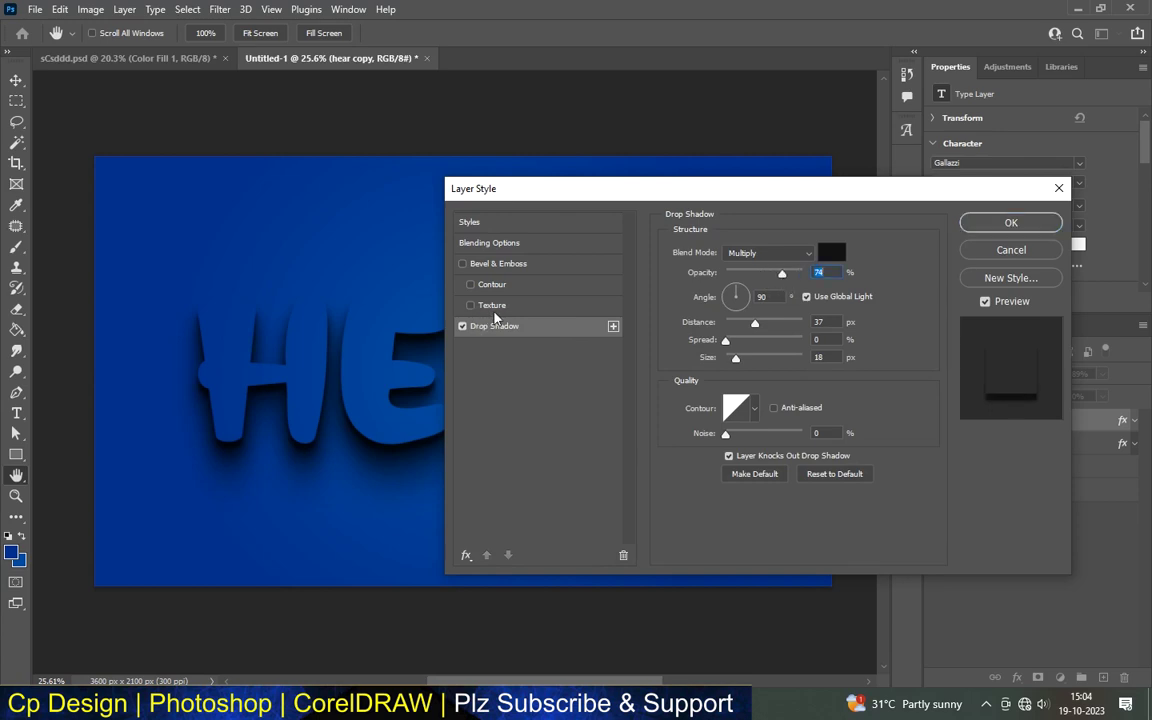
left_click_drag(735, 358, 734, 324)
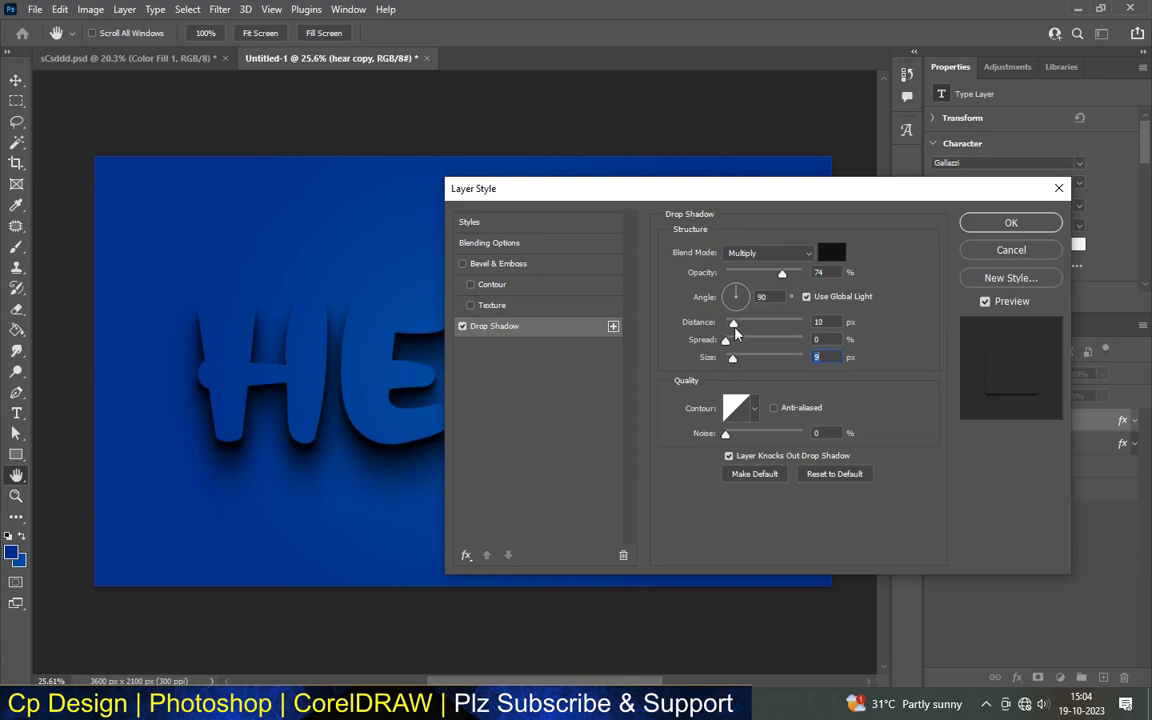
left_click(613, 326)
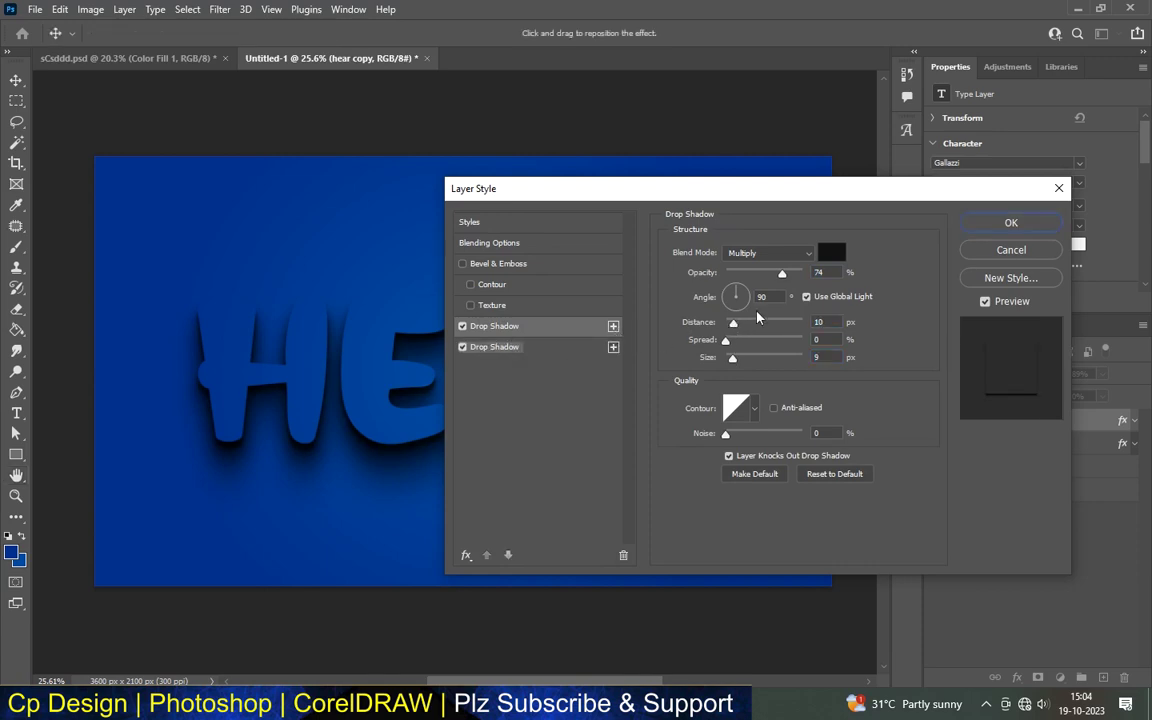
key("Up")
key("Up")
key("Up")
key("Up")
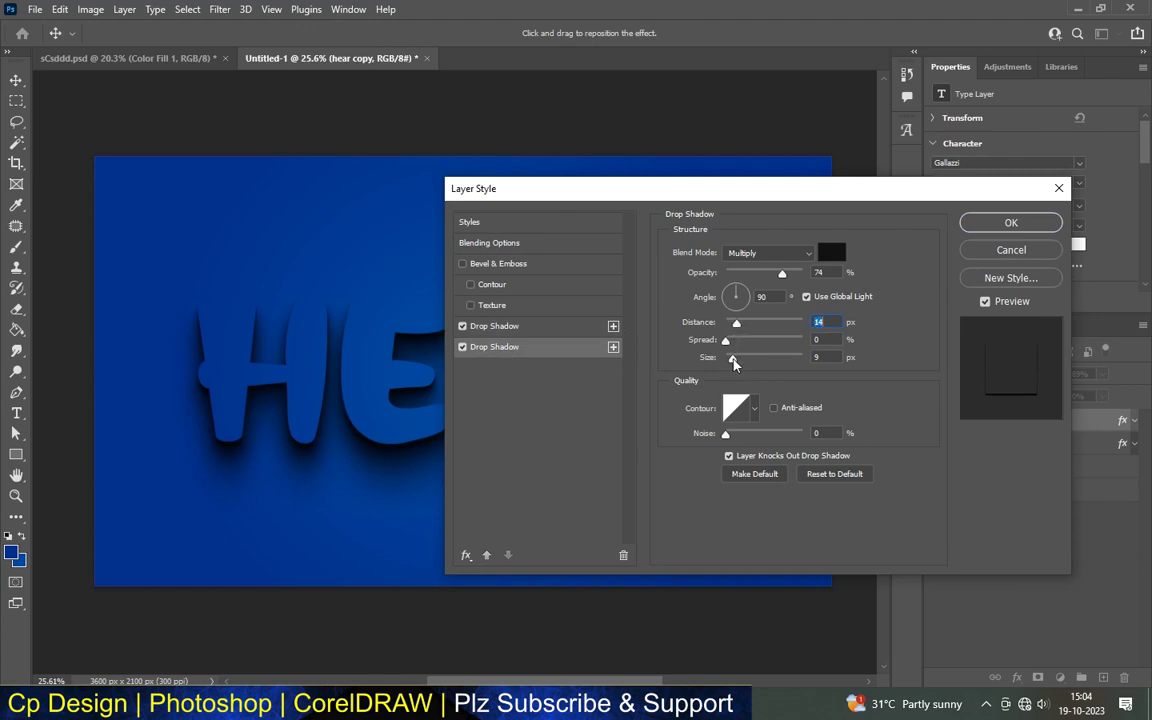
left_click_drag(733, 360, 735, 360)
left_click(613, 347)
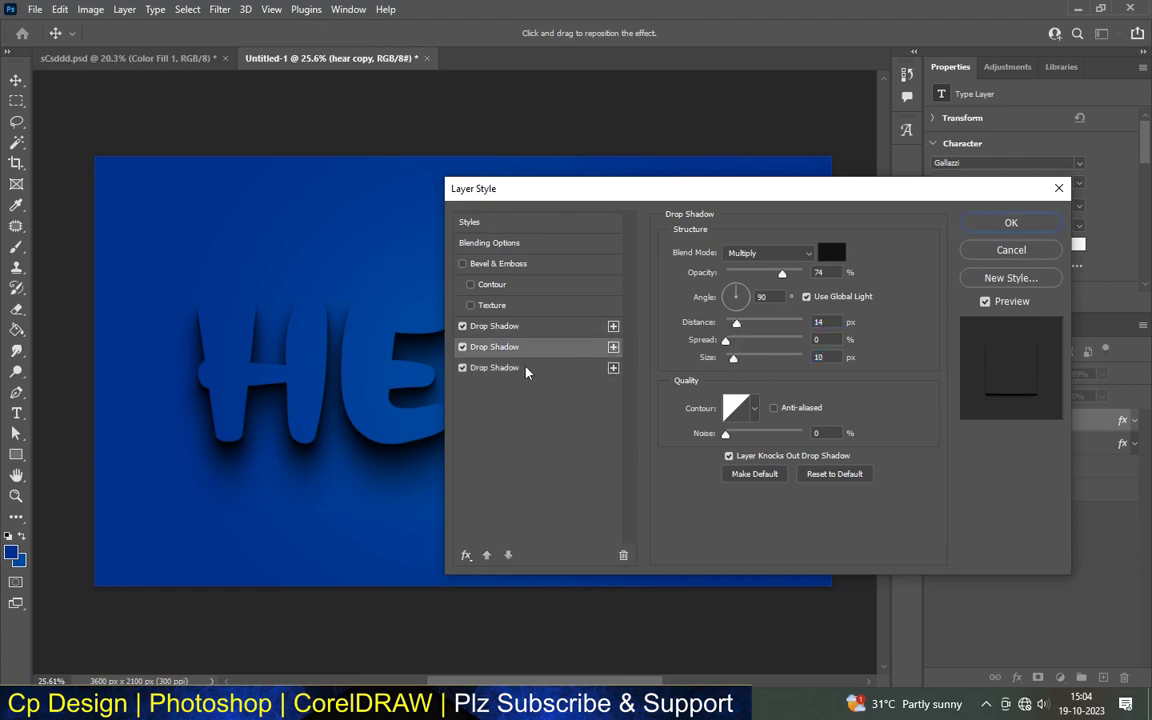
left_click(527, 370)
mouse_move(736, 324)
left_mouse_down()
mouse_move(736, 358)
mouse_move(746, 326)
mouse_move(739, 358)
left_mouse_up()
- Add fourth, fifth and sixth drop shadows, the last at distance 35, size 32, and apply
left_click(613, 368)
left_click(528, 389)
left_click(613, 388)
left_click(514, 409)
left_click_drag(746, 325, 741, 358)
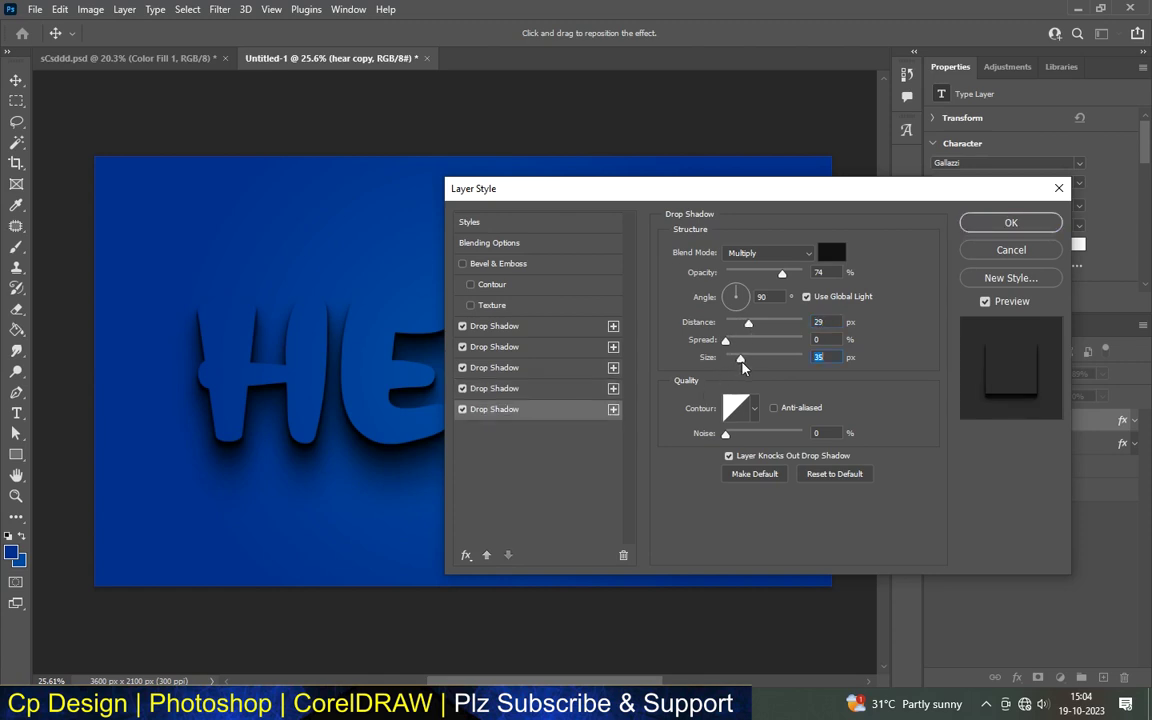
left_click(613, 409)
left_click(535, 431)
left_click_drag(749, 325, 739, 358)
left_click(740, 360)
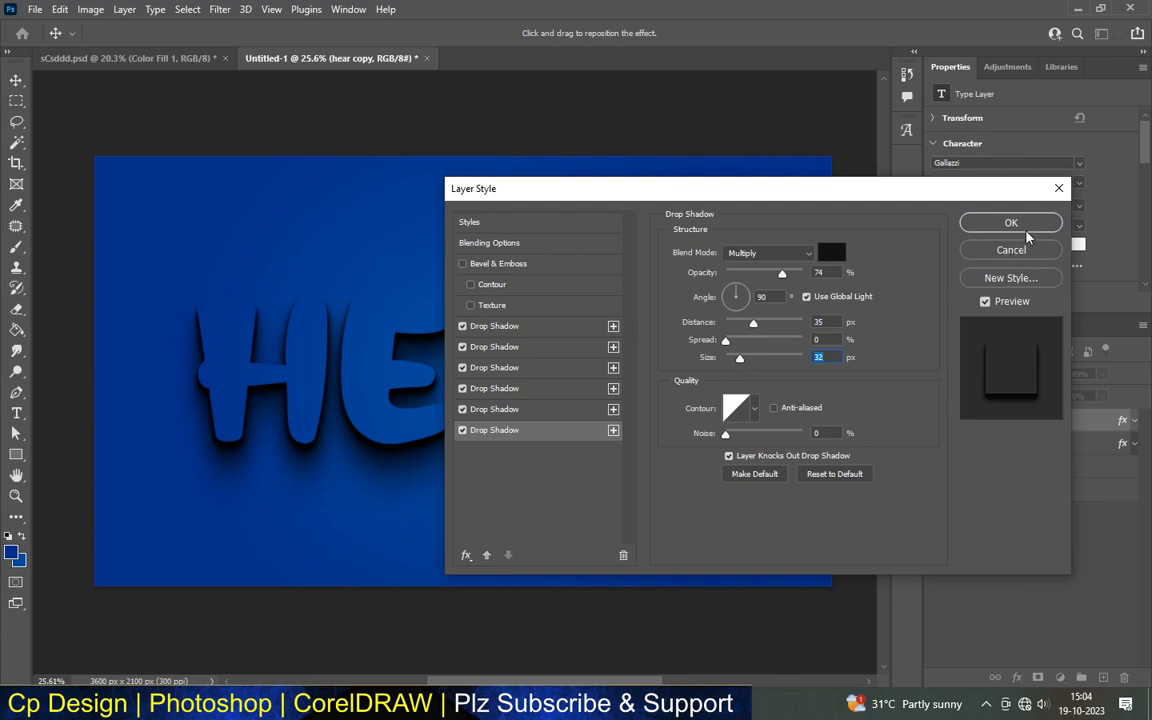
left_click(1011, 223)
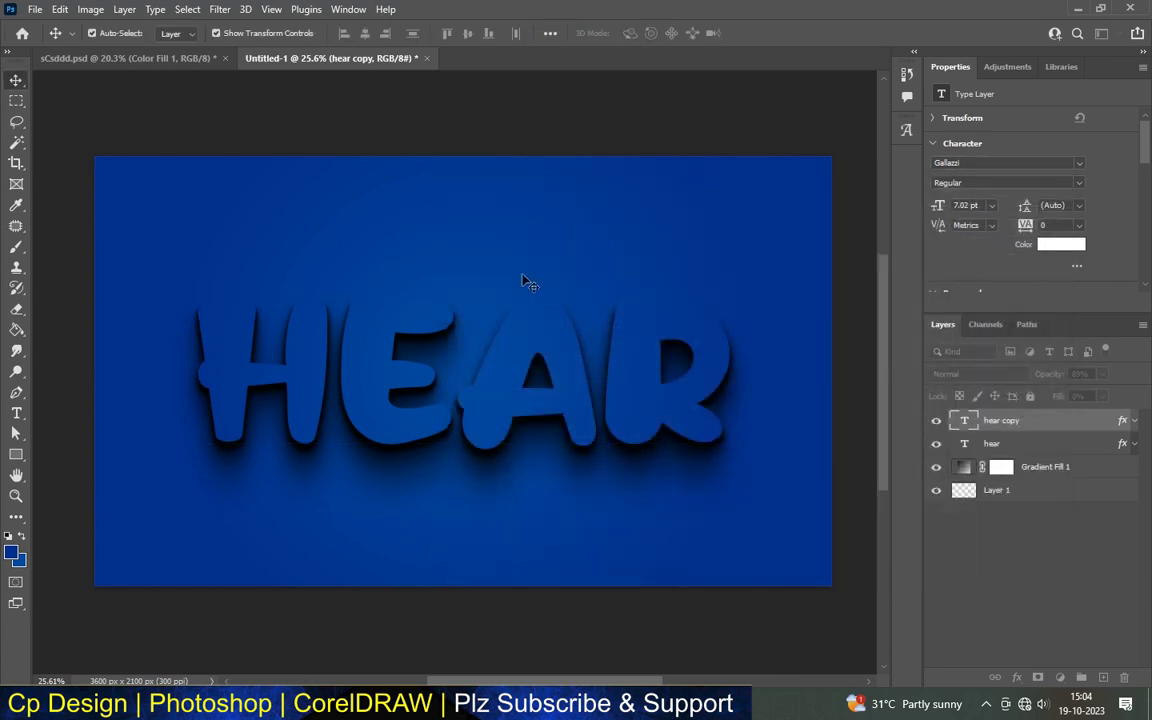
- Duplicate the hear copy layer to create hear copy 2
scroll(521, 280, "down", 3)
scroll(521, 280, "up", 1)
scroll(450, 303, "up", 2)
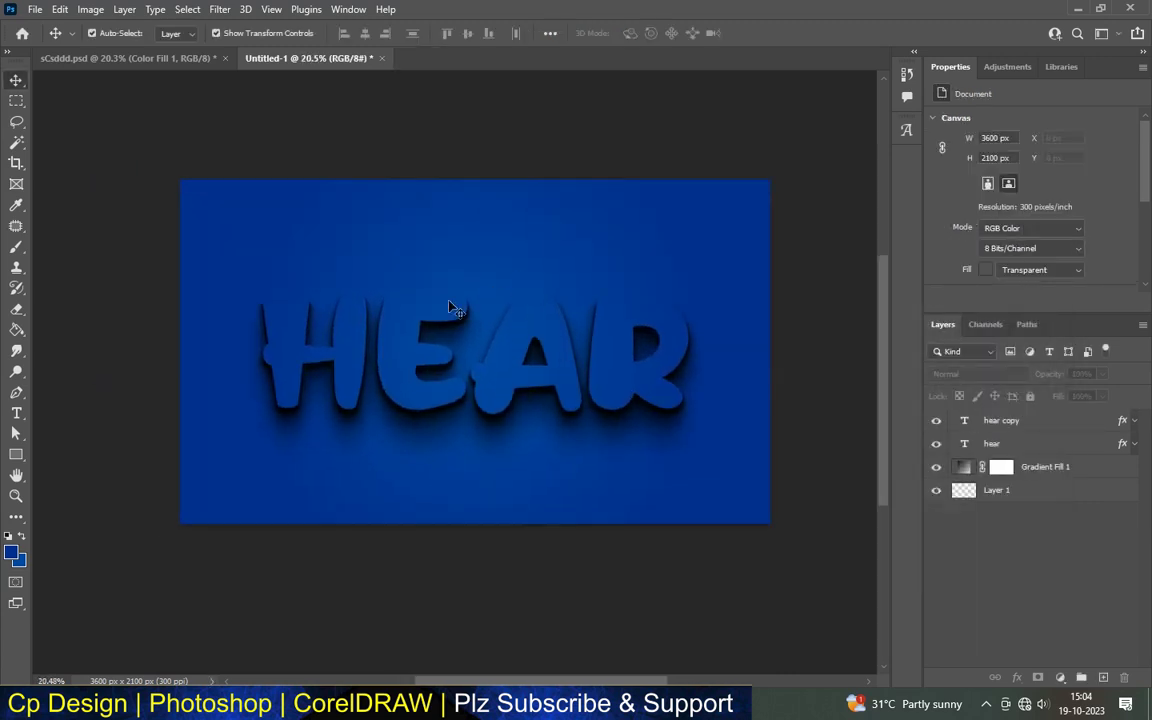
scroll(423, 308, "up", 1)
scroll(423, 308, "up", 1)
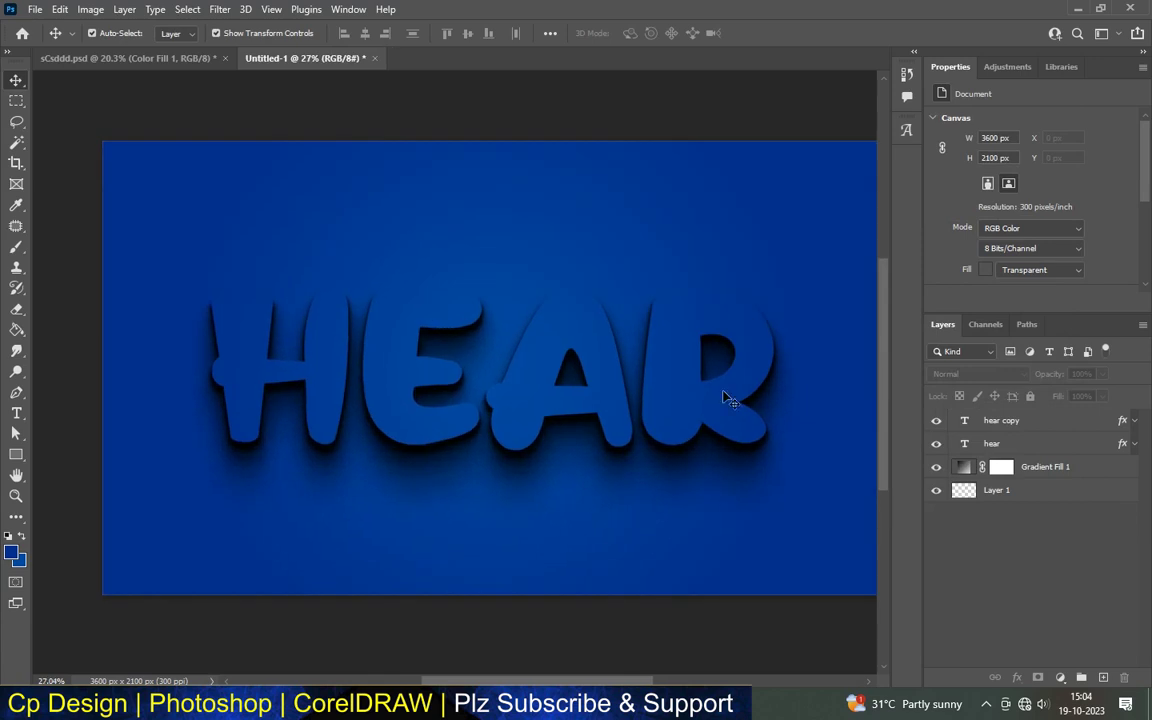
left_click(1061, 424)
left_click_drag(1061, 424, 1103, 677)
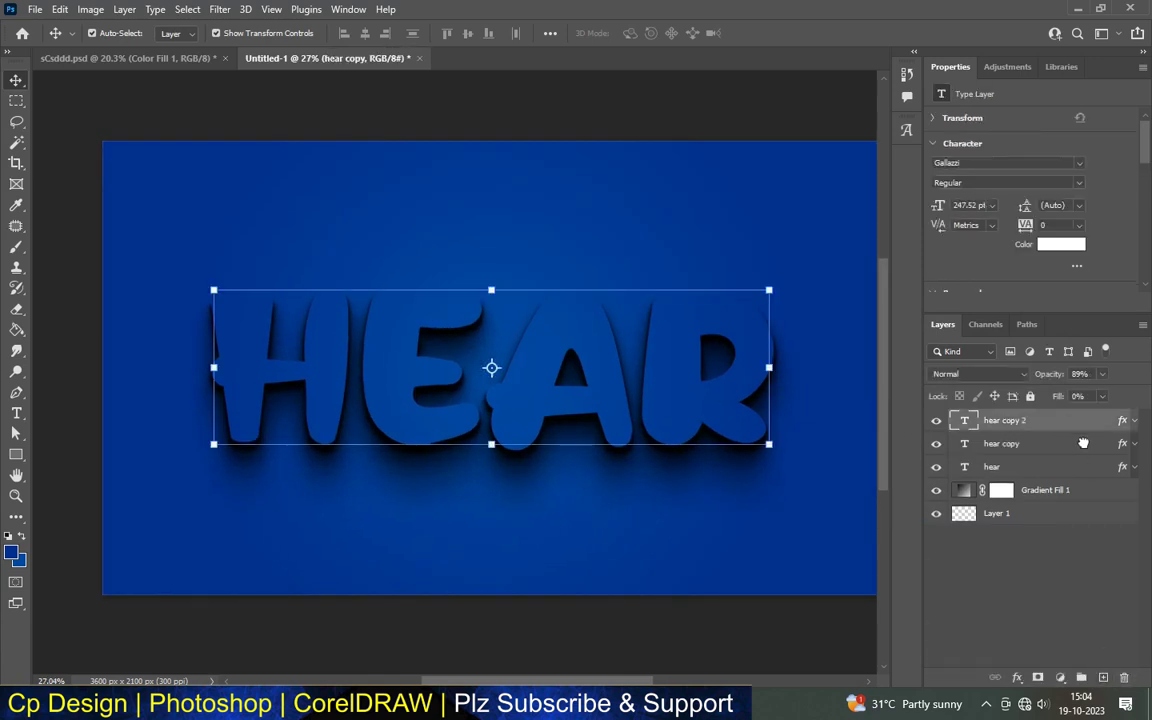
- Group hear copy and hear into a group named 'shadow', then select hear copy 2
left_click(1030, 446)
left_click(1012, 470, "shift")
left_click(1080, 677)
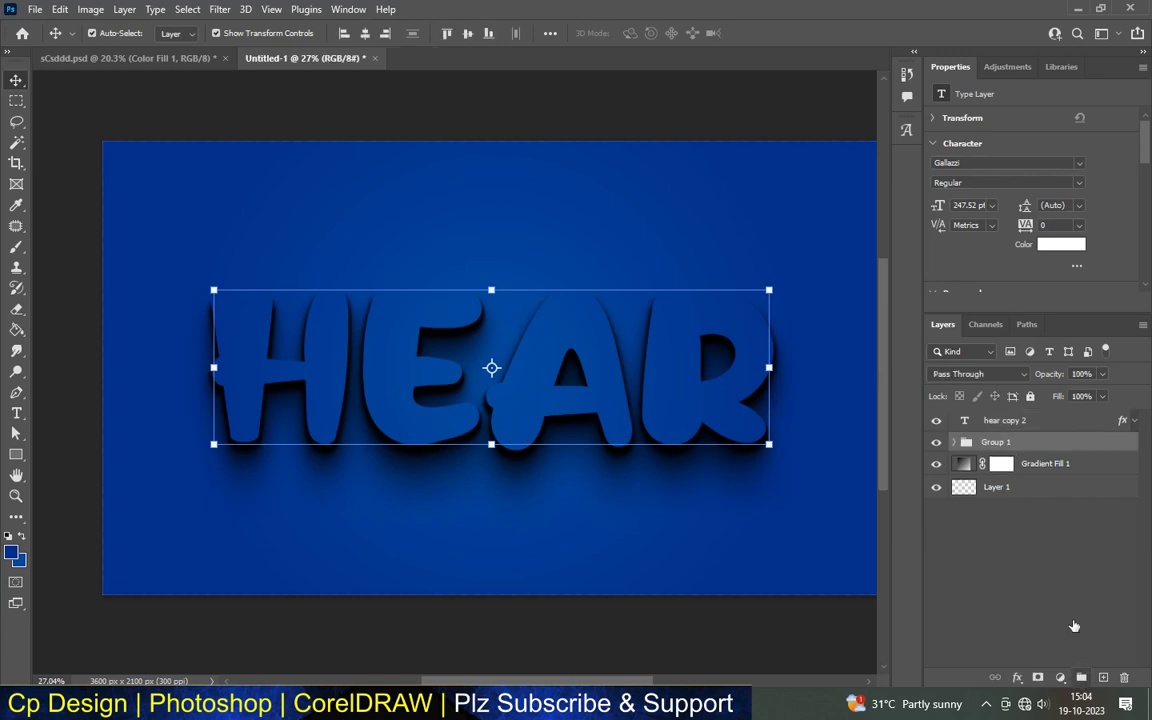
double_click(990, 441)
type("shadow")
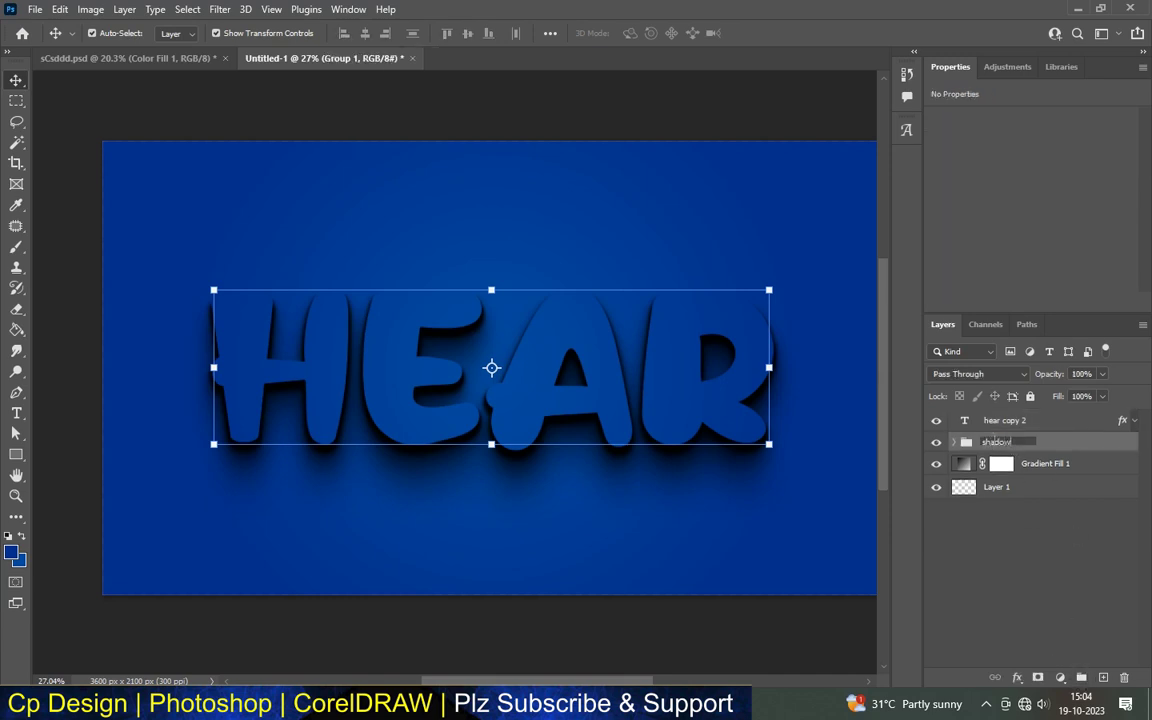
key("Return")
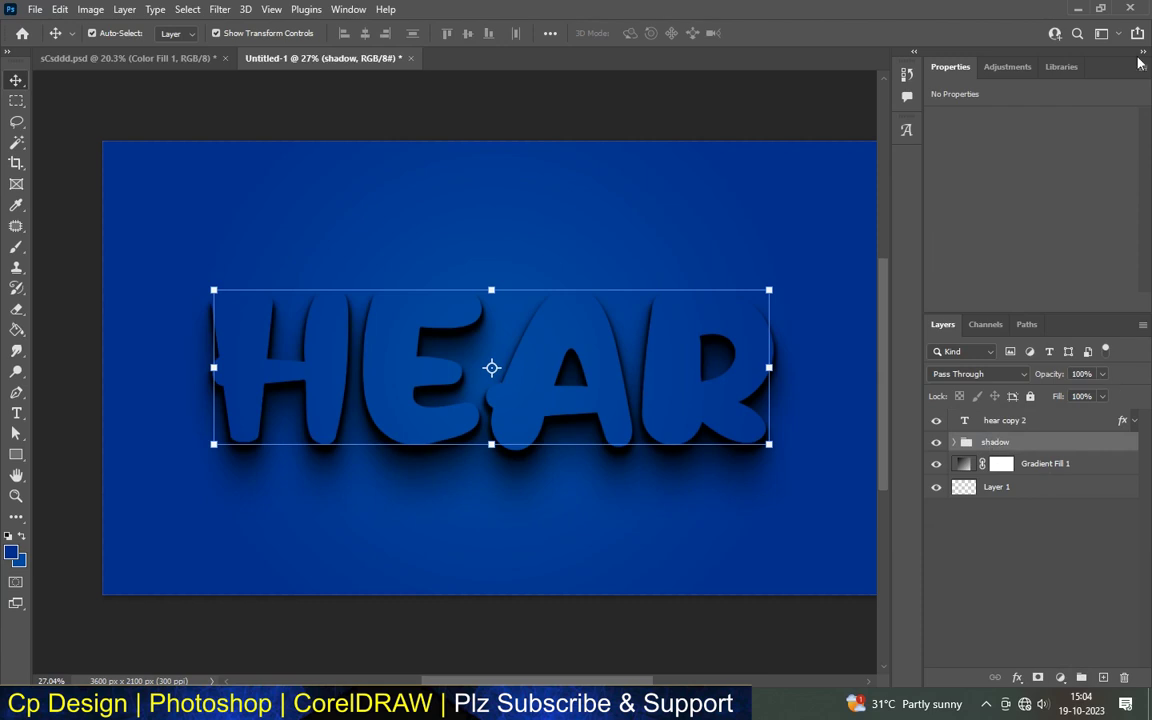
left_click(1045, 422)
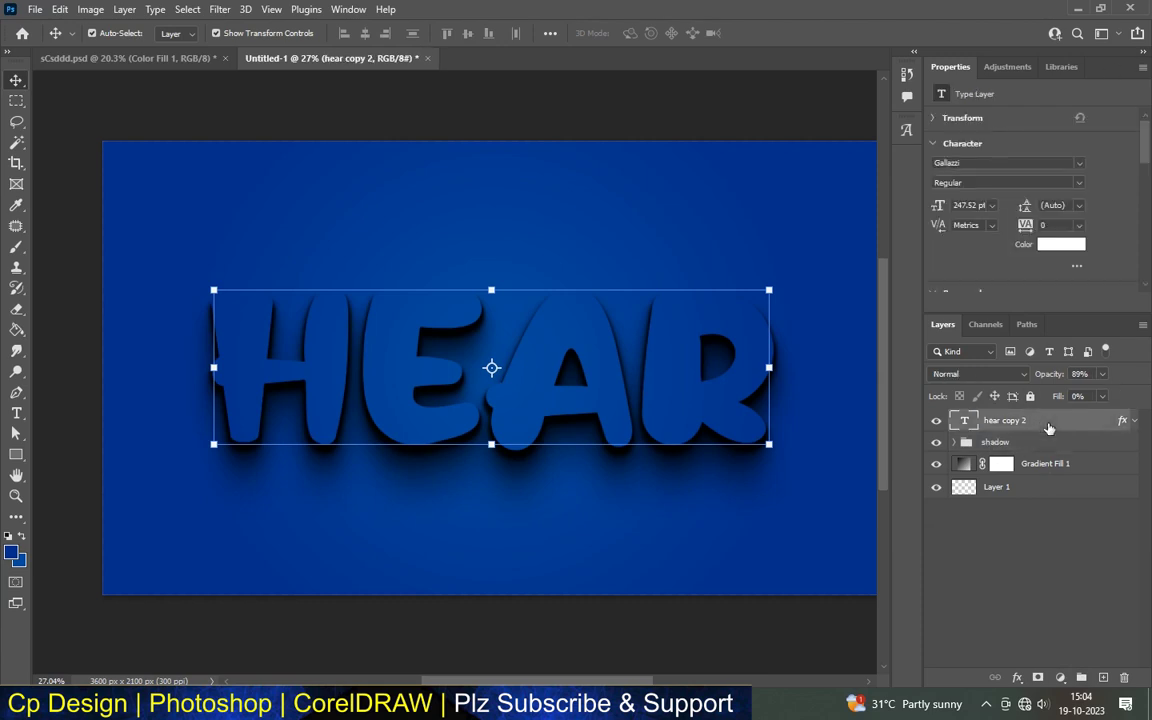
- On hear copy 2, disable the first drop shadow, delete the extras, and add a Stroke effect
double_click(1048, 424)
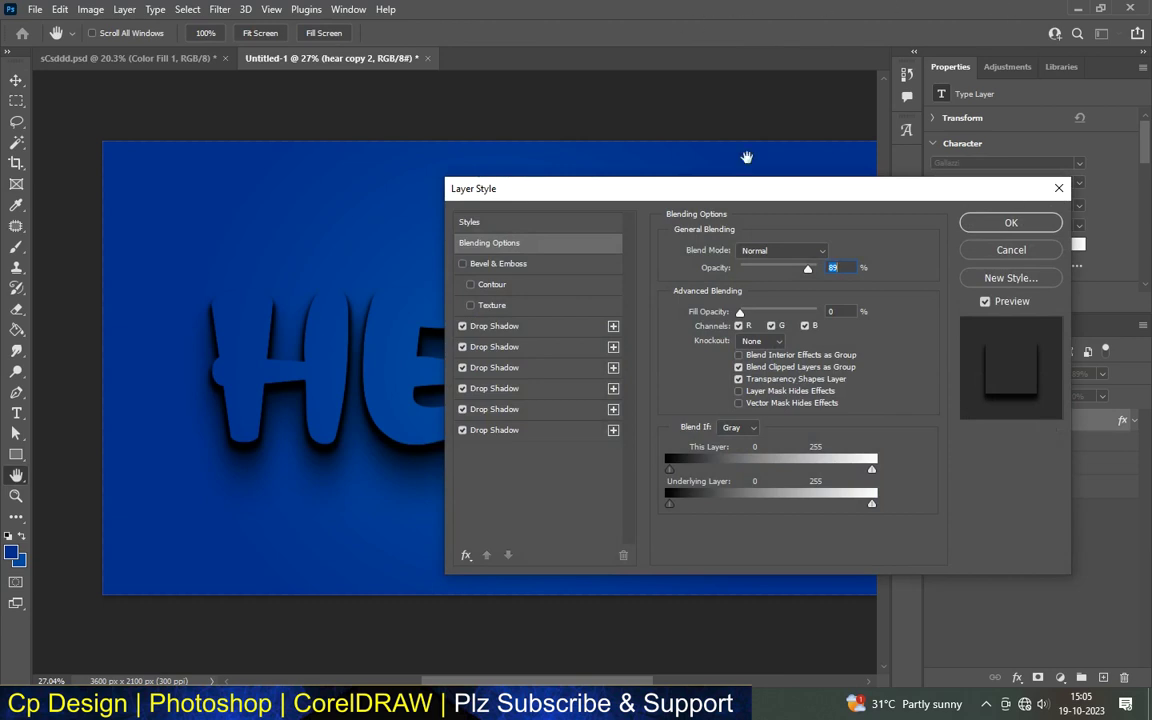
left_click(462, 326)
left_click(623, 555)
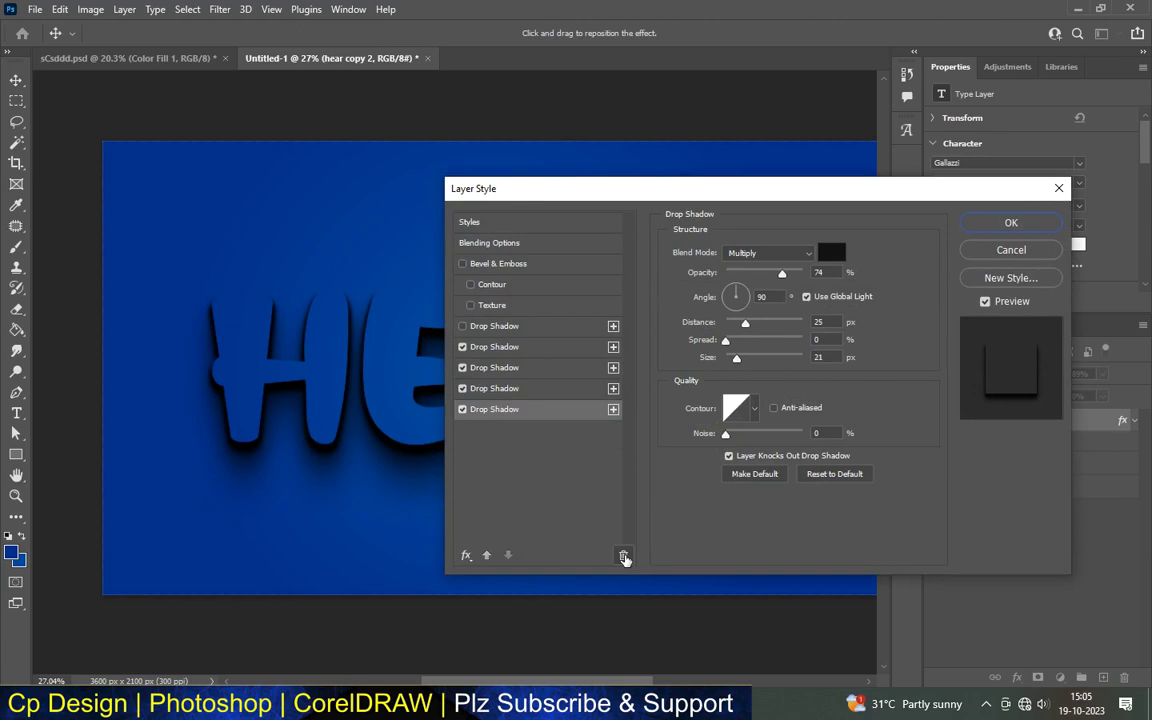
left_click(623, 555)
left_click(623, 555)
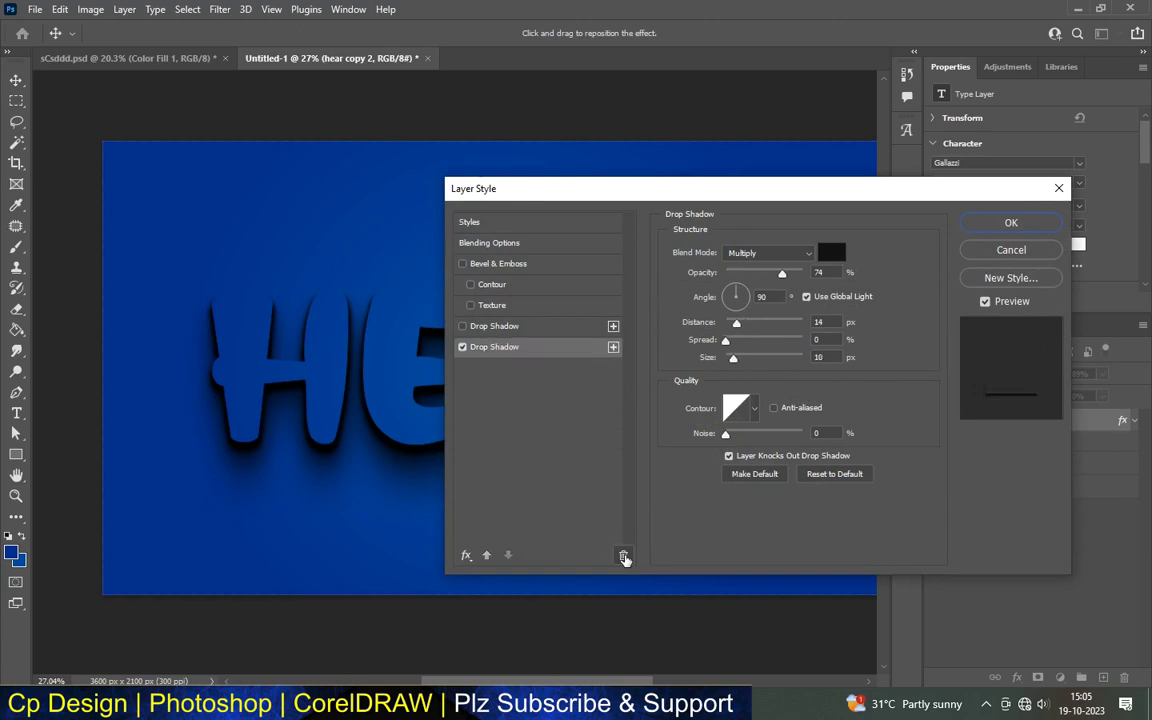
left_click(465, 555)
left_click(508, 392)
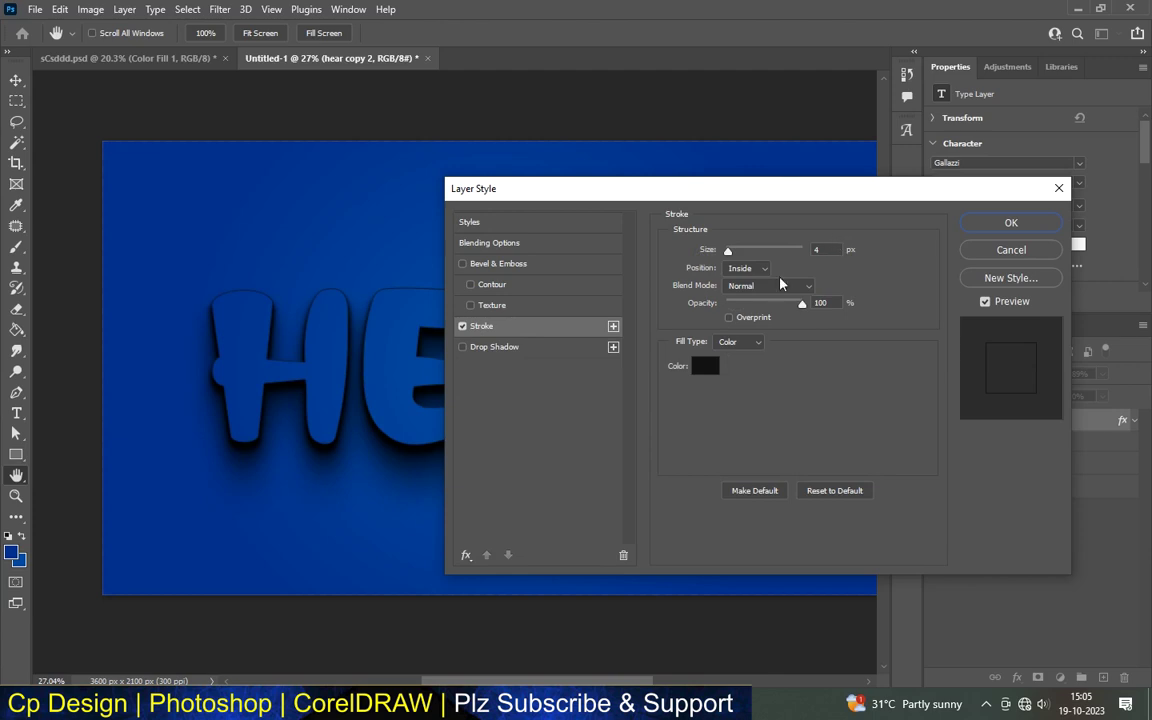
- Make the stroke 35 px, positioned outside the letters
double_click(818, 249)
type("35")
left_click(744, 268)
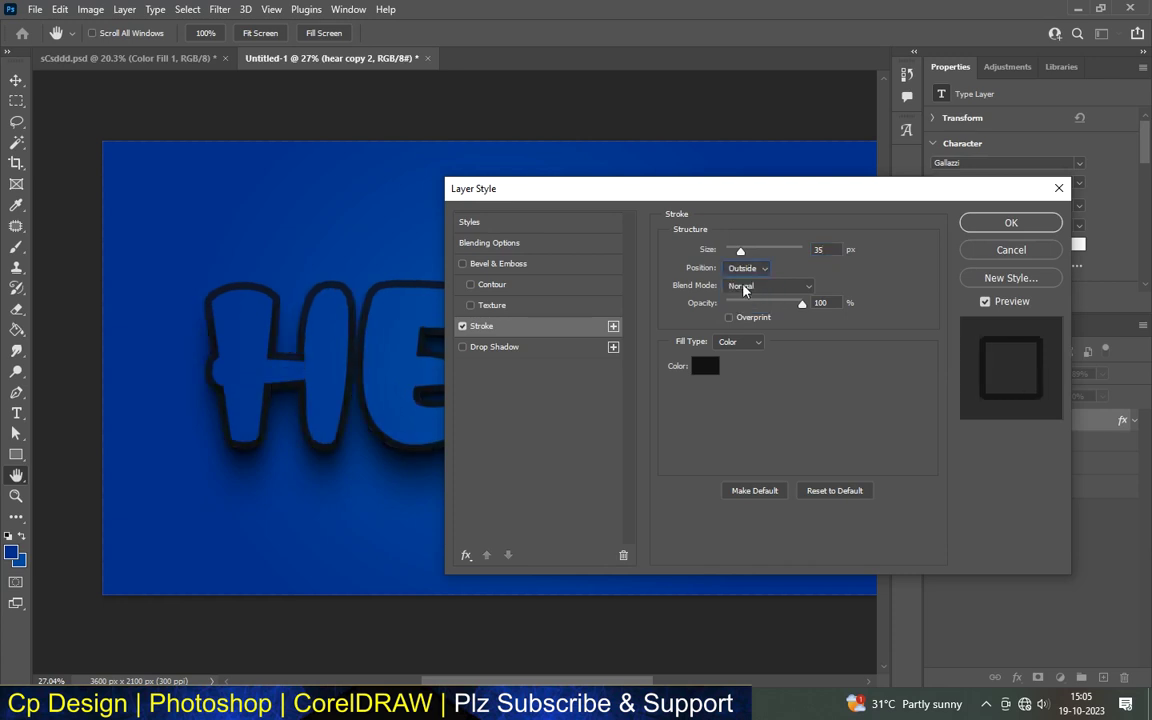
- Change the stroke colour to red-orange dd3311 and enable Bevel & Emboss
left_click(706, 366)
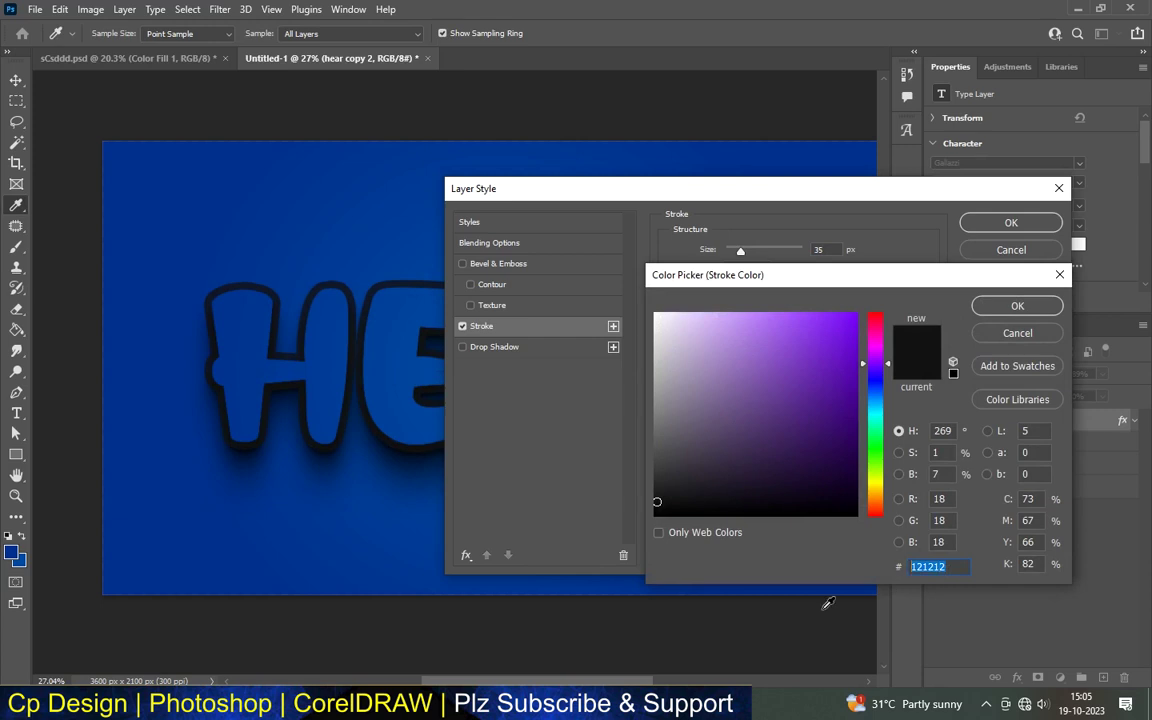
type("dd")
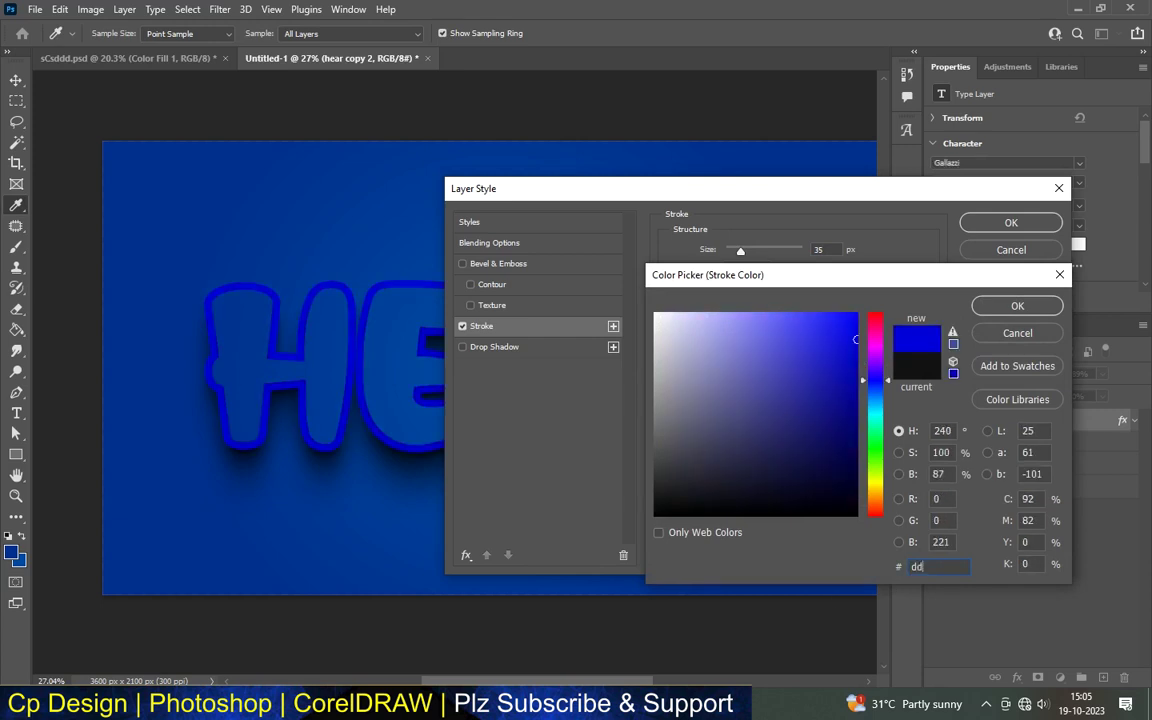
type("5")
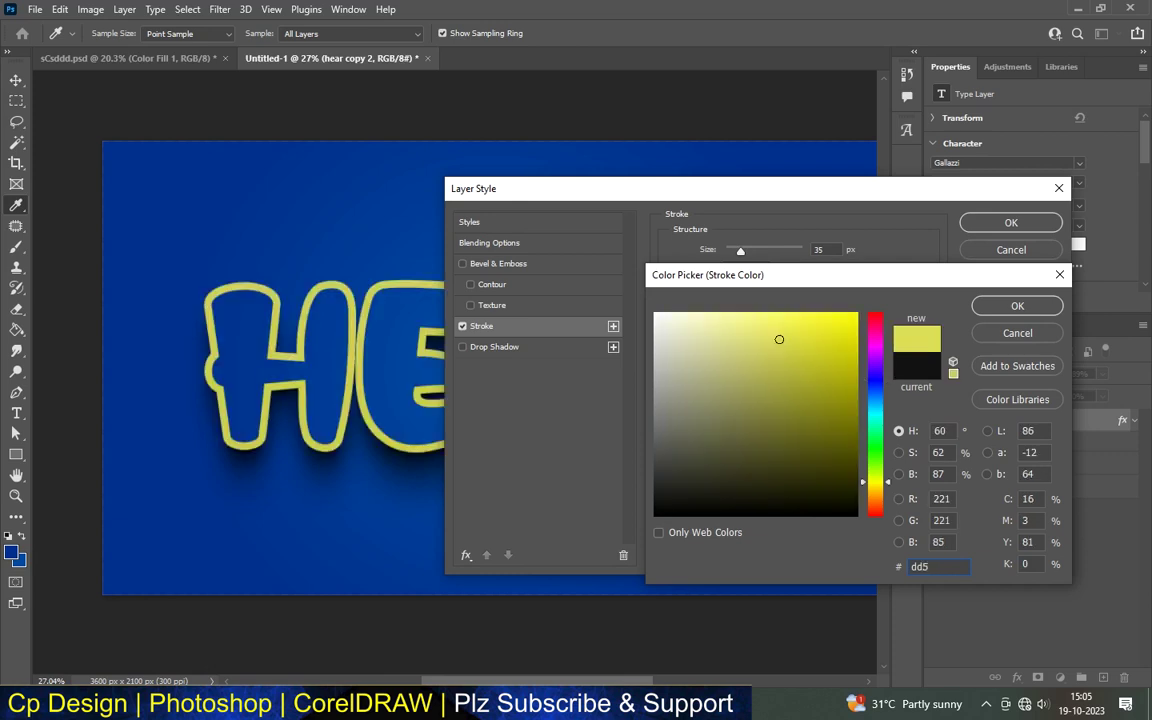
type("911")
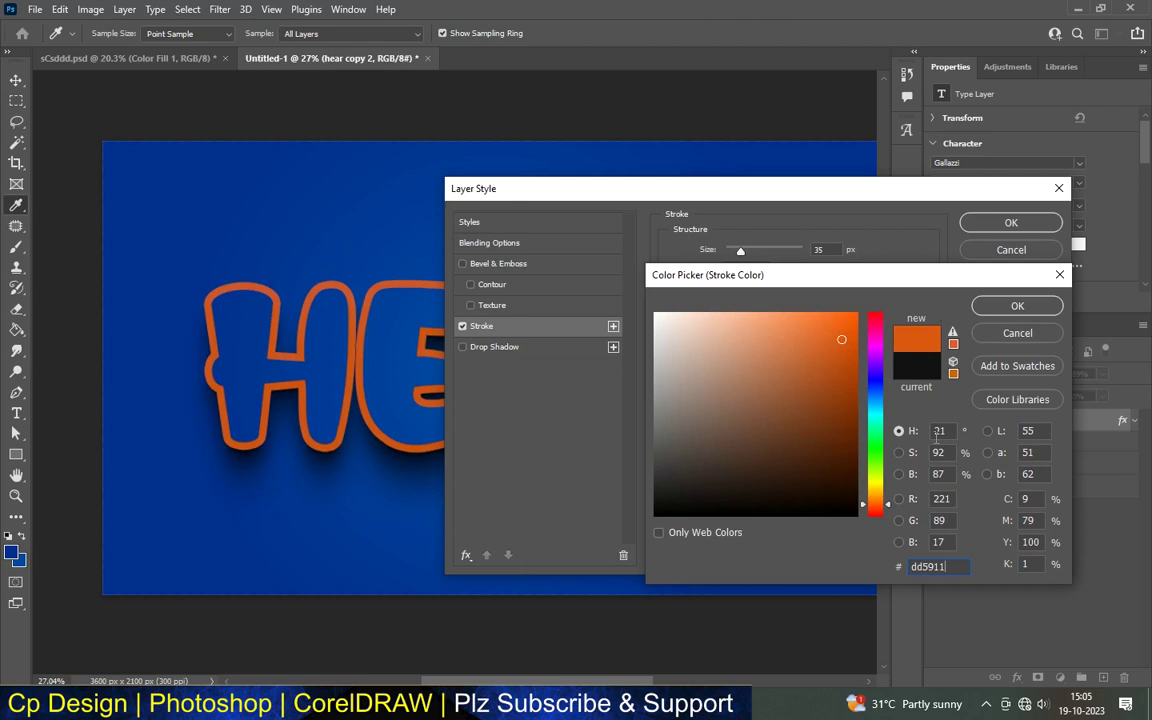
key("ctrl+a")
left_click(892, 511)
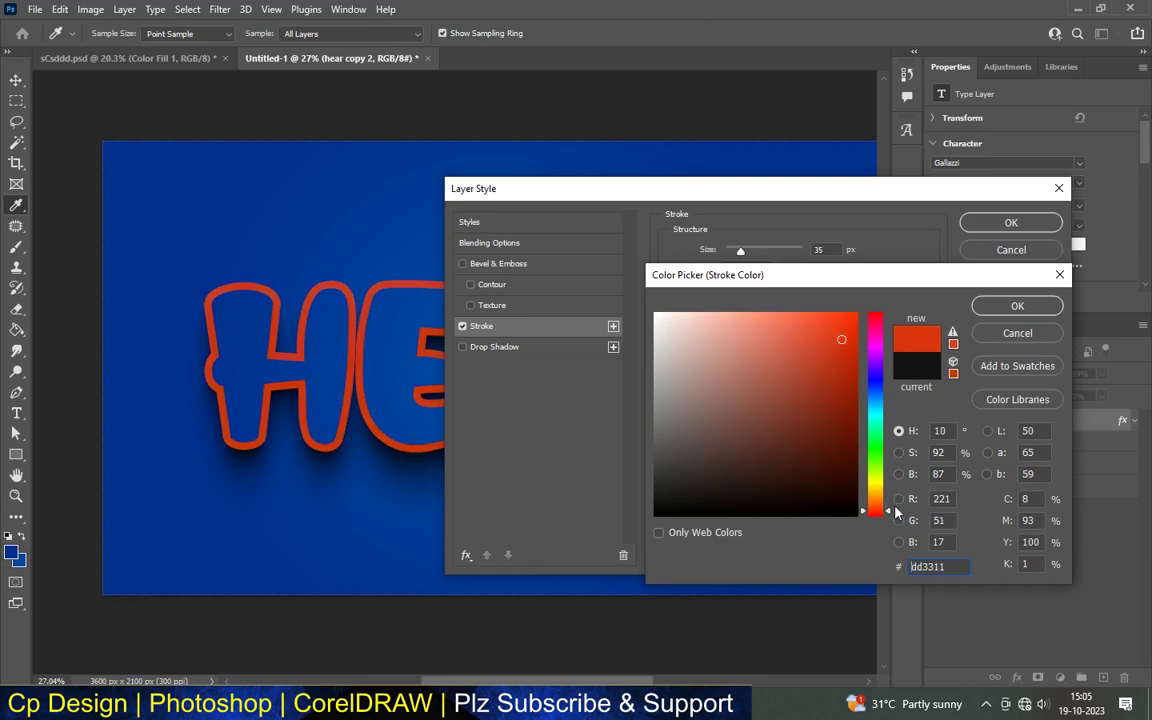
double_click(959, 567)
left_click(1000, 305)
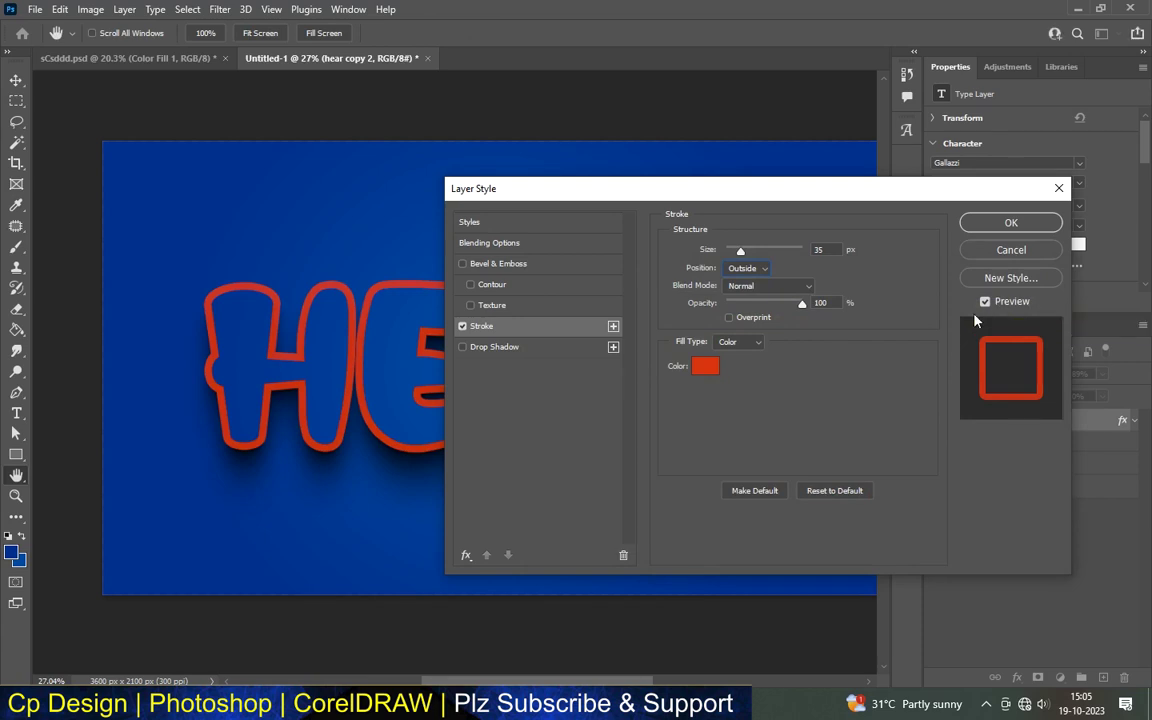
left_click(477, 264)
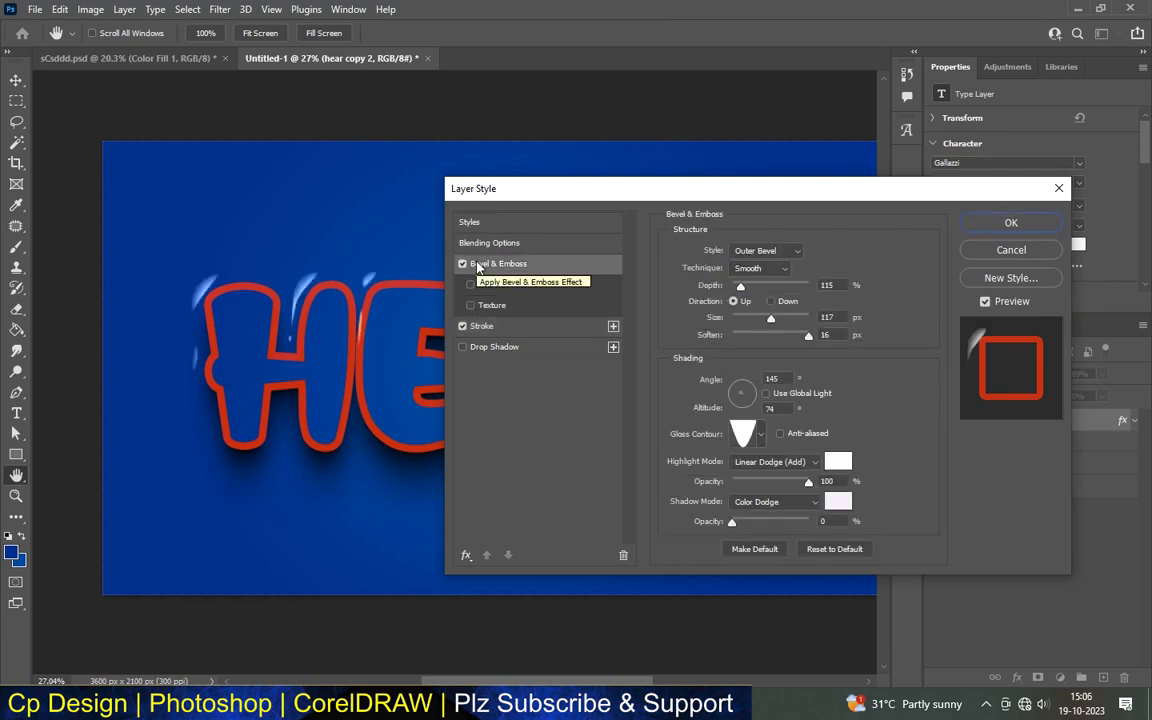
- Set the bevel to Stroke Emboss, Smooth, depth 100, size 125, soften 0
left_click(766, 251)
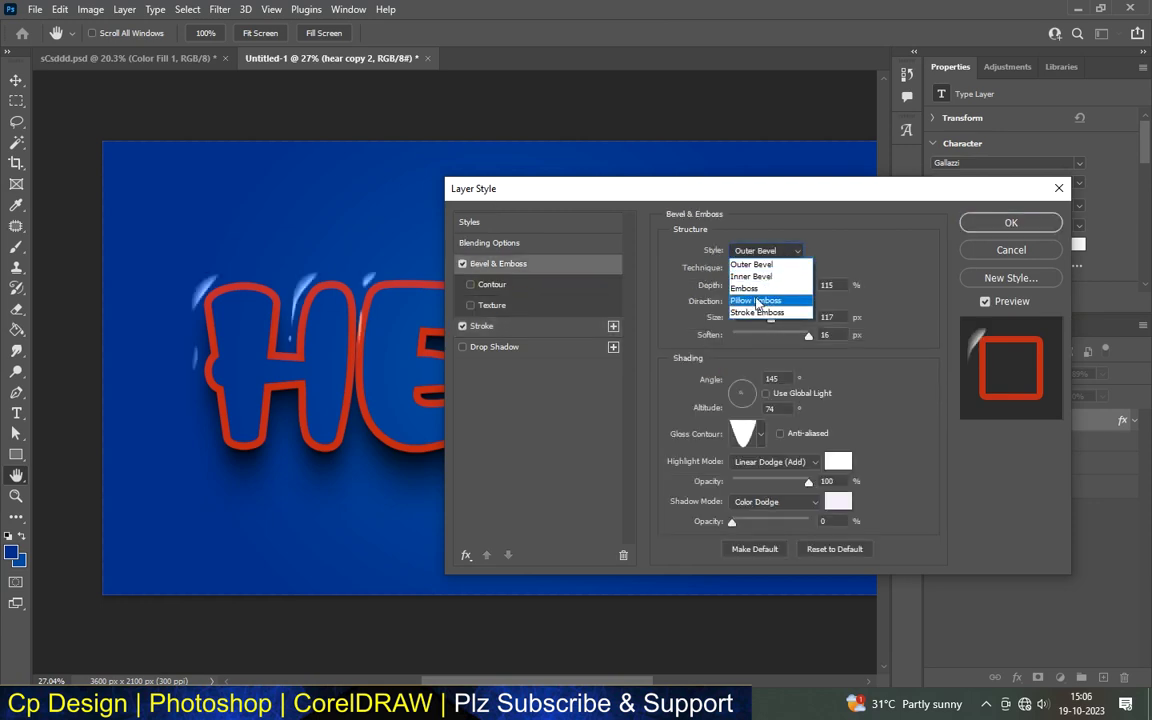
left_click(757, 312)
left_click(760, 268)
left_click(813, 284)
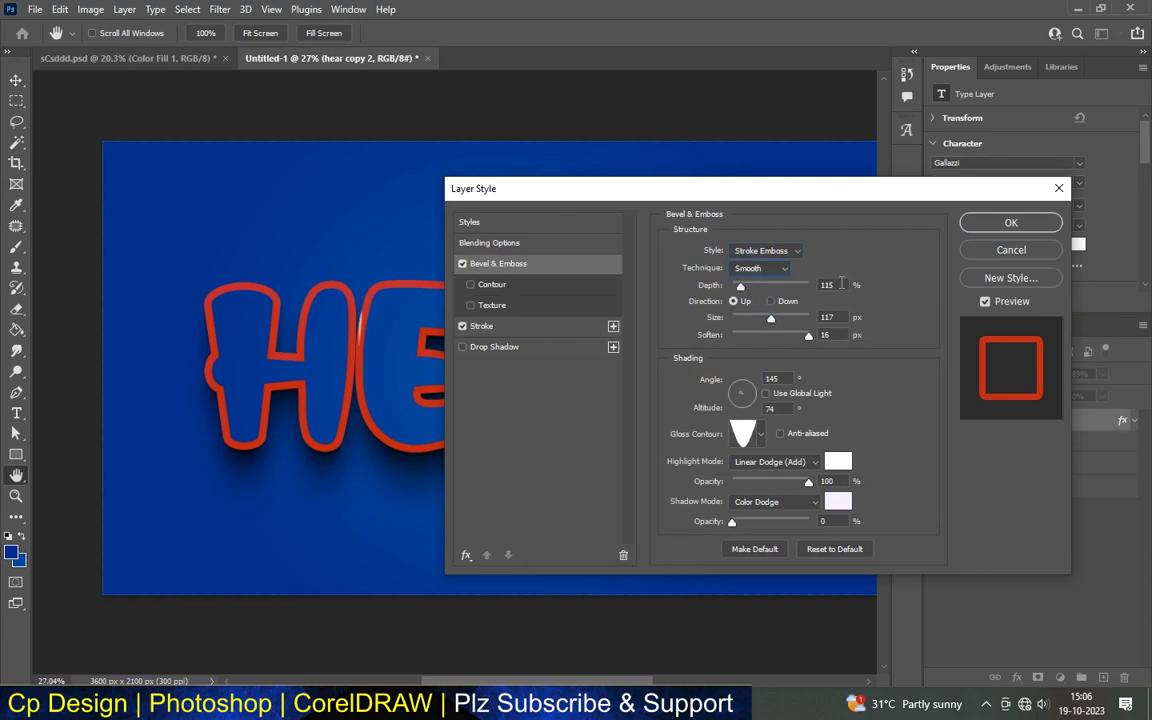
type("100")
double_click(842, 317)
type("125")
key("Tab")
type("0")
- Set bevel lighting to angle 90, altitude 70, a gloss contour, and Overlay highlight at 60%
double_click(786, 378)
type("90")
key("Tab")
type("70")
left_click(760, 434)
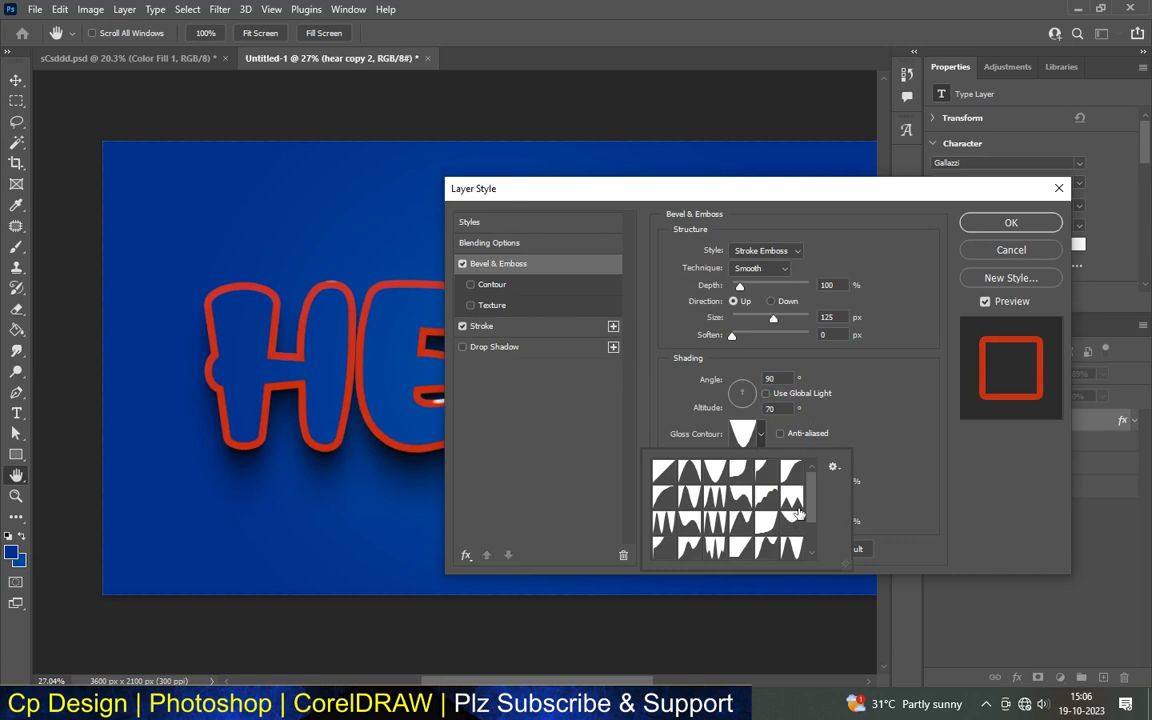
left_click(791, 472)
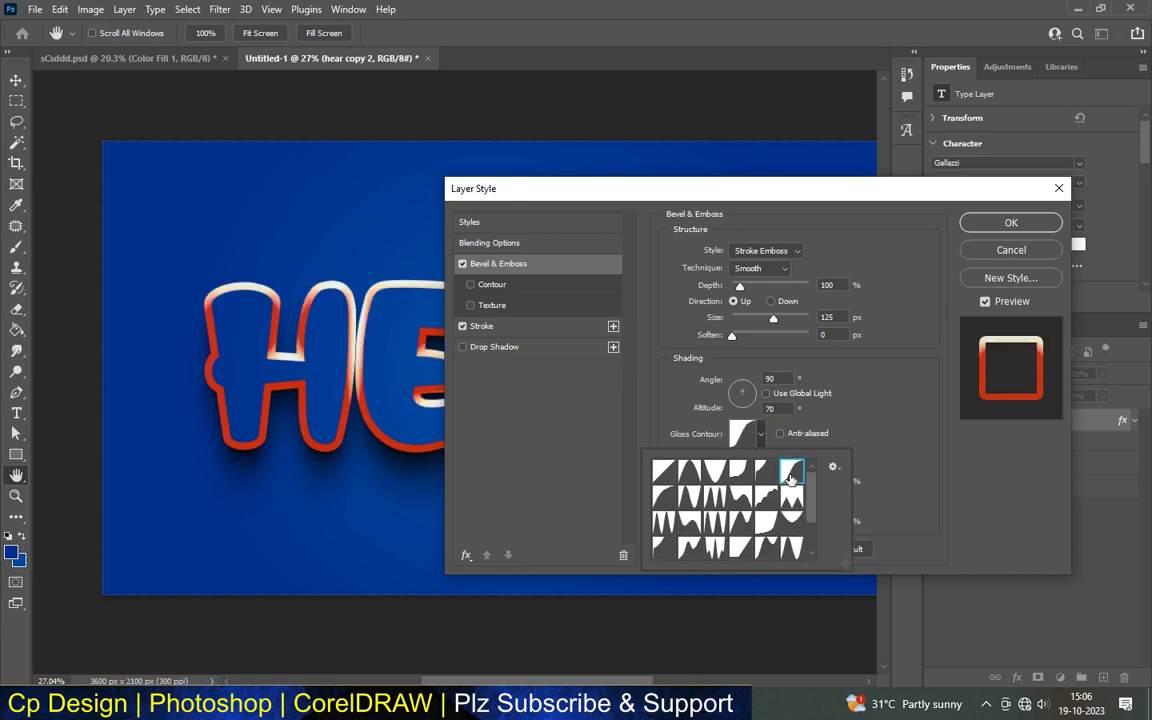
left_click(866, 453)
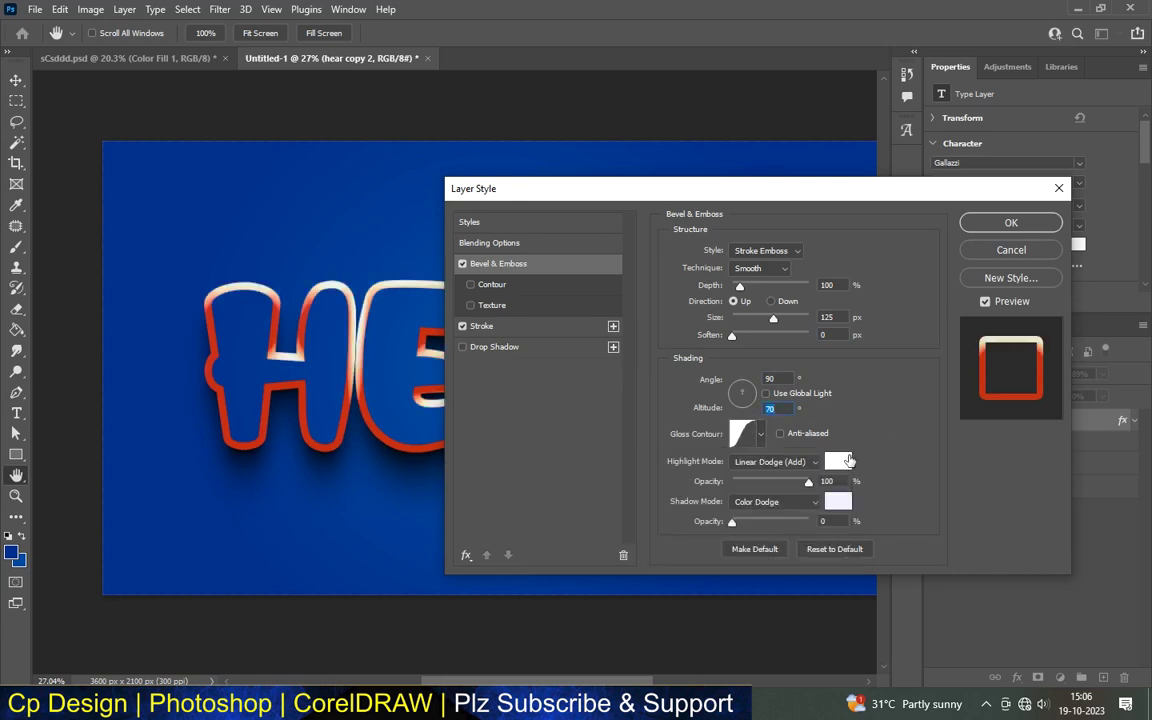
left_click(790, 461)
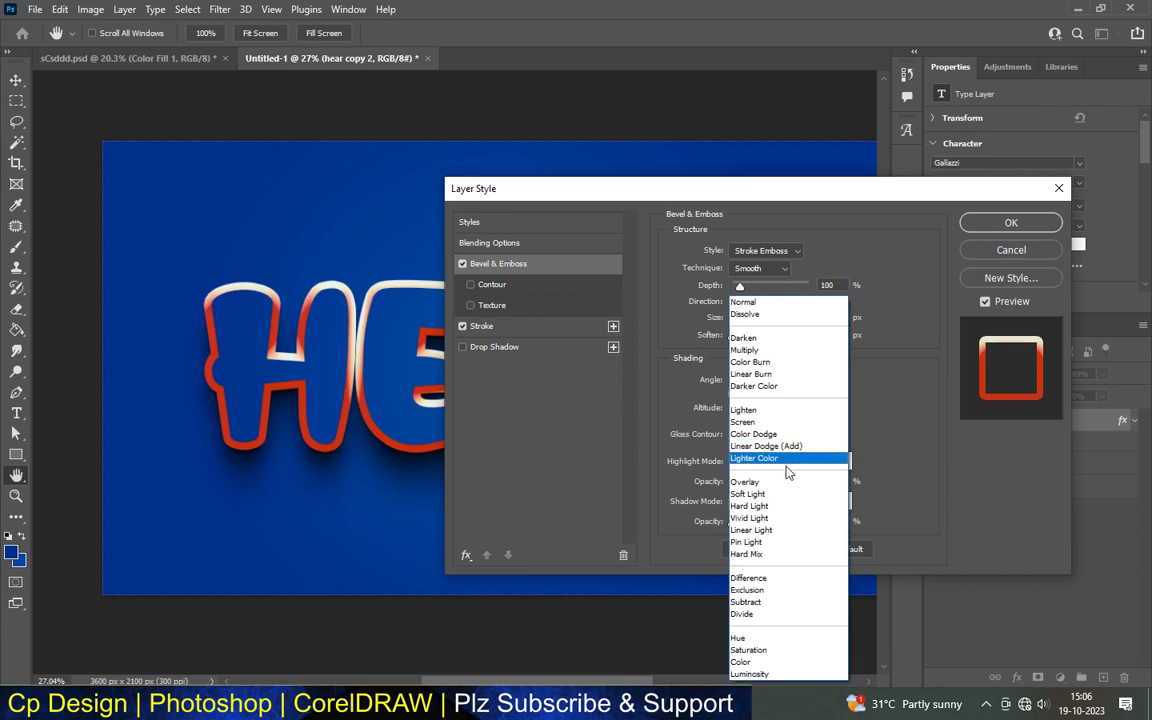
left_click(790, 481)
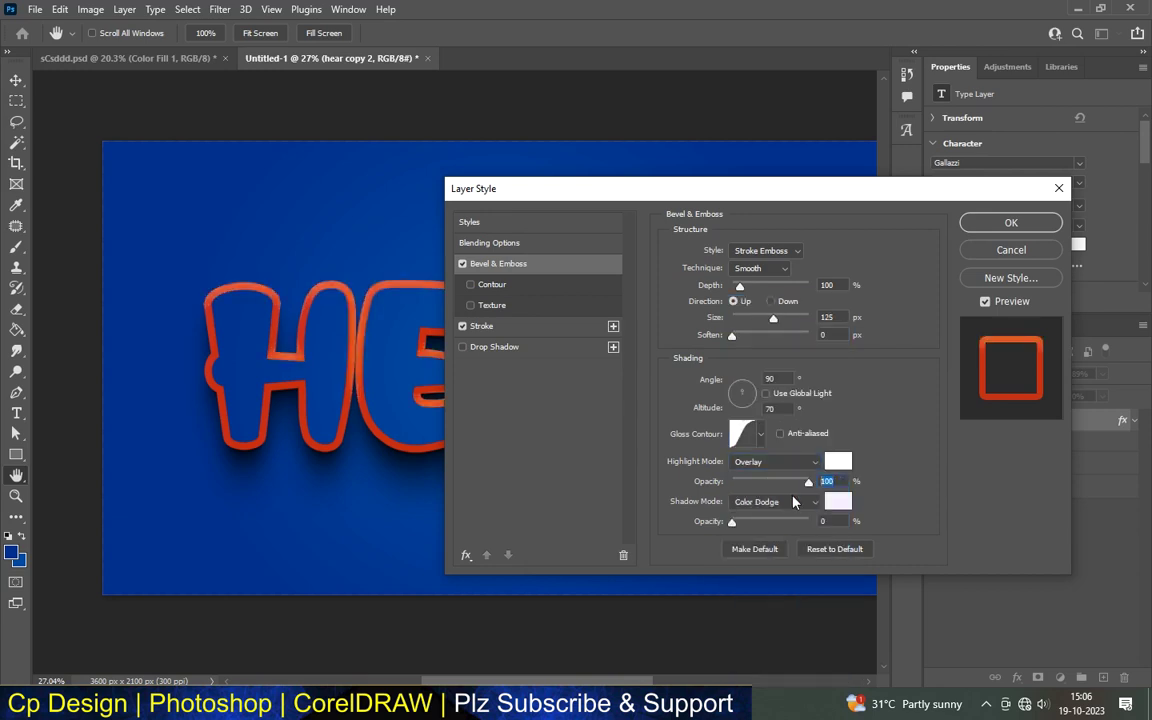
type("60")
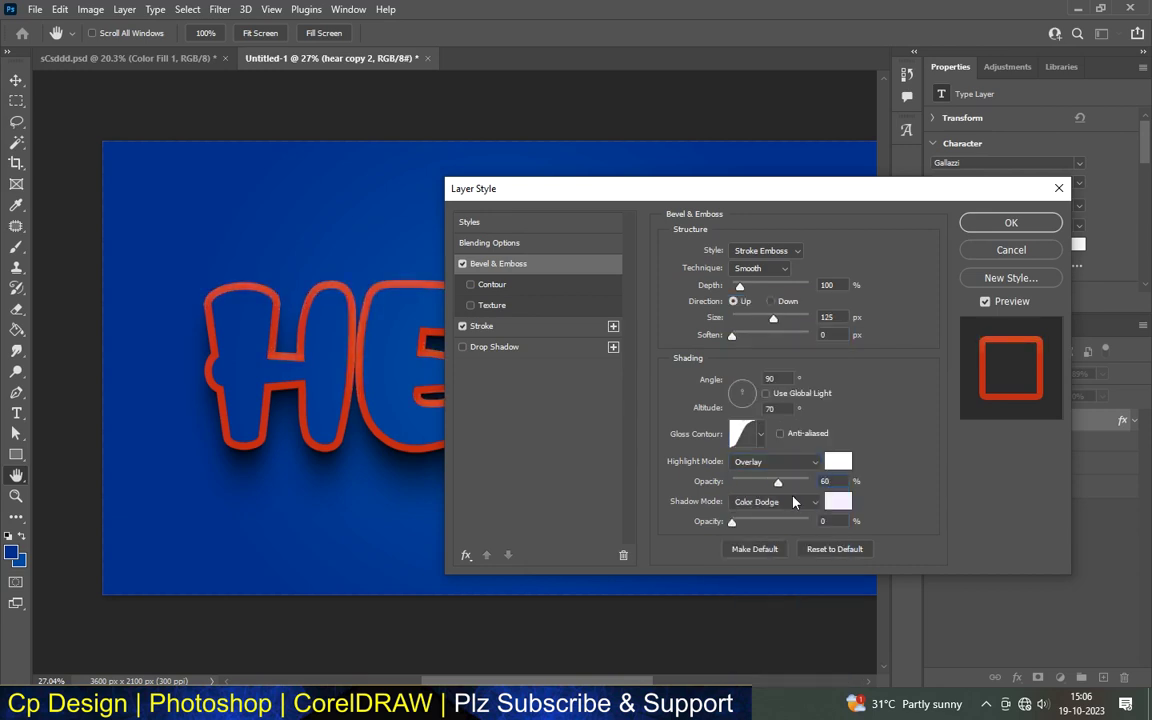
- Make the bevel shadow black Linear Burn at 100% opacity and apply the style
left_click(838, 501)
left_click_drag(840, 506, 917, 563)
left_click(1012, 327)
left_click(798, 508)
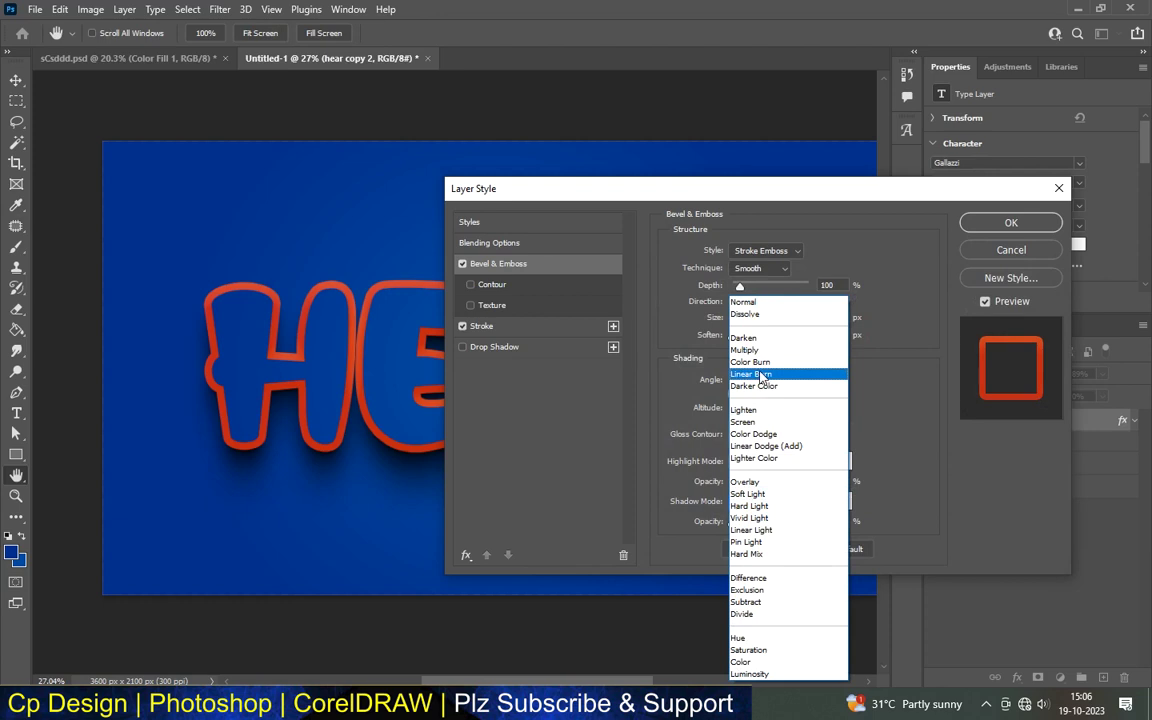
left_click(762, 377)
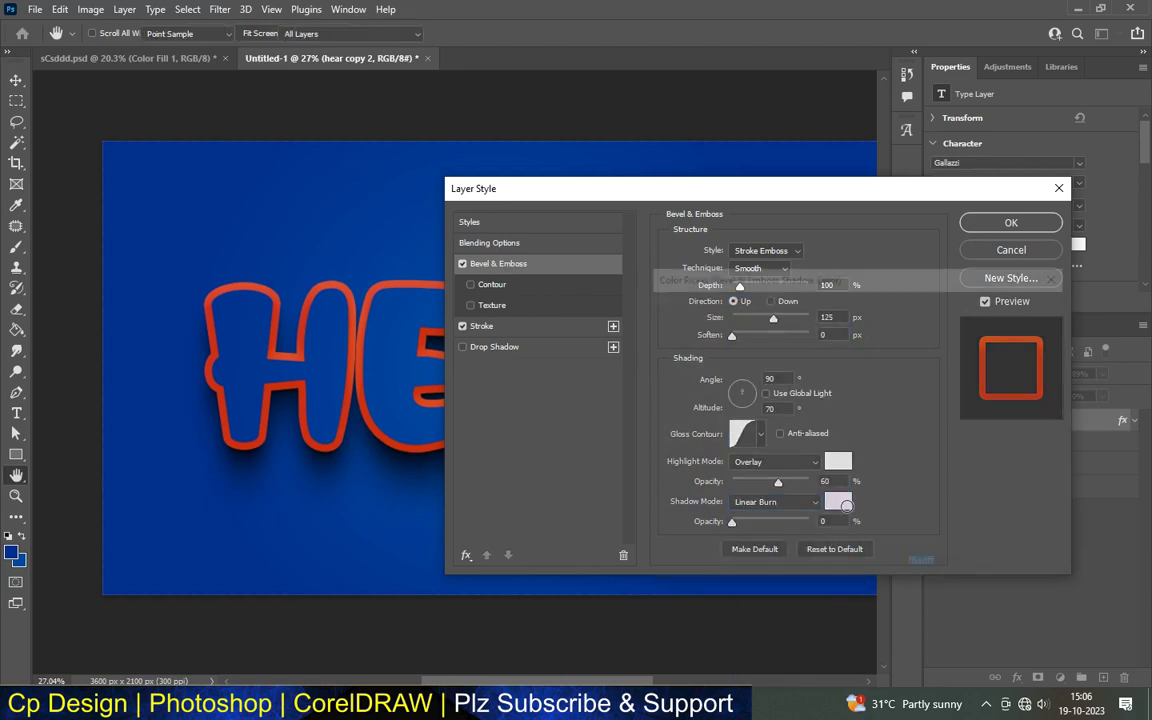
left_click(840, 530)
left_click(1015, 303)
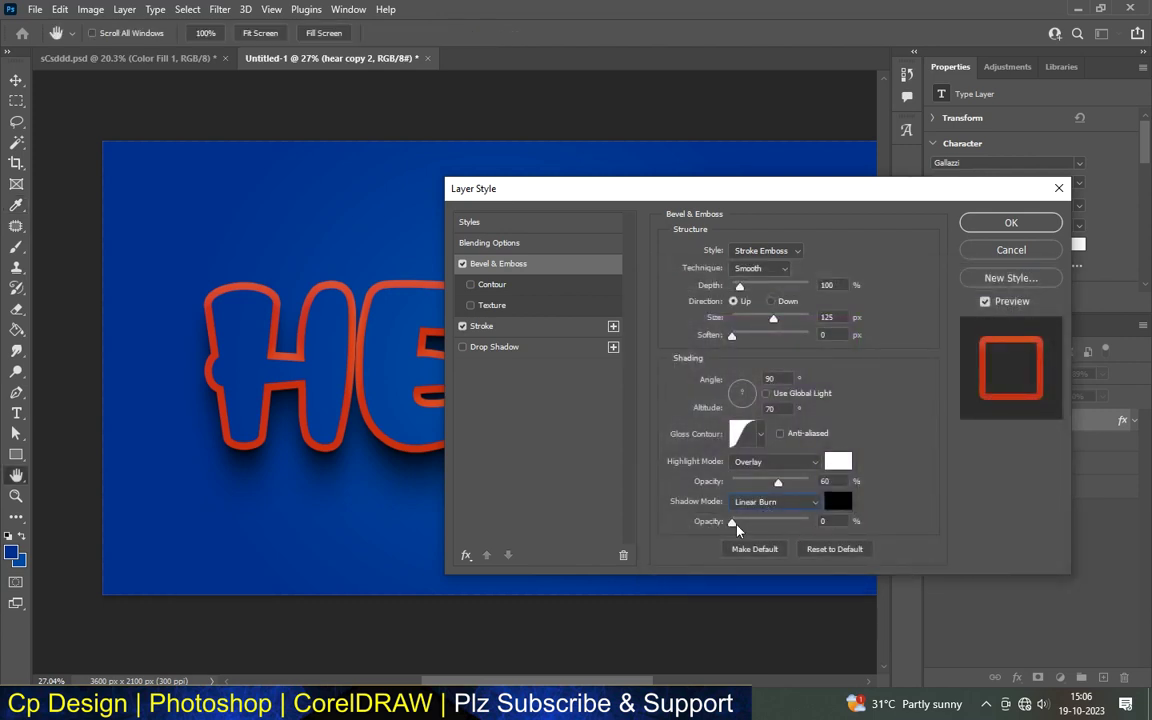
left_click_drag(732, 521, 826, 528)
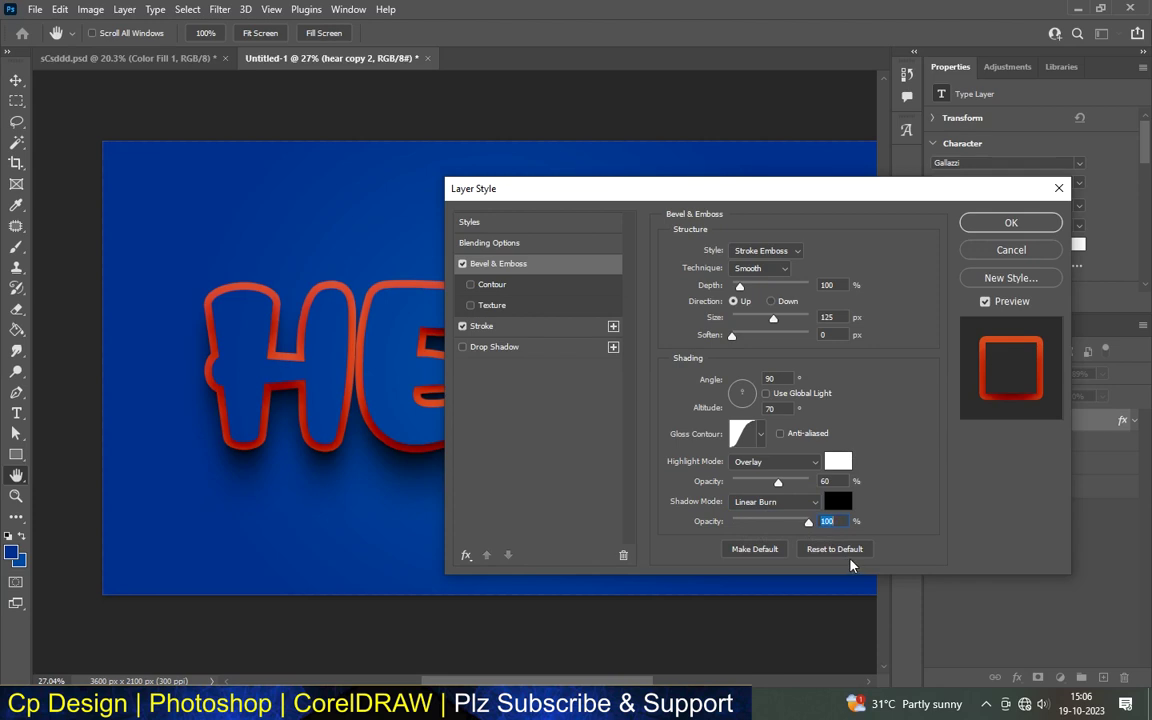
mouse_move(732, 190)
left_mouse_down()
mouse_move(522, 603)
mouse_move(738, 238)
mouse_move(689, 223)
left_mouse_up()
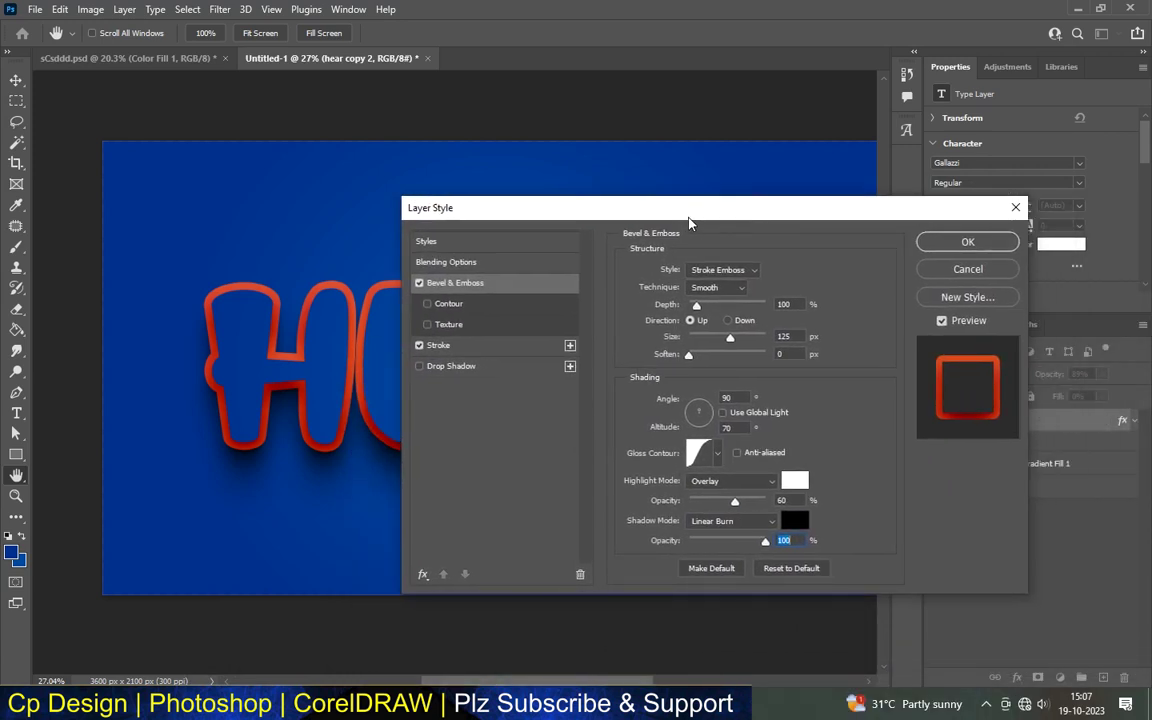
left_click(982, 248)
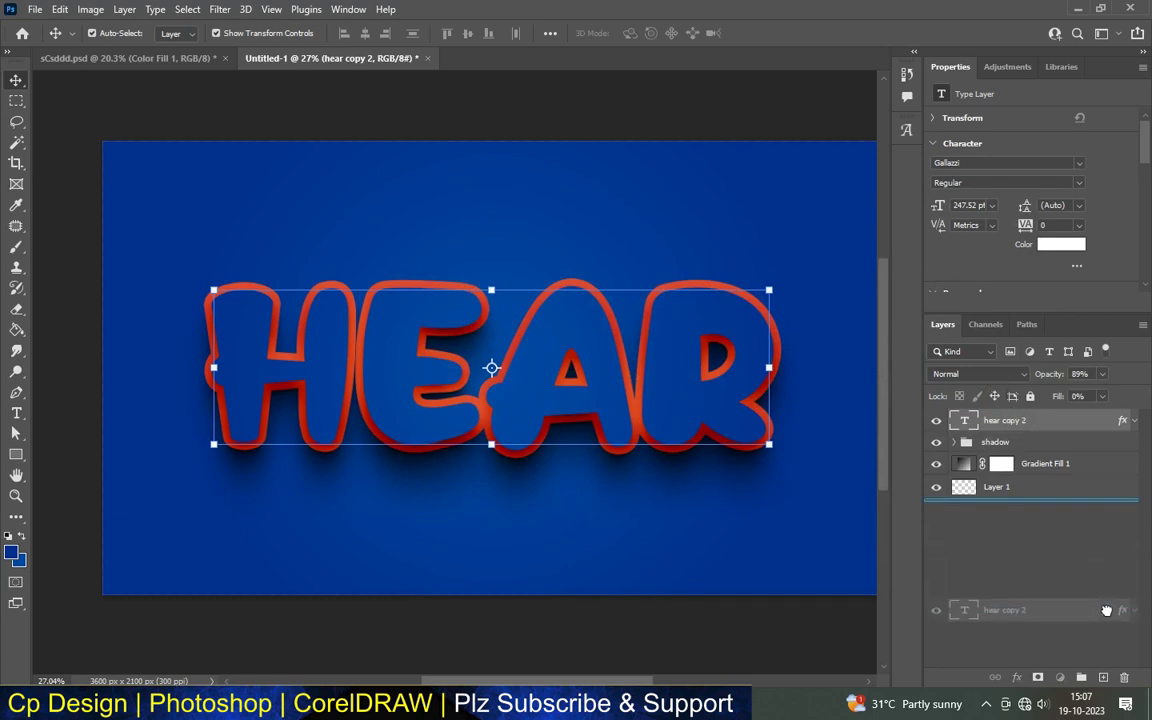
- Duplicate hear copy 2 nudged up 1 px, then repeat with Ctrl+Alt+Shift+T to stack copies
left_click_drag(1012, 420, 1103, 677)
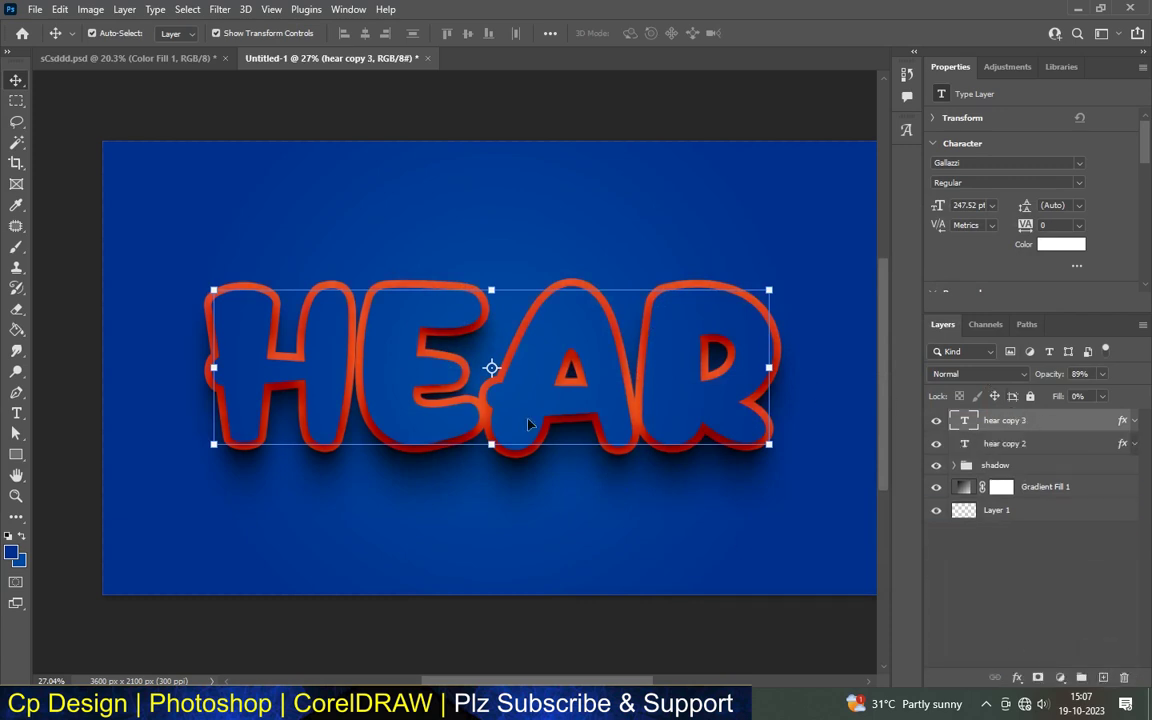
key("ctrl+t")
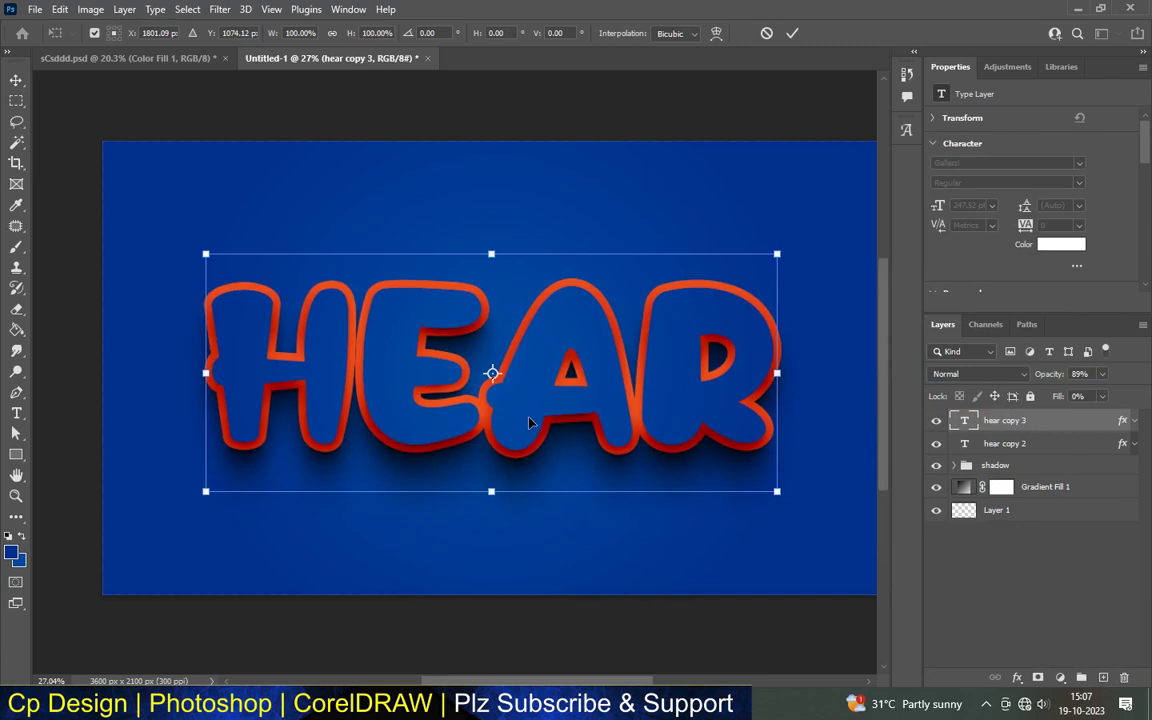
key("Up")
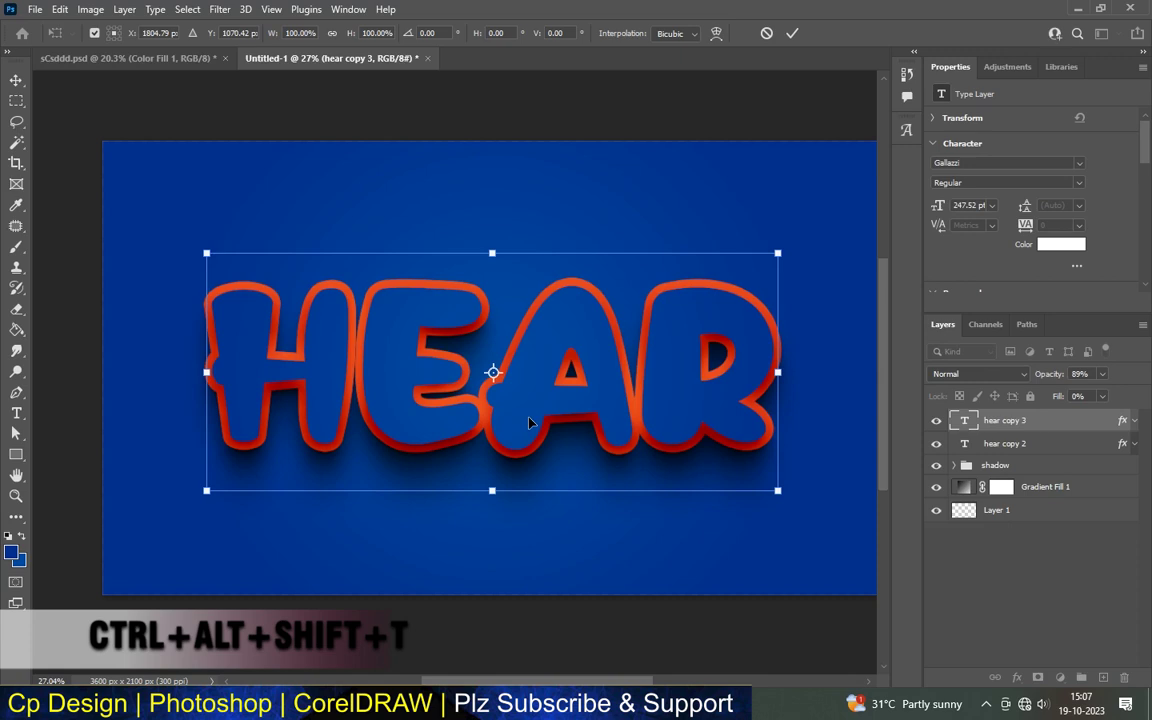
key("Return")
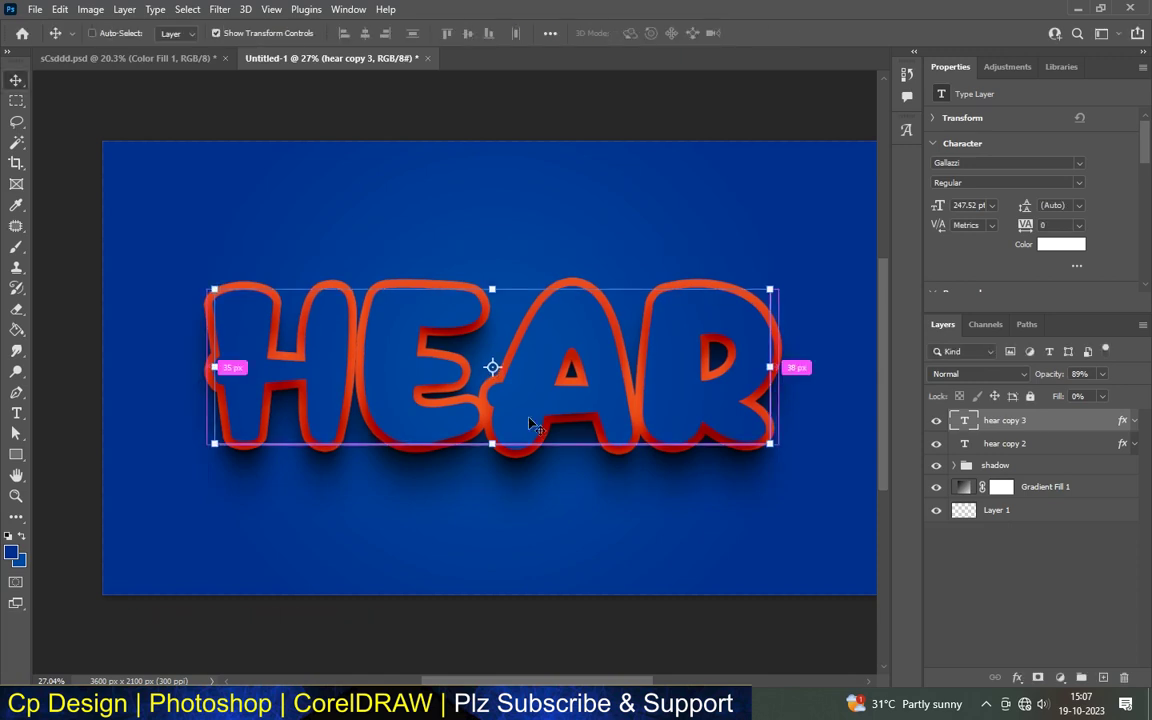
key("ctrl+alt+shift+t")
key("ctrl+alt+shift+t")
key("ctrl+alt+shift+t")
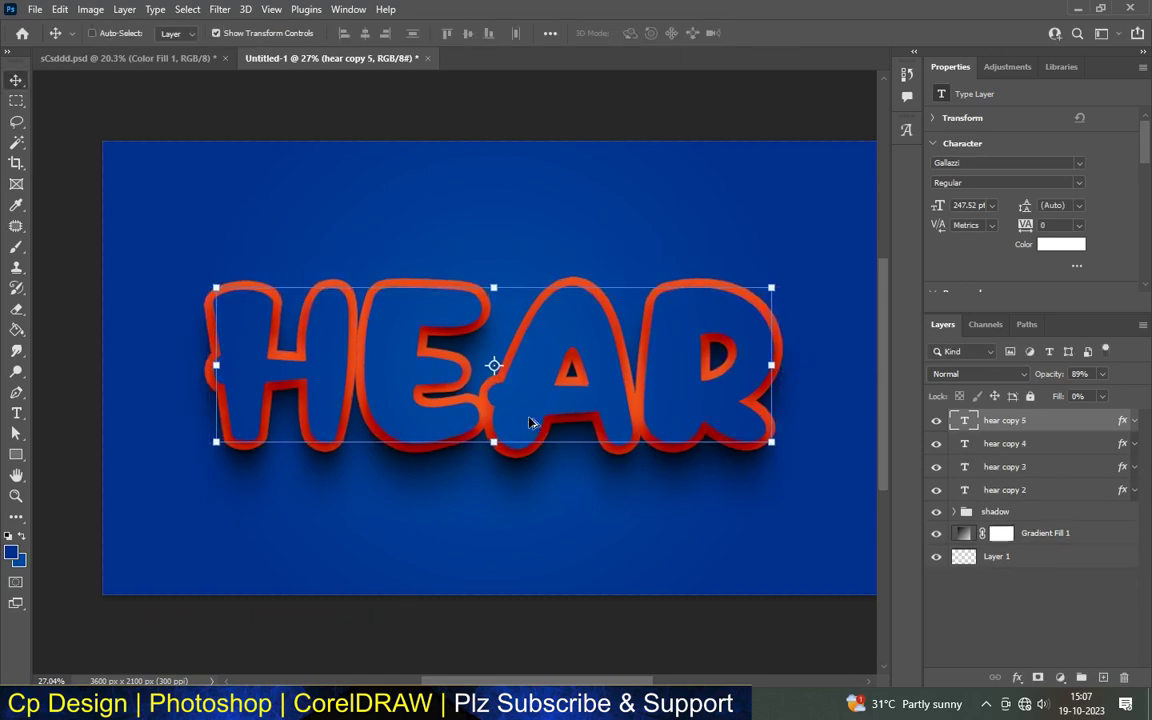
key("ctrl+alt+shift+t")
key("ctrl+alt+shift+t")
key("ctrl+alt+shift+t")
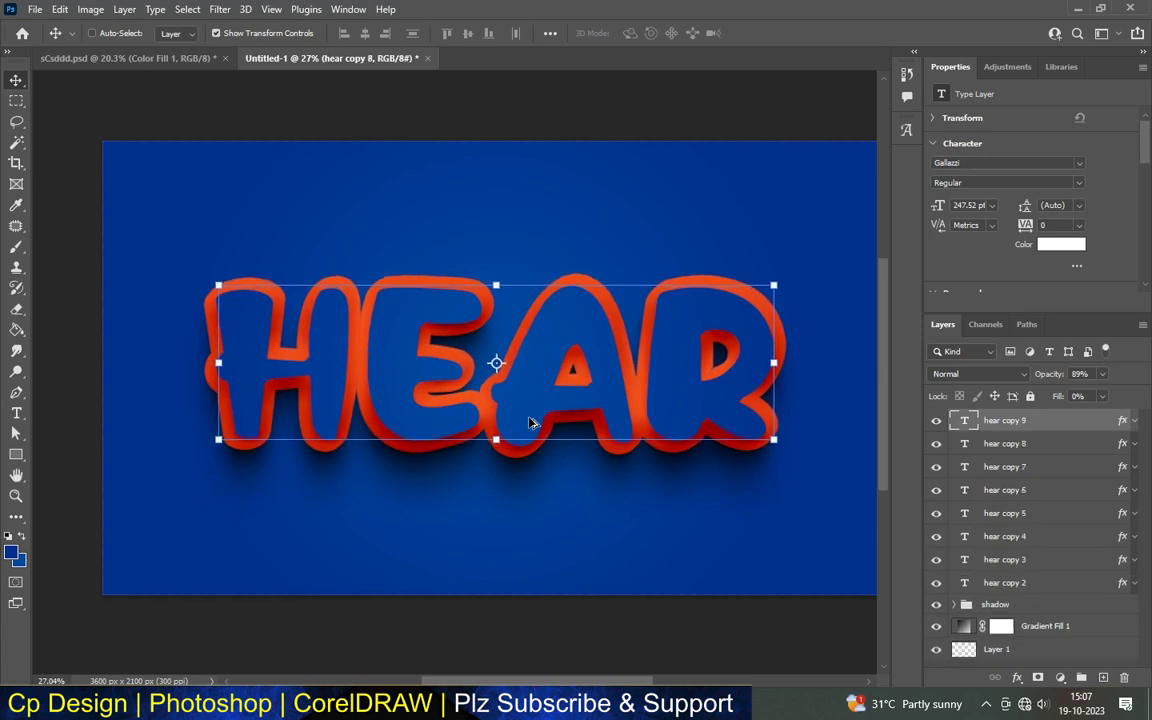
key("ctrl+alt+shift+t")
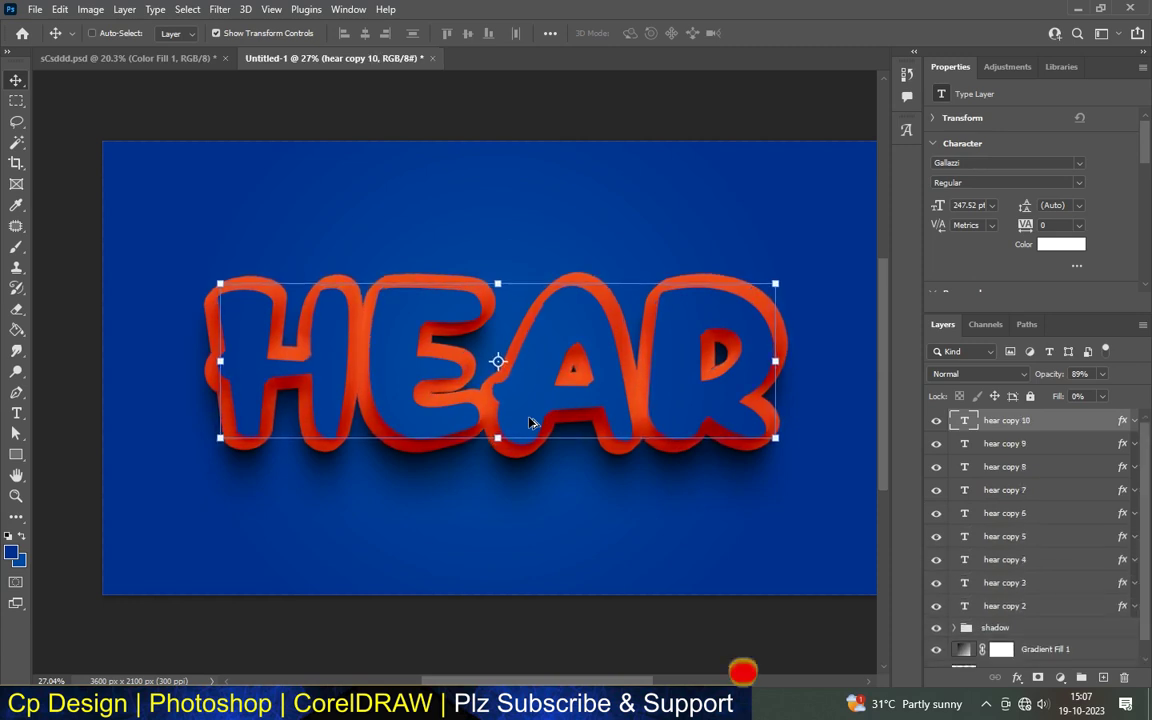
key("ctrl+alt+shift+t")
key("ctrl+alt+shift+t")
key("ctrl+alt+shift+t")
key("ctrl+alt+shift+t")
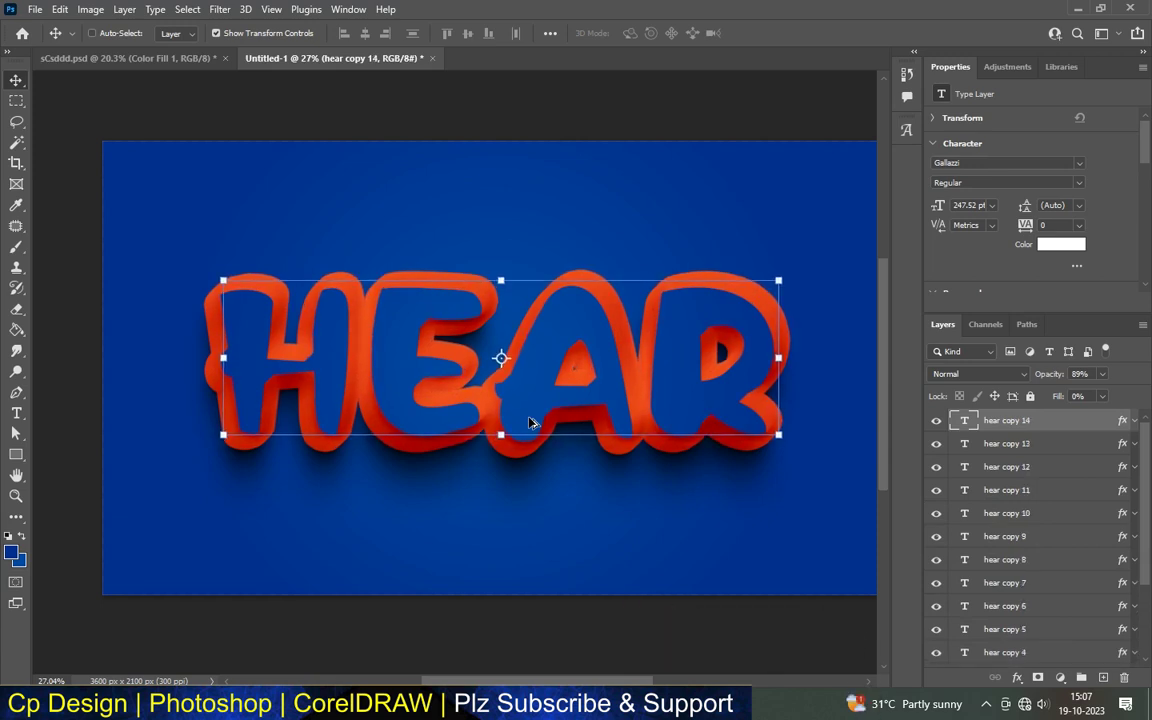
key("ctrl+alt+shift+t")
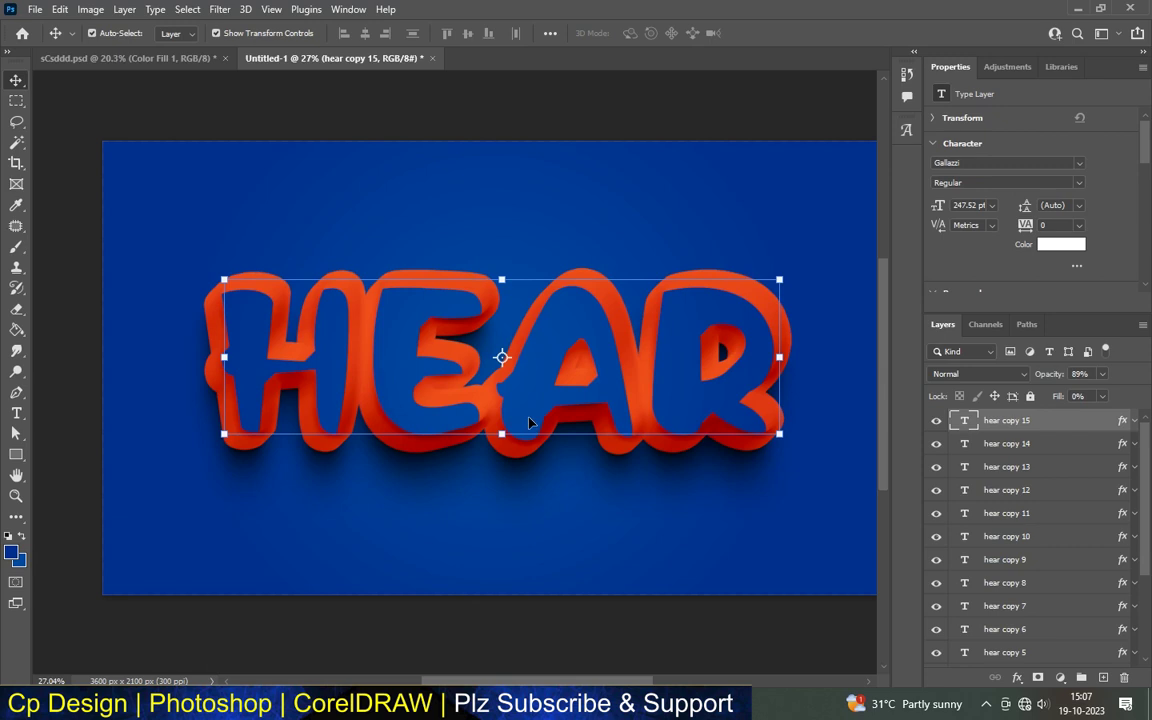
- Group the hear copy layers down to hear copy 2 into a group named '3d layer'
scroll(489, 352, "down", 3, "alt")
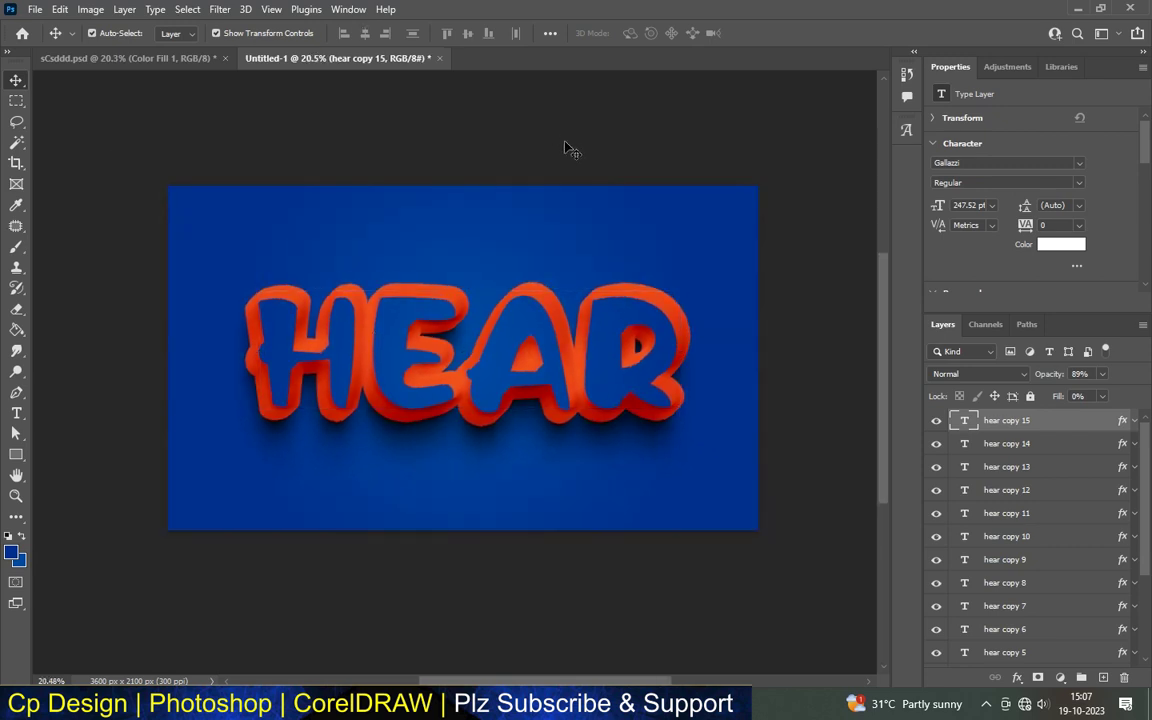
left_click(563, 145)
scroll(425, 380, "up", 2, "alt")
scroll(425, 380, "up", 2, "alt")
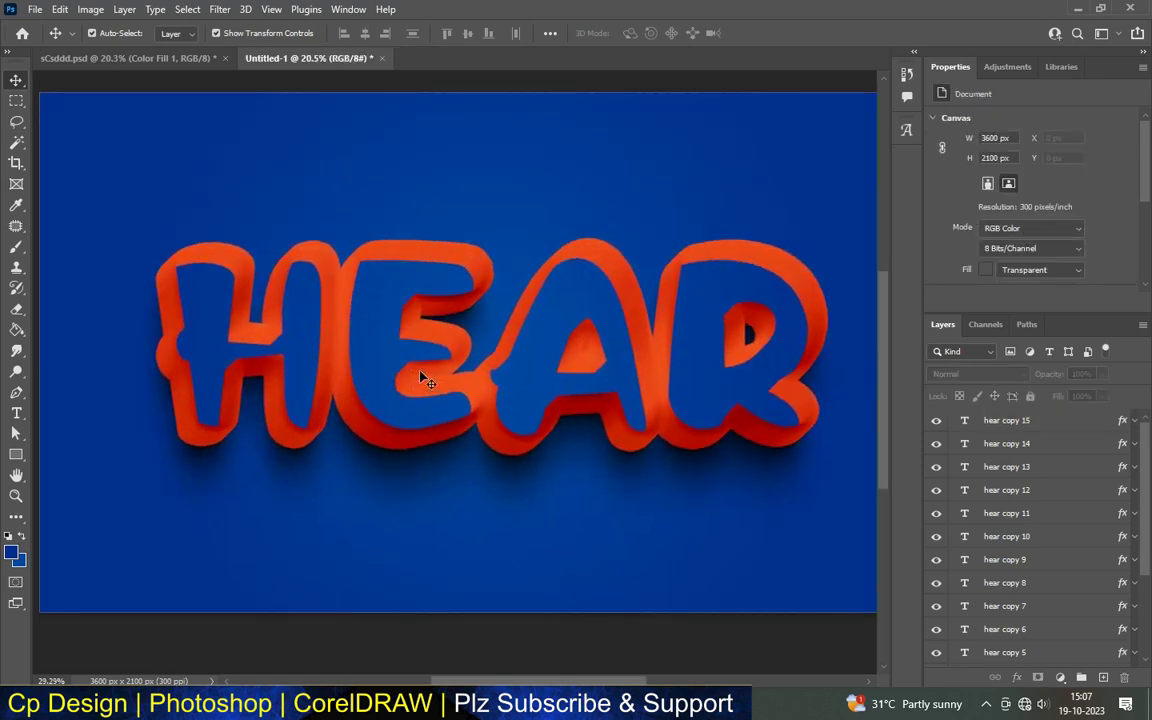
scroll(425, 380, "up", 2, "alt")
scroll(419, 378, "down", 2, "alt")
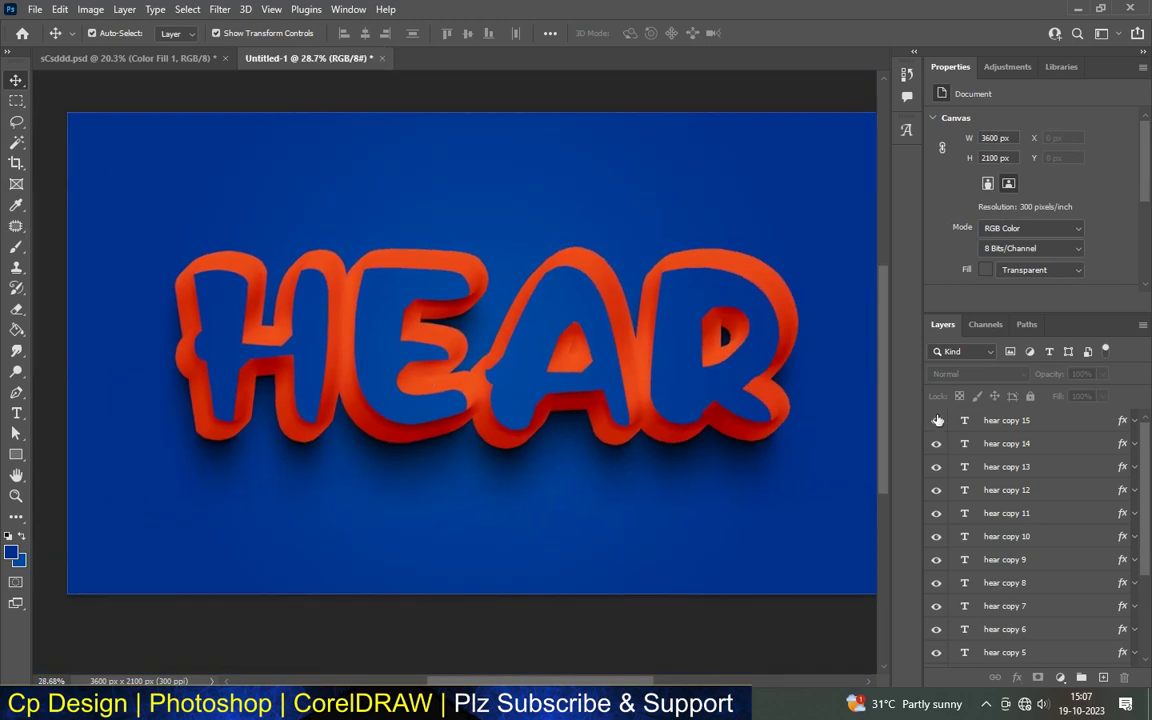
left_click(1047, 445)
scroll(1040, 480, "down", 3)
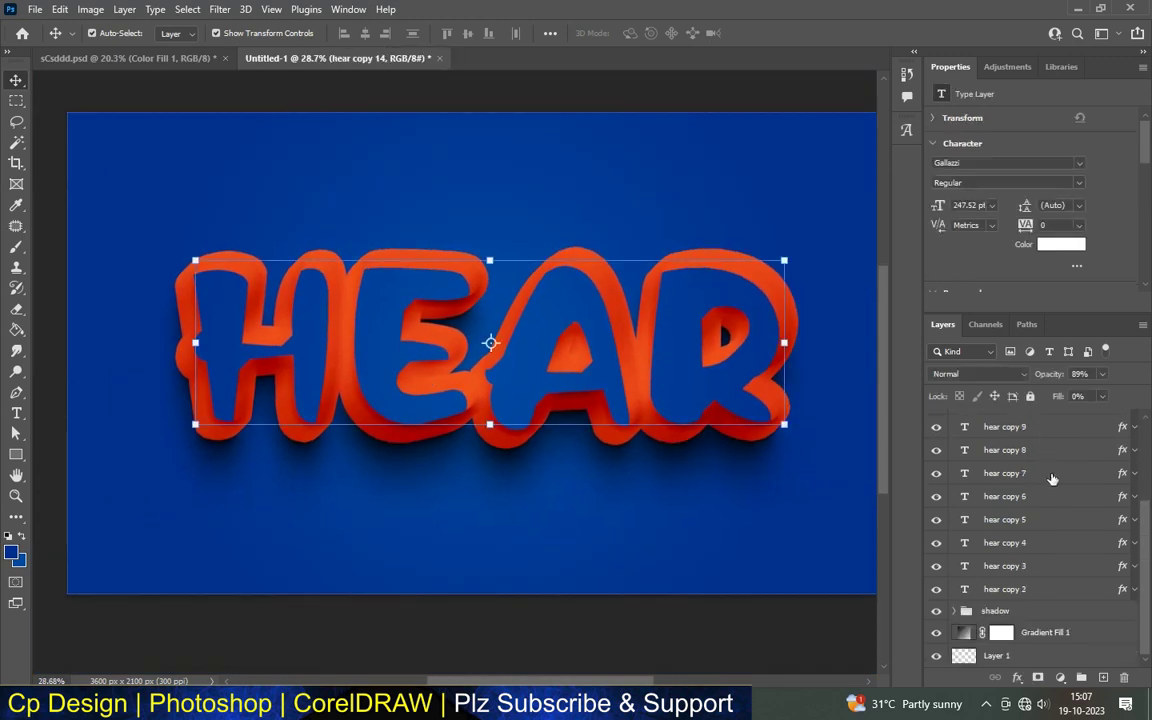
left_click(1025, 591, "shift")
key("ctrl+g")
double_click(997, 441)
type("3d layer")
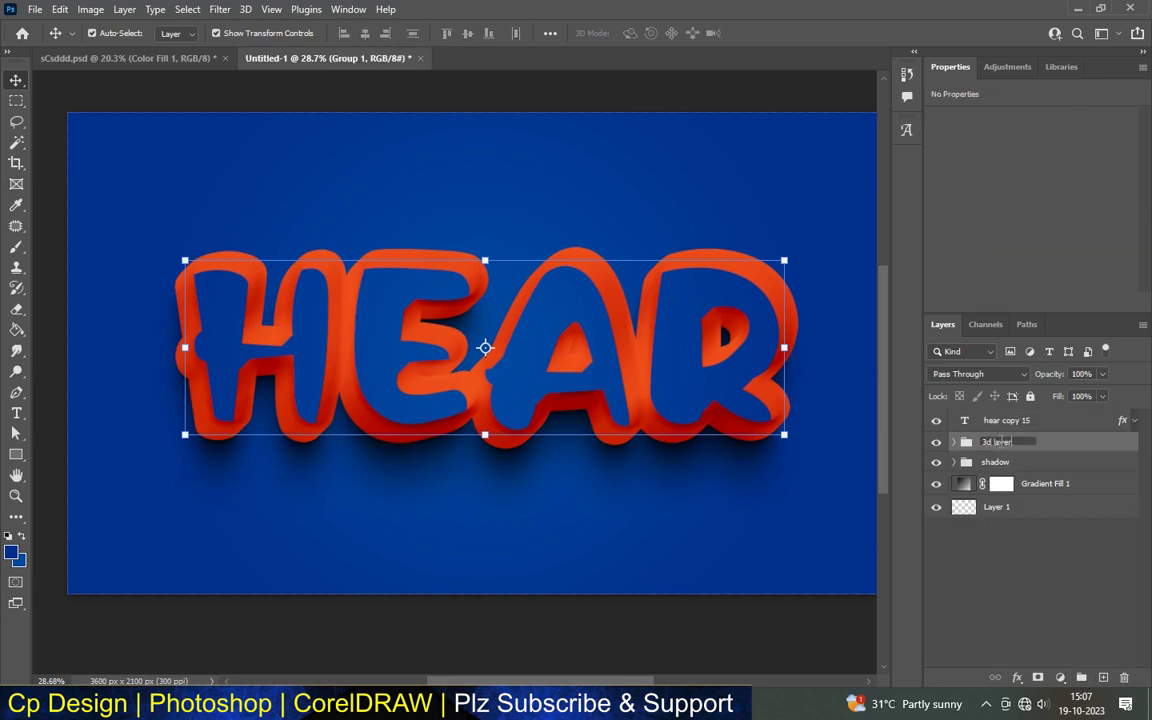
key("Return")
- Select Gradient Fill 1, then select the top HEAR text layer, hear copy 15
left_click(351, 162)
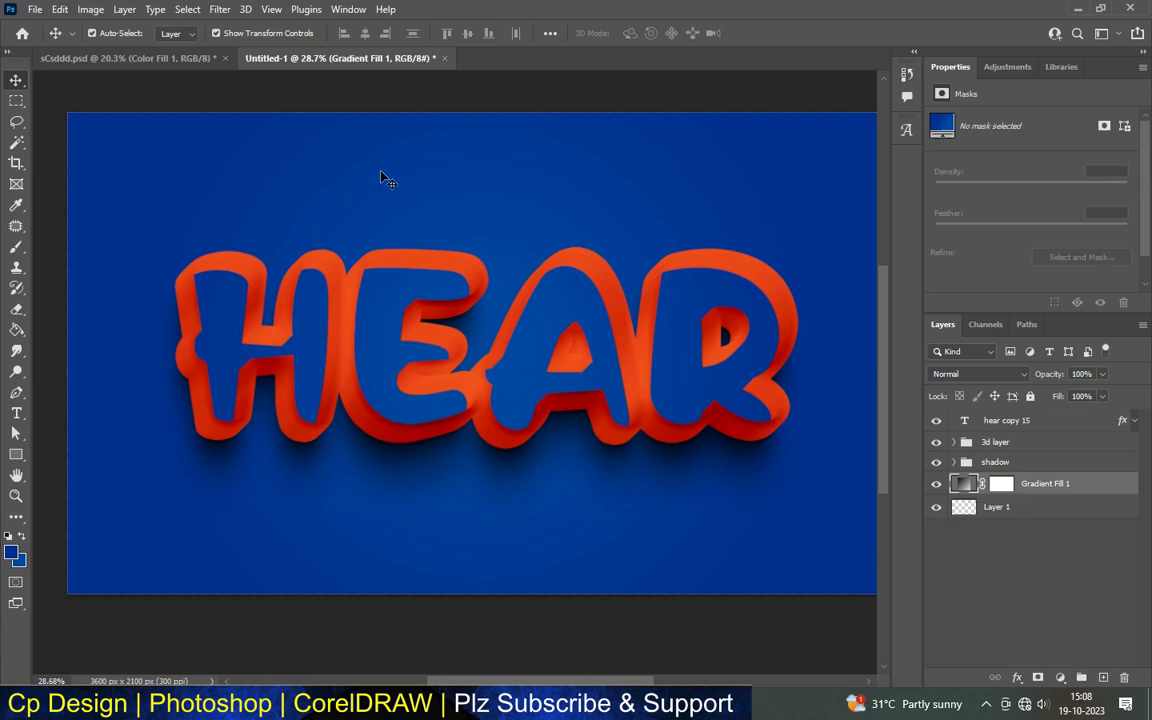
scroll(462, 310, "up", 1)
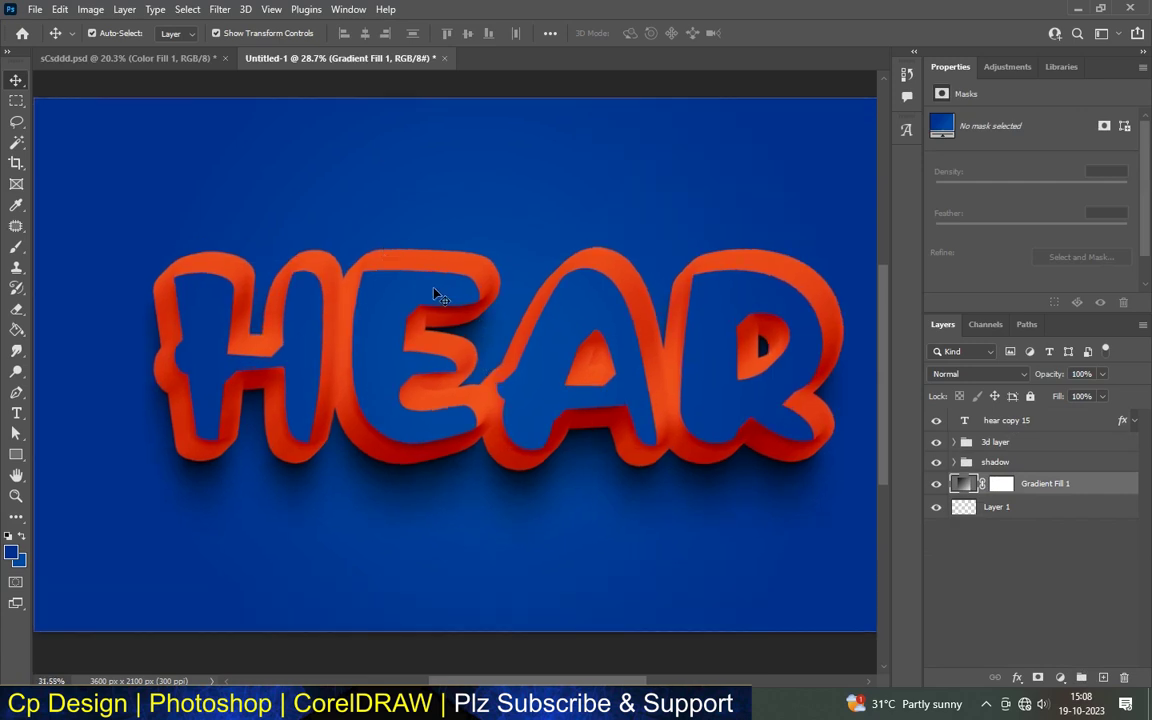
scroll(435, 295, "up", 1)
scroll(433, 293, "down", 1)
scroll(391, 298, "down", 1)
scroll(391, 298, "down", 2)
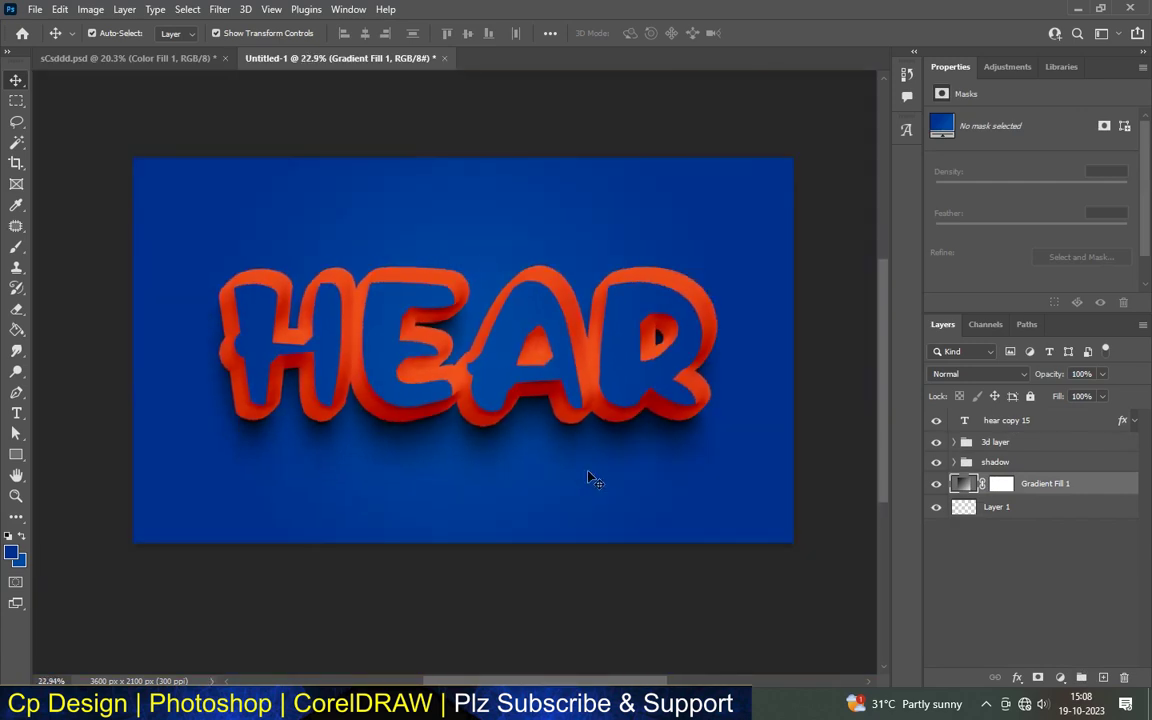
left_click(577, 594)
scroll(520, 305, "up", 2)
scroll(535, 292, "up", 1)
left_click(535, 290)
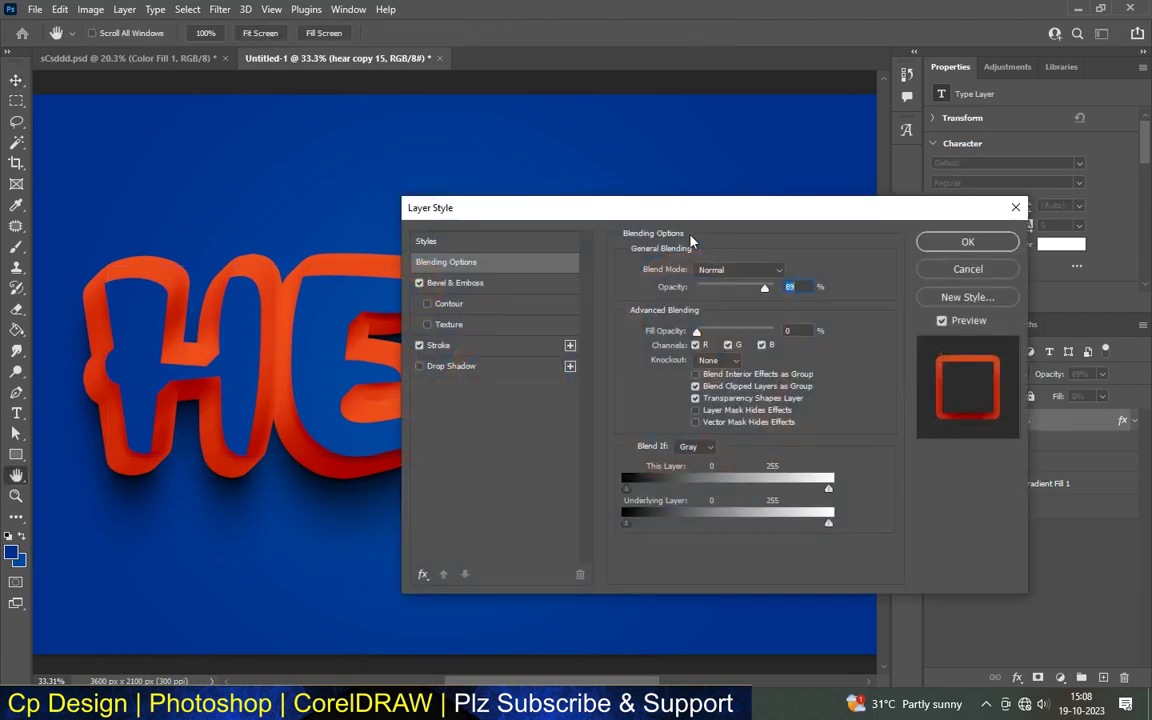
- Turn off Bevel & Emboss on hear copy 15 and set its stroke size to 18
left_click(422, 283)
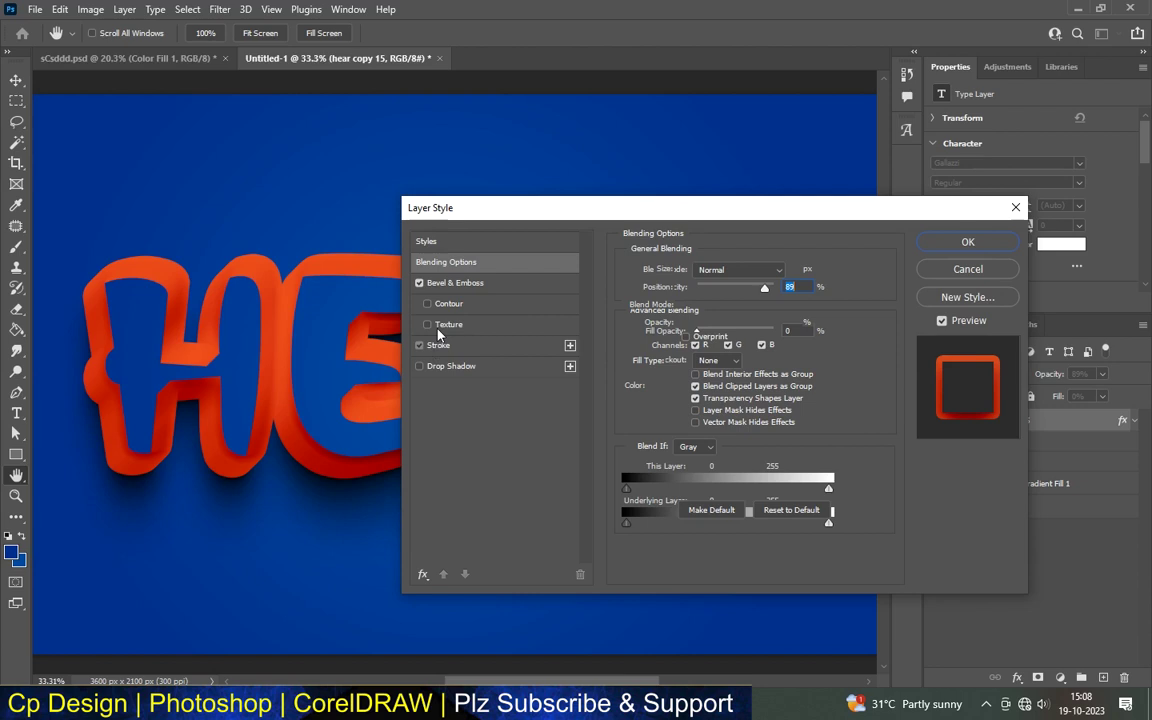
left_click(420, 283)
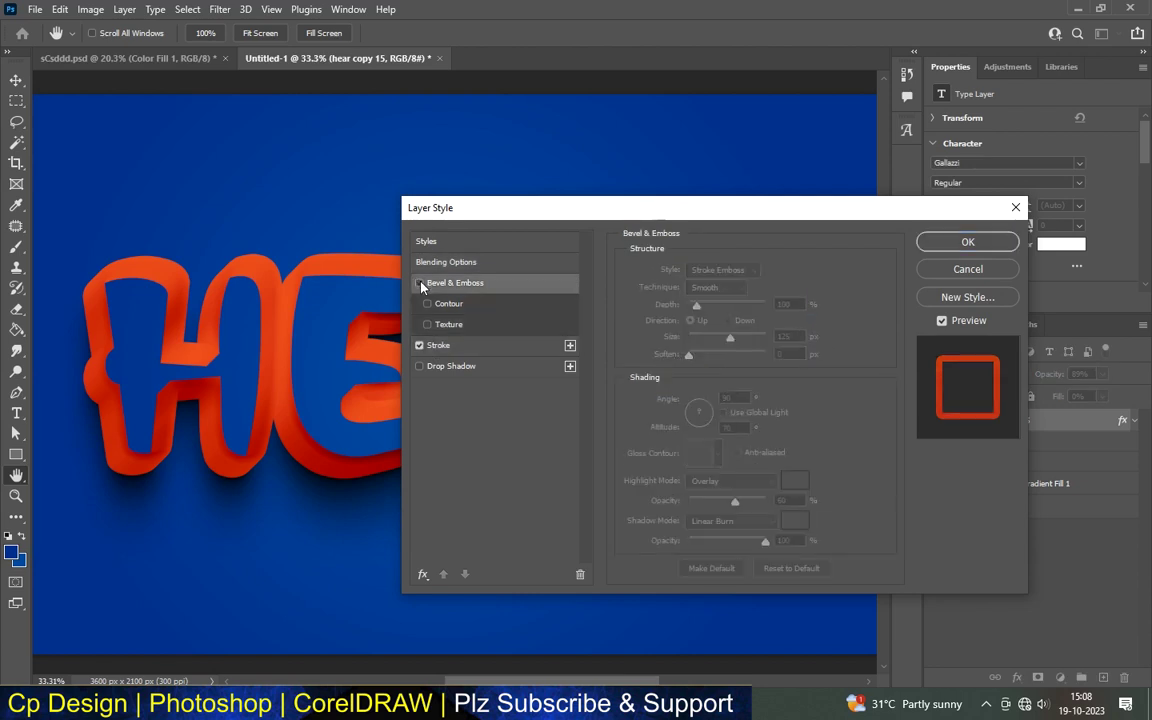
left_click(454, 352)
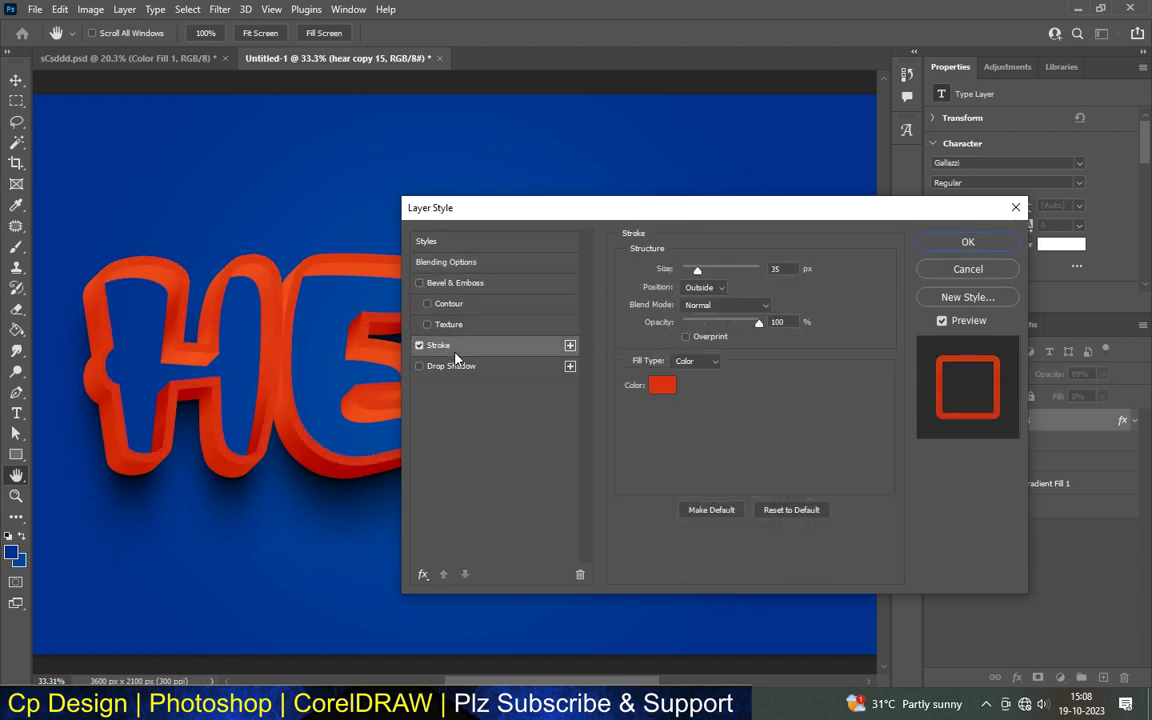
double_click(776, 269)
type("18")
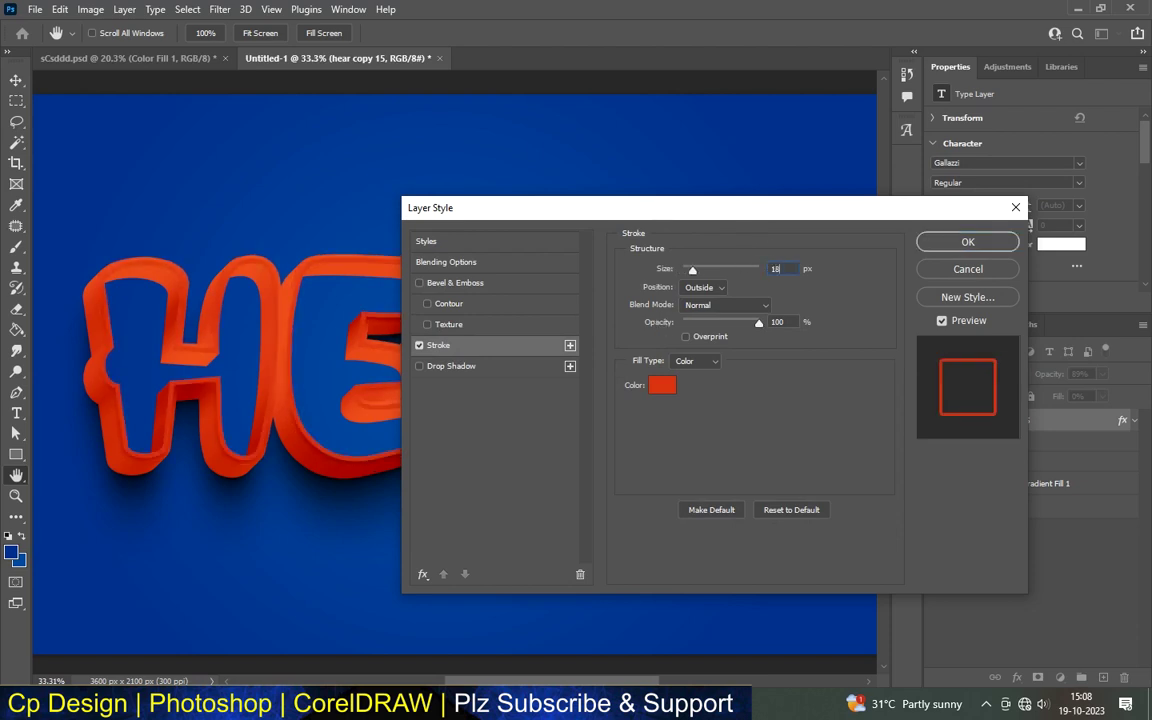
key("Tab")
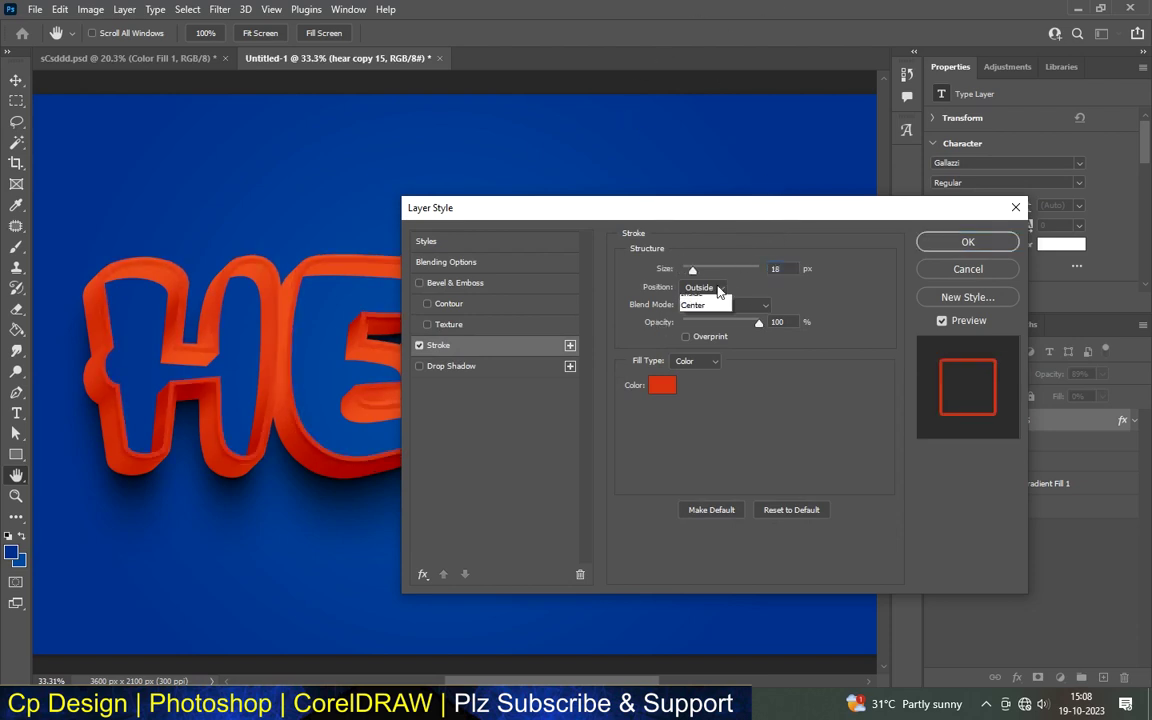
- Colour the stroke orange fd7d00 and add a second Stroke effect
left_click(664, 386)
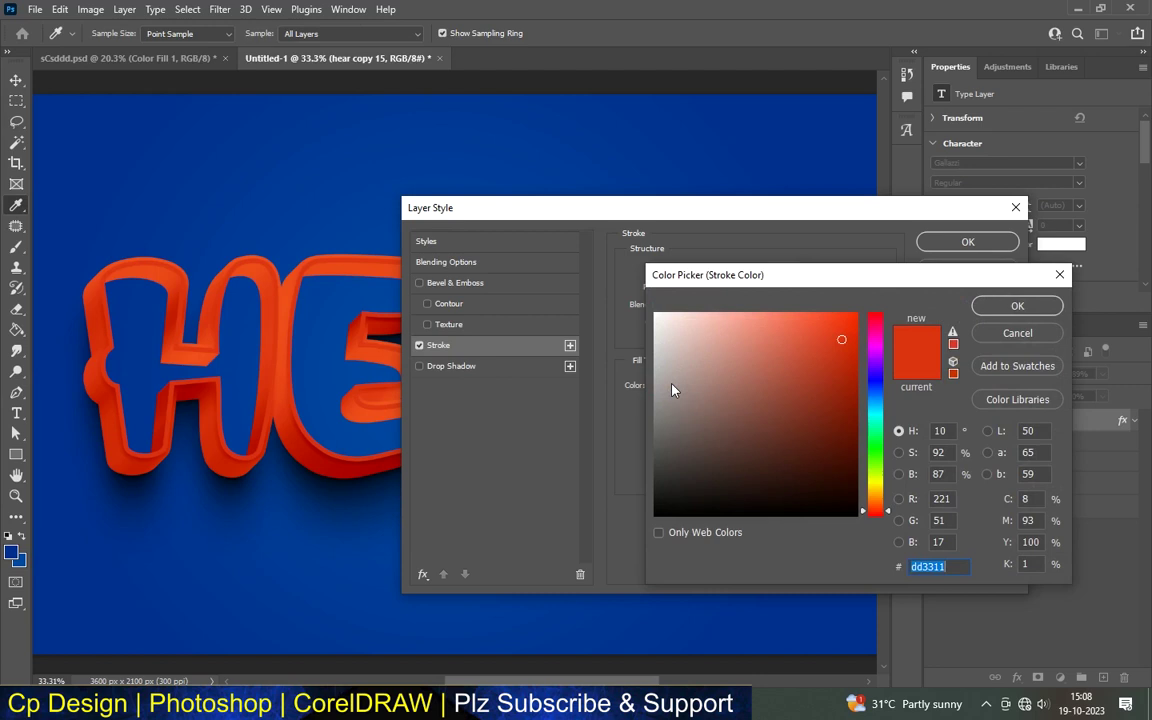
type("fd")
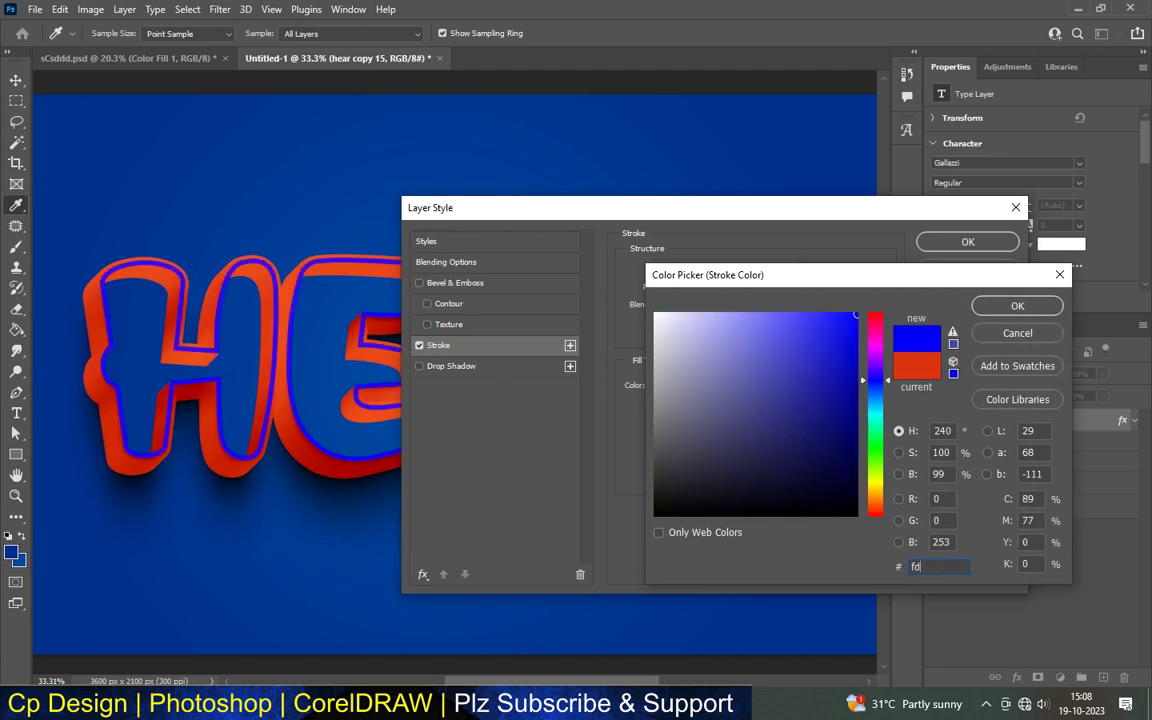
type("7")
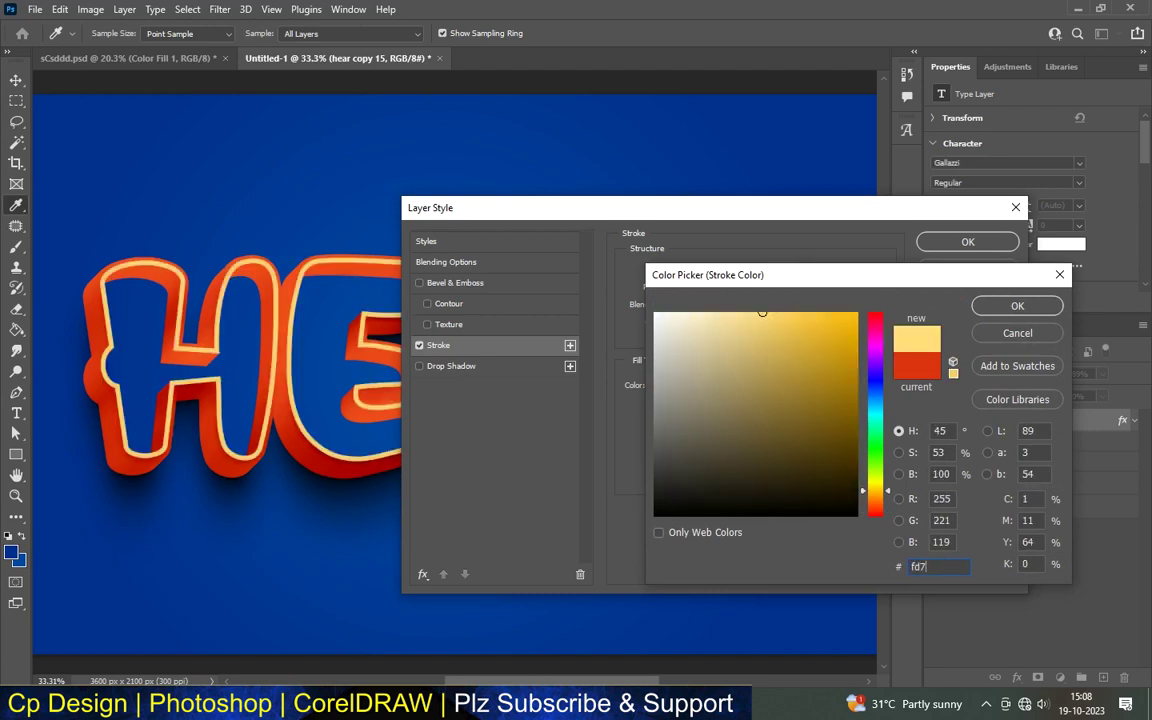
type("d00")
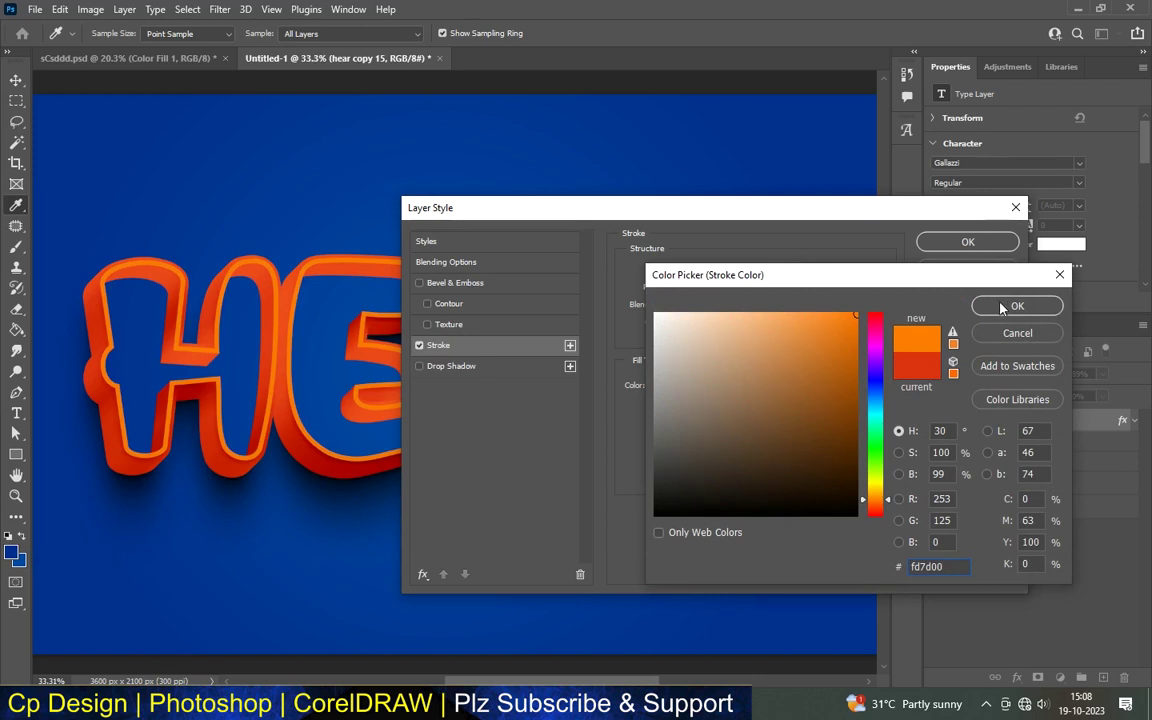
left_click(1003, 309)
left_click(569, 346)
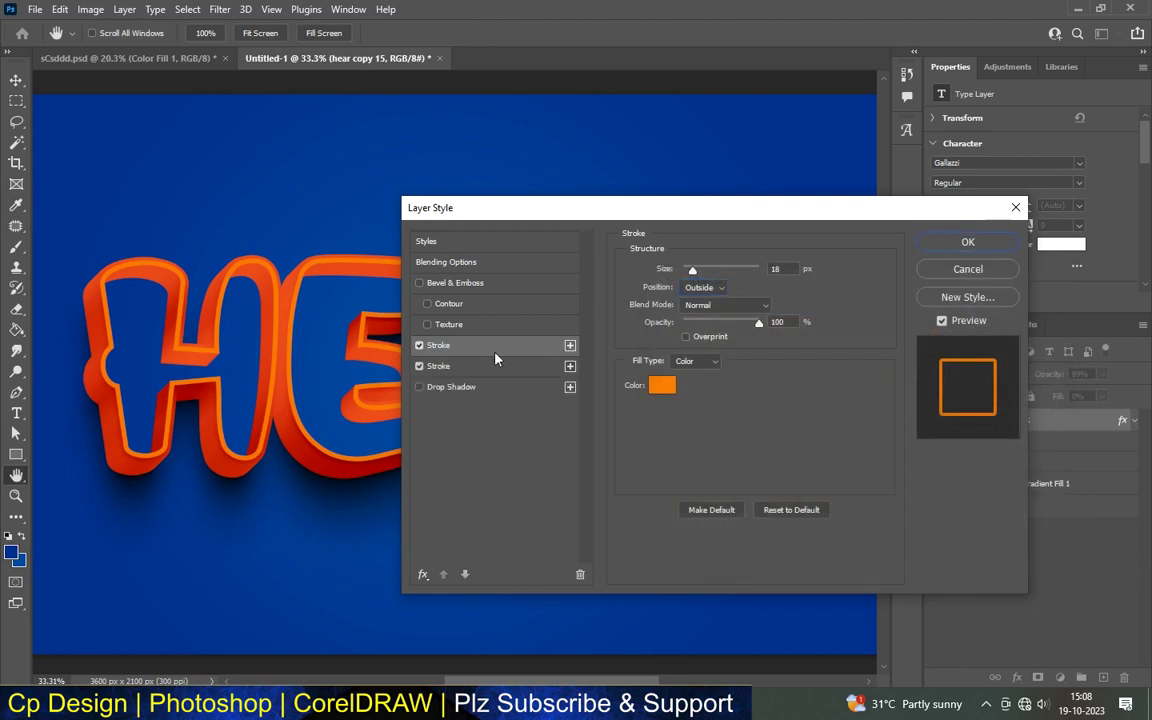
- Set the second stroke to 35 px, positioned Outside
left_click(477, 371)
double_click(775, 269)
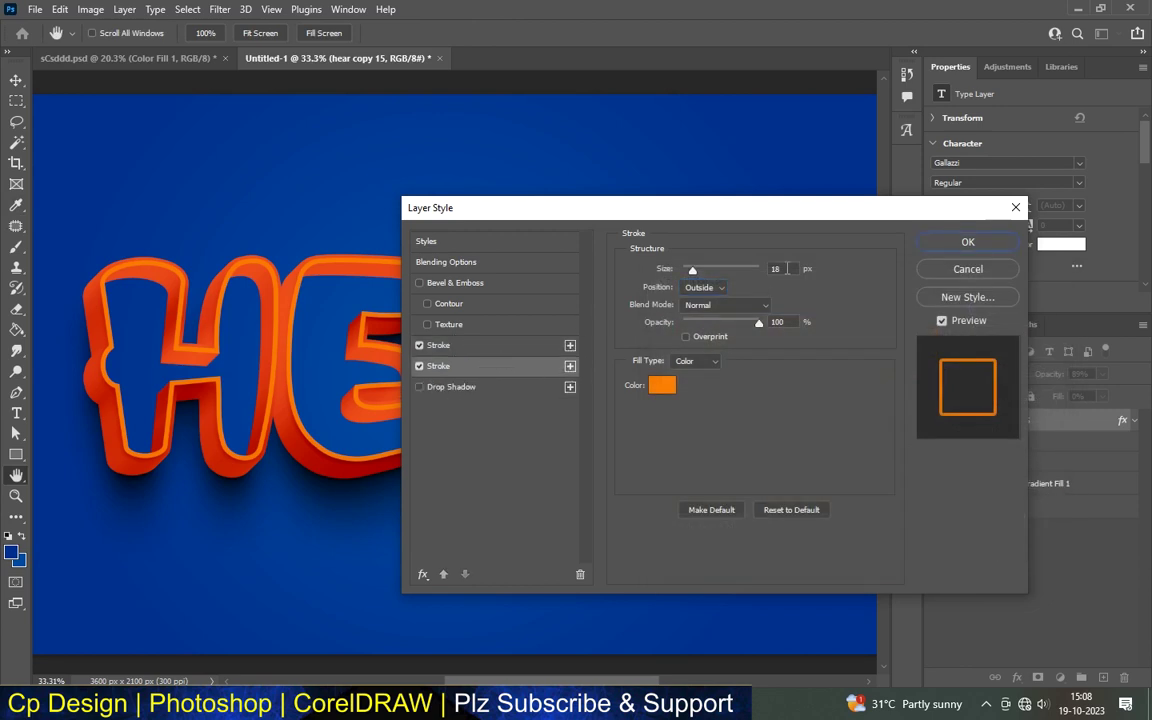
type("35")
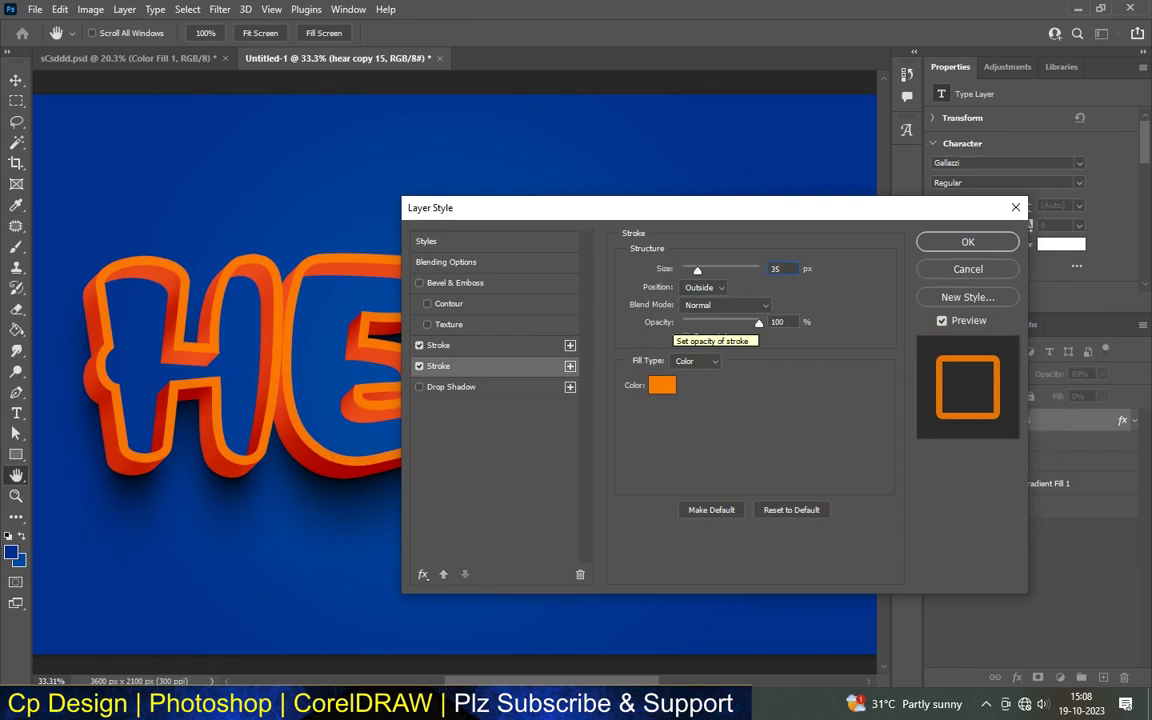
left_click(703, 287)
left_click(695, 301)
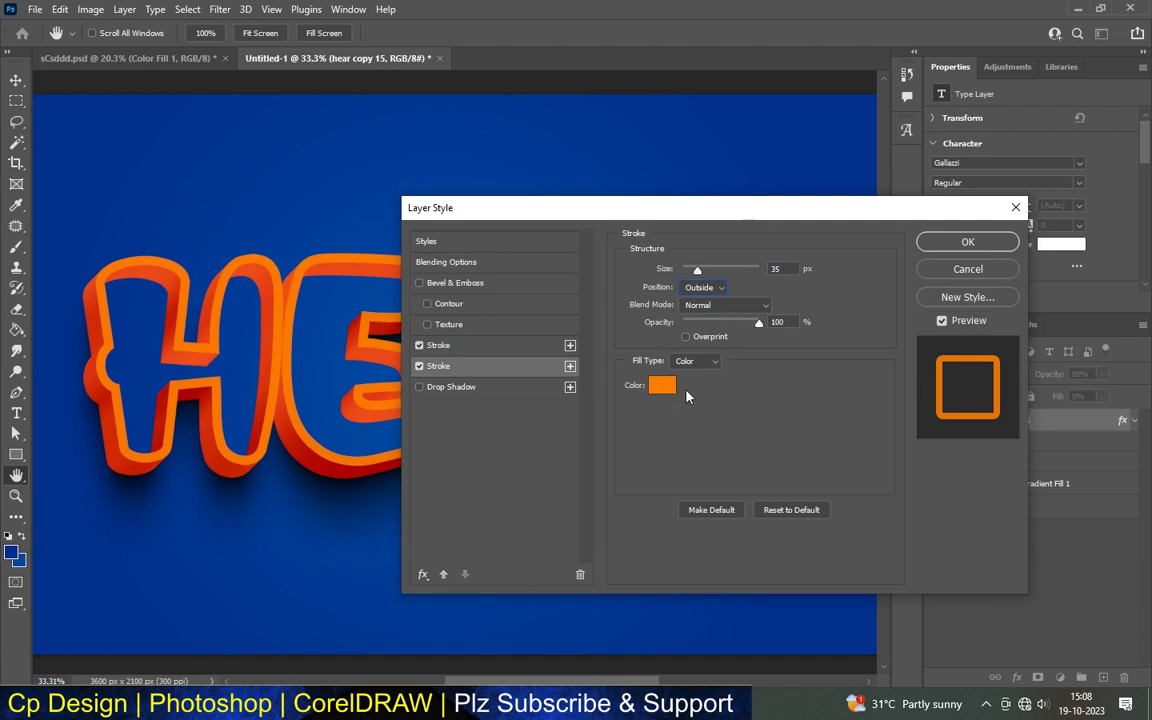
- Colour the second stroke yellow e7b901 and re-enable Bevel & Emboss
left_click(662, 385)
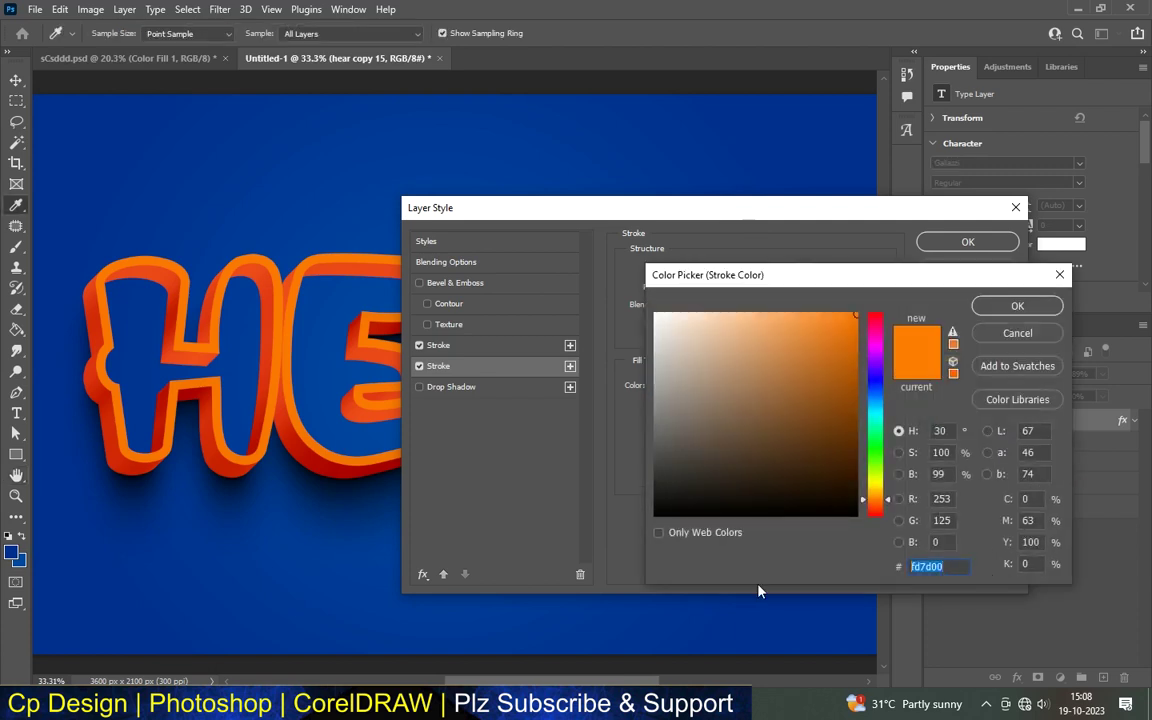
type("0000e7")
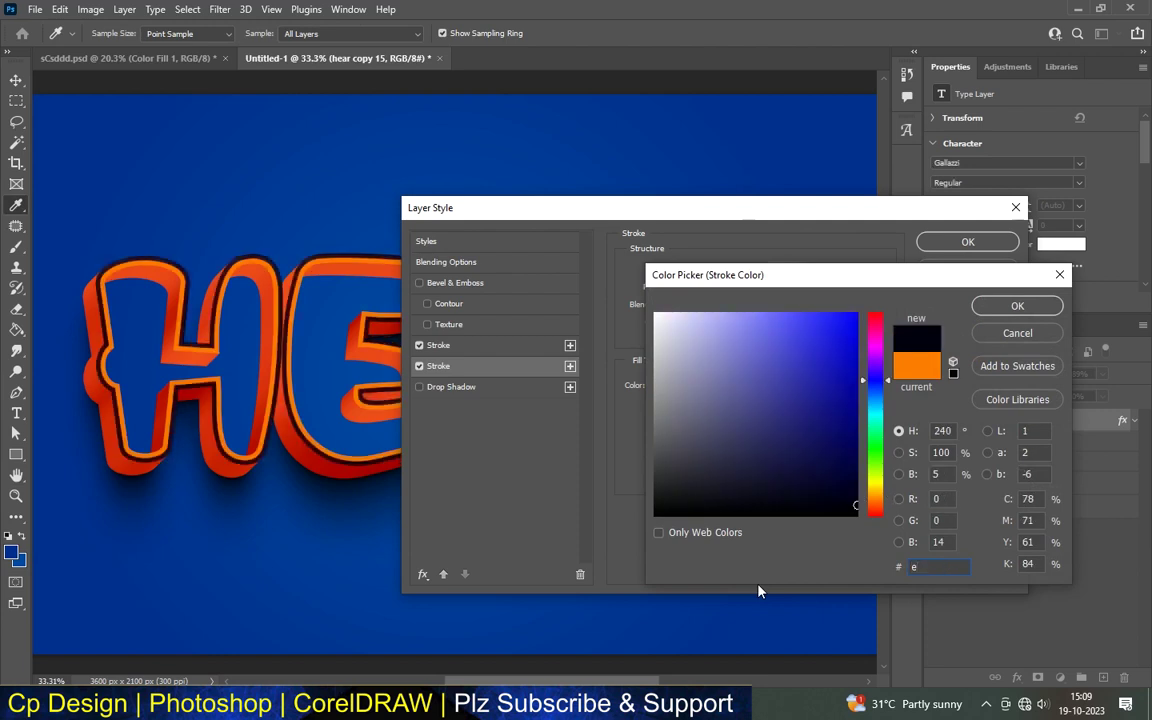
type("b")
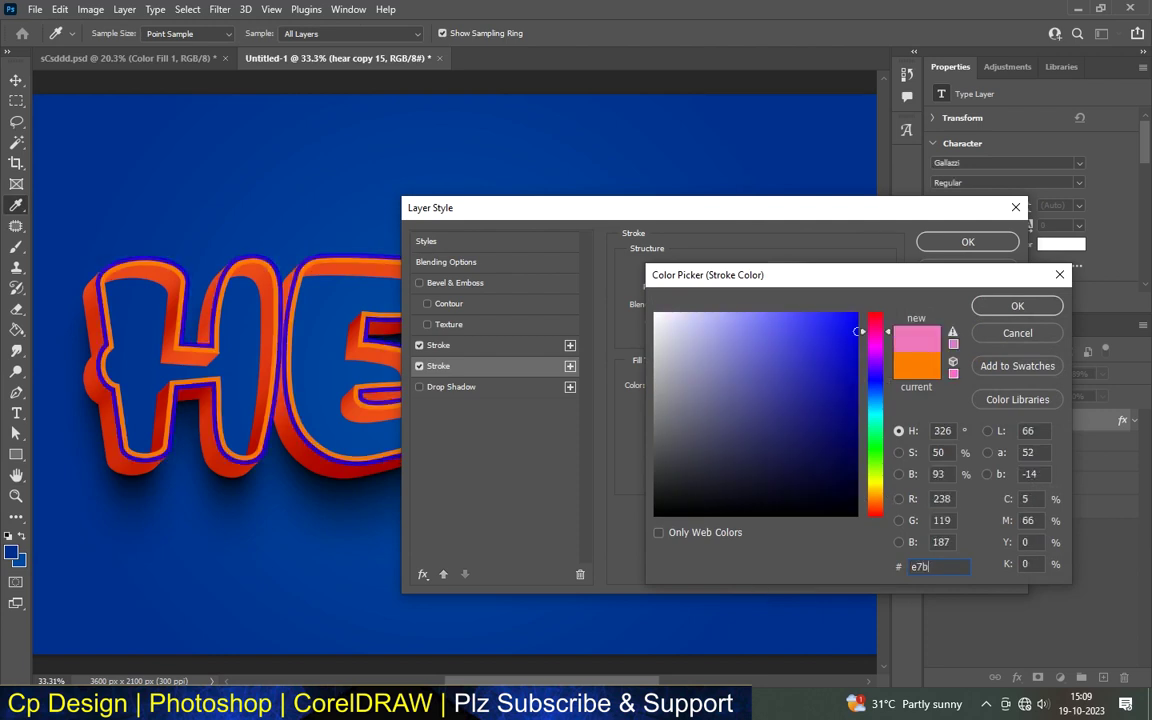
type("901")
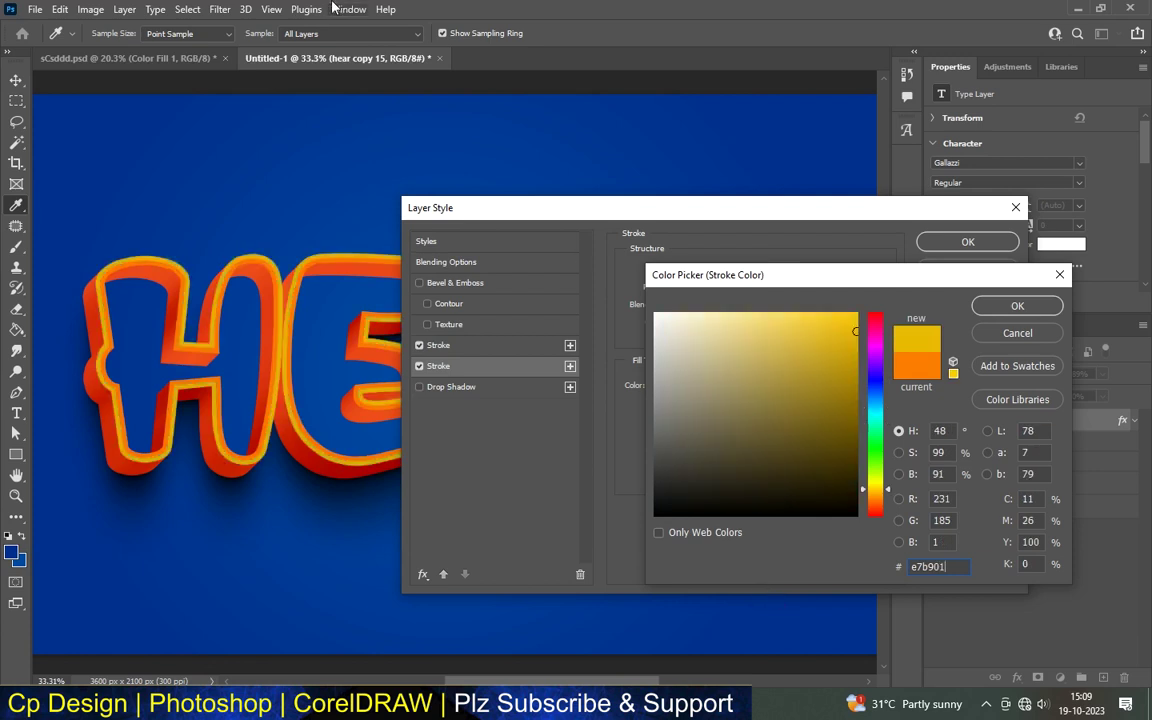
left_click(1012, 305)
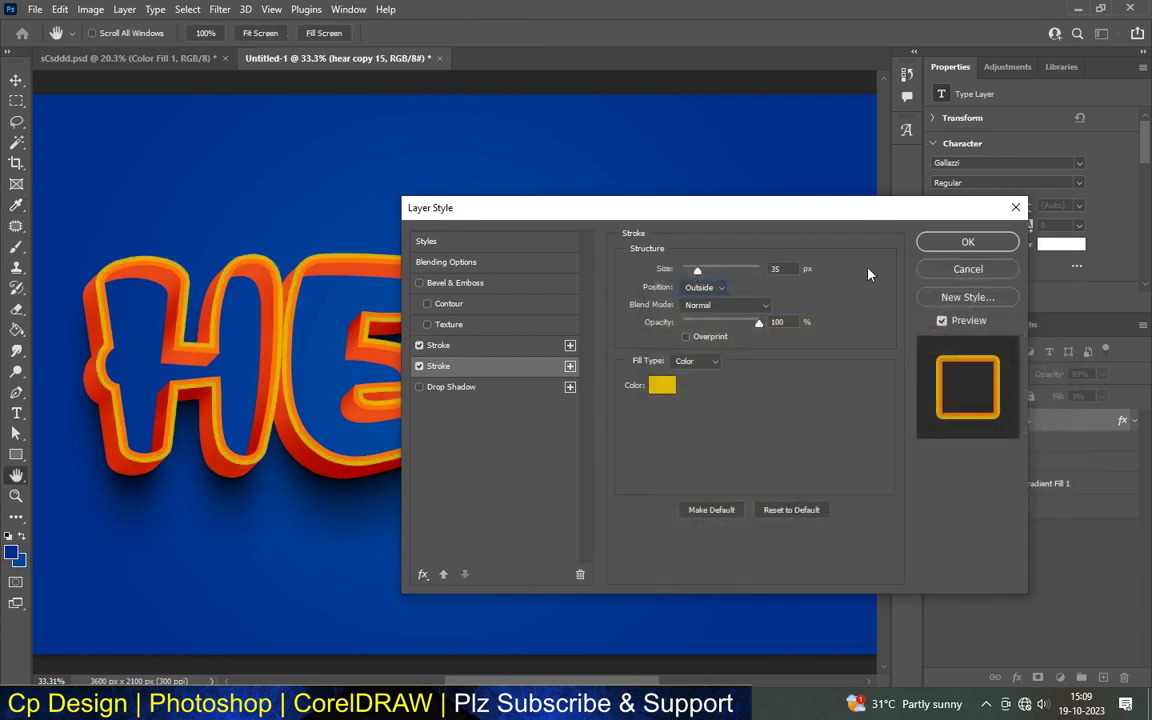
left_click(450, 283)
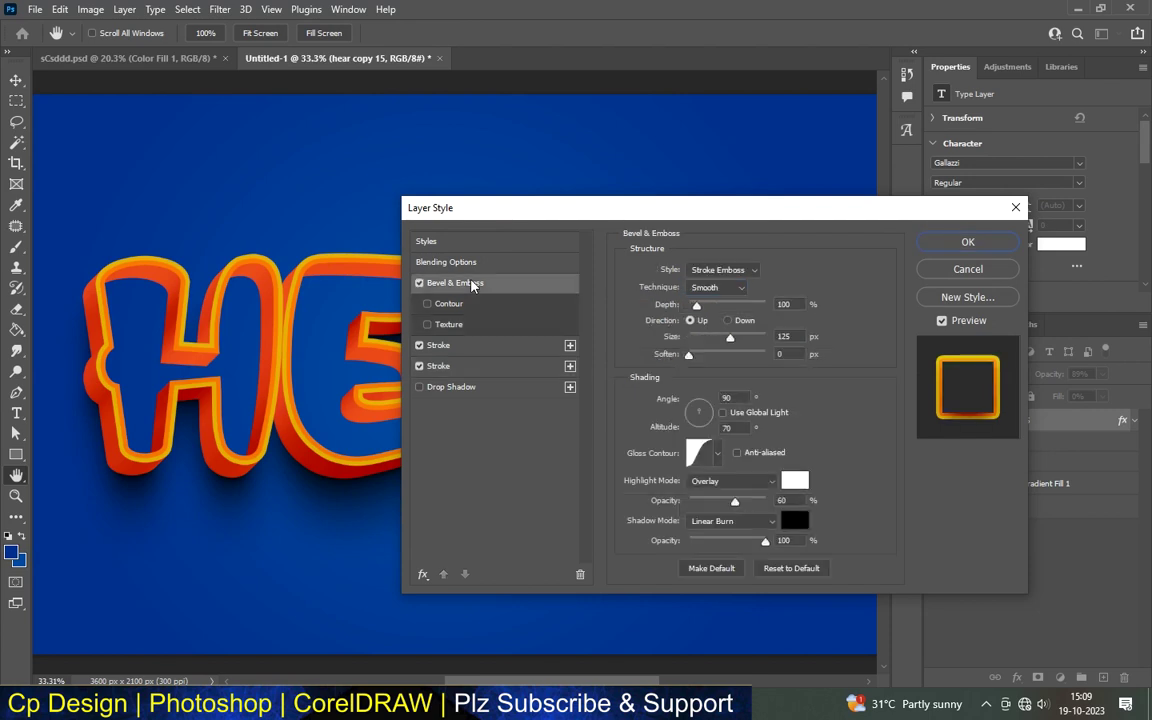
- Move the Layer Style dialog aside to inspect the HEAR text, then return it beside the H
left_click_drag(452, 222, 942, 280)
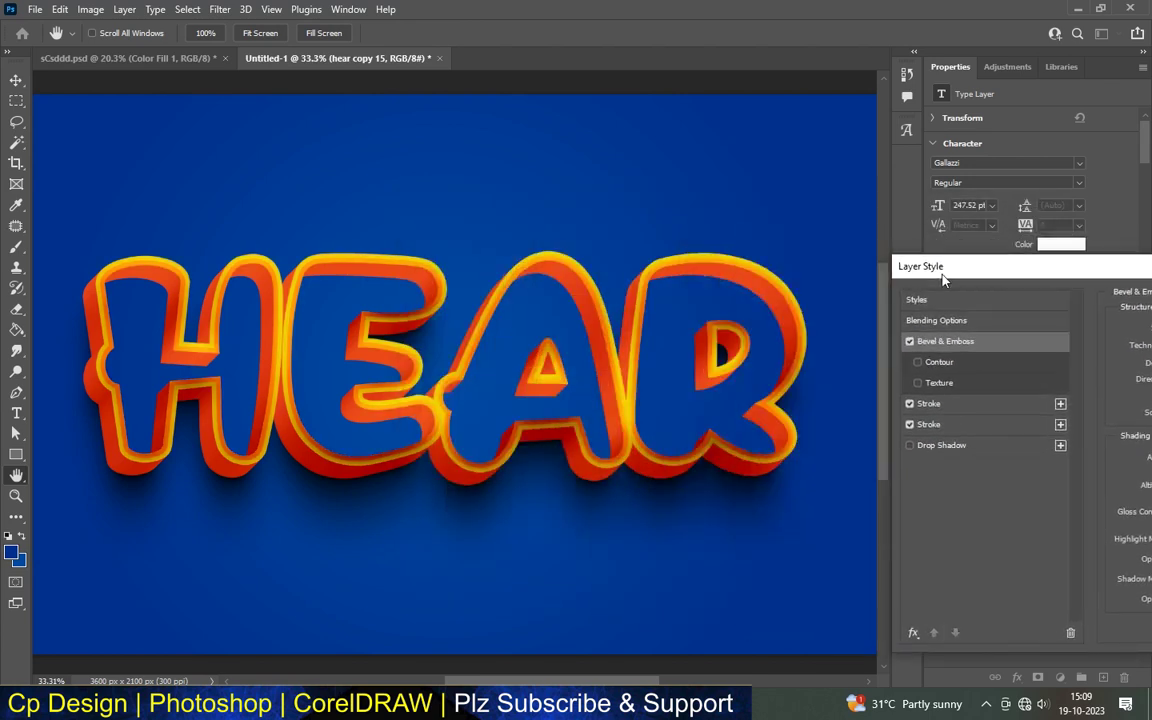
scroll(311, 342, "down", 4)
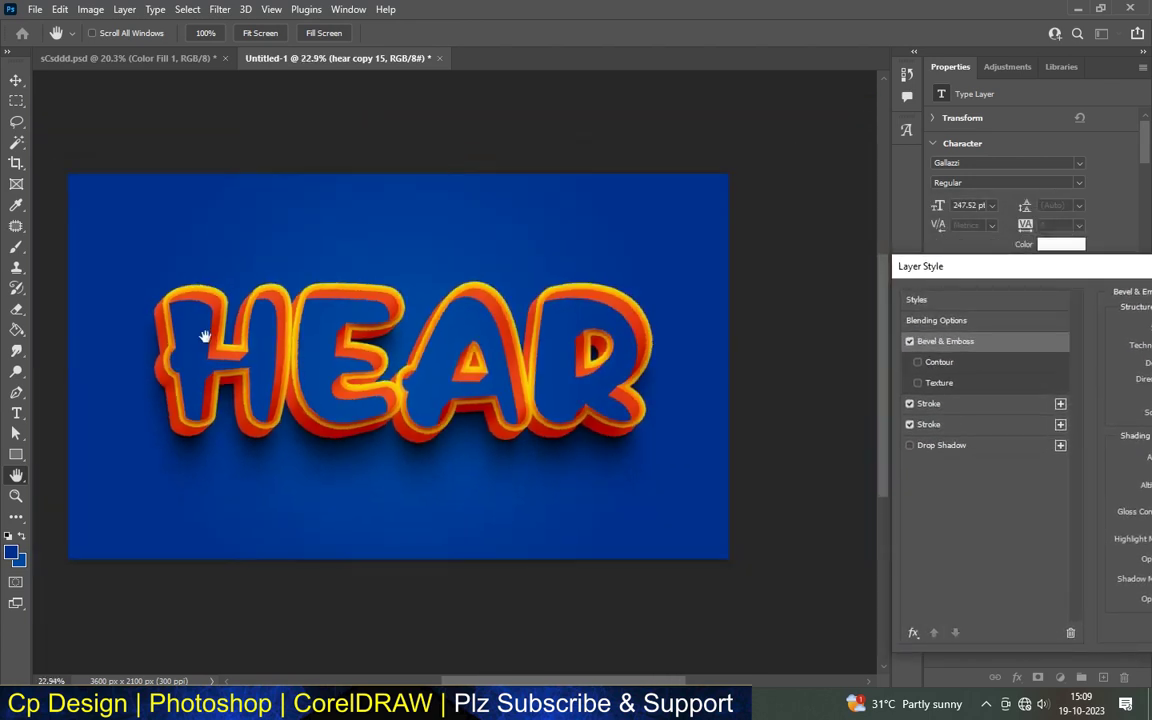
scroll(178, 322, "up", 2)
scroll(178, 322, "up", 2)
mouse_move(992, 270)
left_mouse_down()
mouse_move(476, 185)
mouse_move(529, 220)
left_mouse_up()
- Keep the Stroke Emboss bevel style, with size 163 px and altitude 30°
left_click(766, 279)
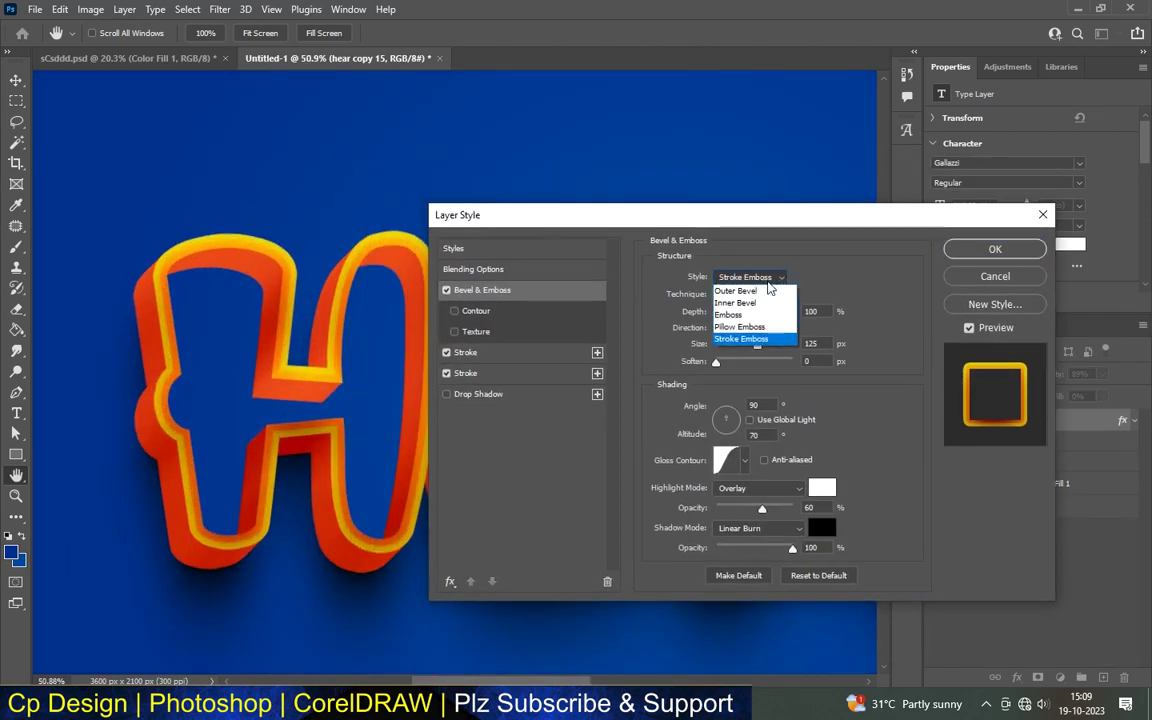
left_click(748, 339)
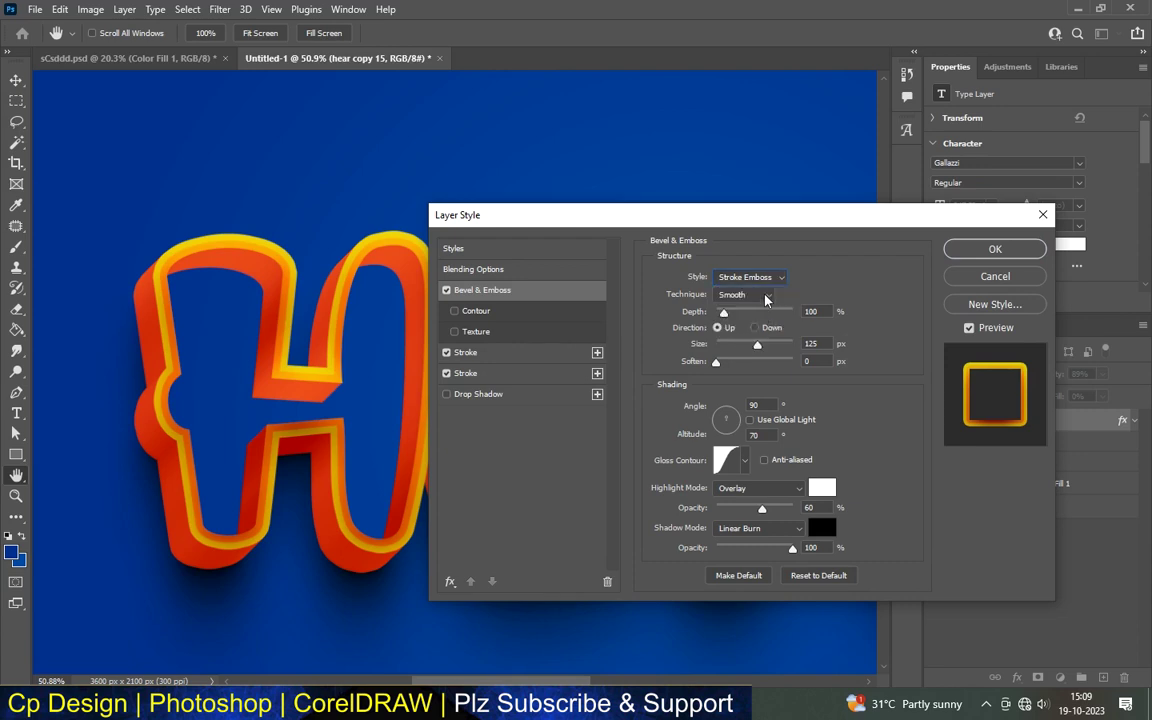
left_click(811, 311)
left_click(810, 343)
type("163")
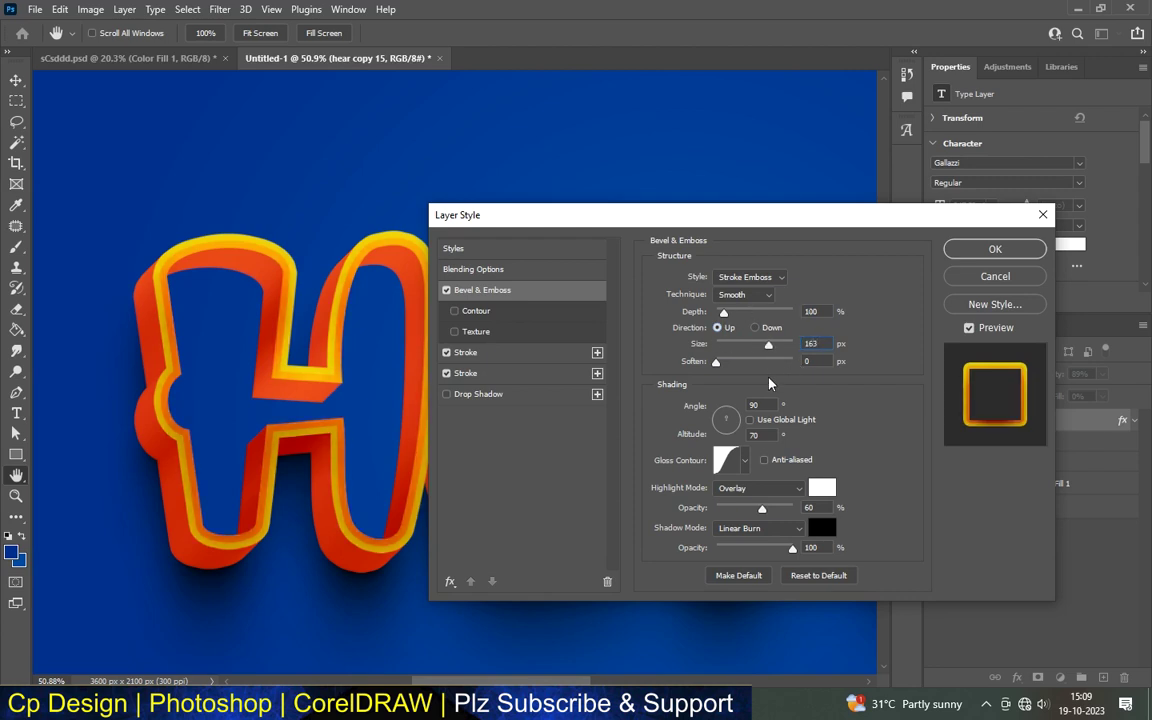
left_click(754, 405)
key("Tab")
type("30")
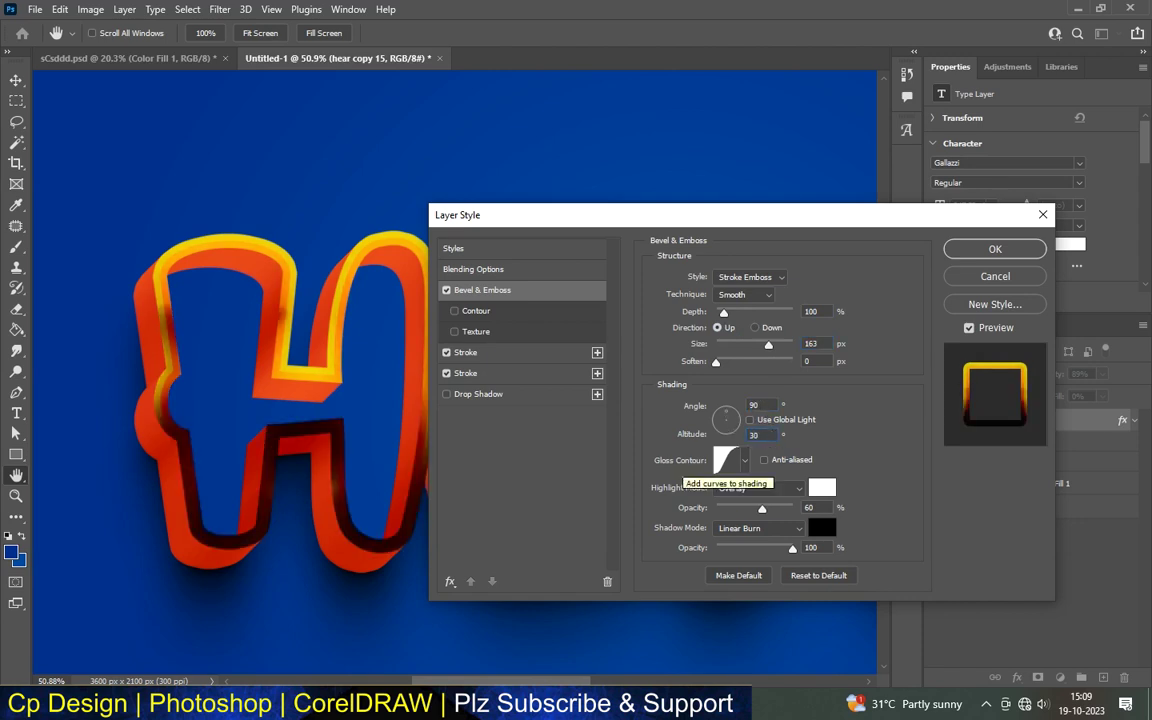
left_click(745, 462)
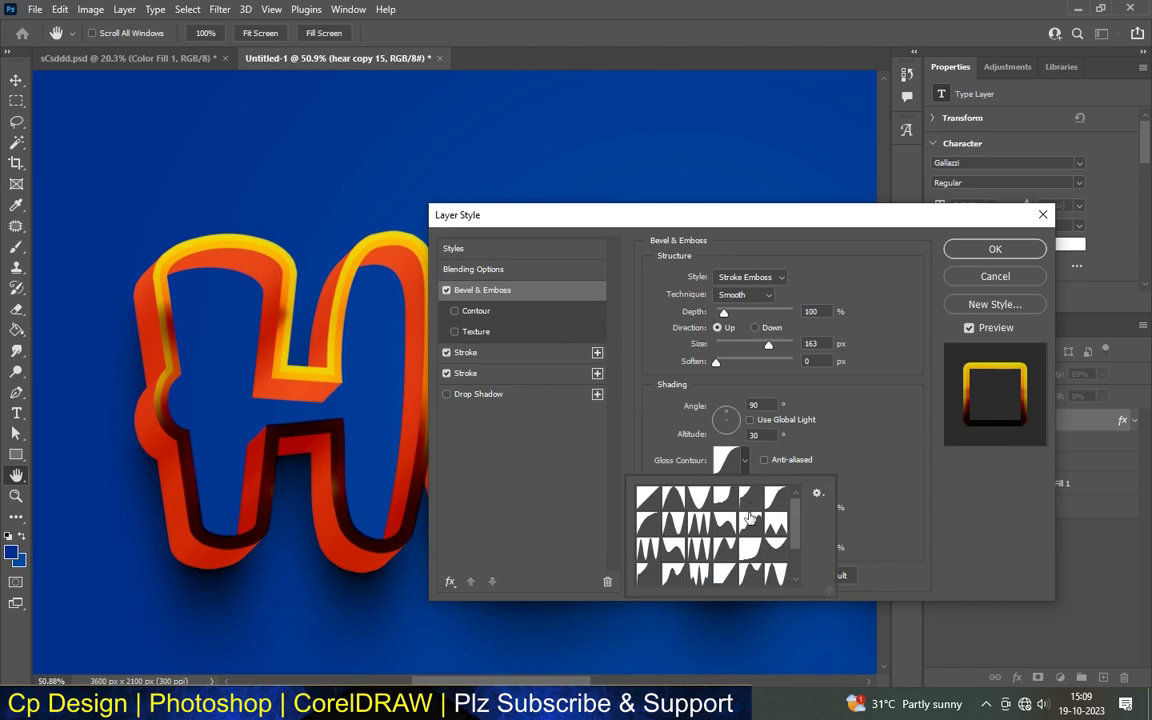
- Give the bevel a multi-peak gloss contour and a black Normal highlight at 0% opacity
left_click(698, 524)
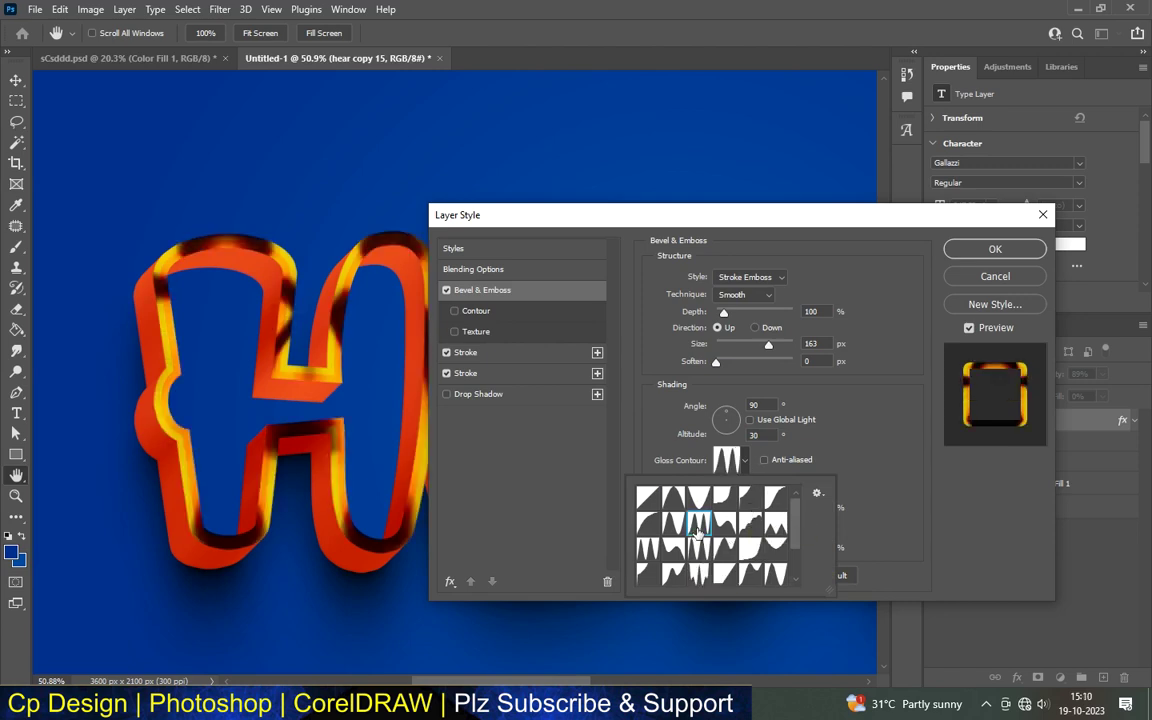
left_click(836, 498)
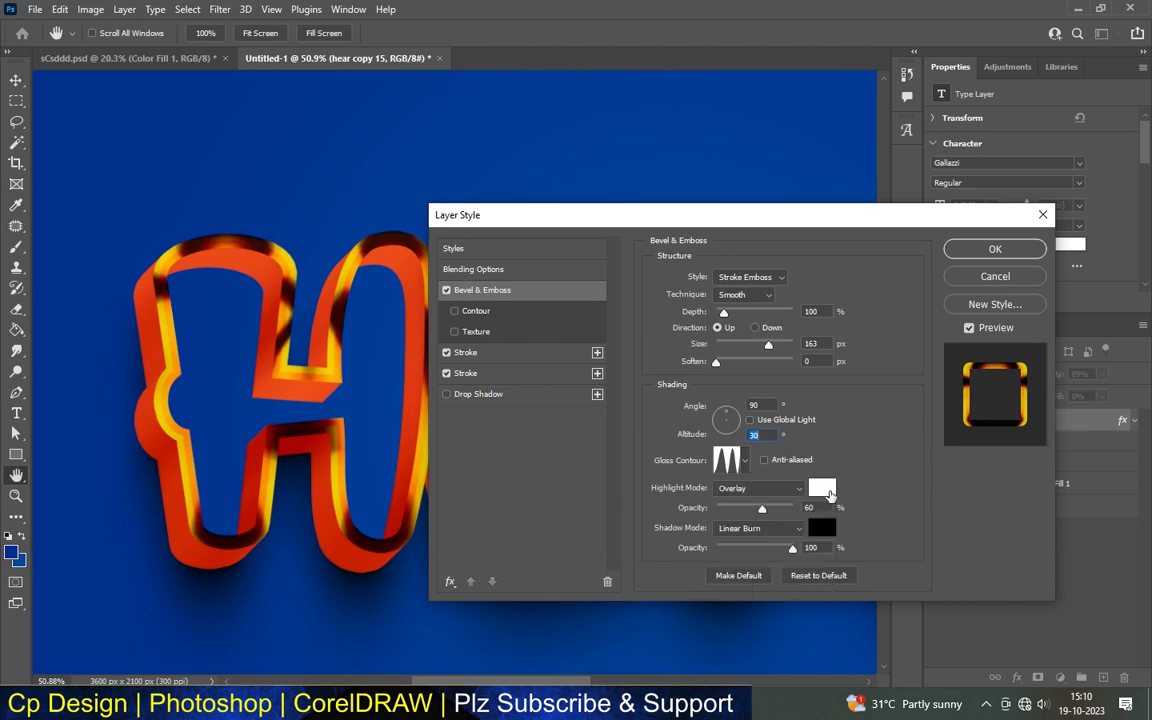
left_click(822, 489)
type("000000")
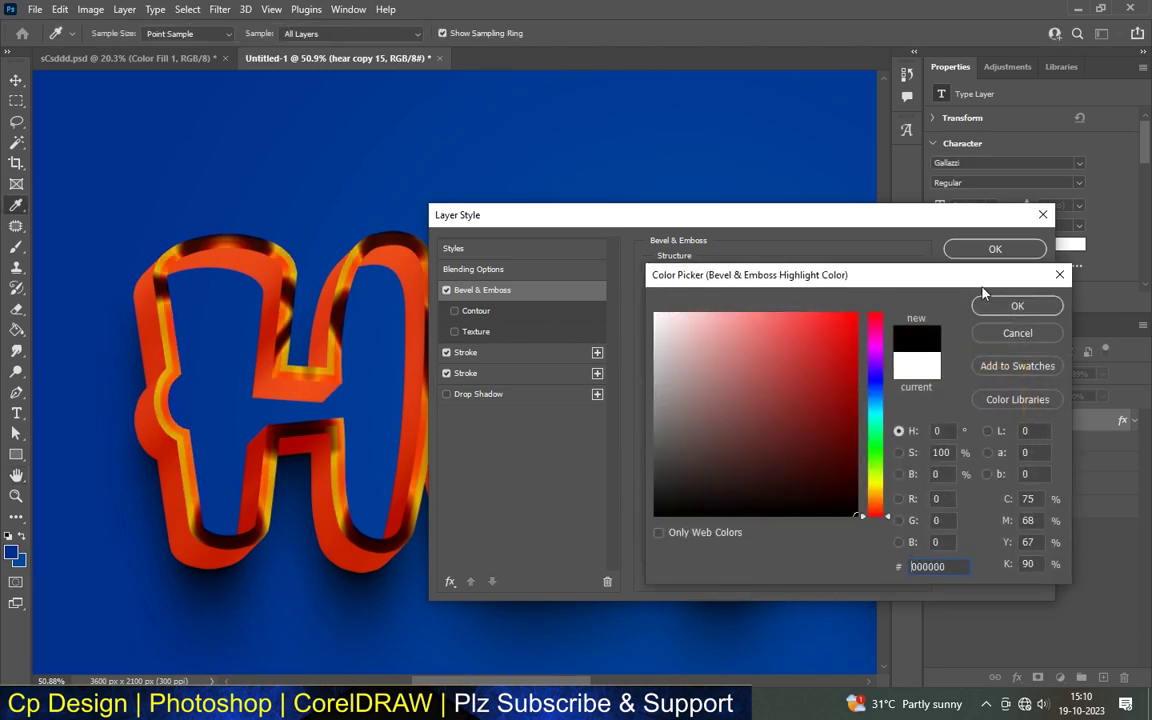
left_click(1017, 305)
left_click(750, 487)
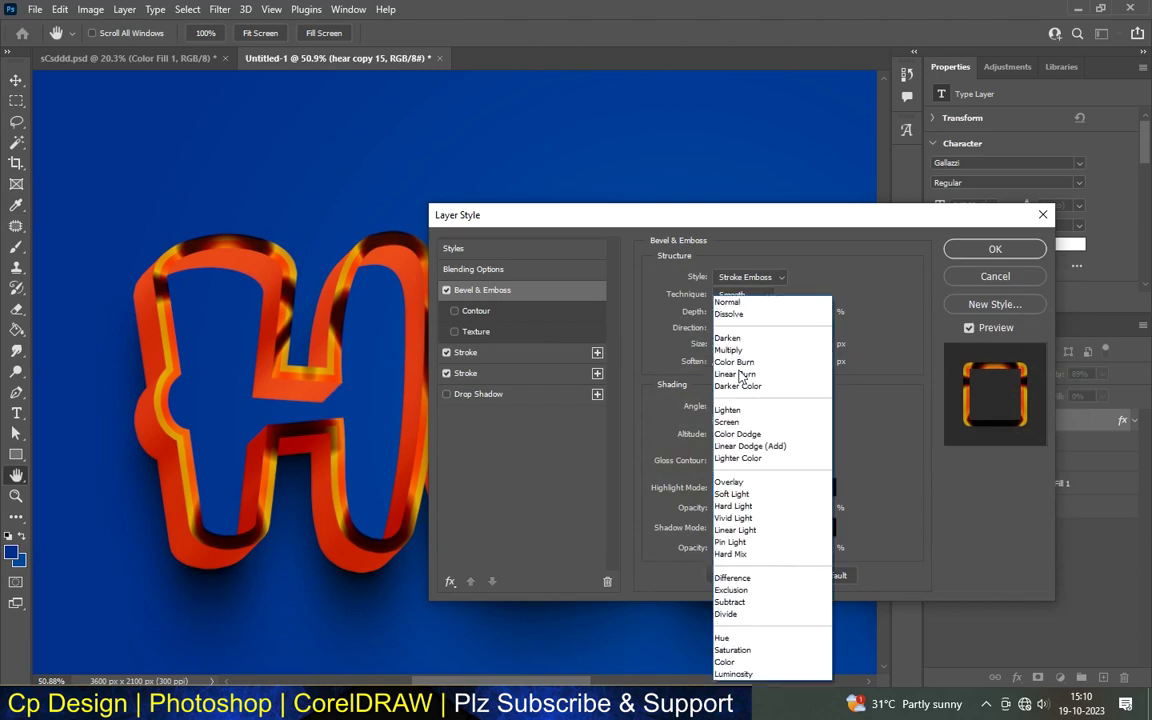
left_click(728, 302)
type("0")
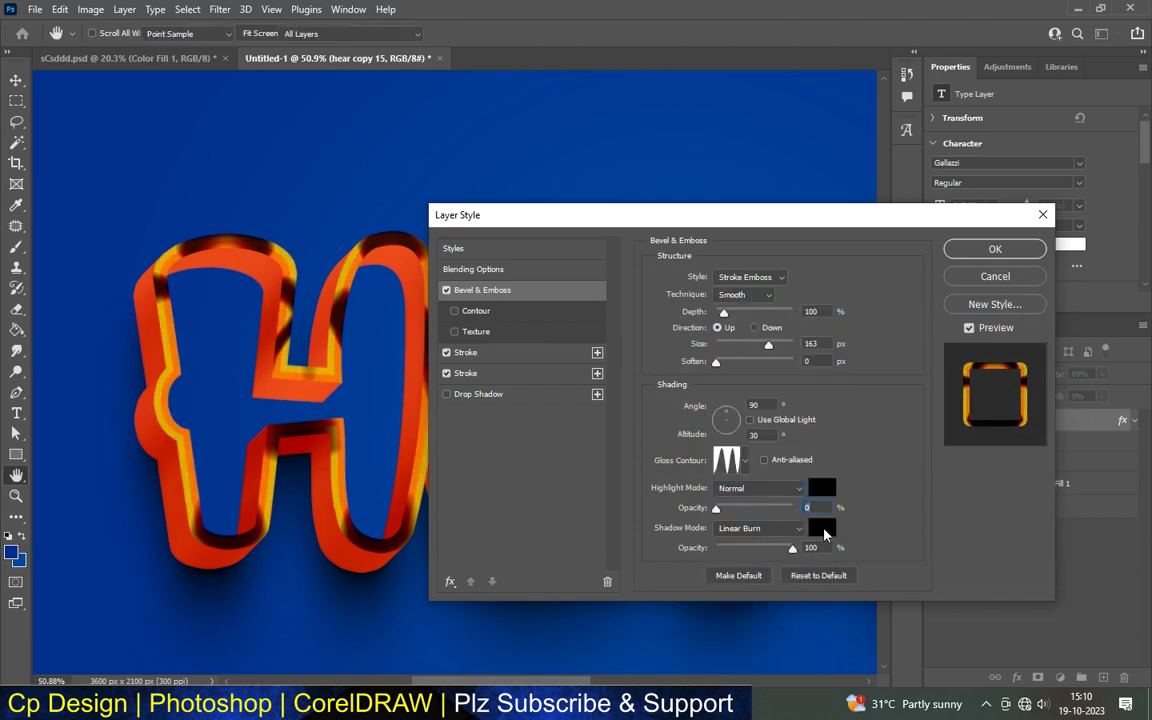
- Make the bevel shadow white Linear Light at 23% and apply the layer style
left_click(821, 527)
left_click_drag(758, 445, 432, 116)
left_click(1013, 310)
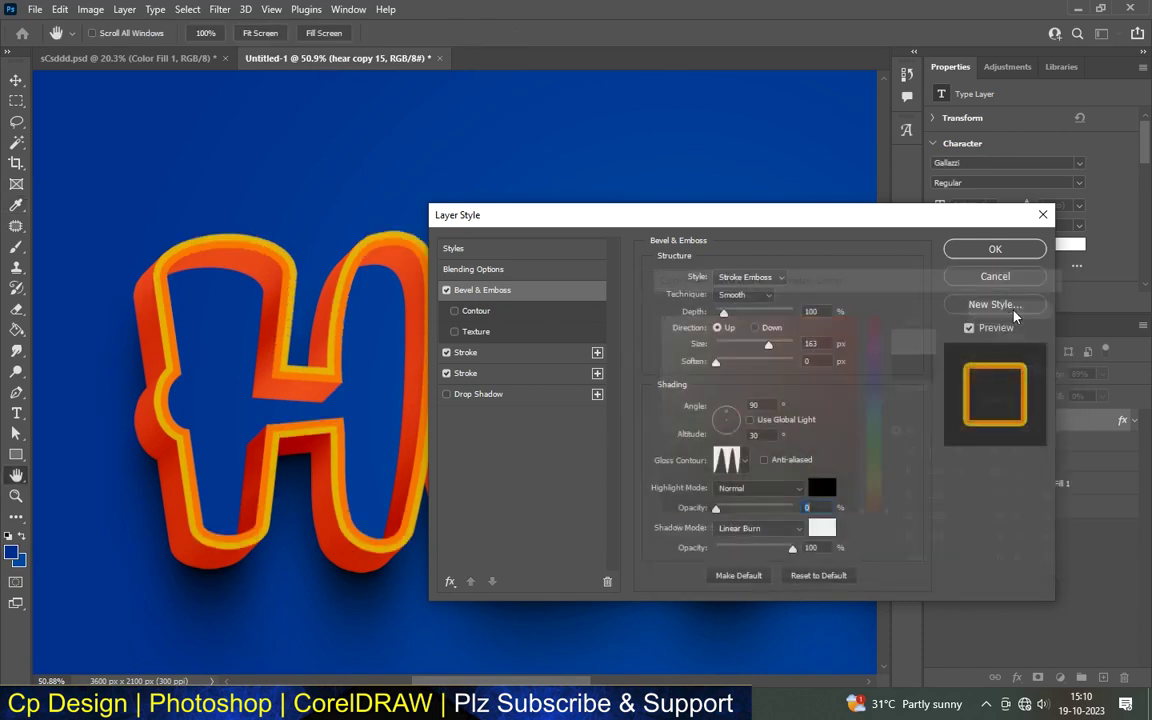
left_click(757, 528)
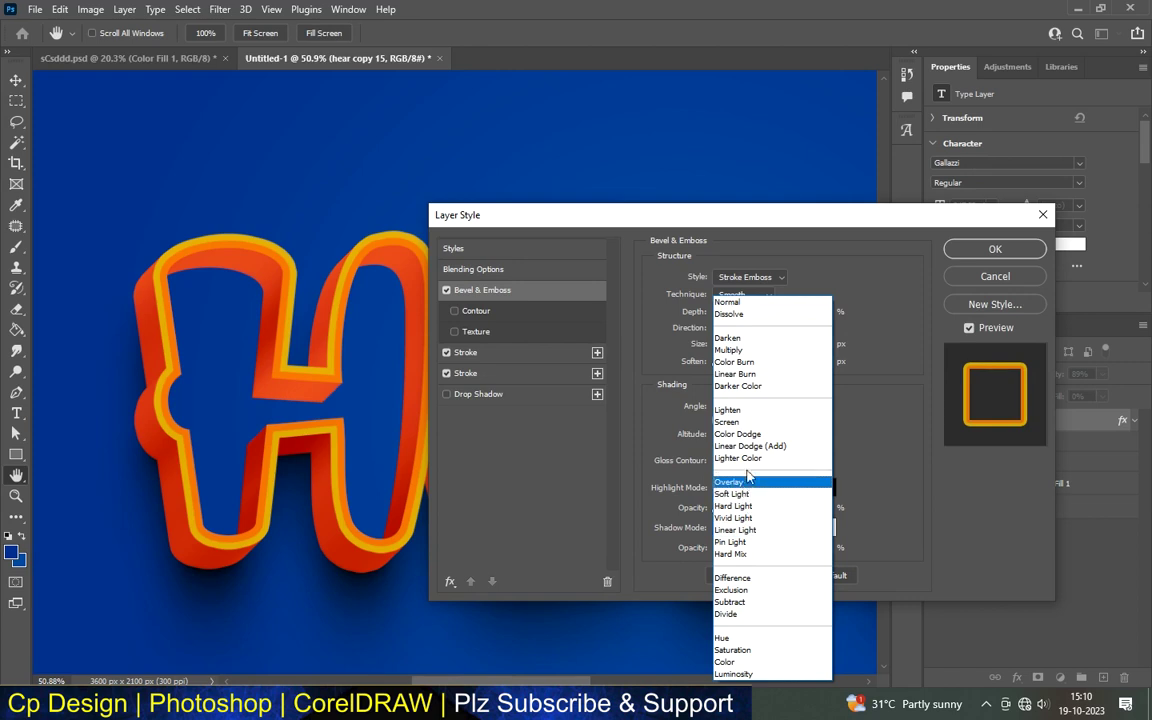
left_click(741, 531)
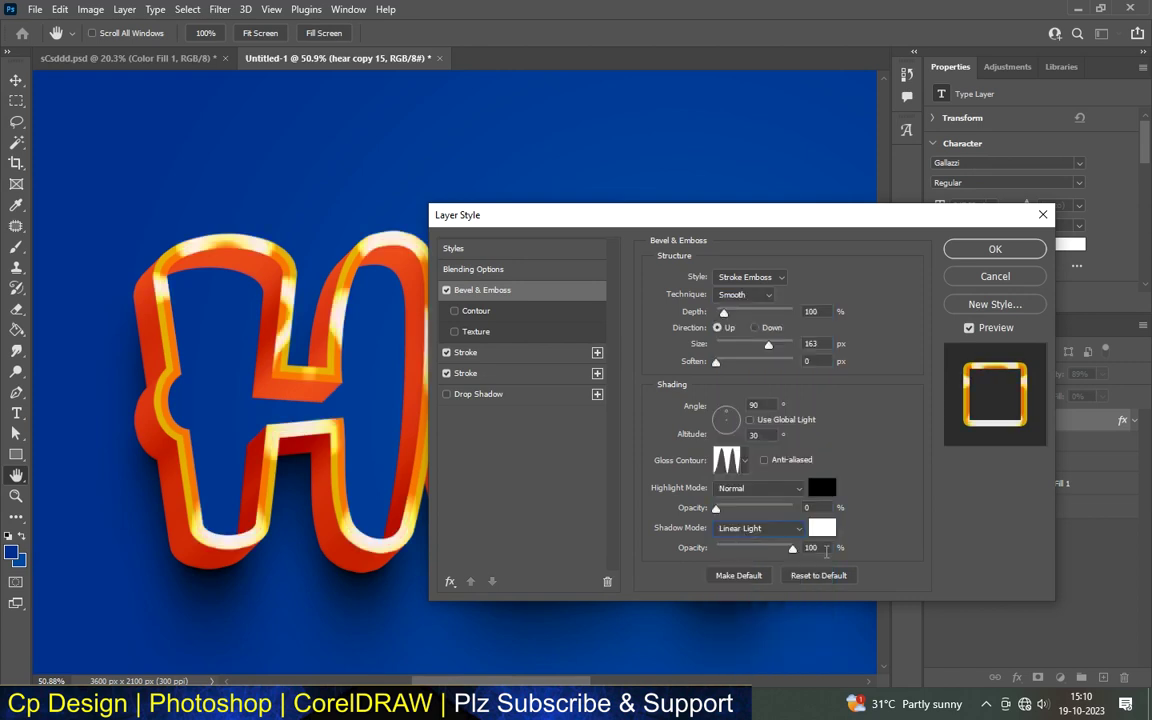
double_click(811, 548)
type("23")
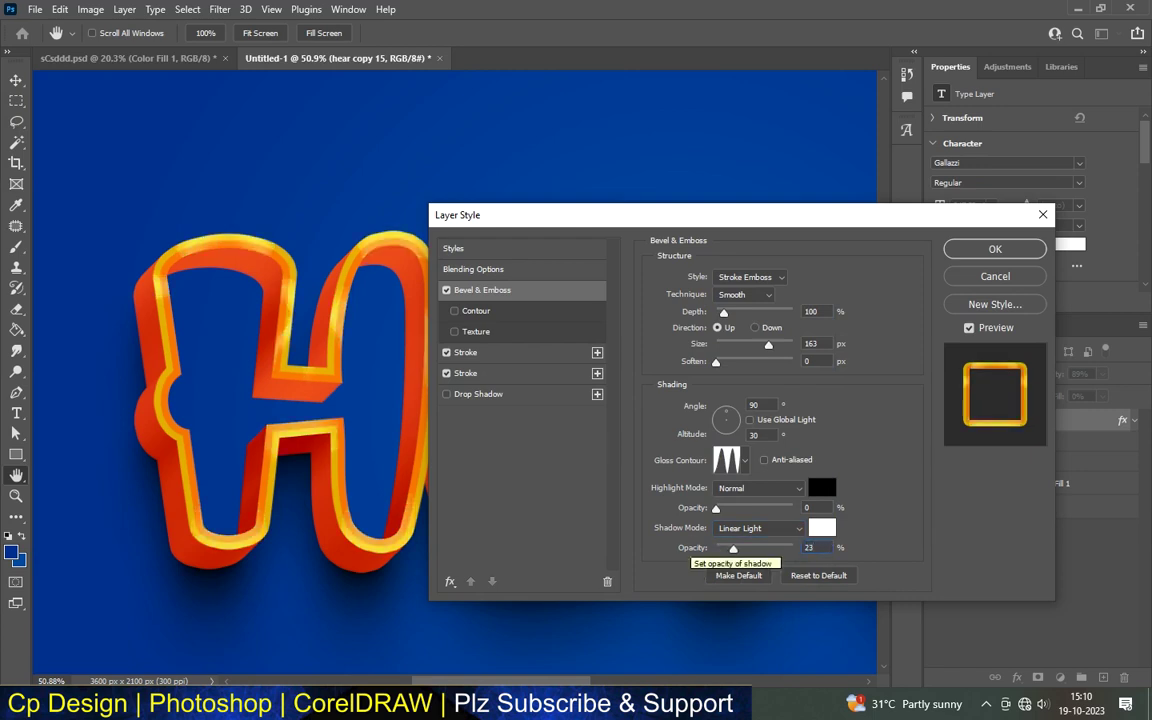
left_click(995, 249)
left_click(342, 257)
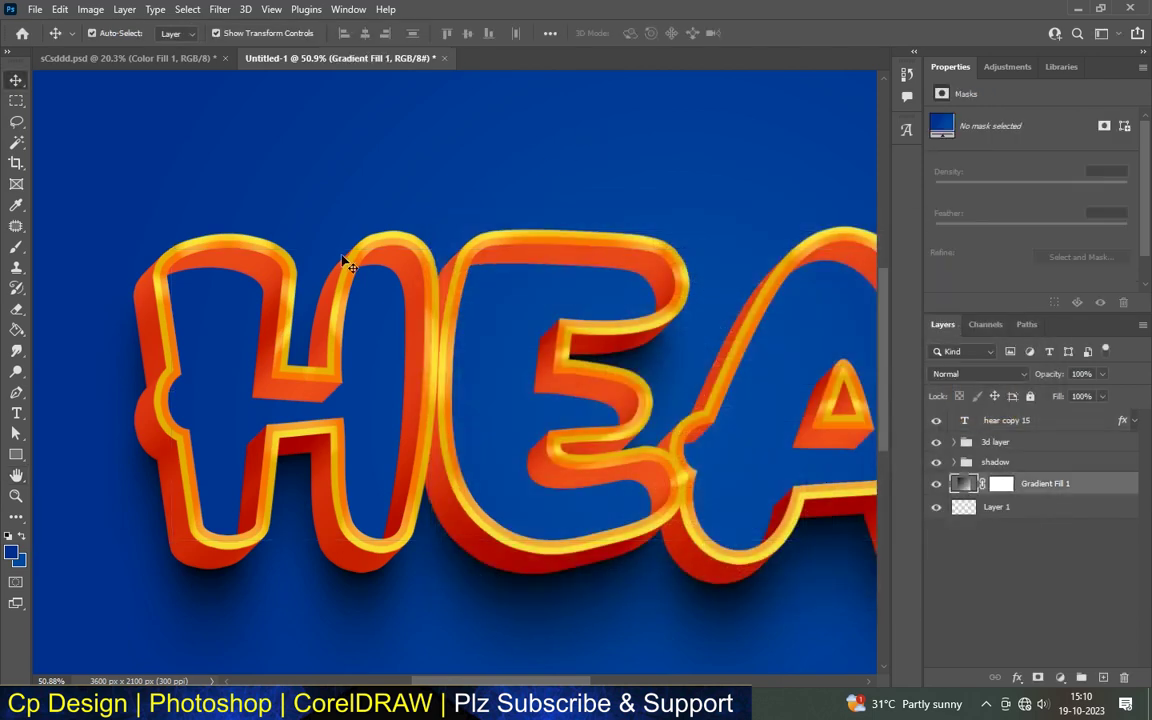
- Fit the image to the view and duplicate the hear copy 15 layer as hear copy 16
key("ctrl+0")
scroll(347, 265, "down", 2)
scroll(350, 270, "down", 1)
scroll(355, 280, "up", 2)
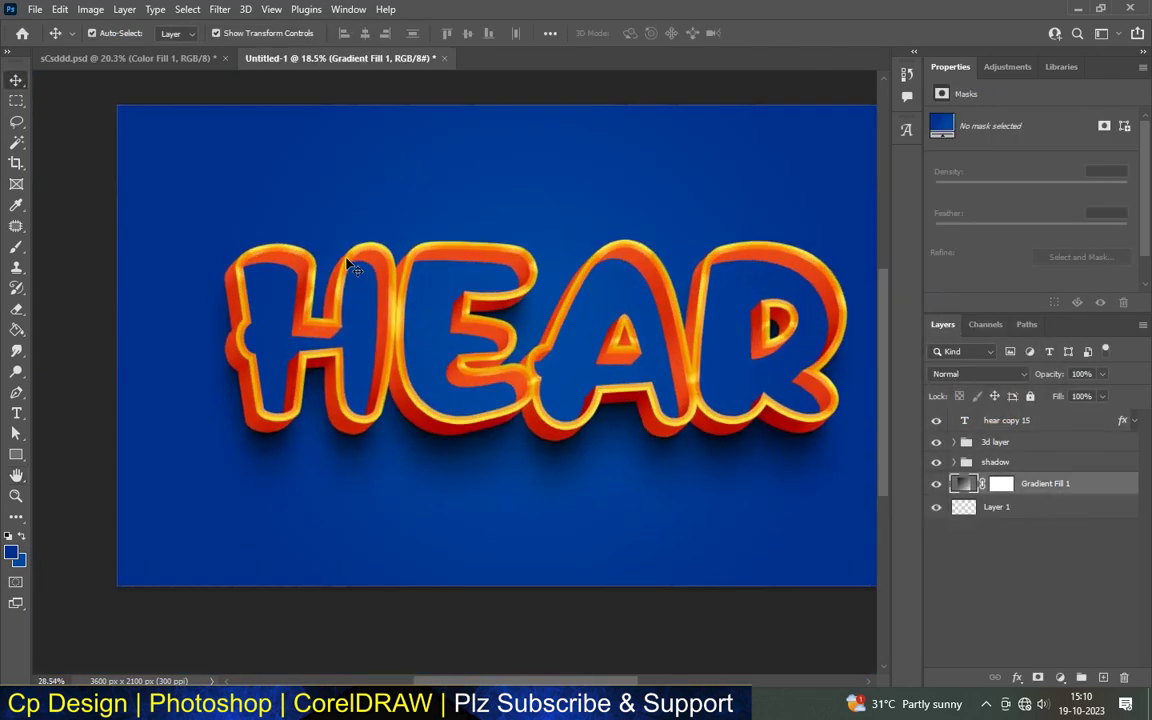
scroll(365, 299, "up", 2)
left_click(365, 299)
left_click_drag(1005, 420, 1103, 677)
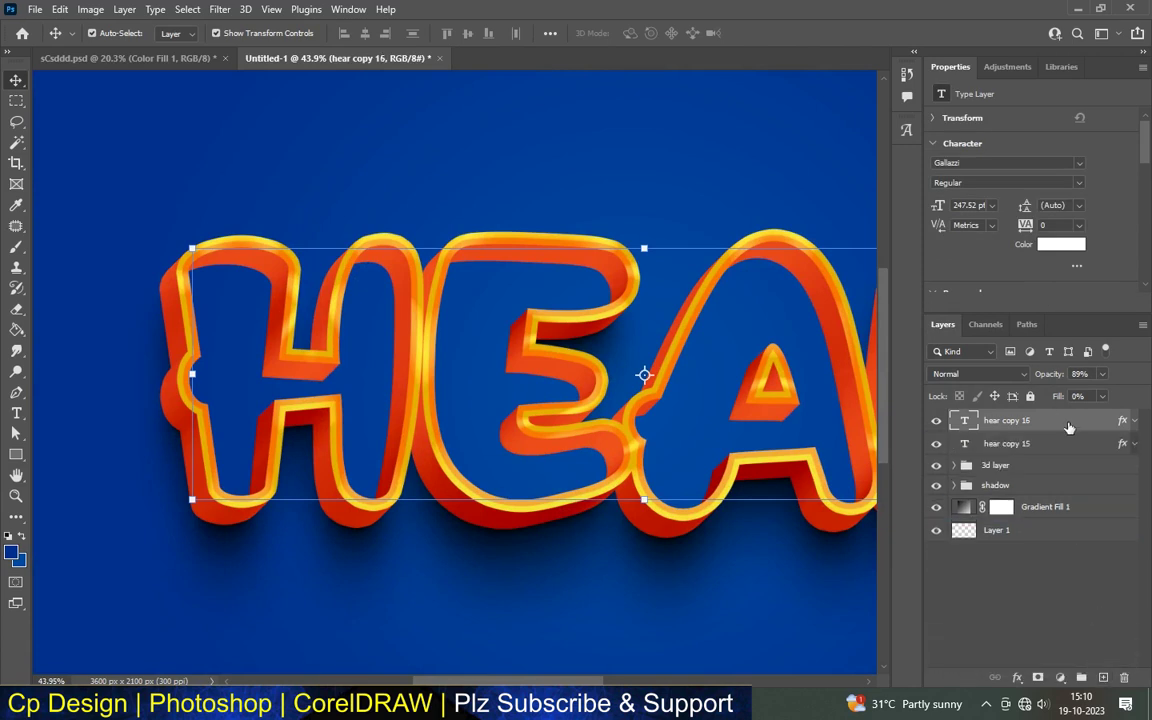
- Switch off Bevel & Emboss and Stroke in hear copy 16's layer style
double_click(1068, 424)
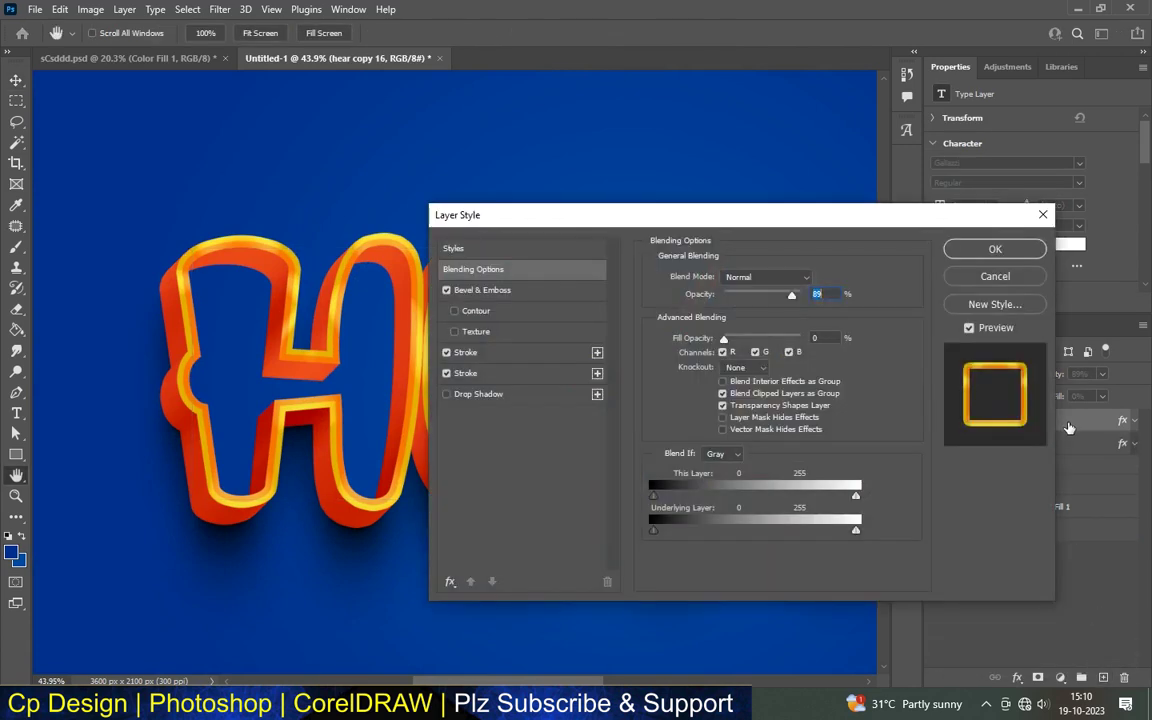
left_click(446, 290)
left_click(446, 352)
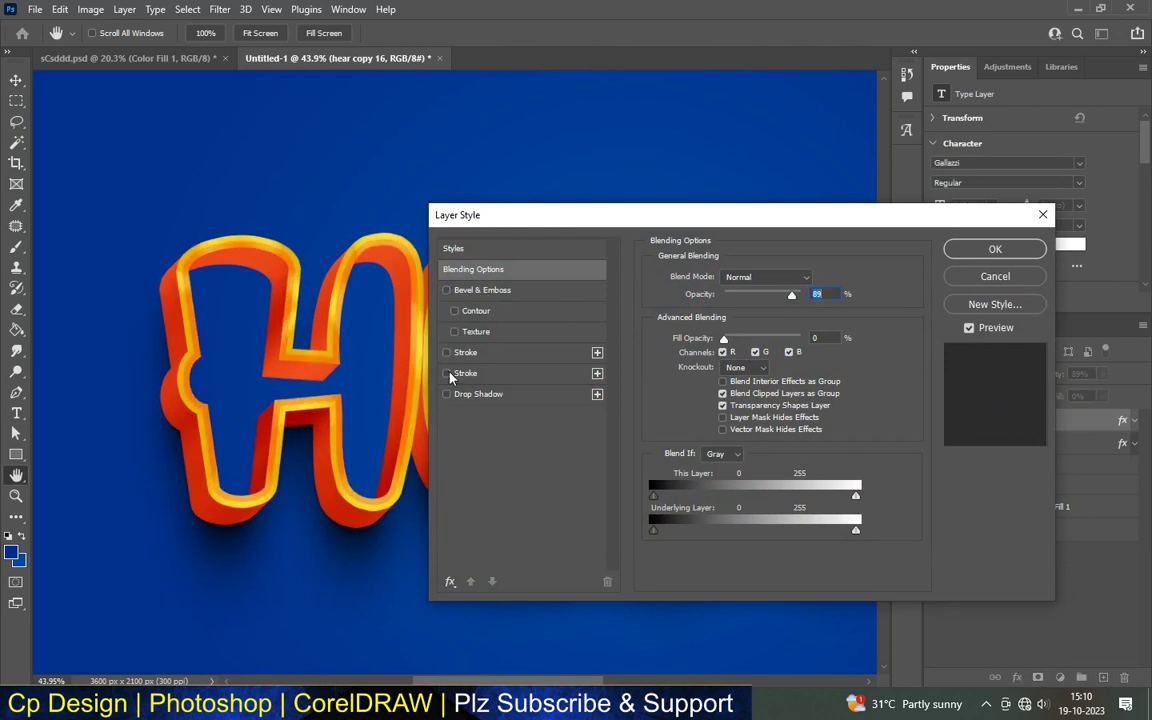
left_click(450, 581)
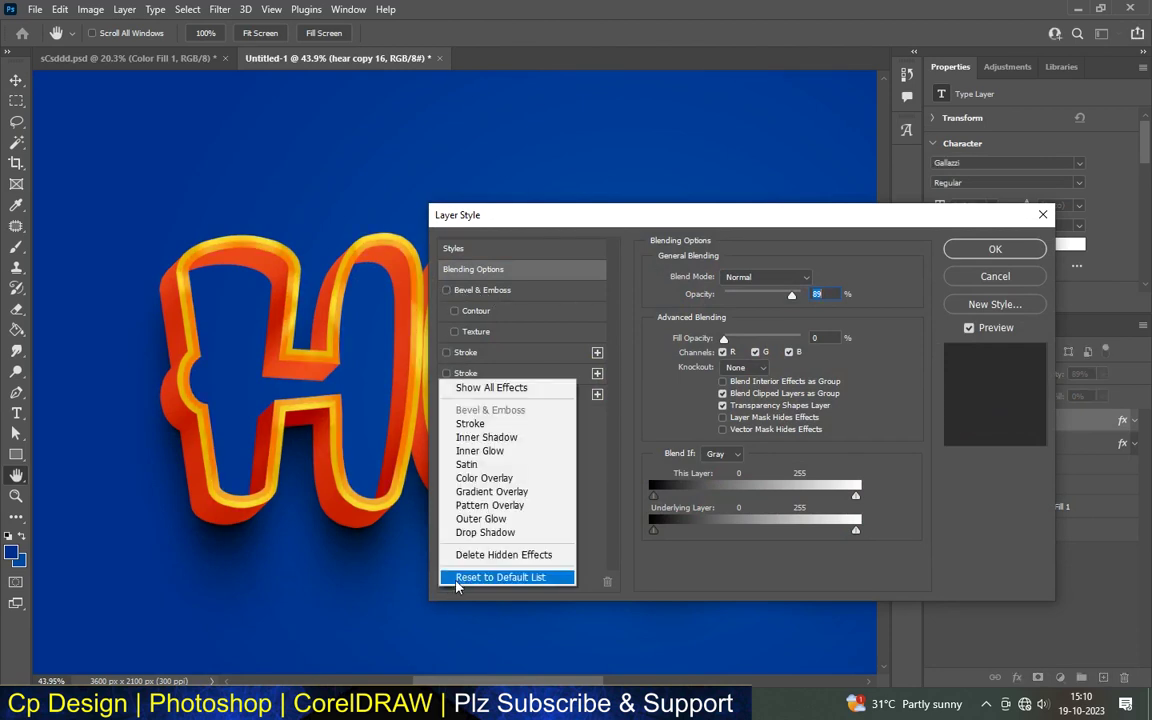
- Add a Gradient Overlay running from yellow e7b901 to orange fd7d00
left_click(521, 494)
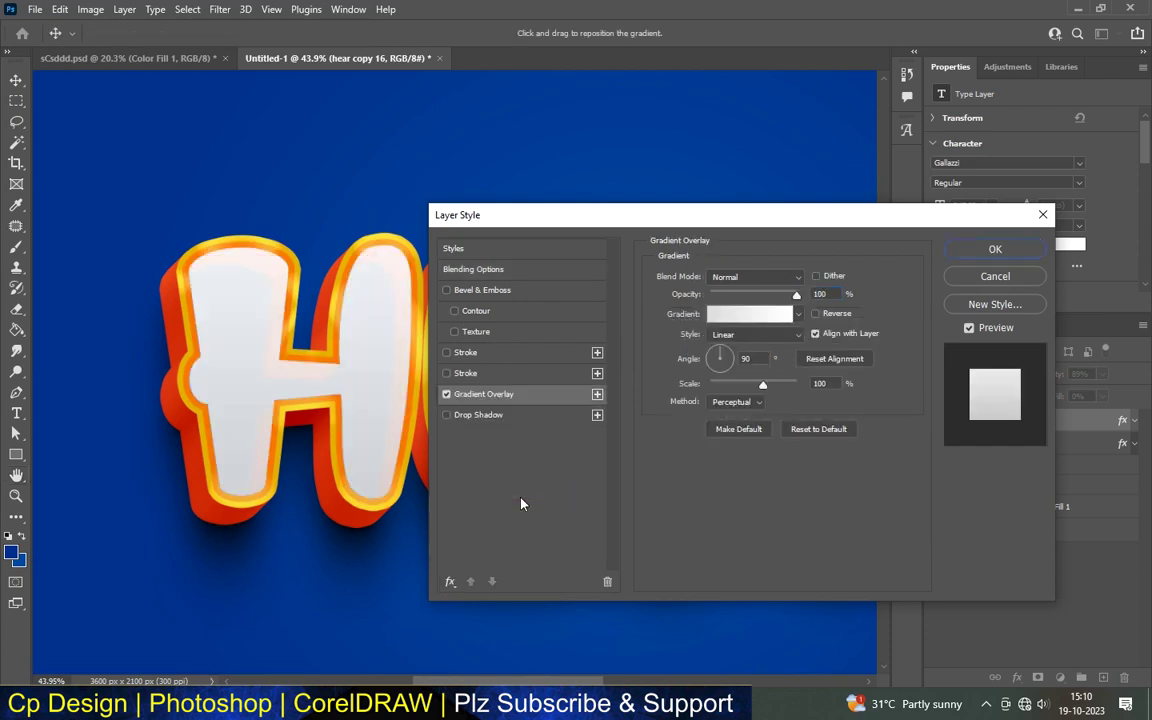
left_click(750, 314)
scroll(787, 262, "down", 3)
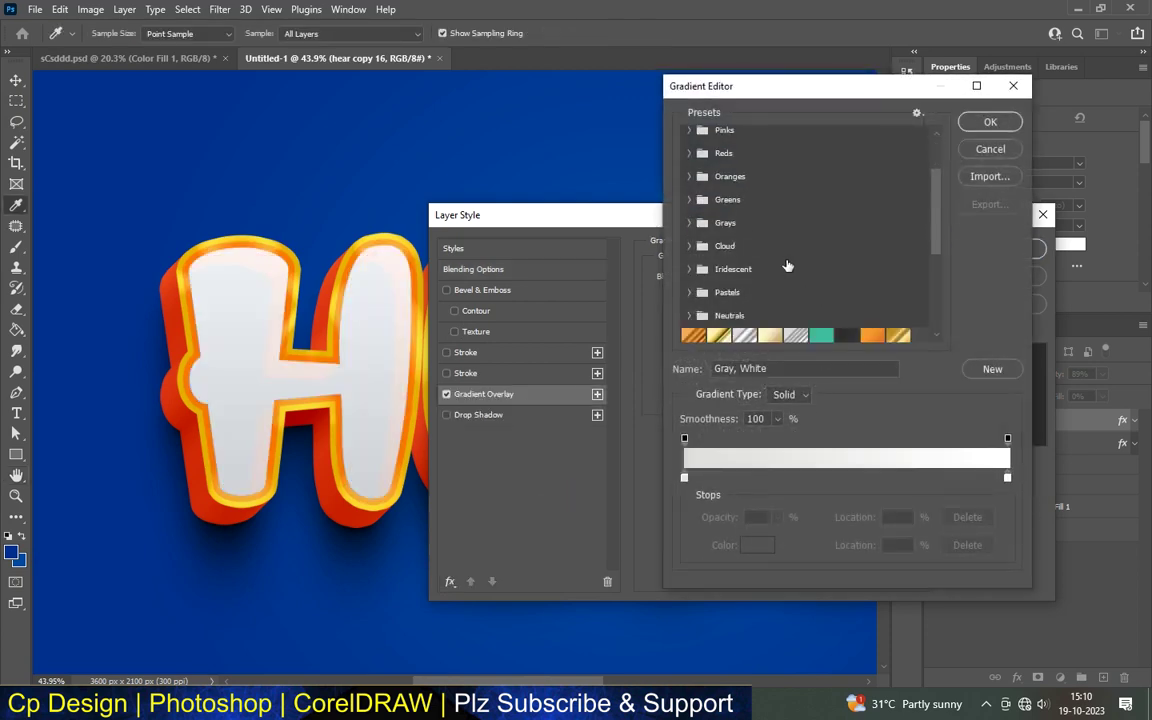
scroll(787, 263, "down", 5)
scroll(787, 263, "down", 3)
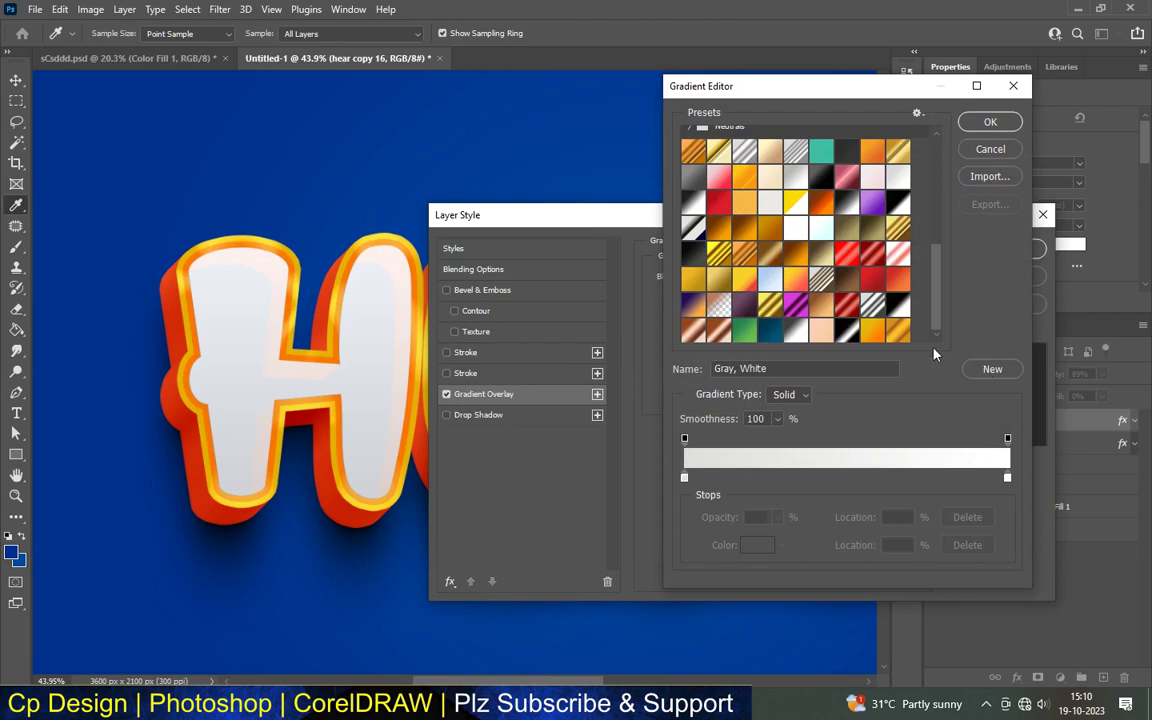
left_click(872, 331)
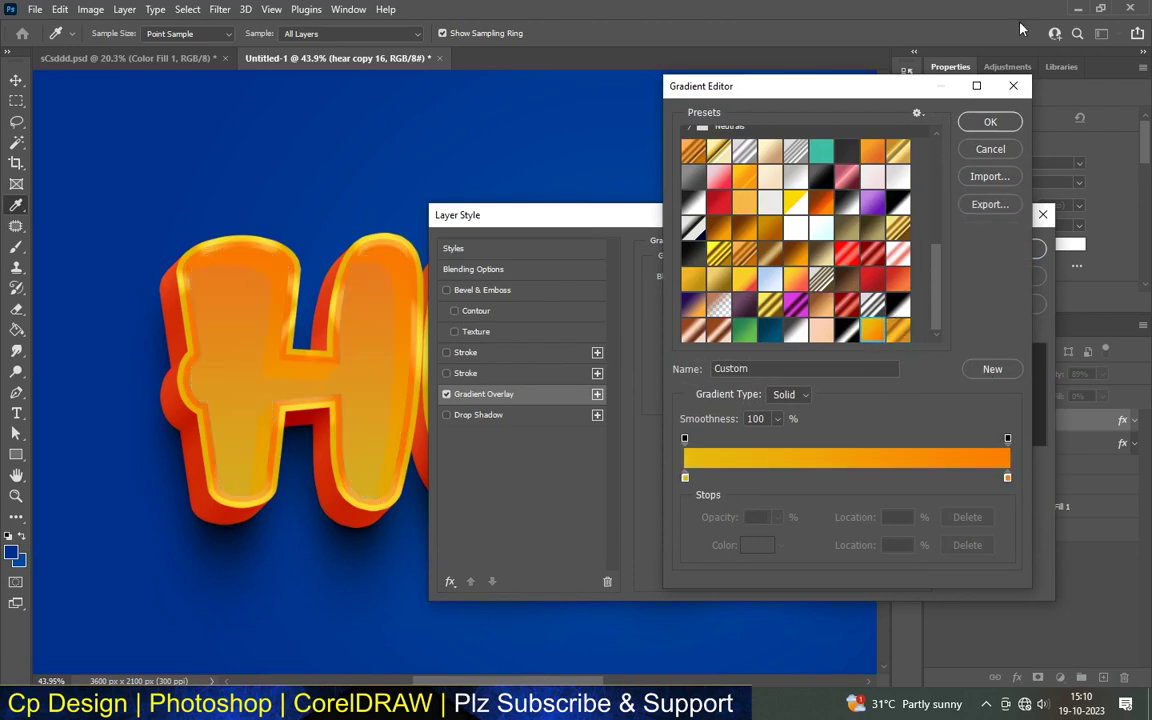
left_click(684, 474)
left_click(756, 545)
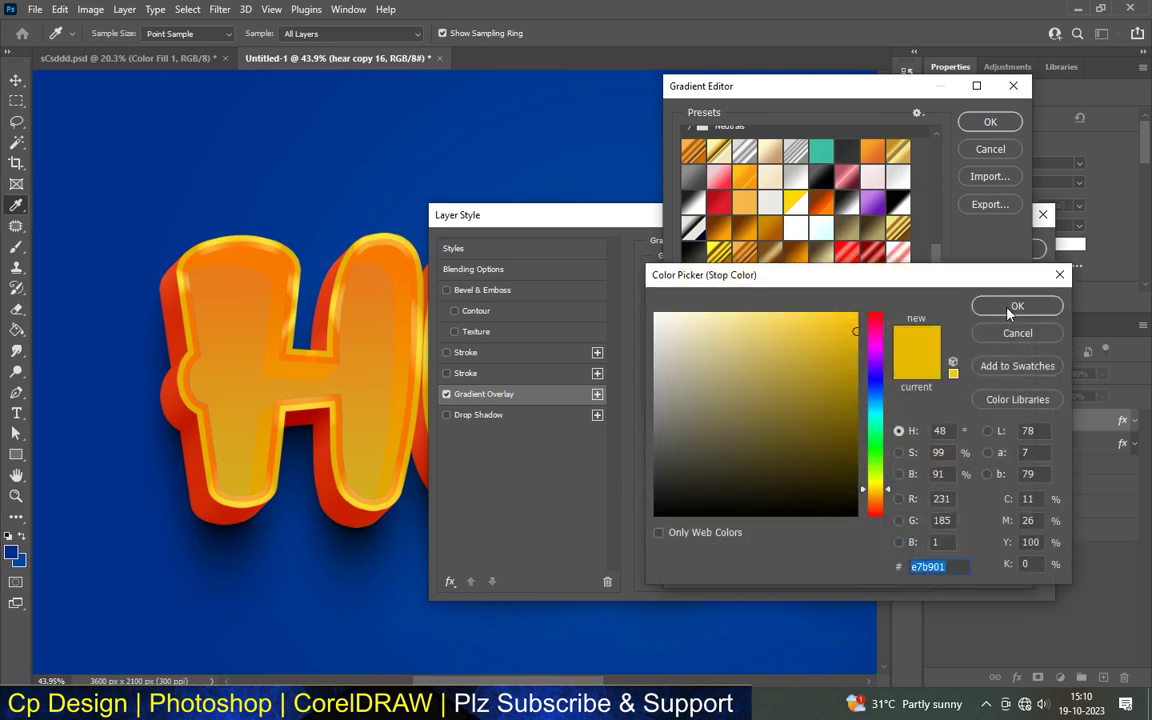
left_click(1016, 306)
left_click(1007, 477)
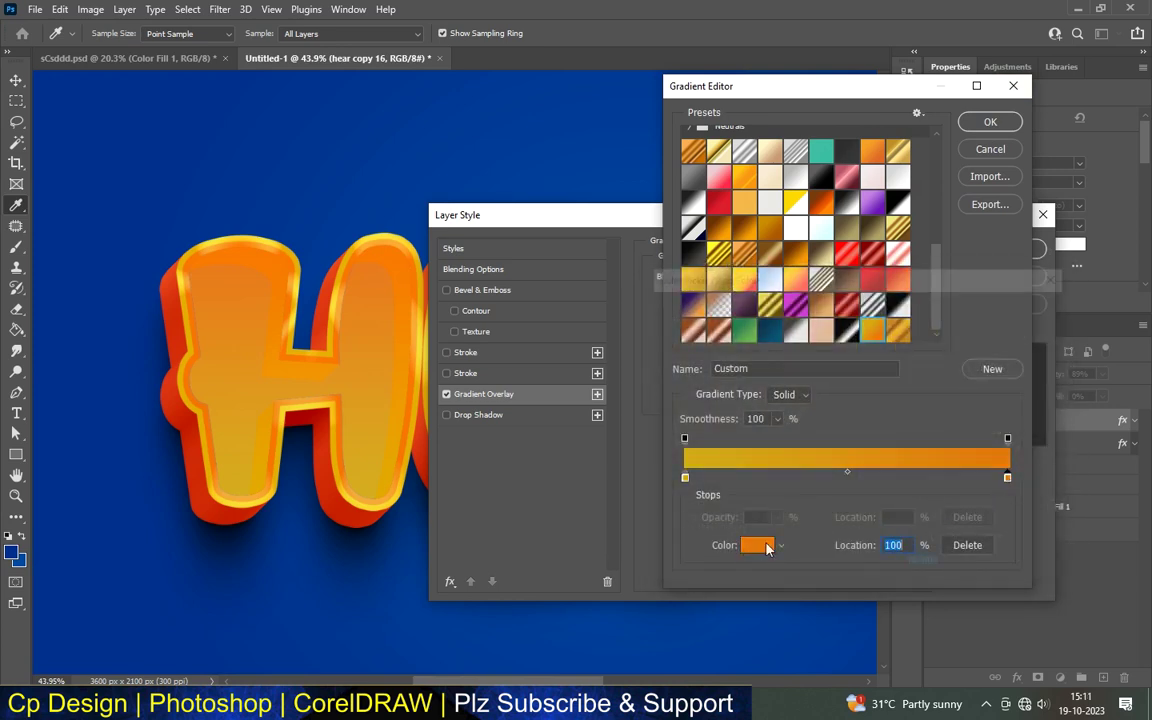
left_click(757, 545)
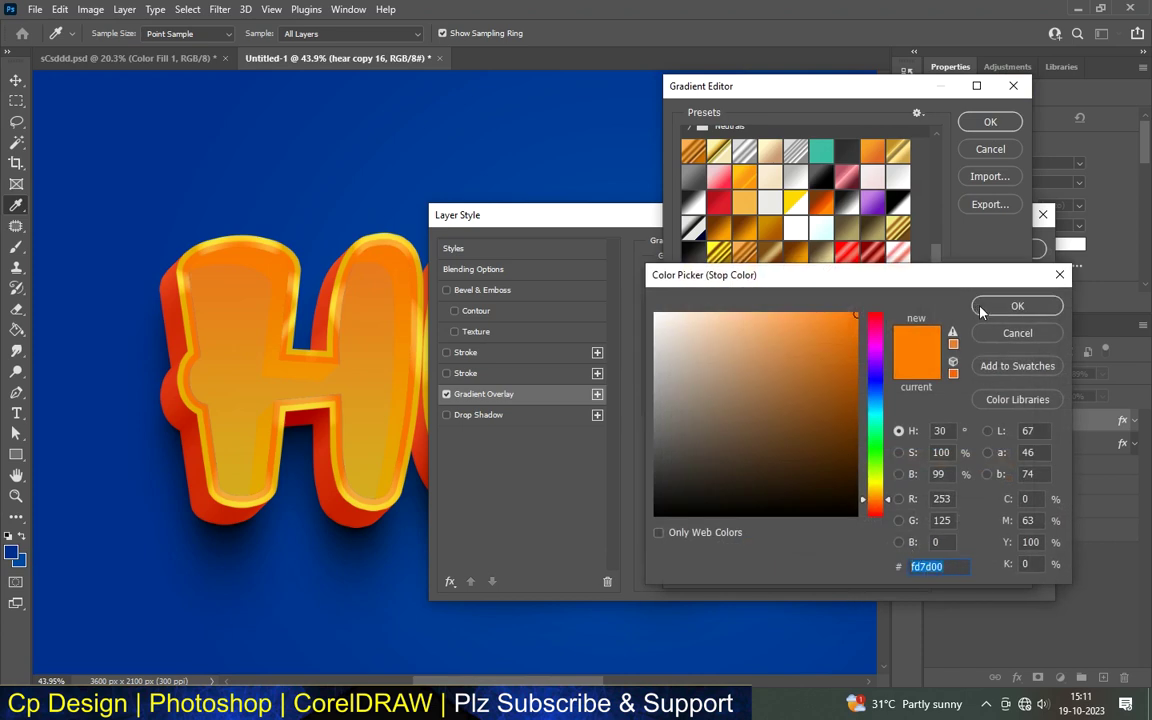
left_click(1017, 306)
left_click(990, 121)
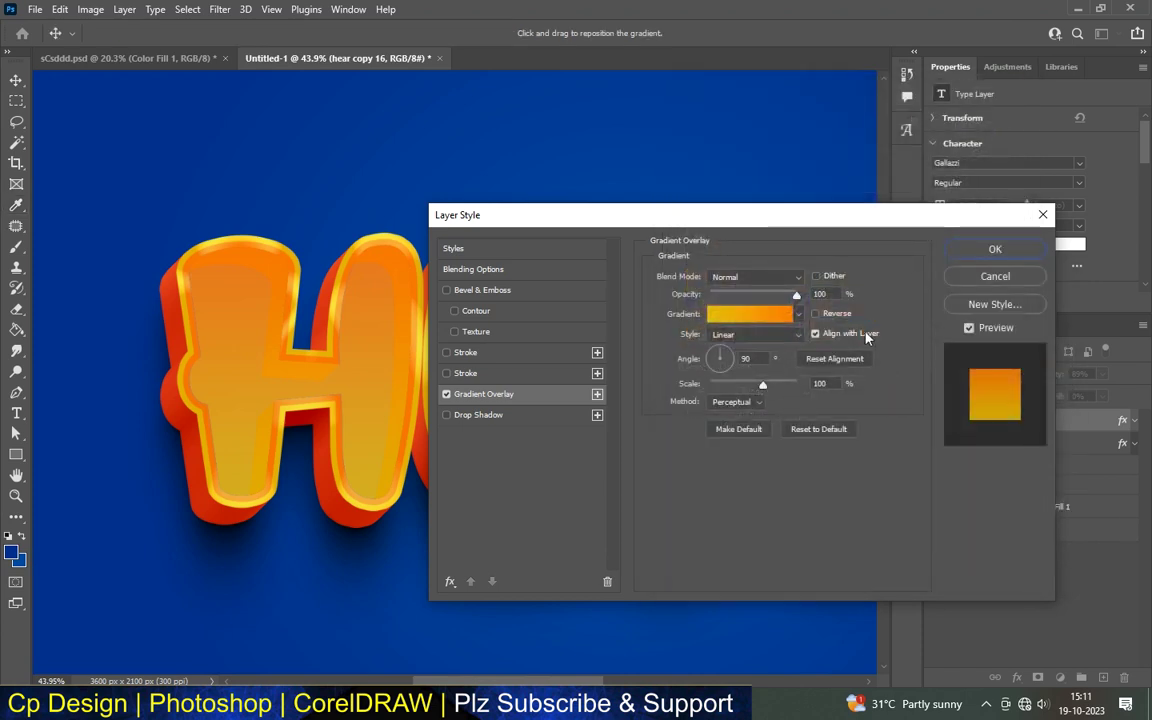
- Reverse the overlay gradient, scale it to 101%, and delete the extra Stroke effect
left_click(816, 314)
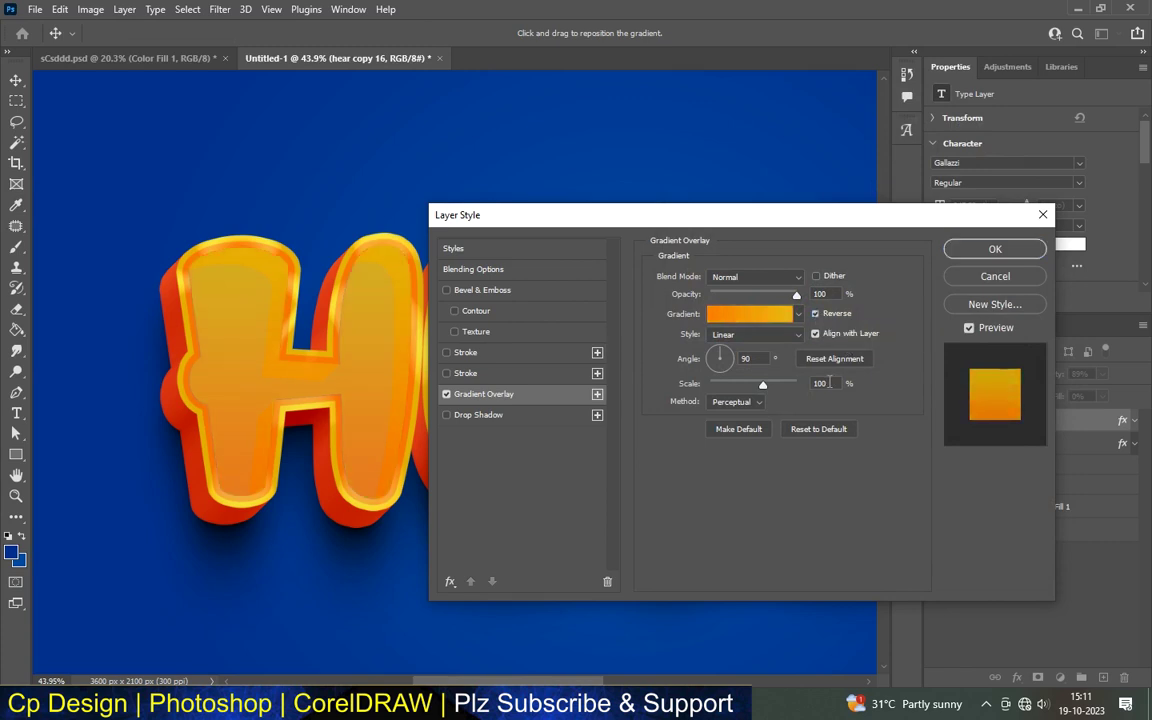
left_click_drag(763, 385, 763, 389)
type("101")
left_click(468, 373)
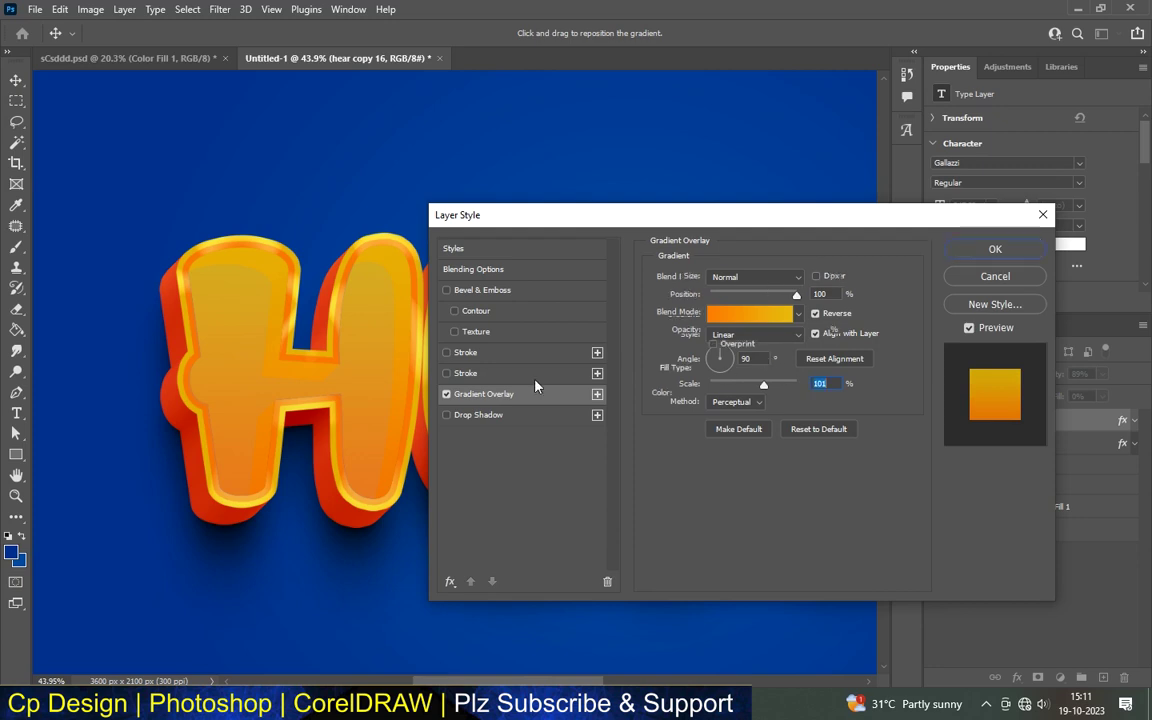
left_click(607, 581)
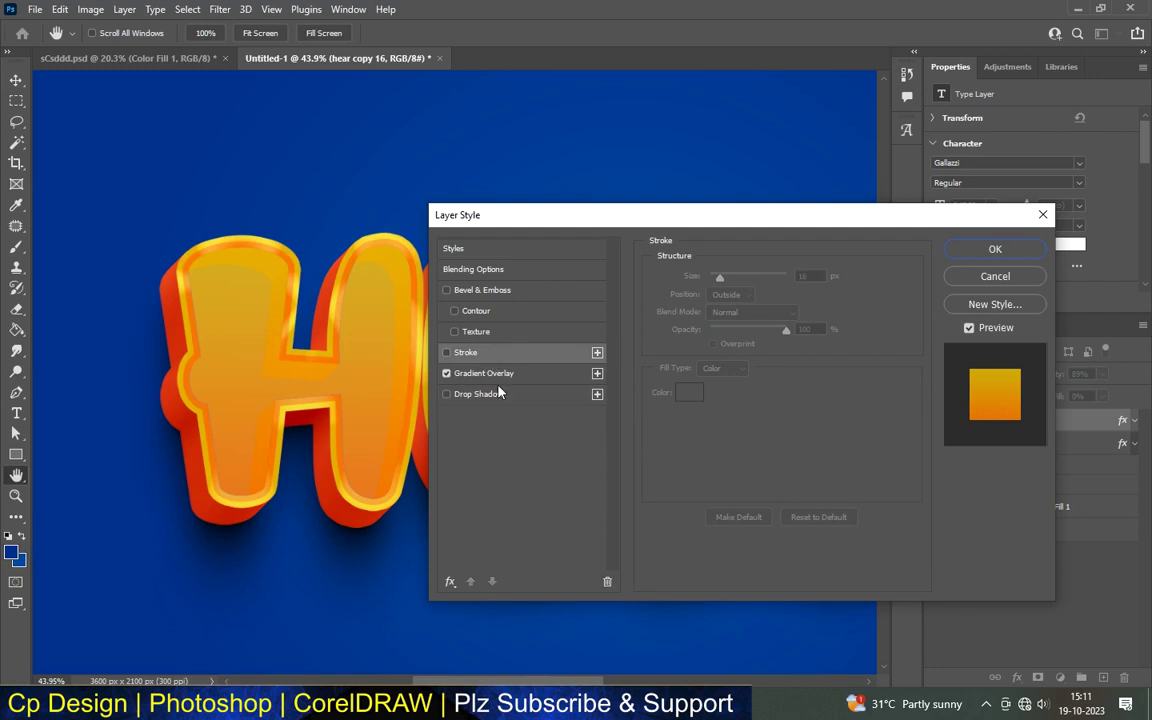
left_click(512, 376)
left_click(468, 352)
- Add a Satin effect coloured yellow e7b901 to hear copy 16
left_click(450, 581)
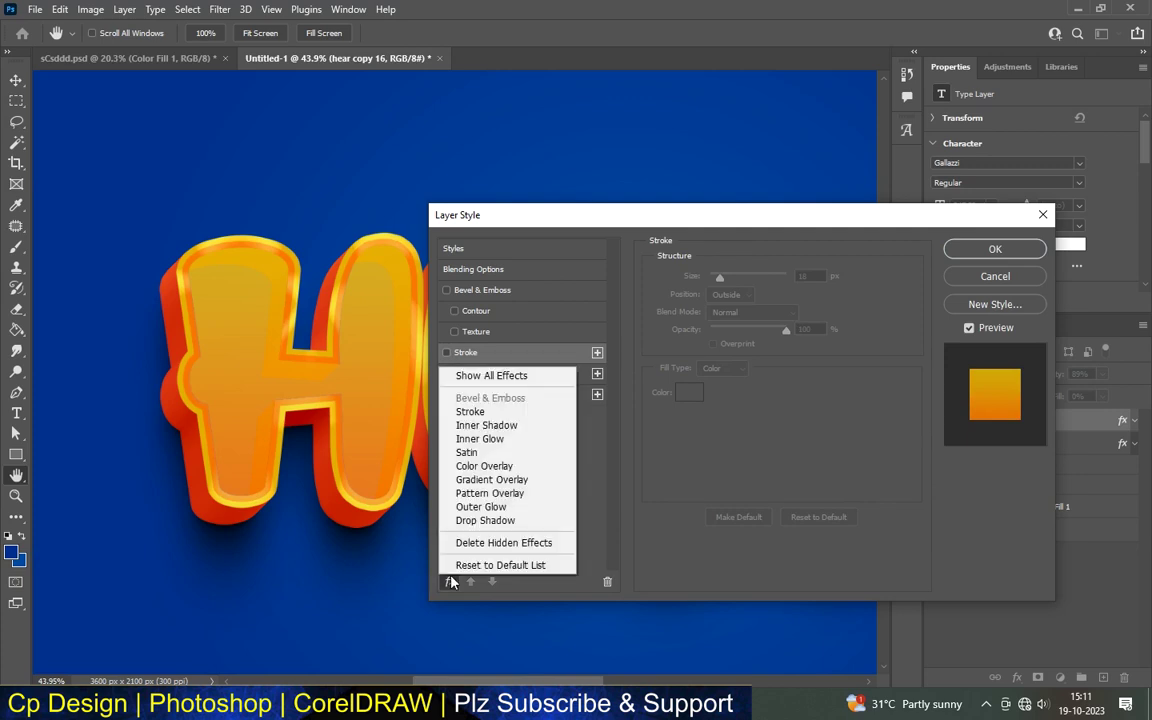
left_click(485, 450)
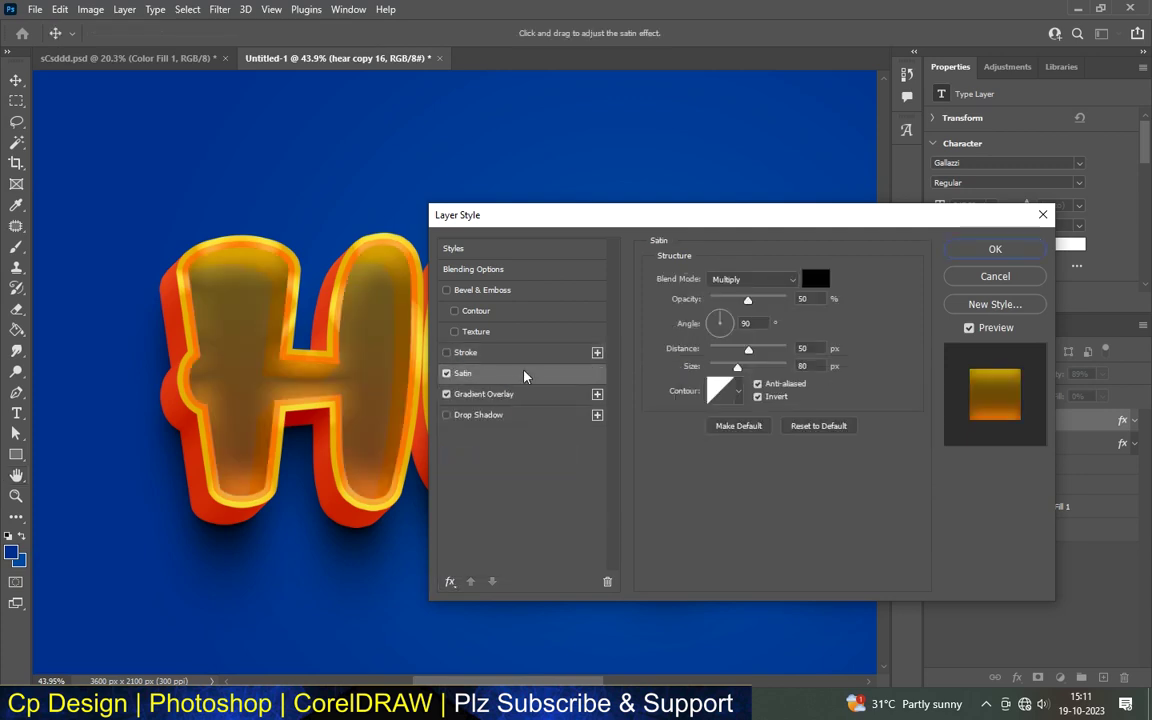
left_click(822, 283)
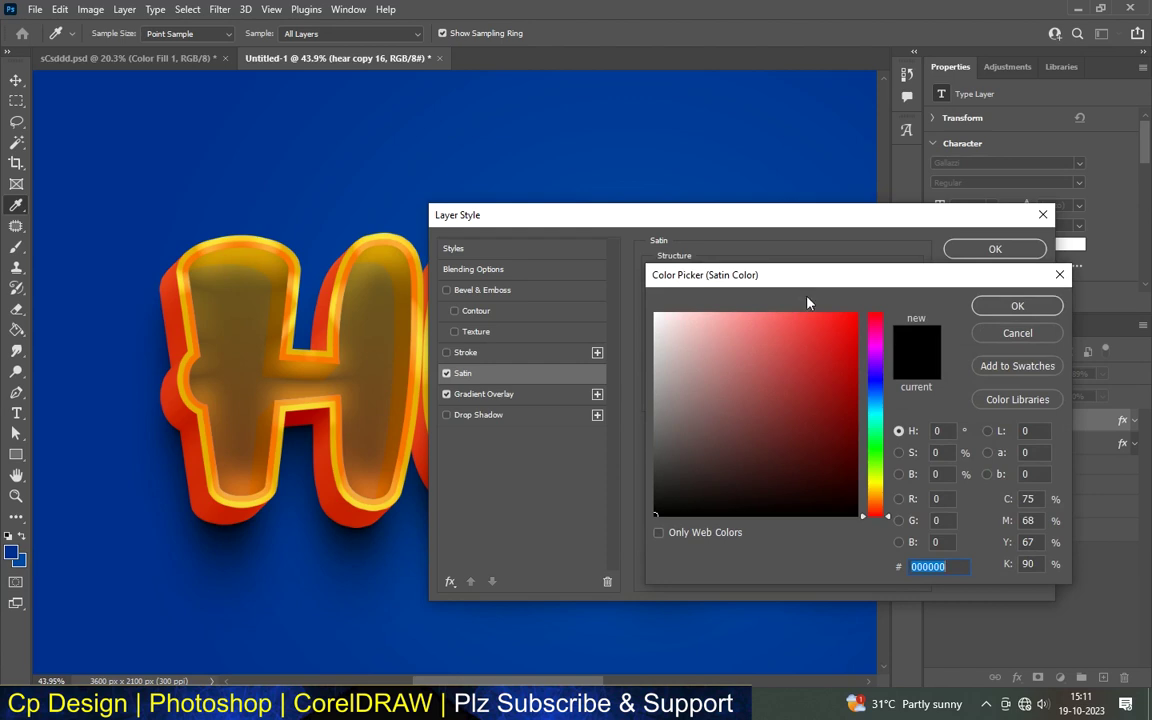
type("0000e7")
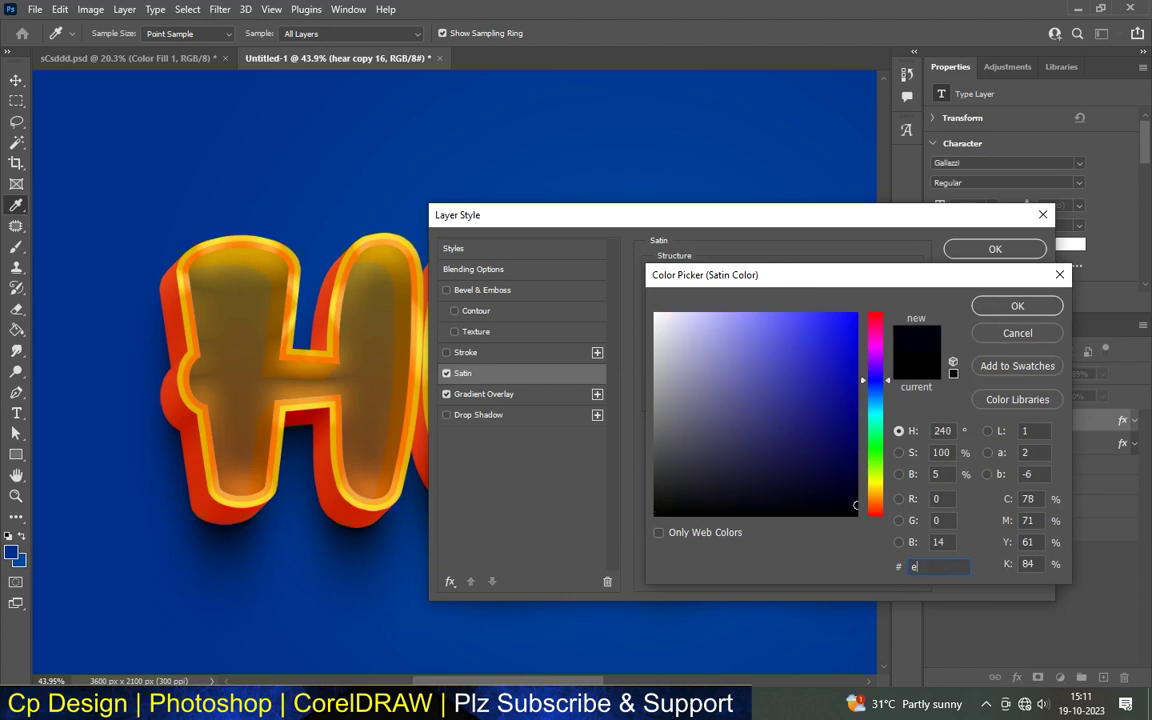
type("b")
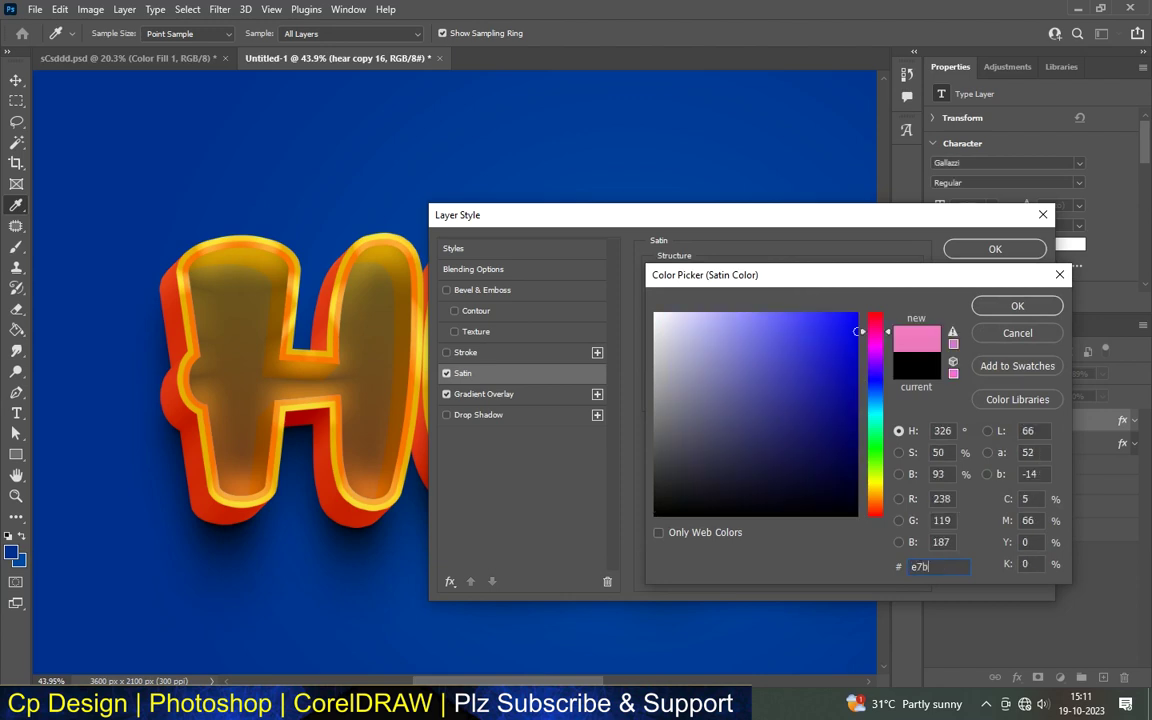
type("9")
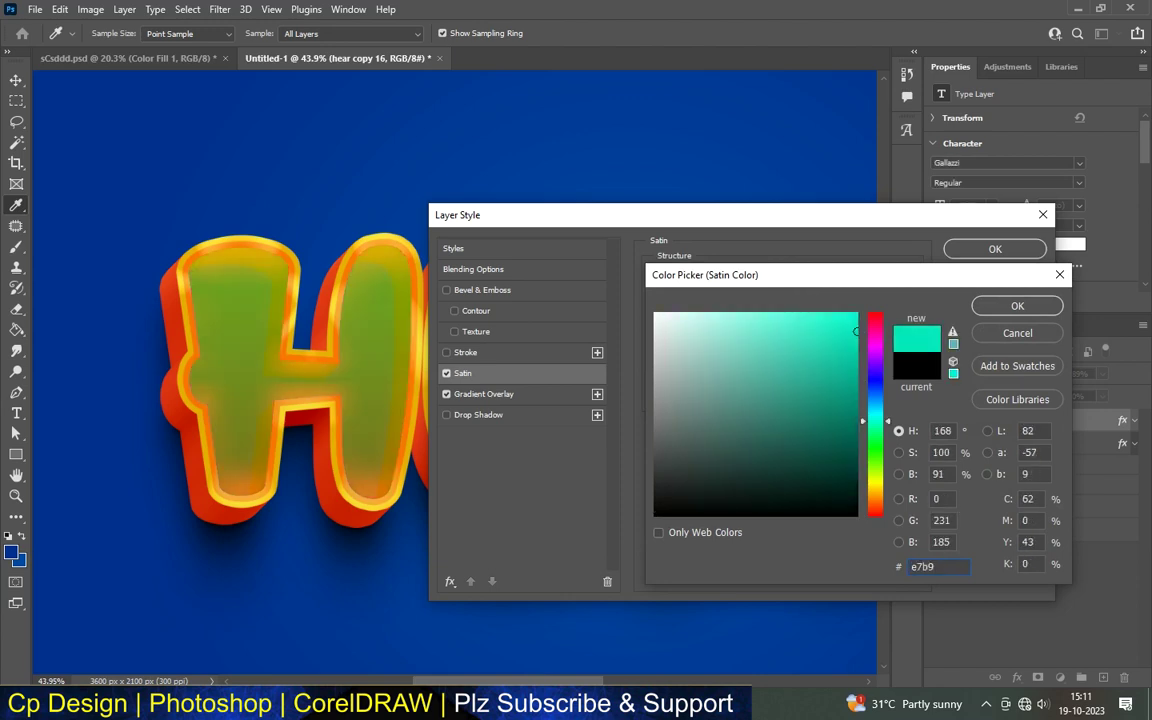
type("01")
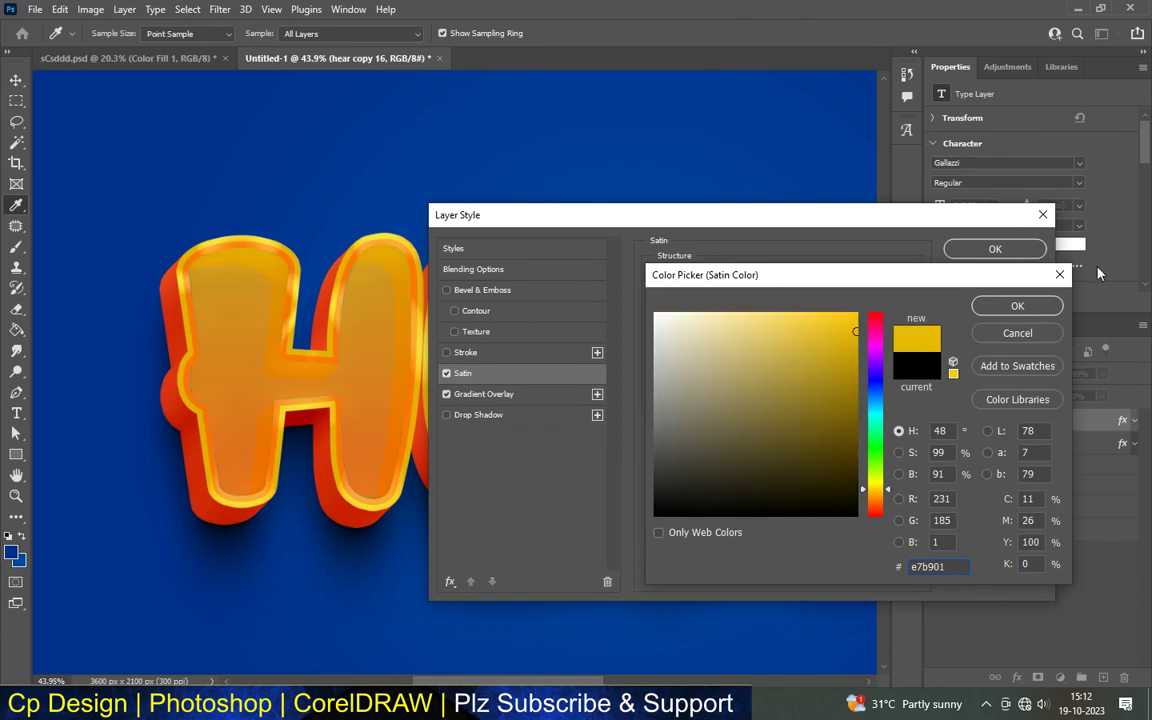
left_click(1013, 307)
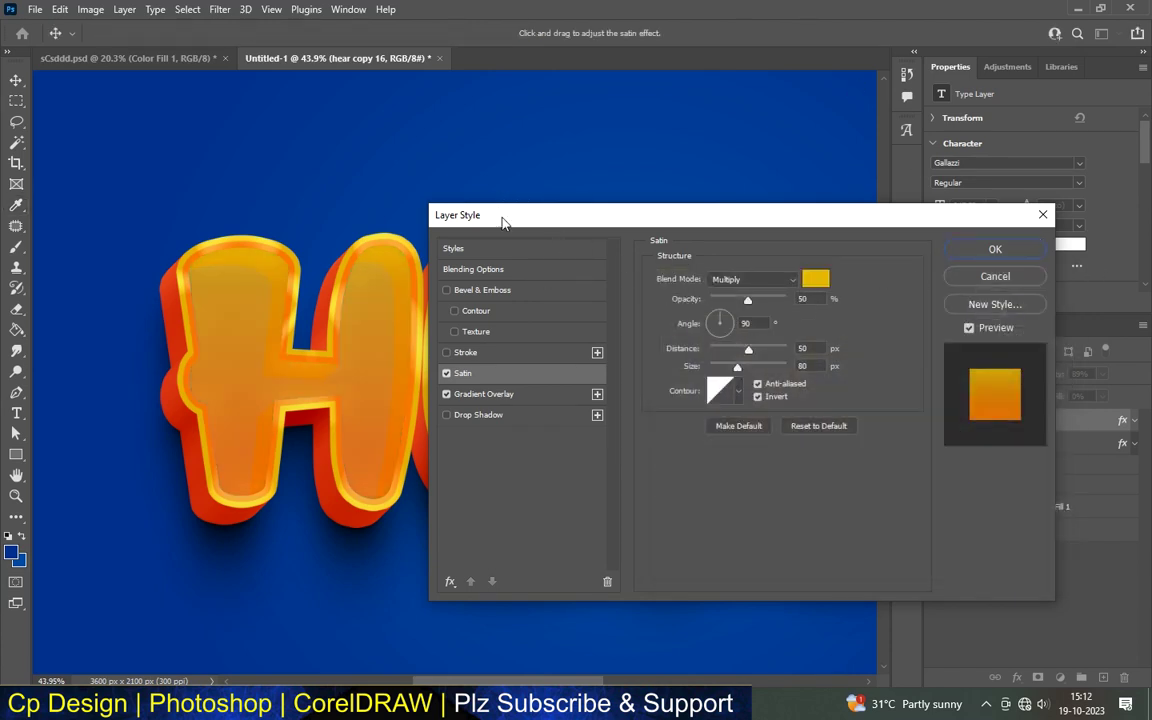
- Check the Gradient Overlay opacity, then display the layer's general Blending Options
left_click(488, 398)
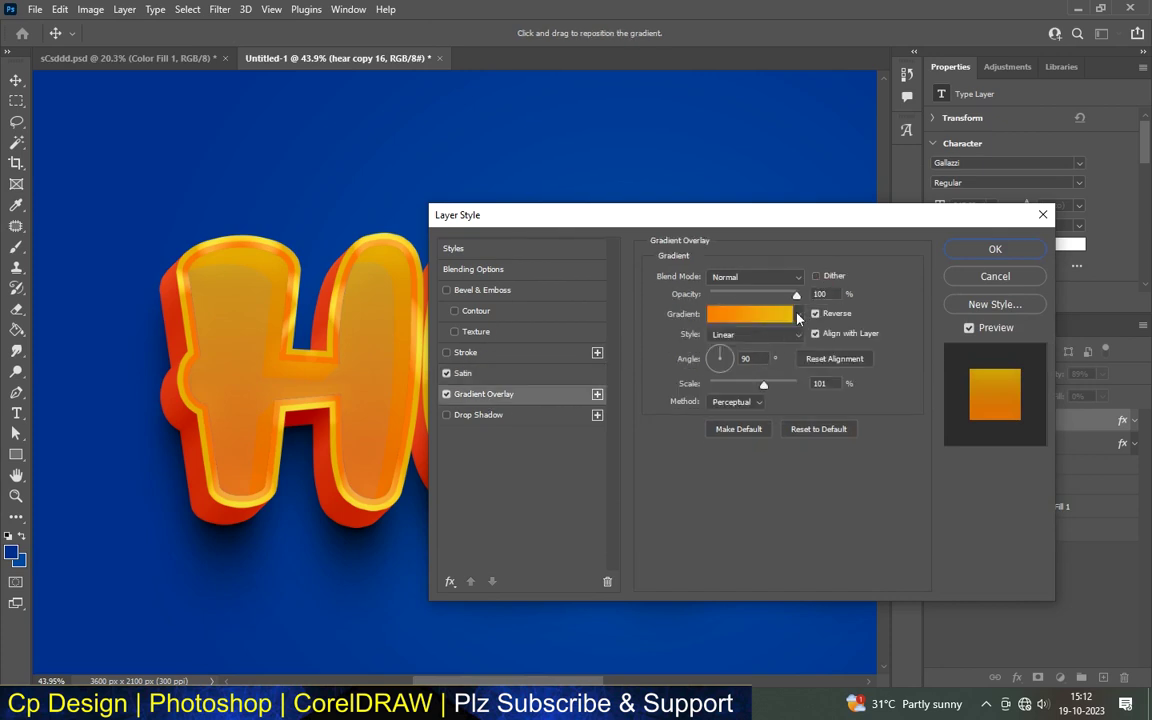
double_click(839, 293)
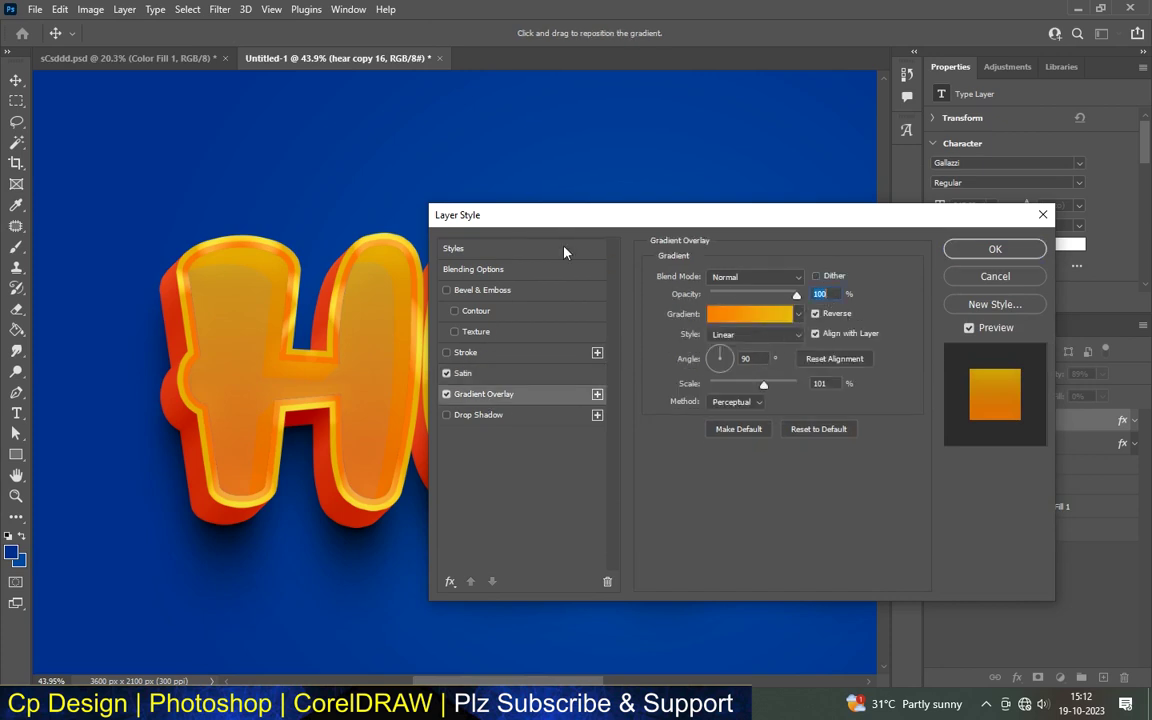
left_click(500, 270)
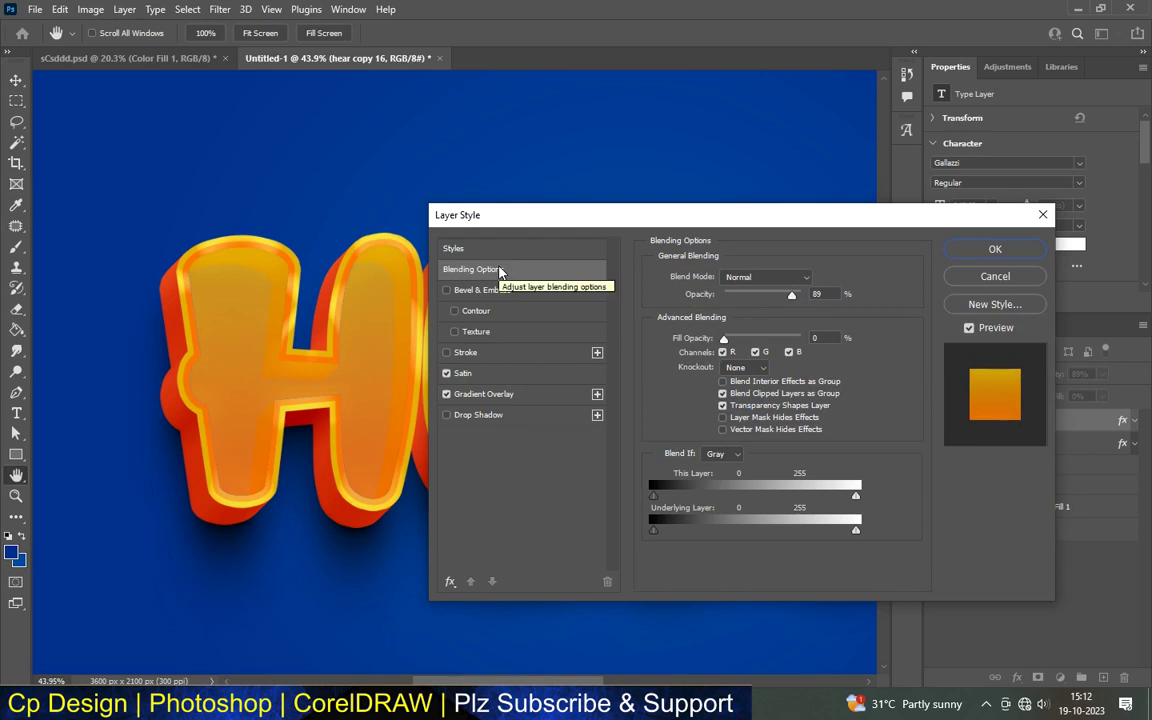
- Raise the layer opacity from 89% to 100% and keep the yellow Satin colour
left_click_drag(792, 294, 834, 301)
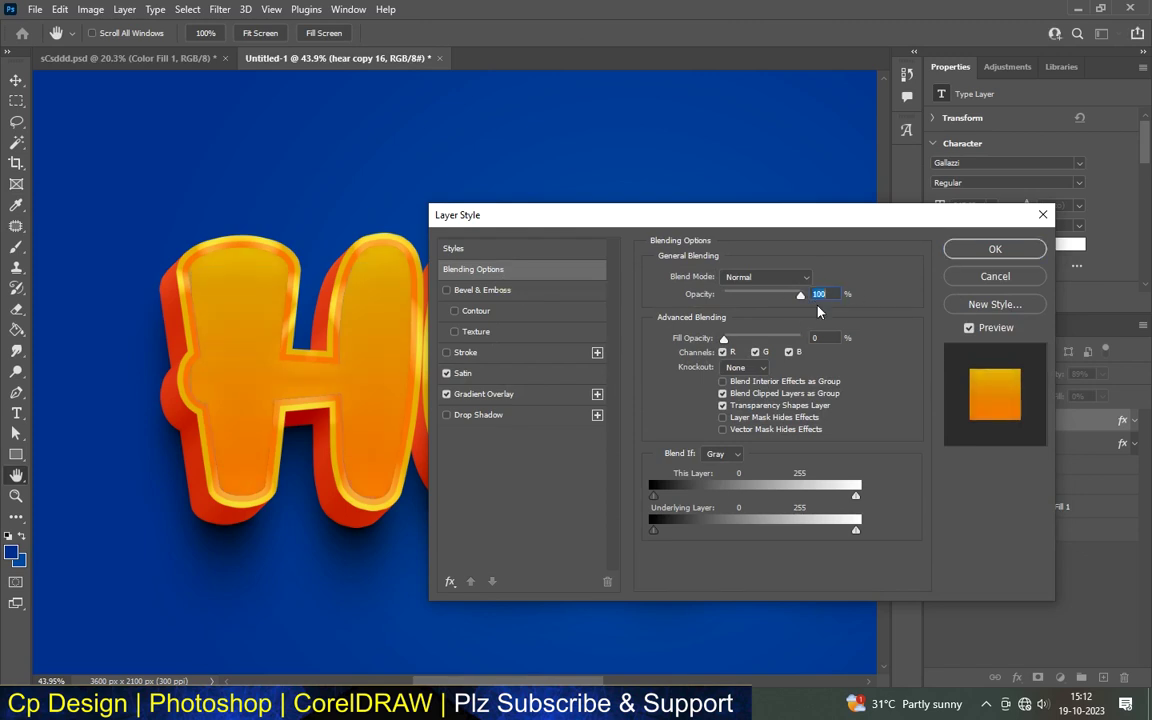
left_click(490, 394)
left_click(515, 374)
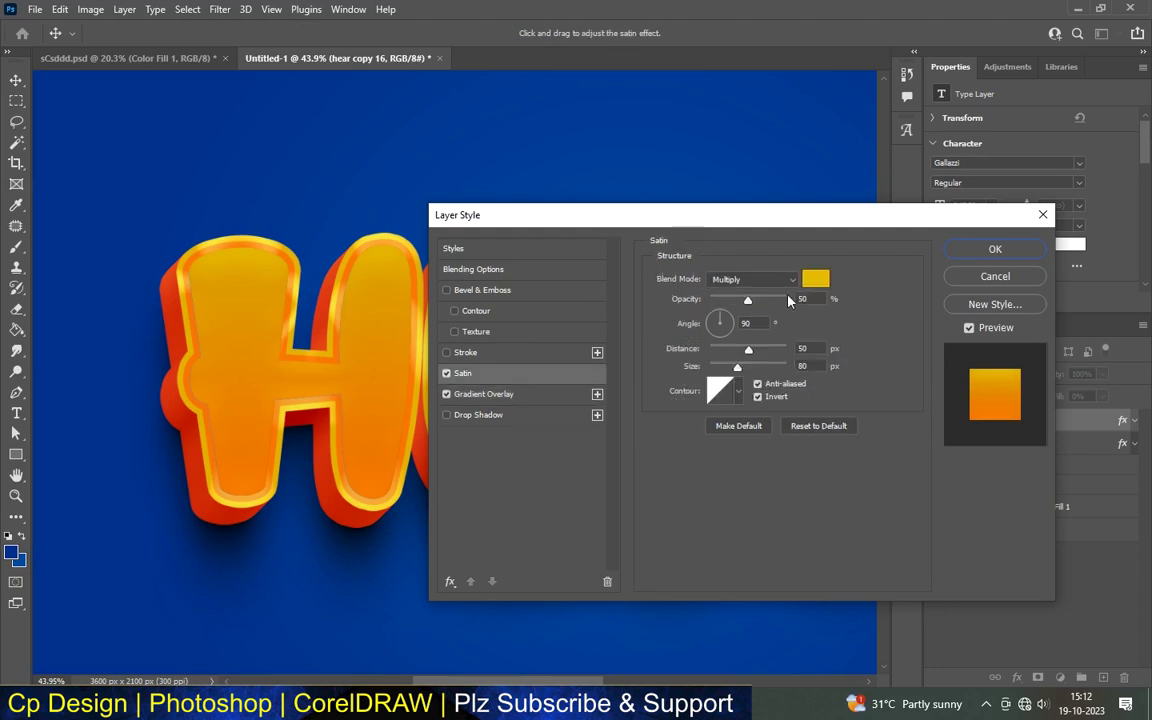
left_click(816, 281)
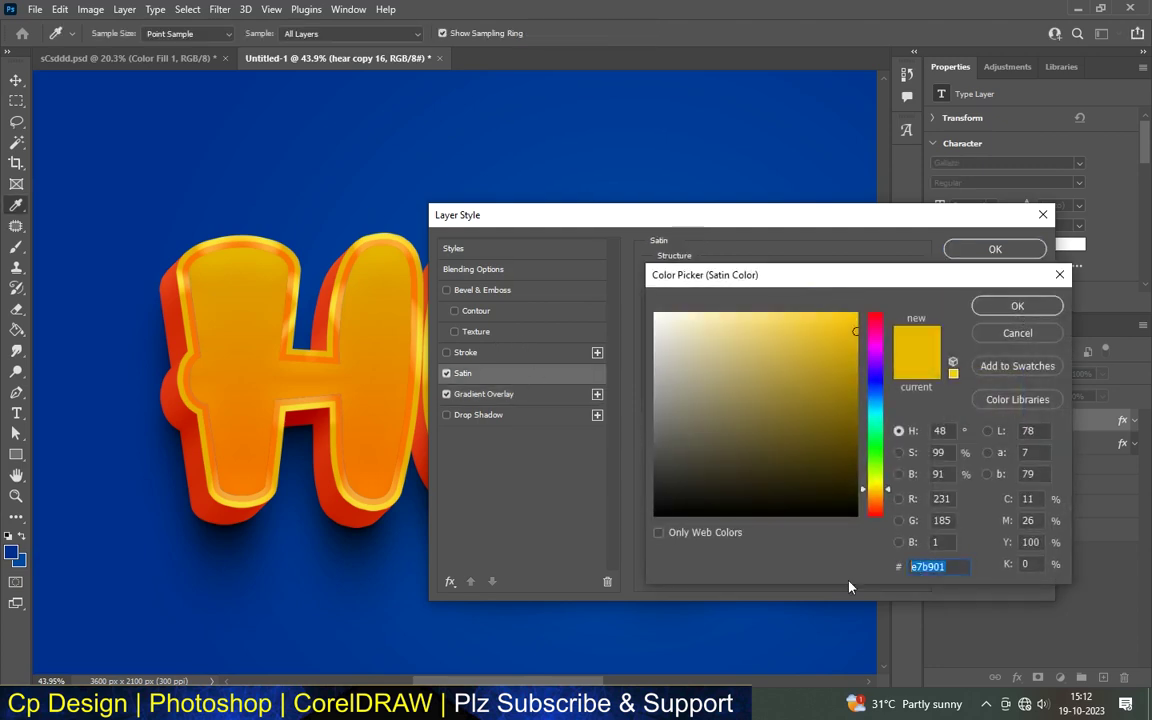
left_click(1012, 310)
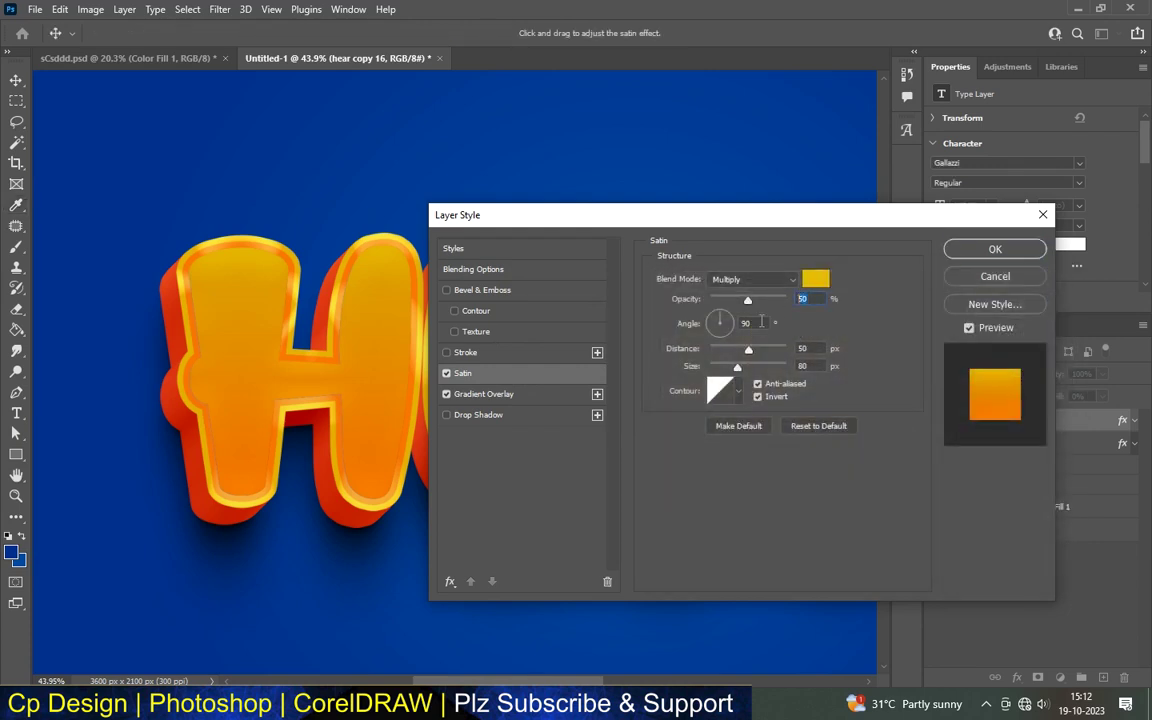
- Set the Satin to 65% opacity, 208 px distance and 250 px size
double_click(802, 298)
type("65")
key("Tab")
type("20")
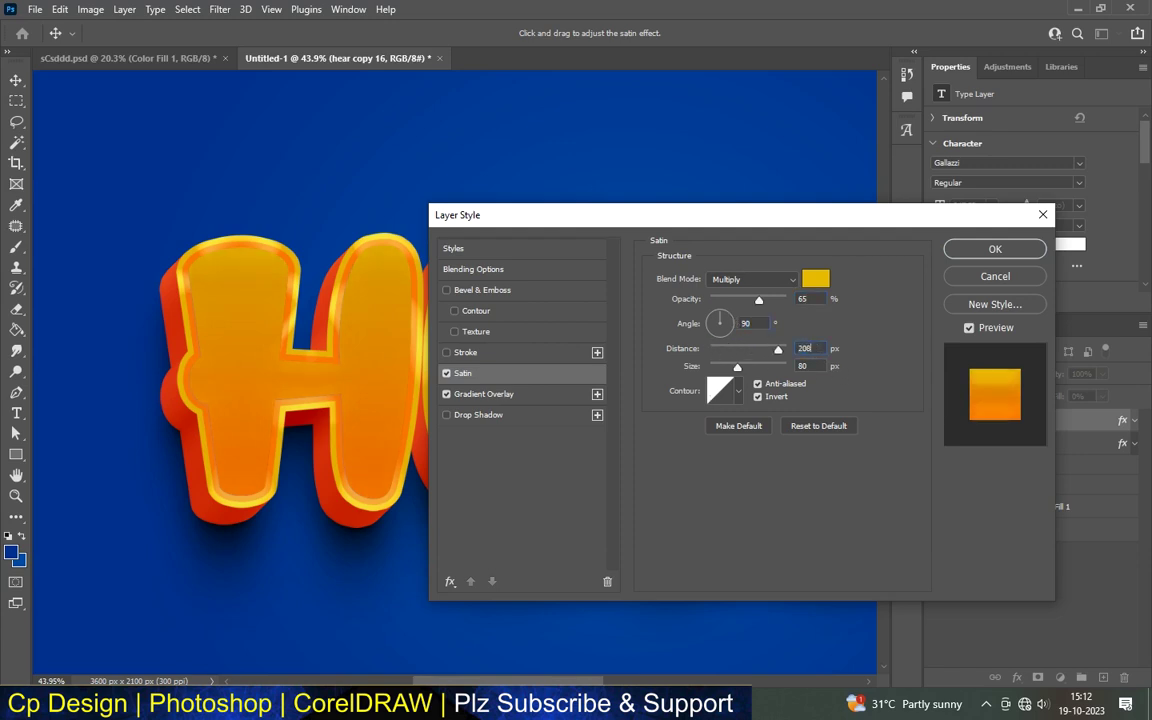
type("8")
left_click(802, 366)
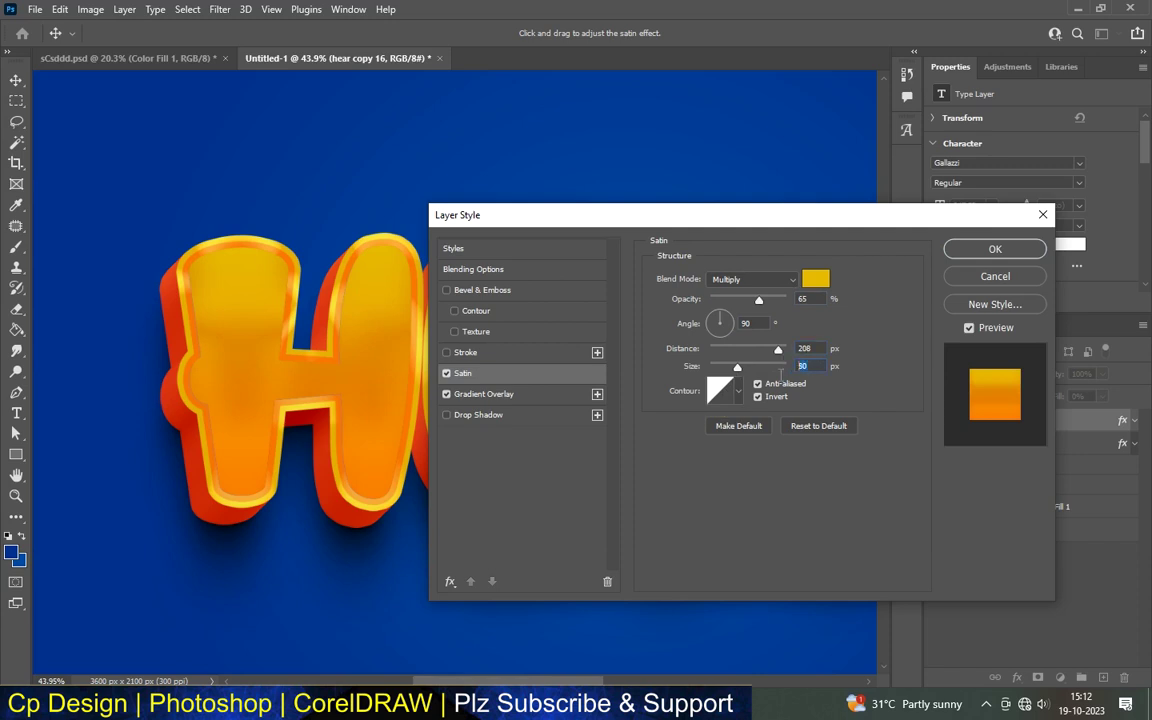
type("250")
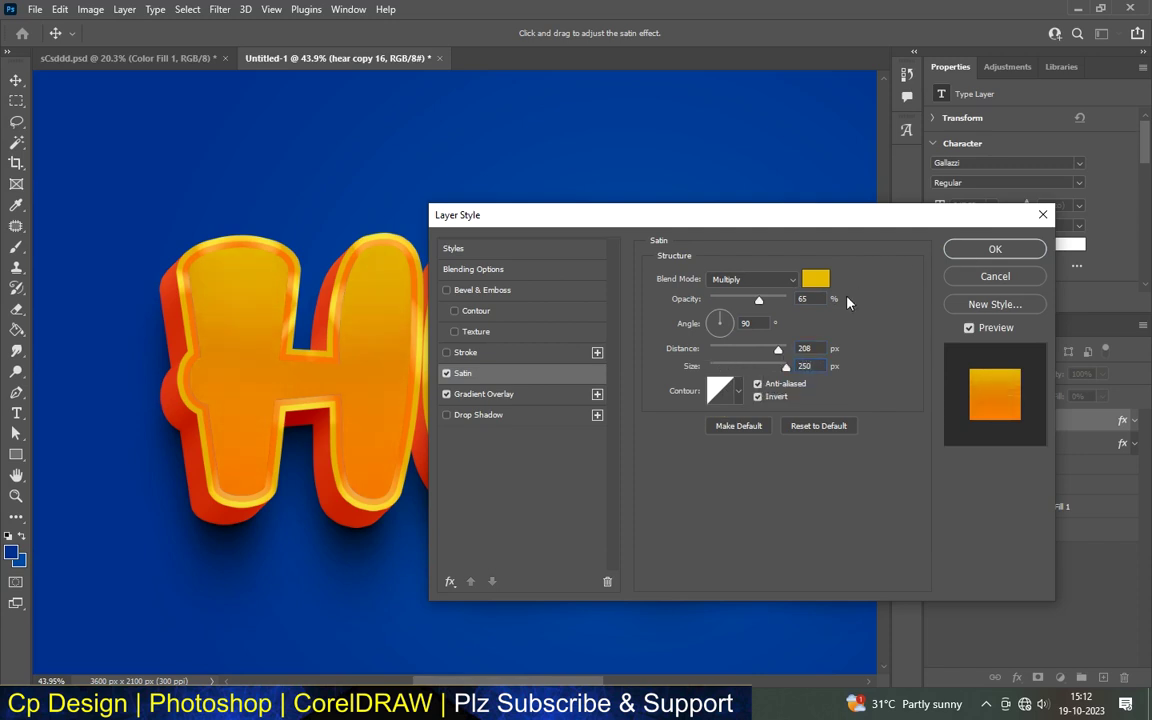
- Add an Inner Glow using a yellow-to-orange preset gradient
left_click(450, 582)
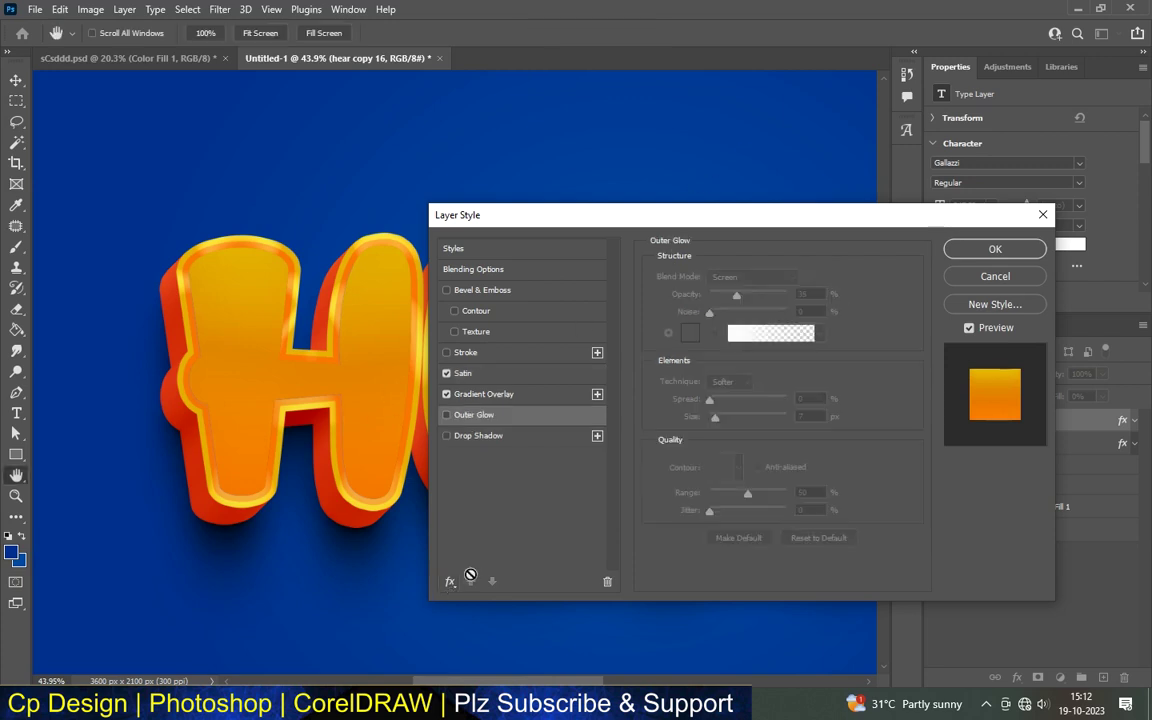
left_click(450, 582)
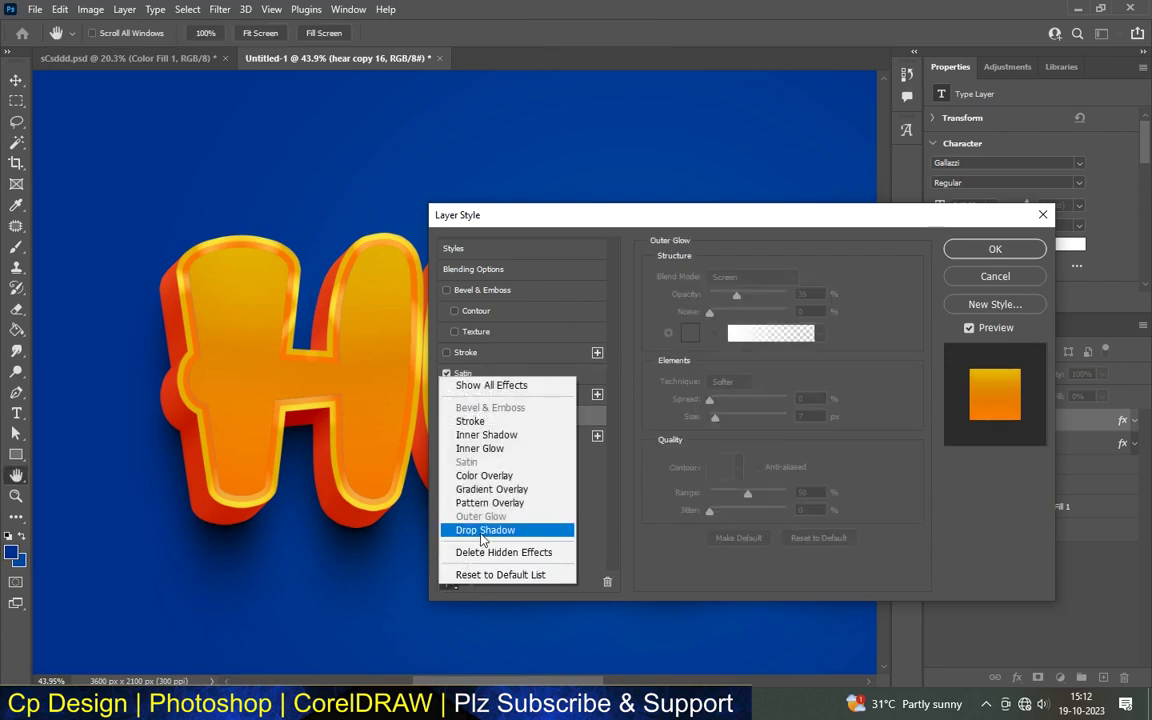
left_click(487, 432)
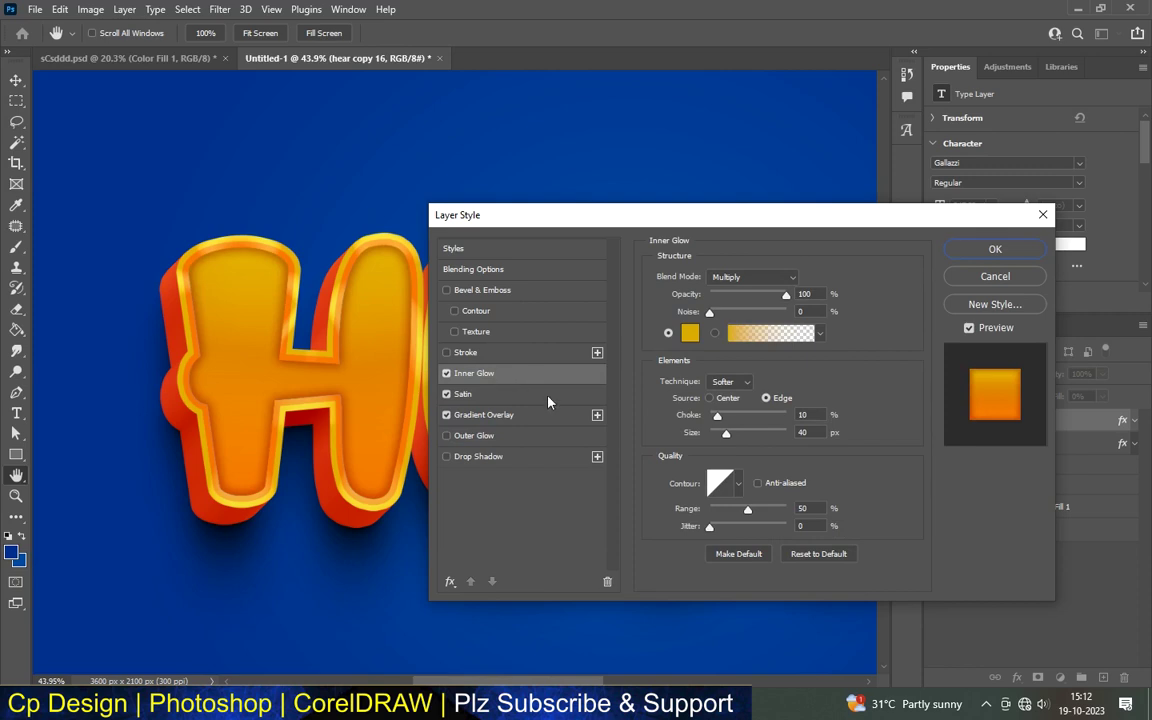
left_click(760, 334)
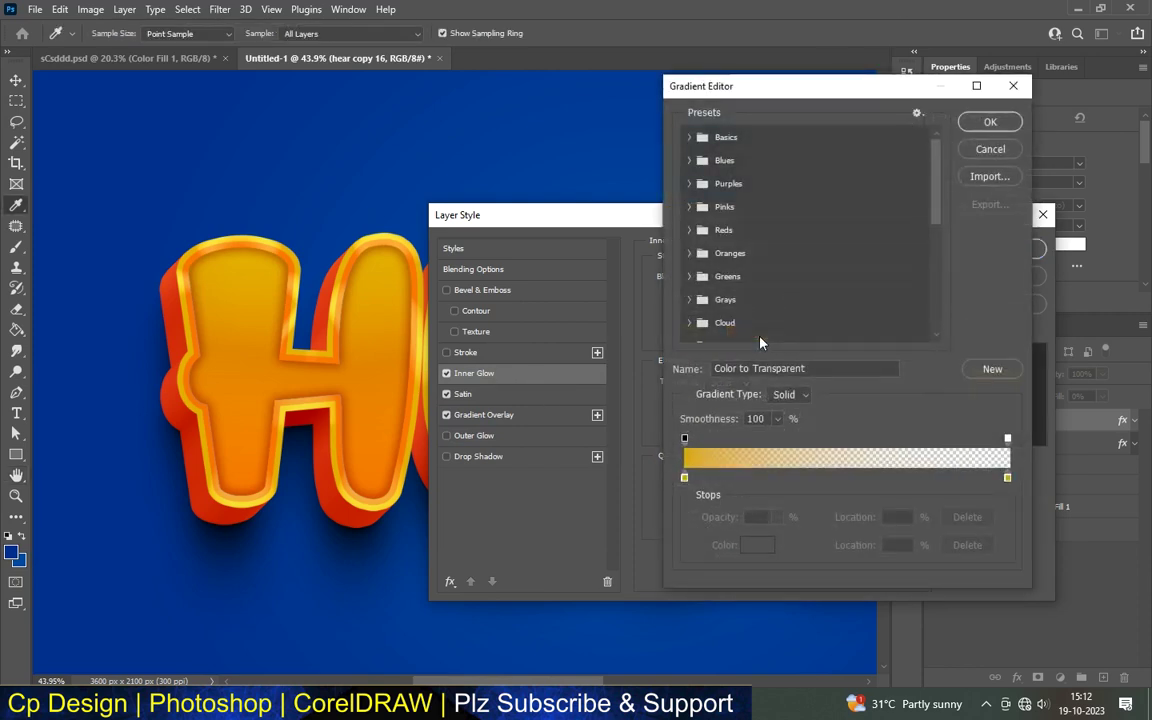
left_click(690, 139)
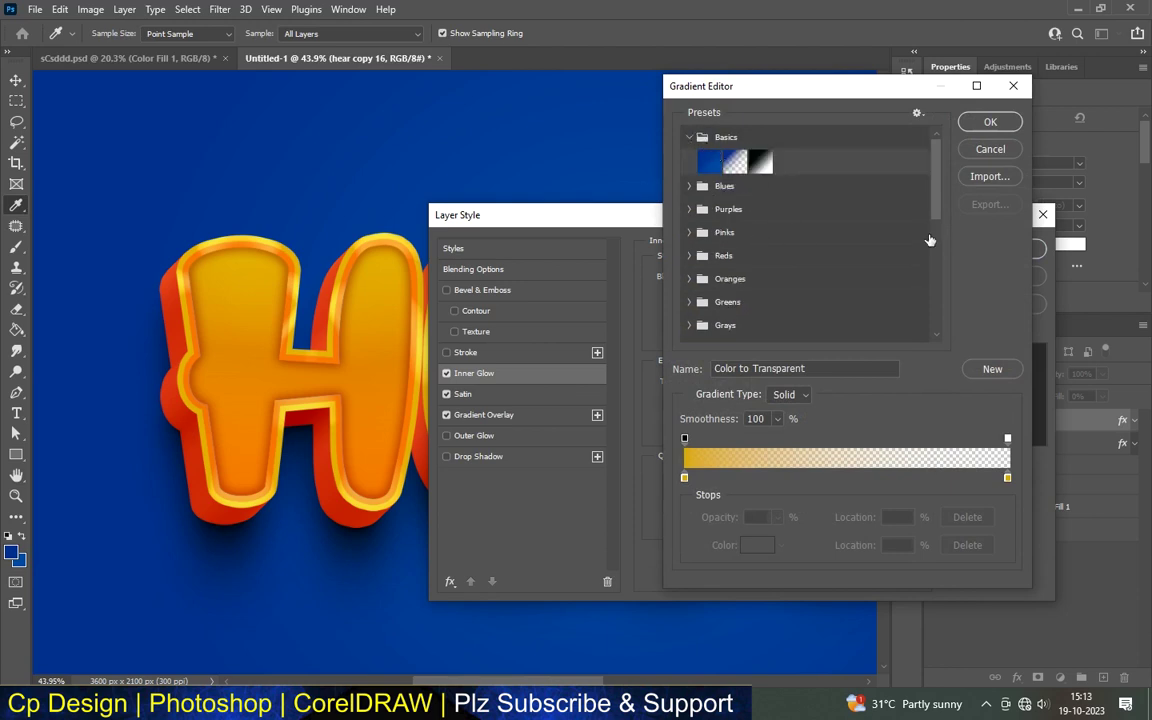
left_click_drag(936, 163, 921, 394)
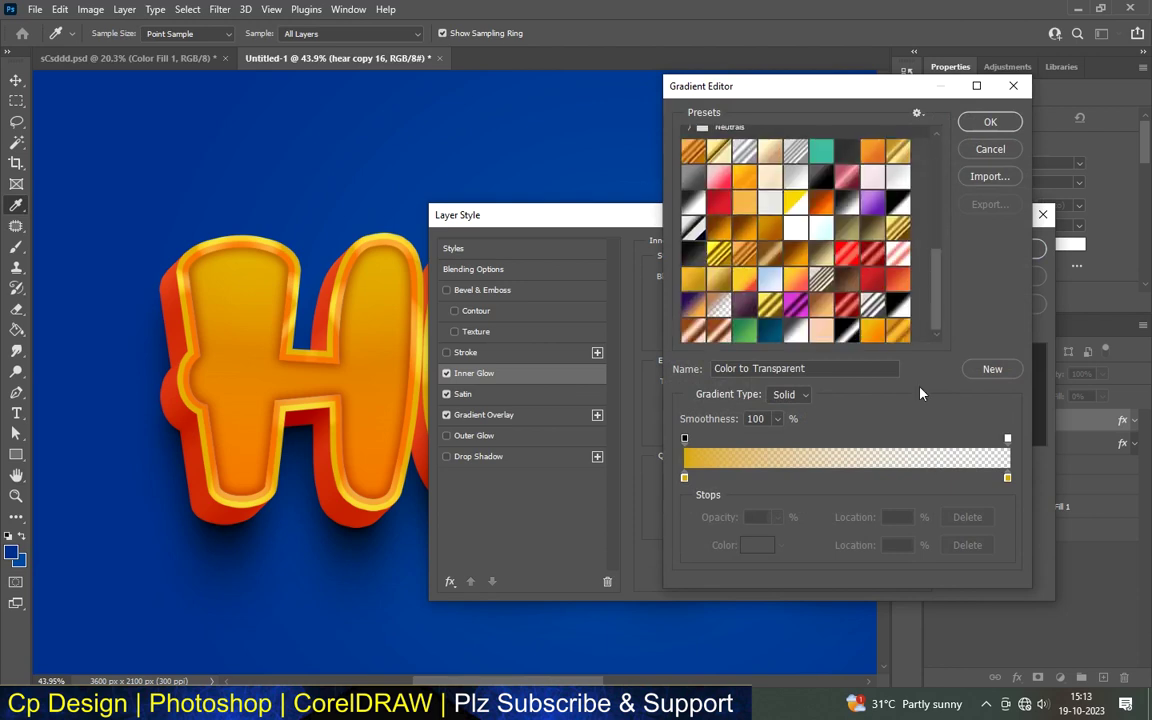
left_click(872, 330)
left_click(988, 122)
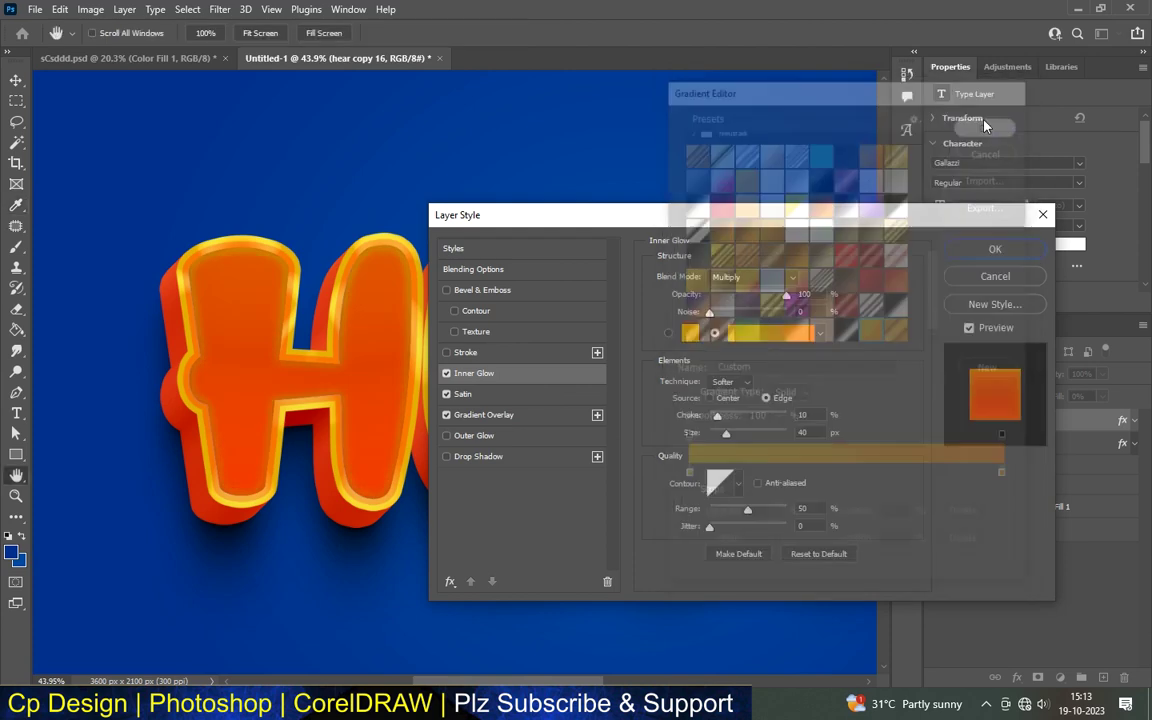
- Set the Inner Glow to Color Dodge at 48% opacity, glowing from the centre
left_click(772, 280)
left_click(730, 383)
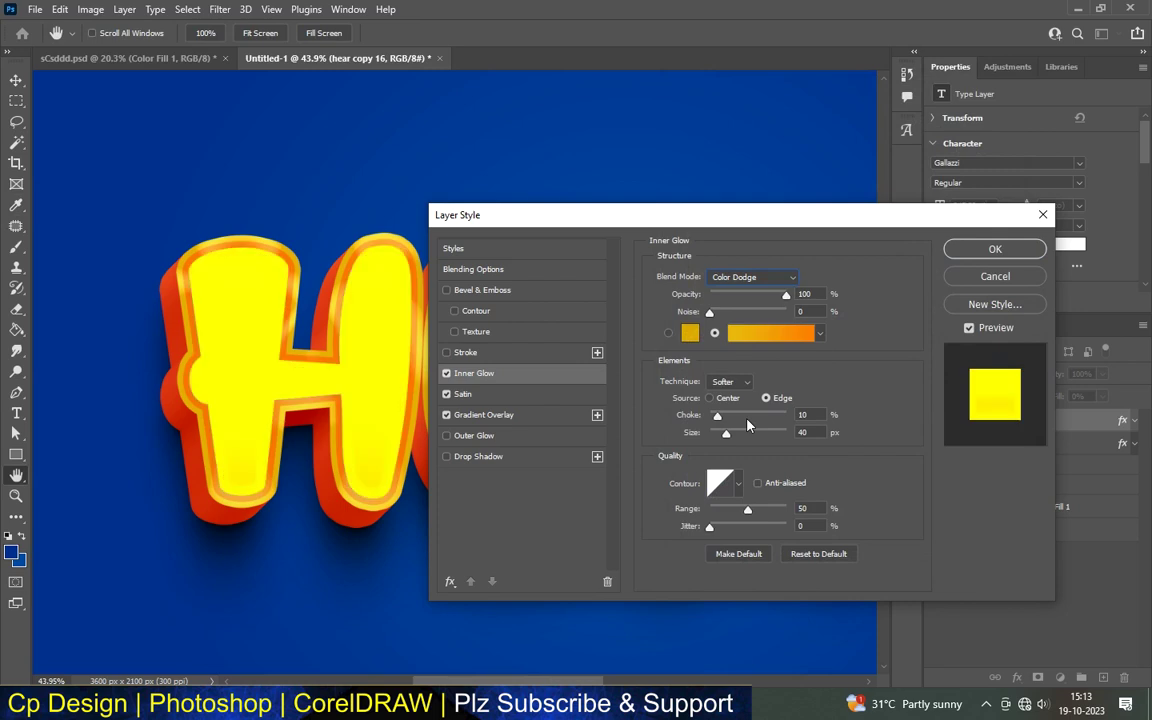
double_click(804, 294)
type("48")
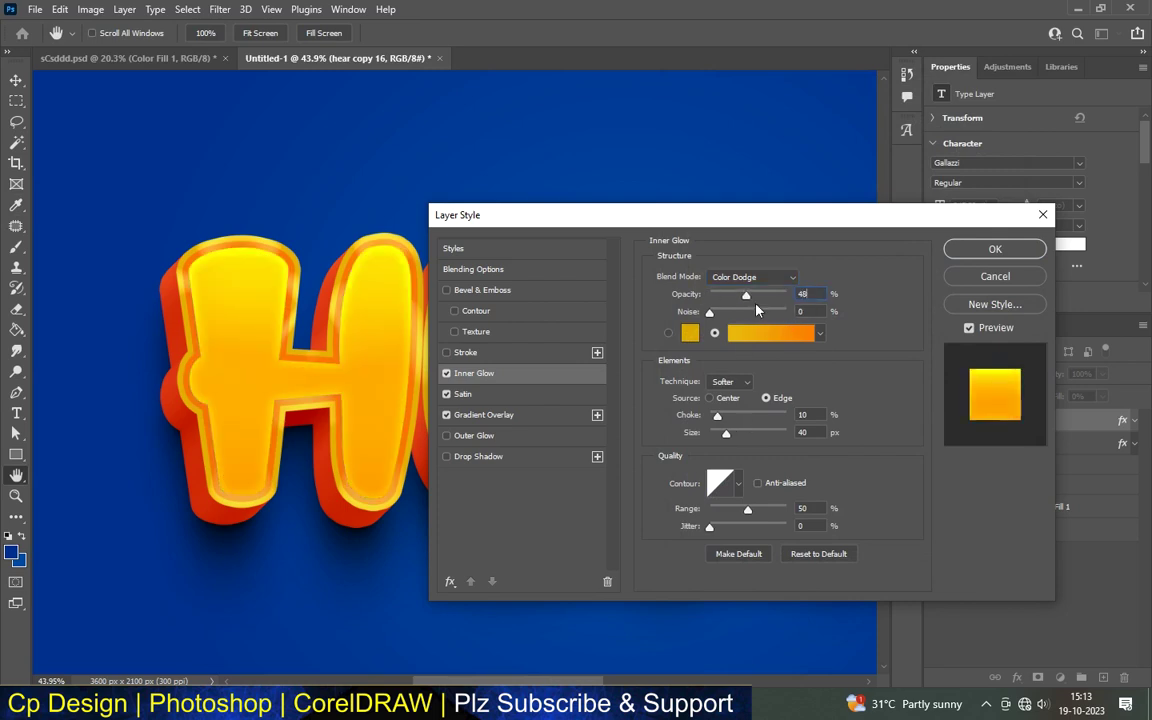
key("Tab")
left_click(729, 382)
left_click(710, 398)
- Give the Inner Glow choke 7, size 90 px, a multi-peak rippled contour and range 71
left_click(716, 415)
type("7")
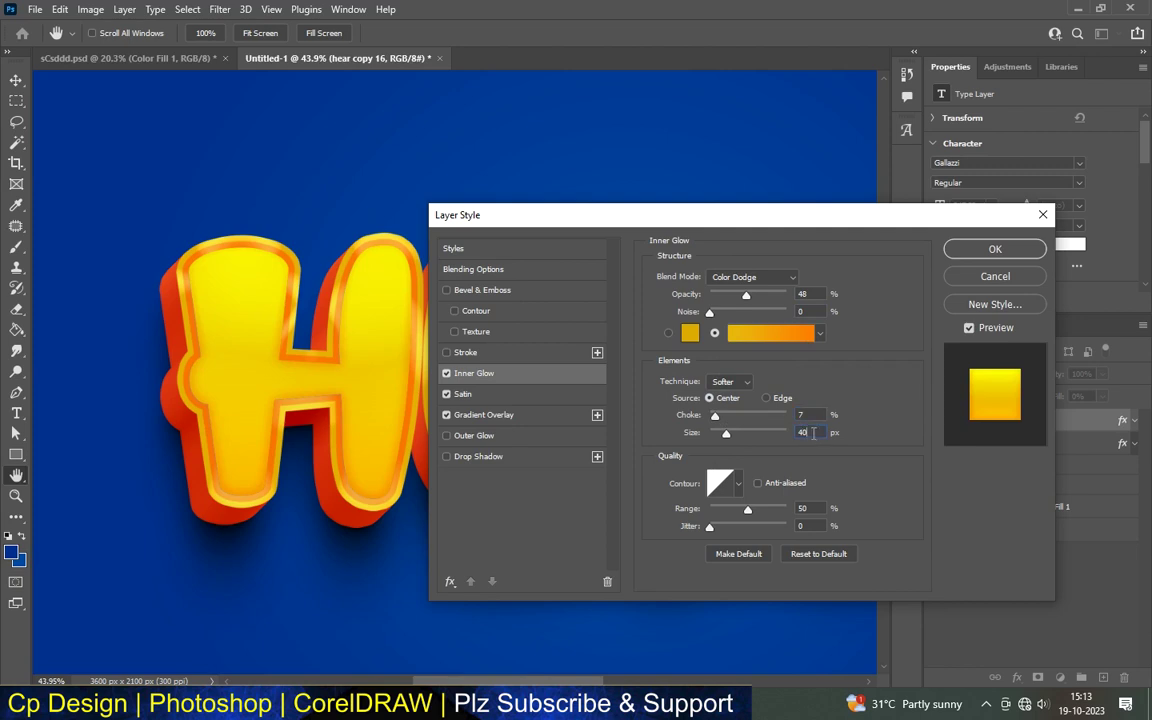
key("Tab")
type("90")
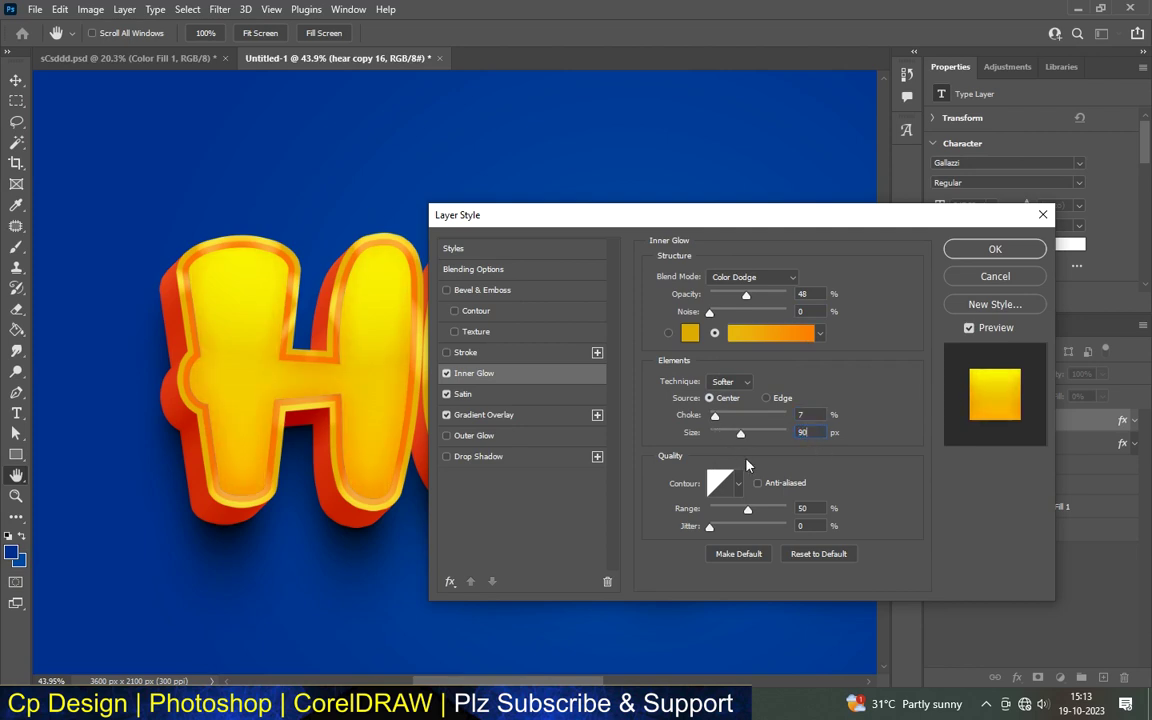
left_click(731, 485)
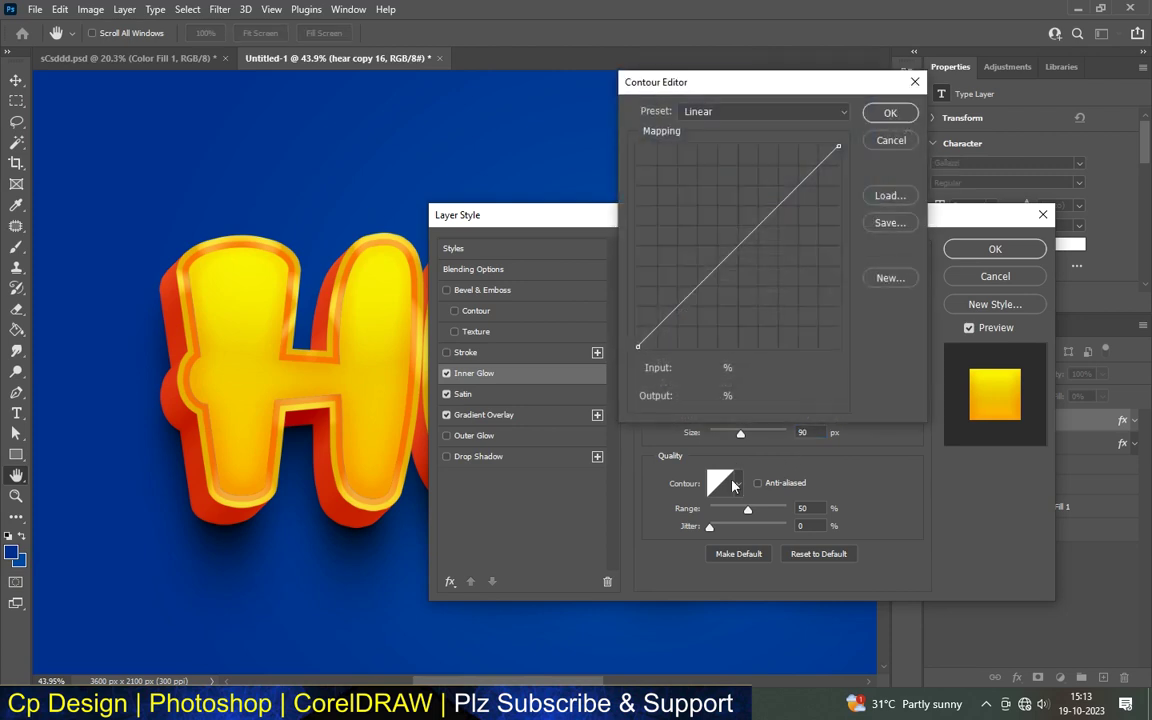
left_click(890, 112)
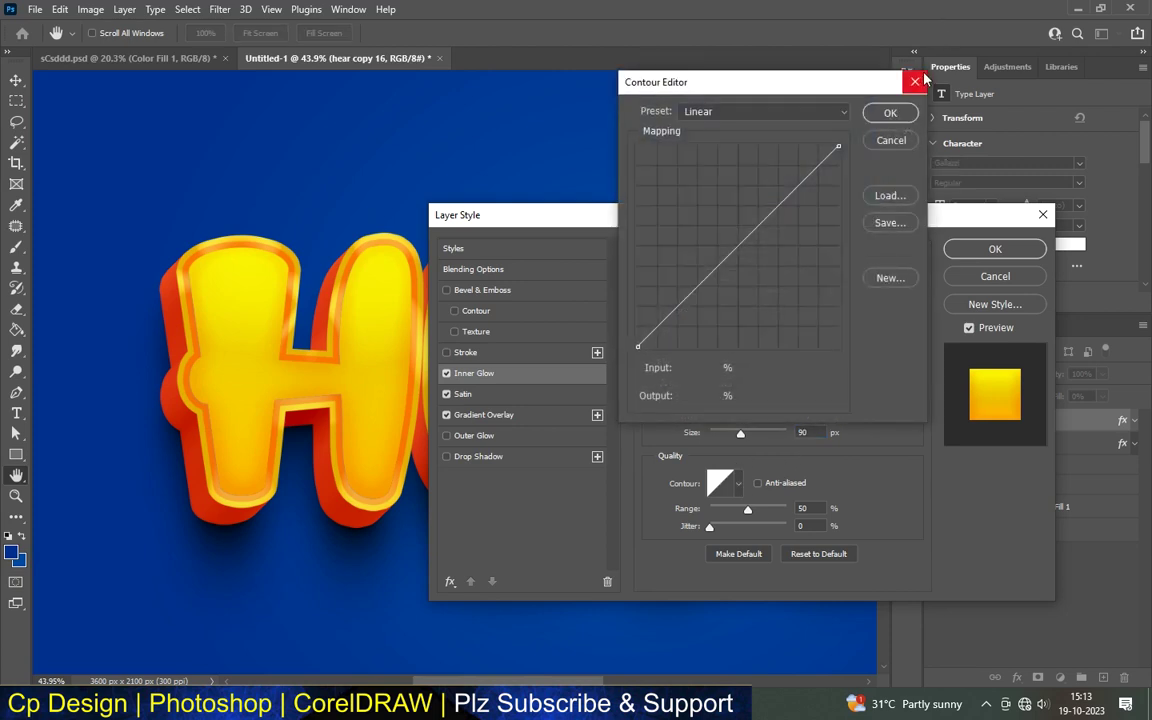
left_click(738, 484)
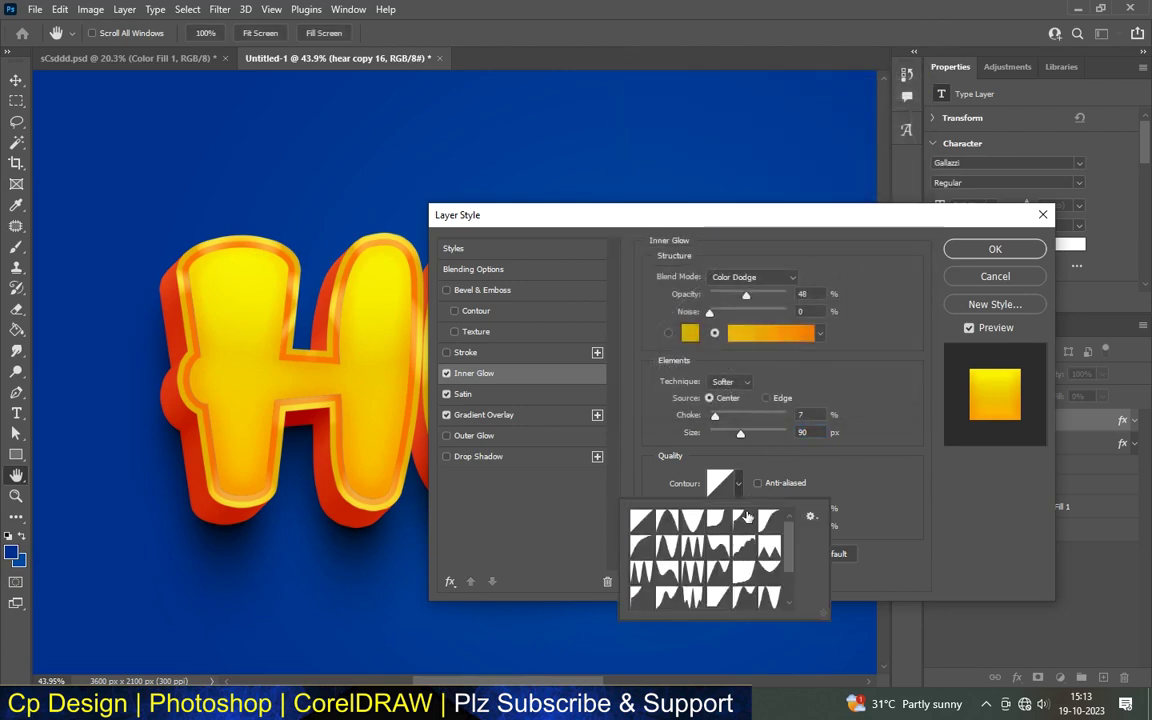
left_click(696, 548)
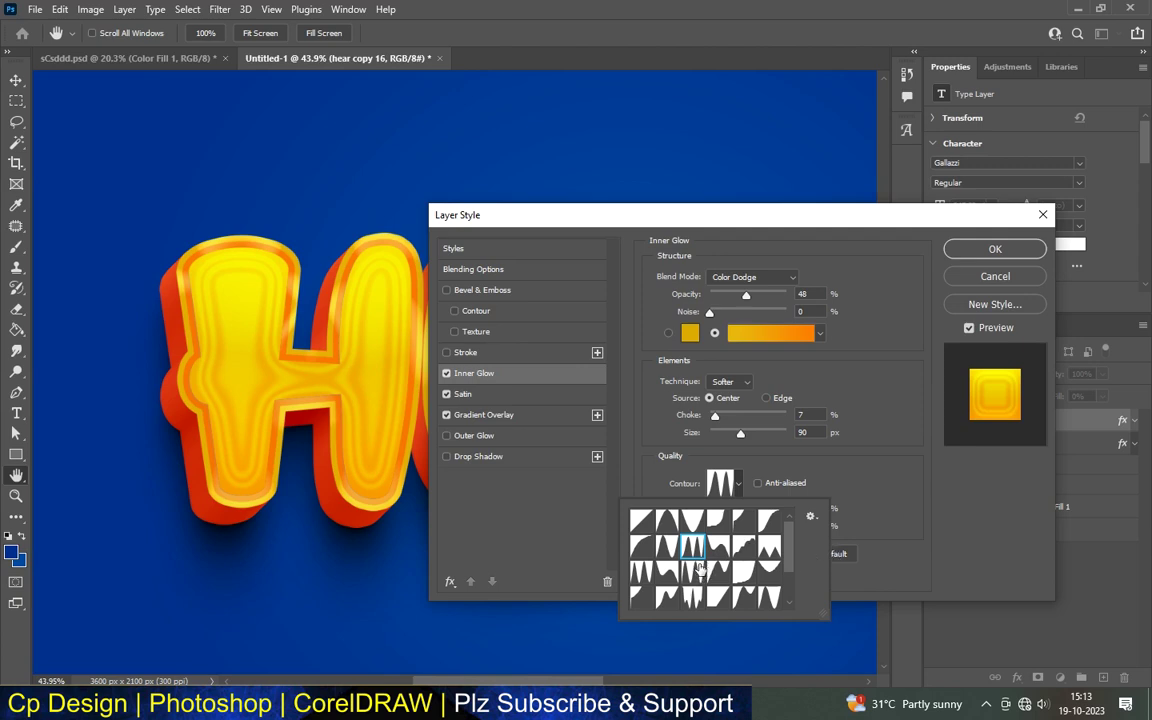
left_click(867, 558)
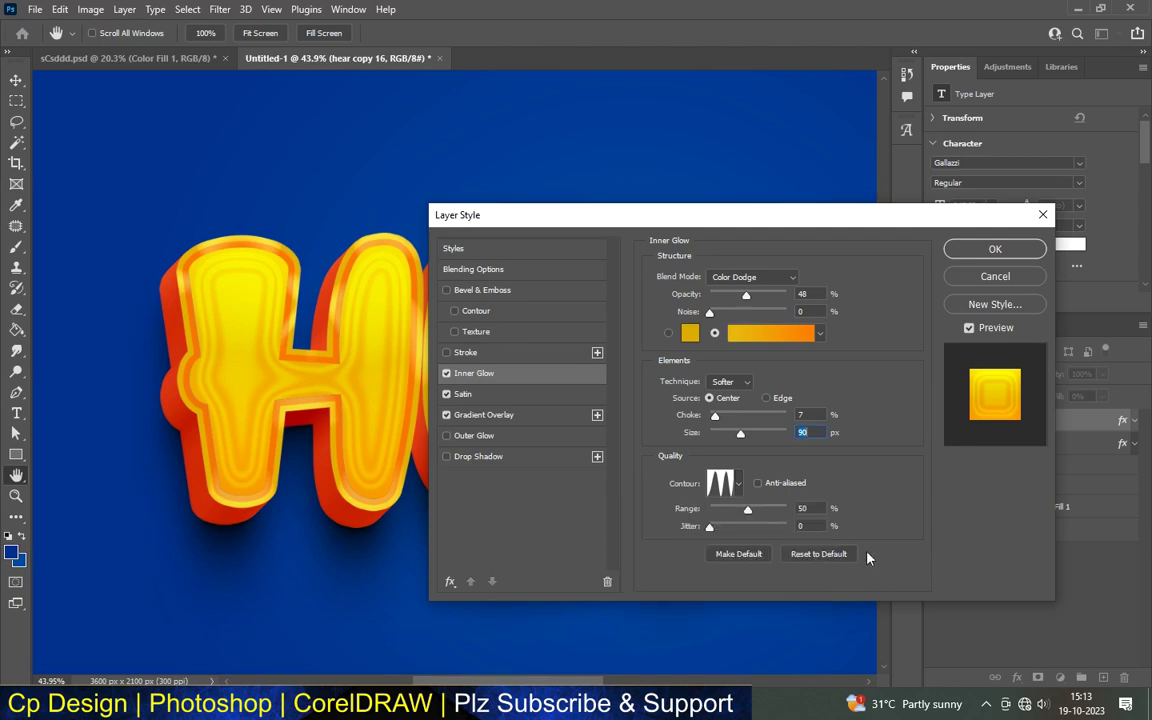
type("1")
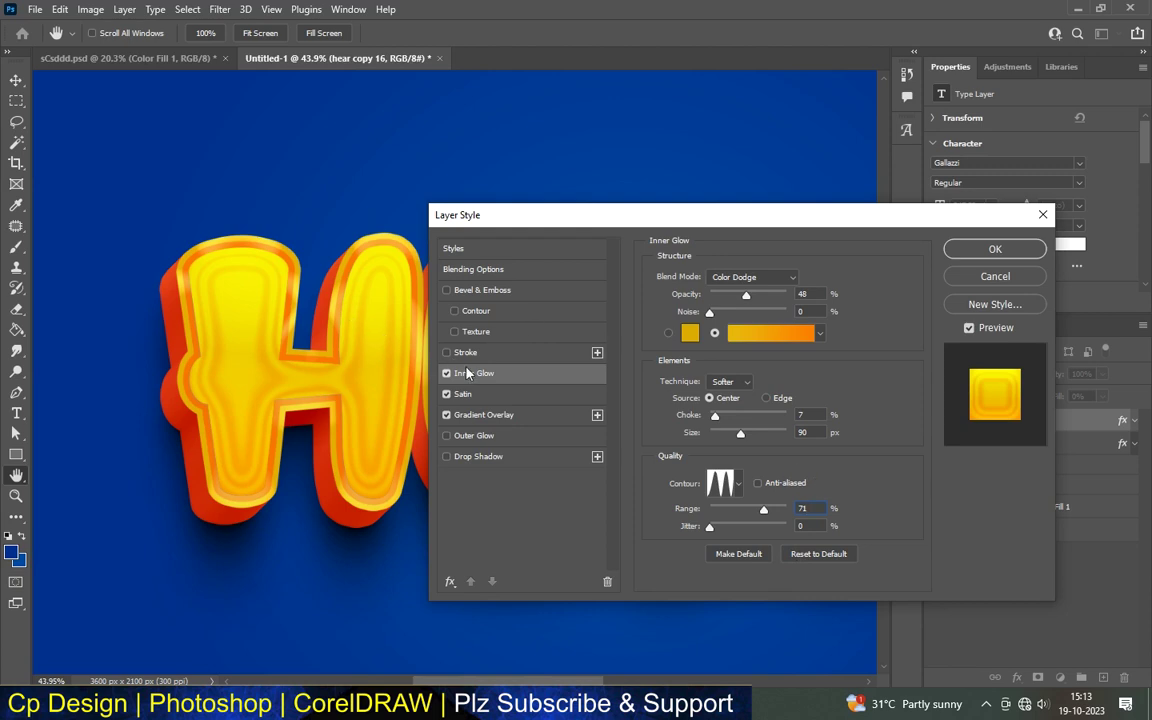
left_click(489, 355)
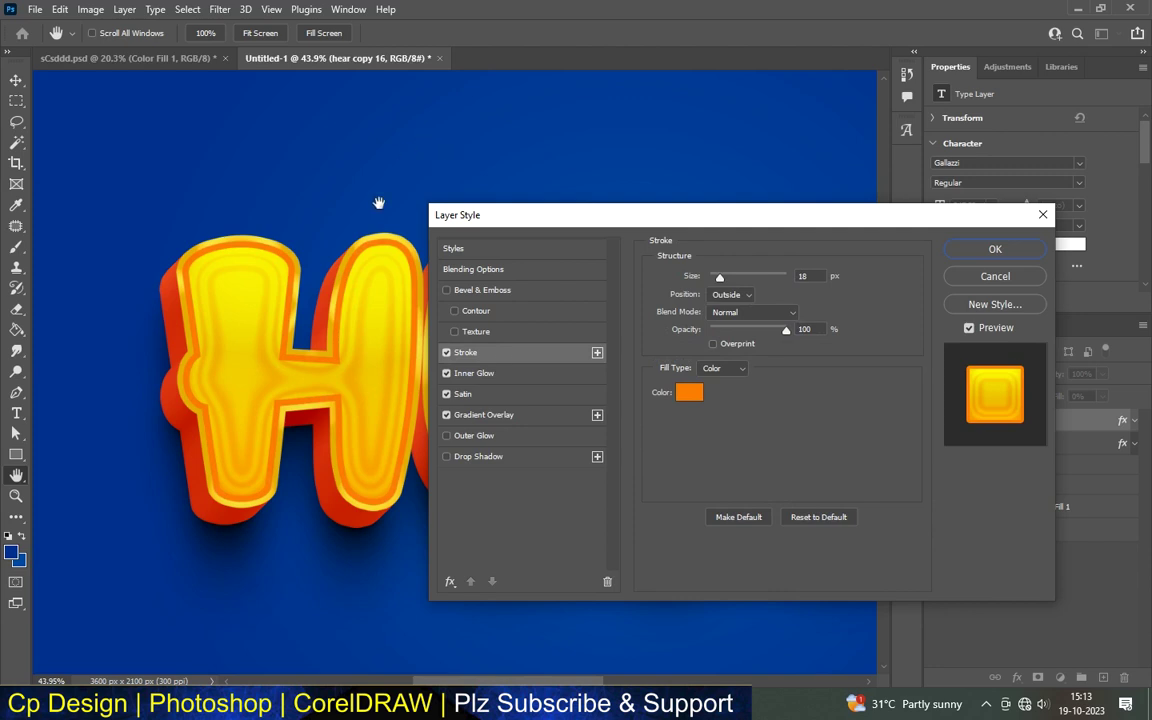
- Fill the stroke with a gold multi-stop gradient and thin it from 18 to 14 px
left_click(723, 368)
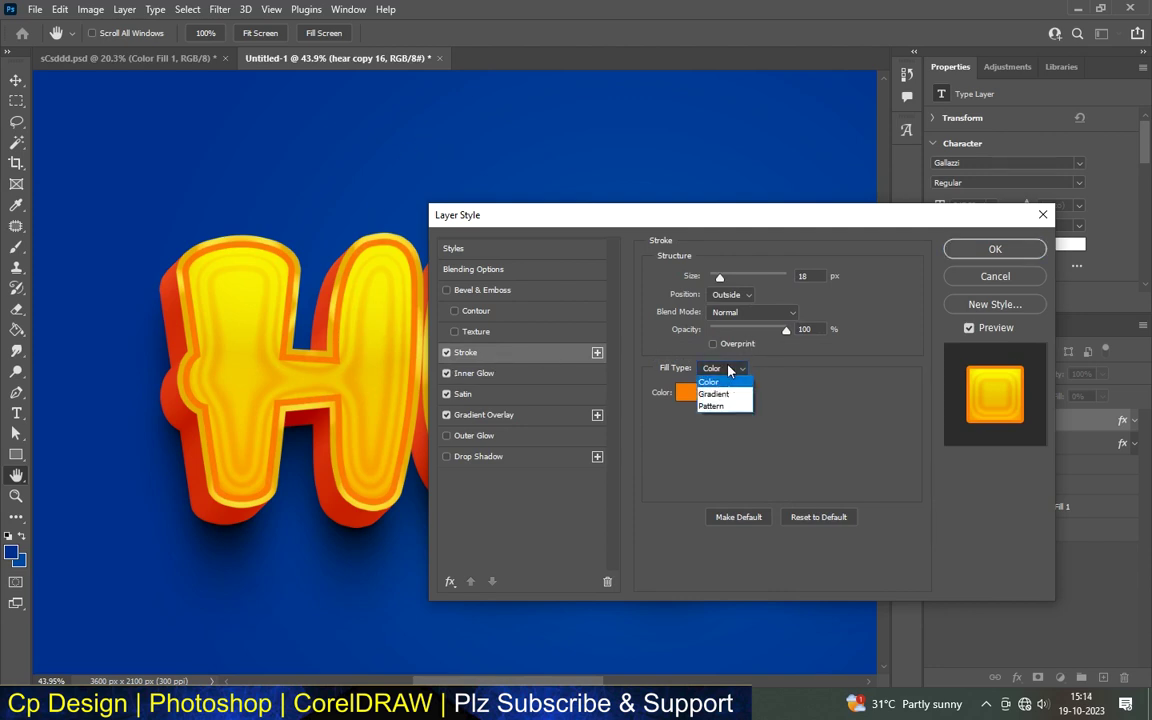
left_click(712, 391)
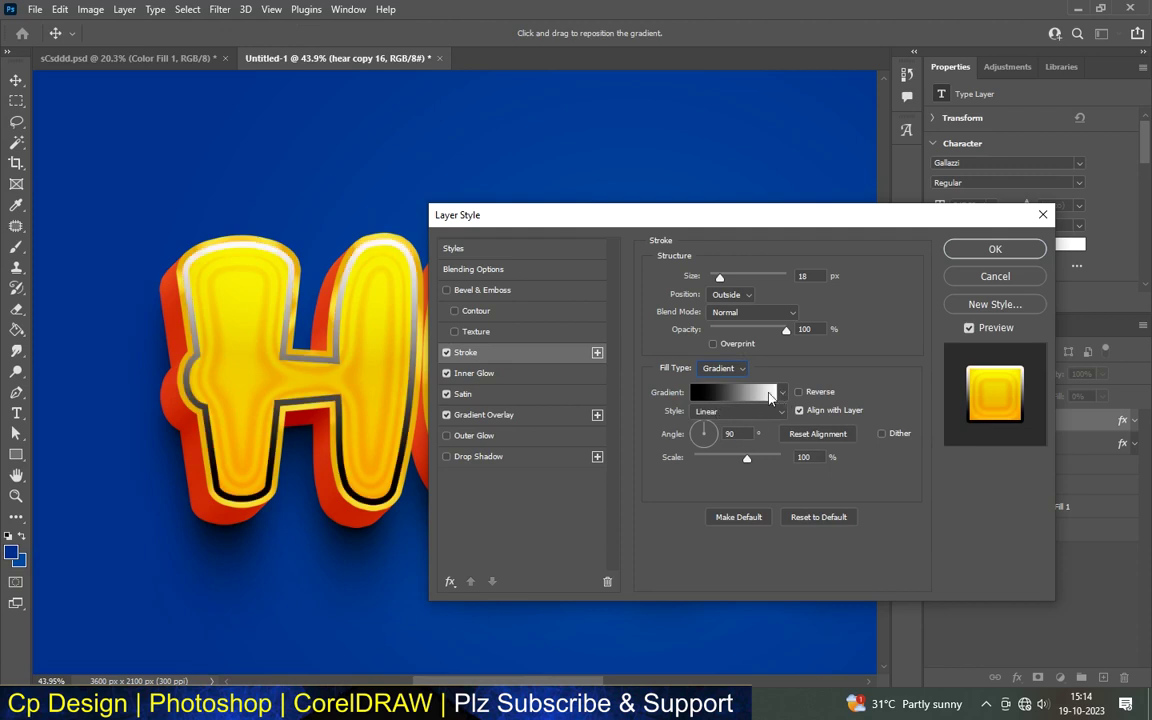
left_click(713, 395)
scroll(877, 239, "down", 3)
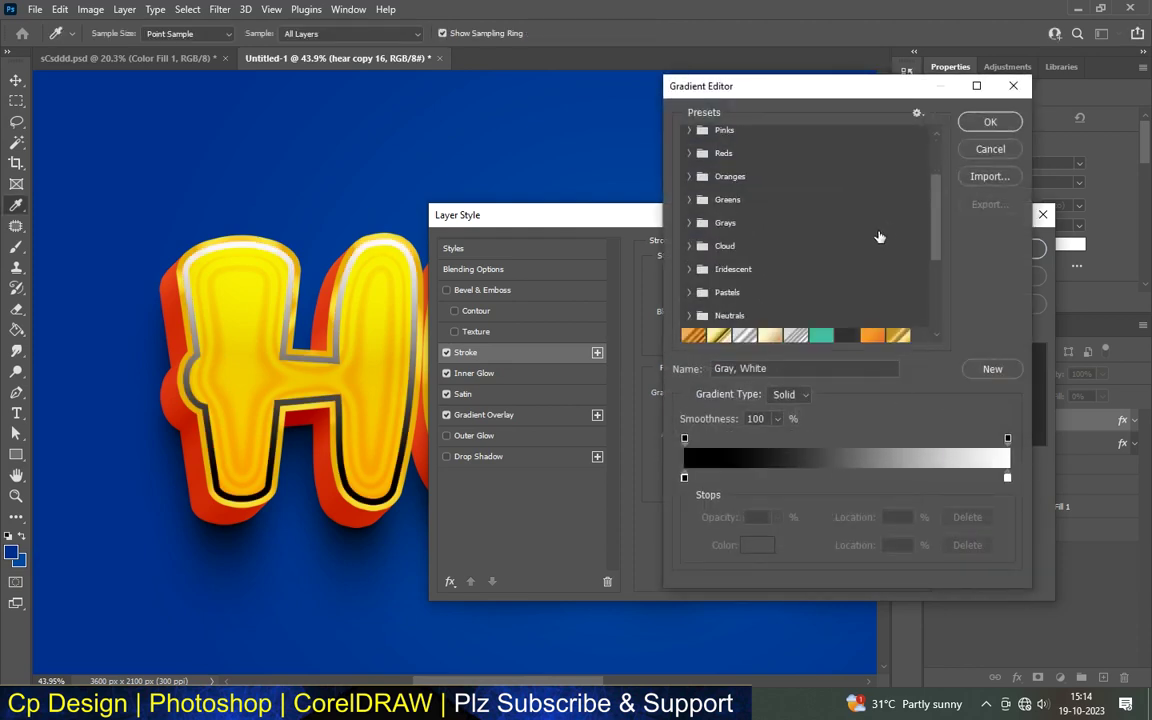
scroll(884, 234, "down", 5)
scroll(878, 235, "down", 5)
left_click(898, 330)
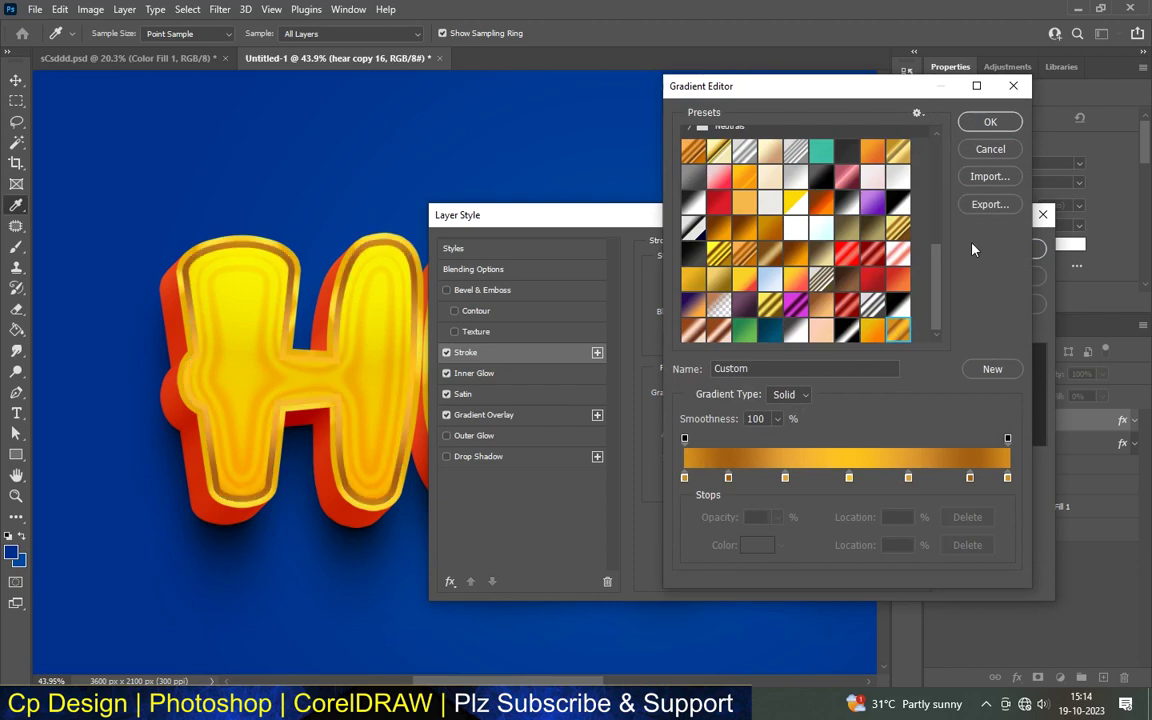
left_click(986, 124)
left_click_drag(688, 276, 684, 276)
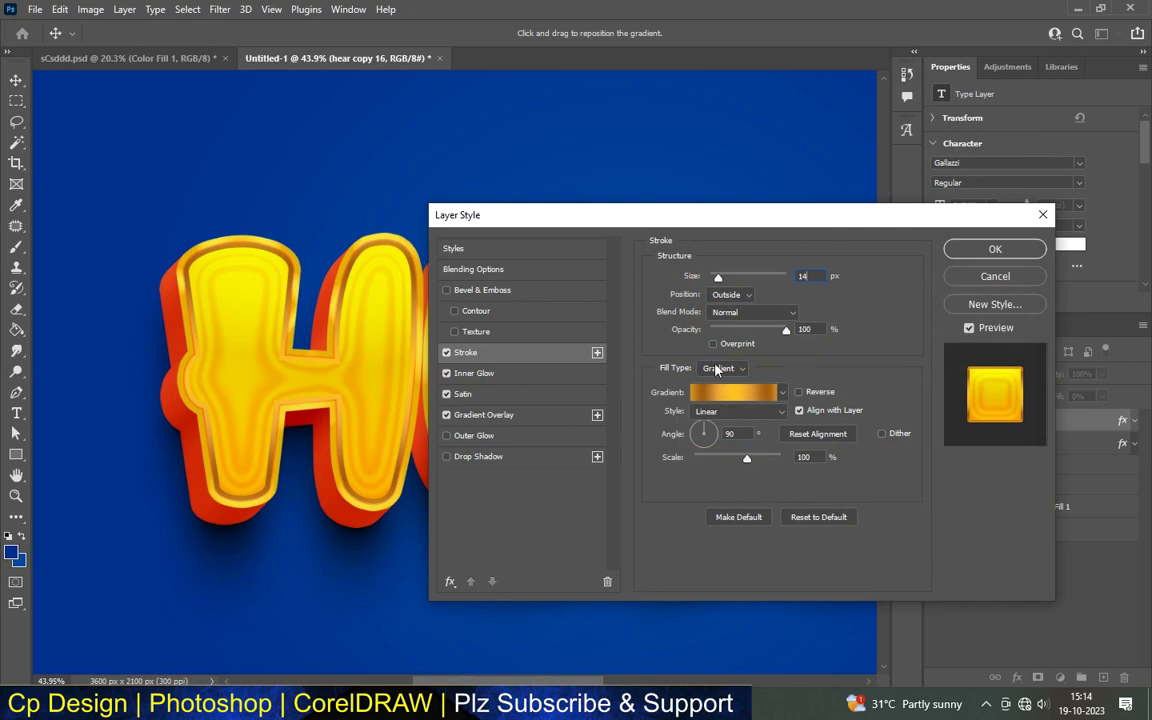
- Place the stroke Inside with Normal blending, reversed gradient and 100% scale
left_click(744, 296)
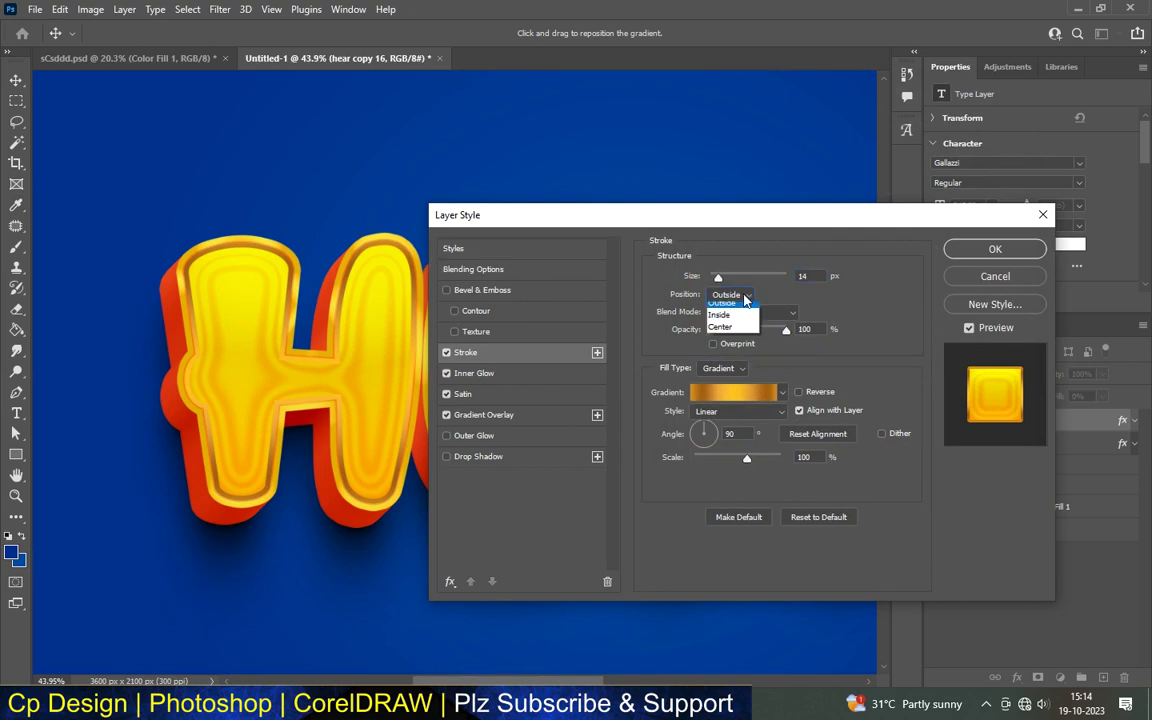
left_click(724, 310)
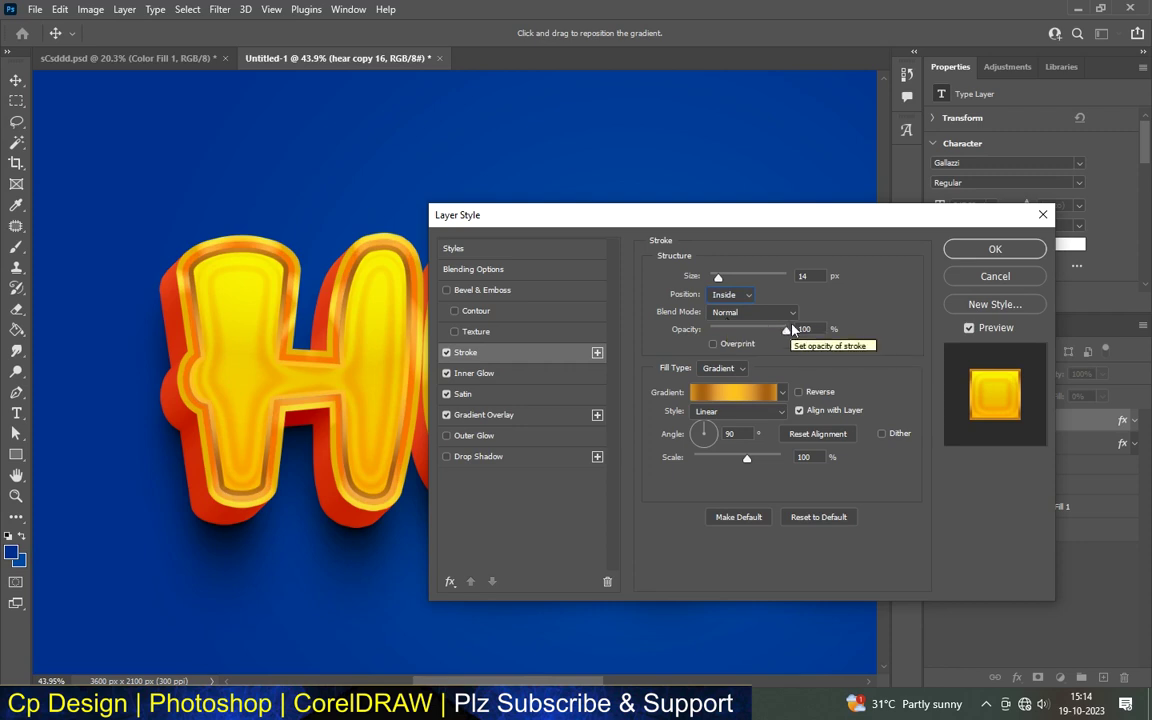
left_click(778, 312)
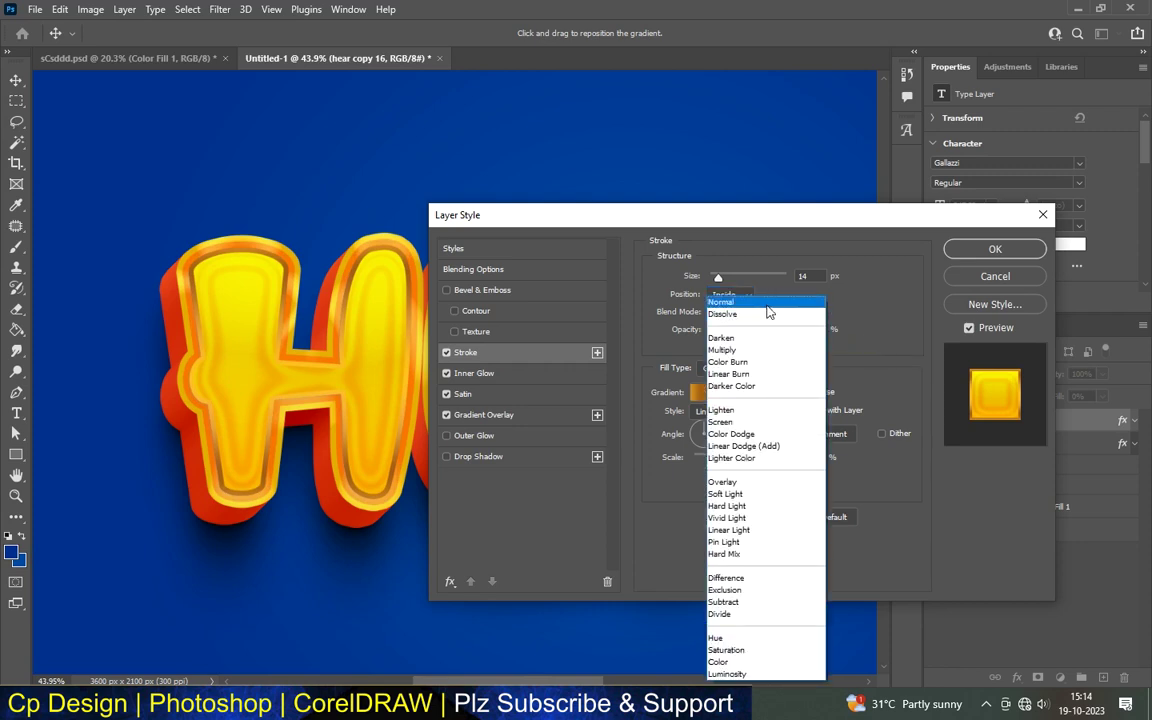
left_click(760, 302)
left_click(805, 329)
left_click(731, 433)
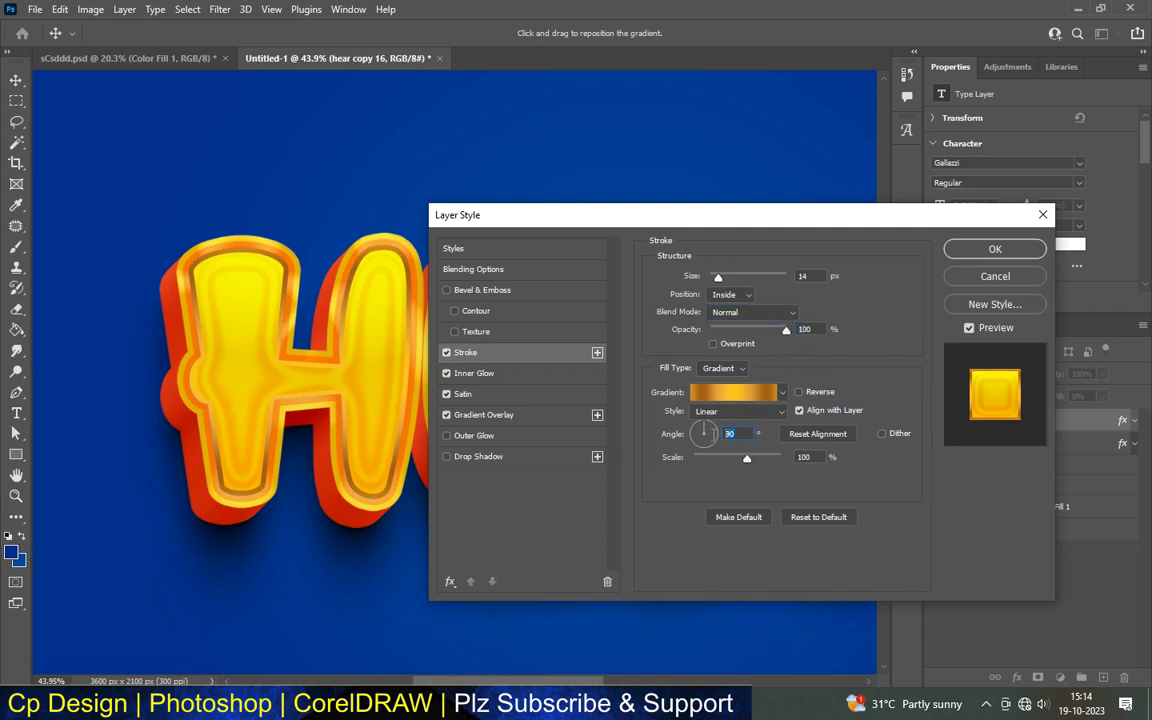
left_click(803, 393)
key("Tab")
type("100")
left_click(479, 457)
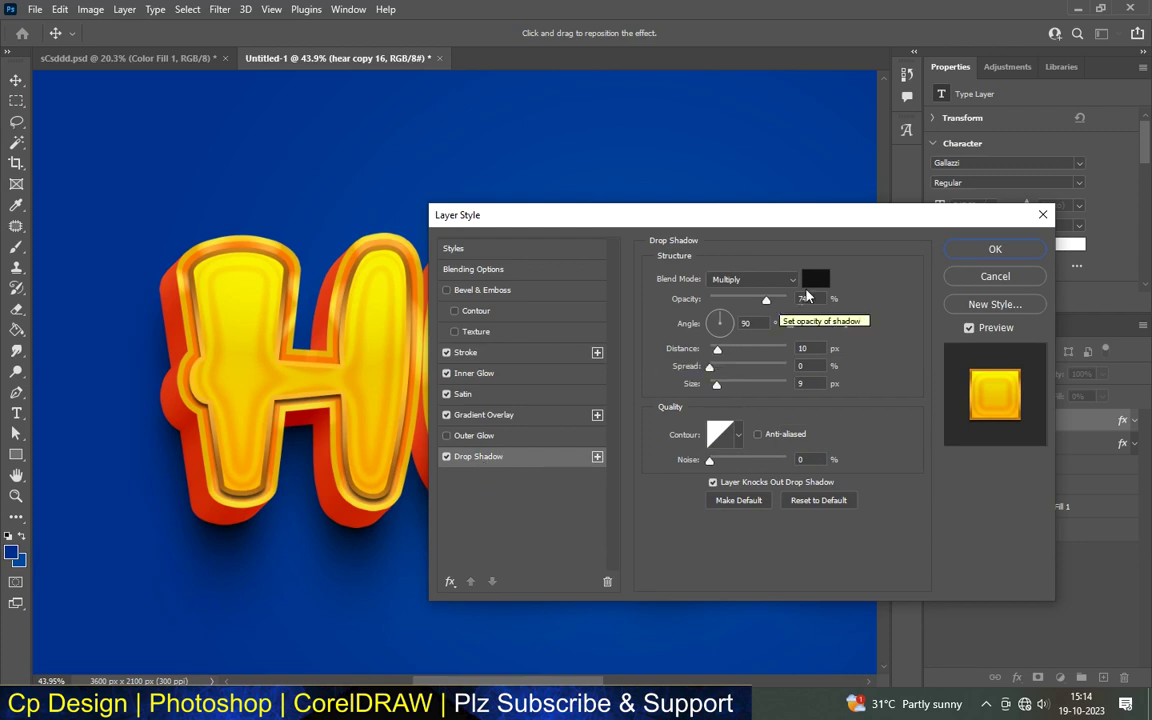
- Give the drop shadow the dark purple colour #150041 in Multiply blend mode
left_click(815, 279)
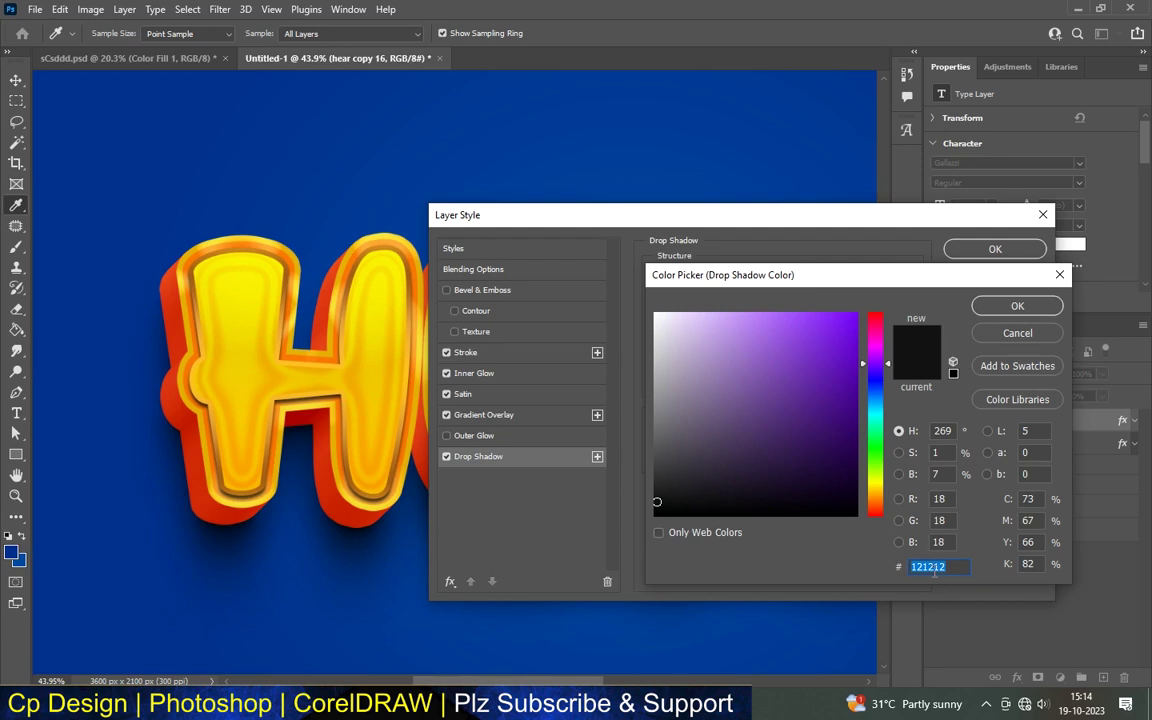
type("15")
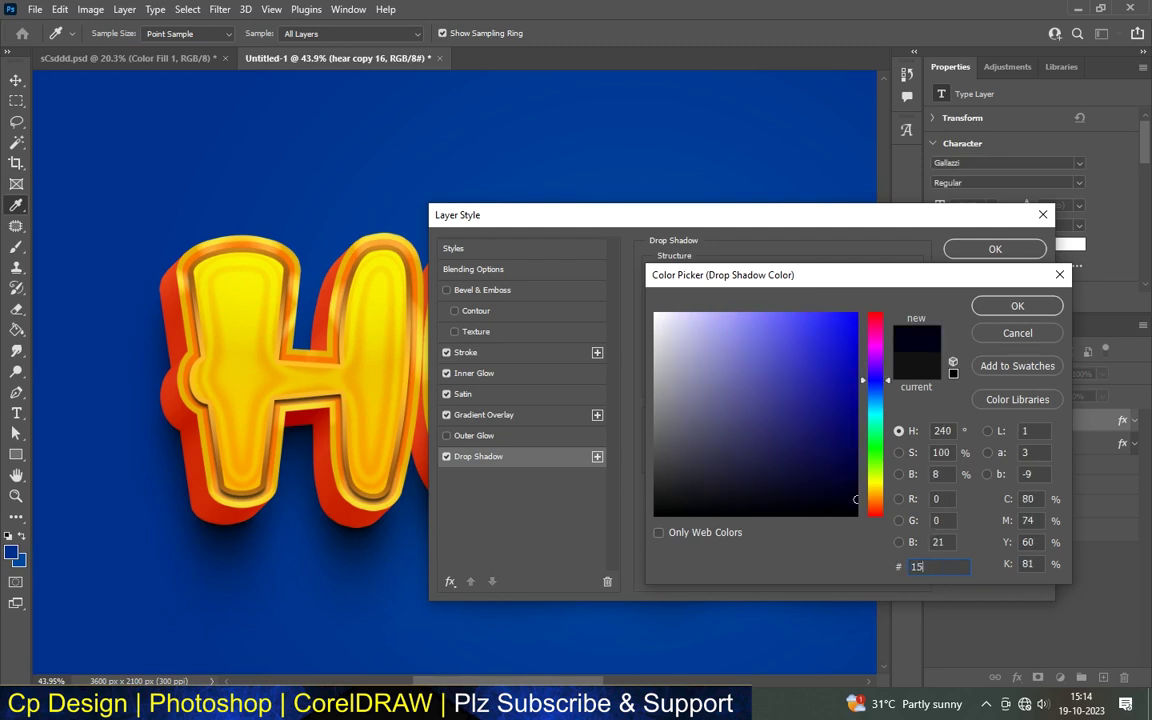
type("00")
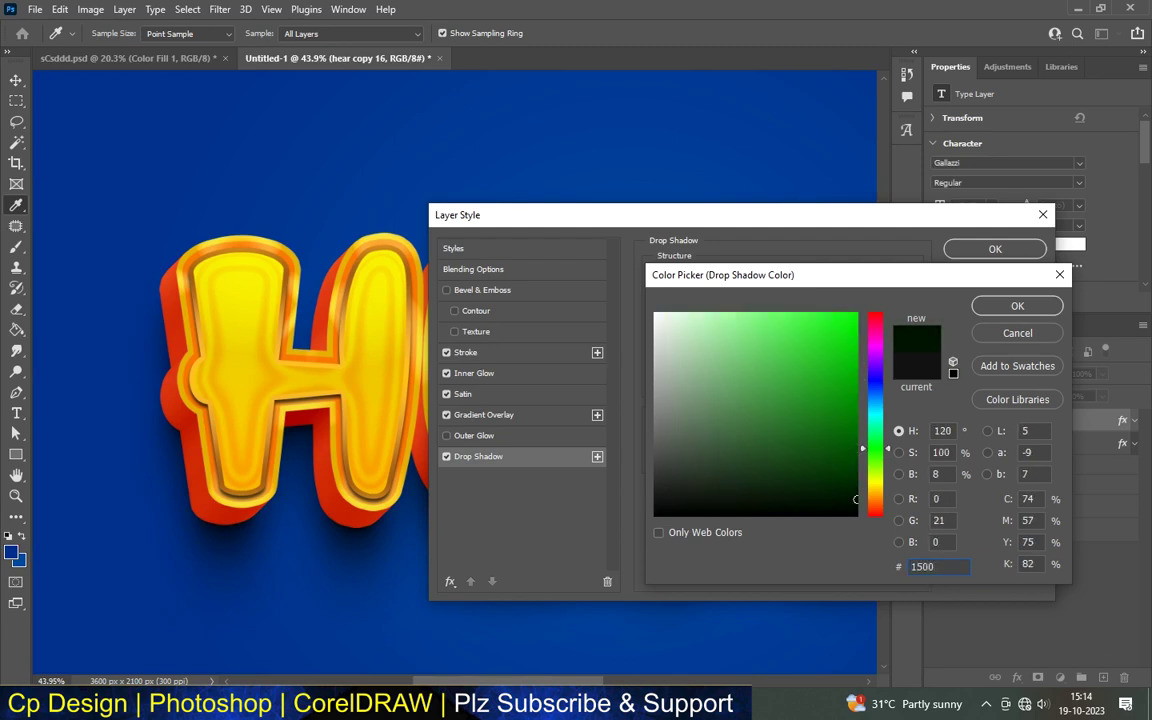
type("41")
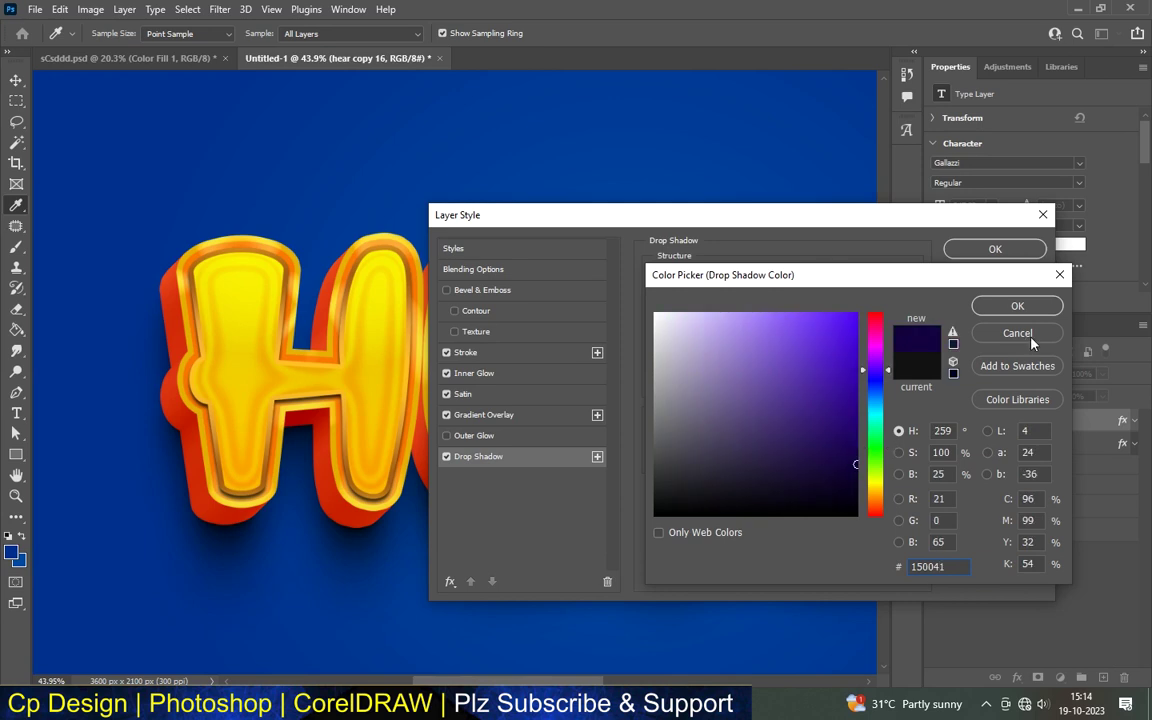
left_click(1002, 310)
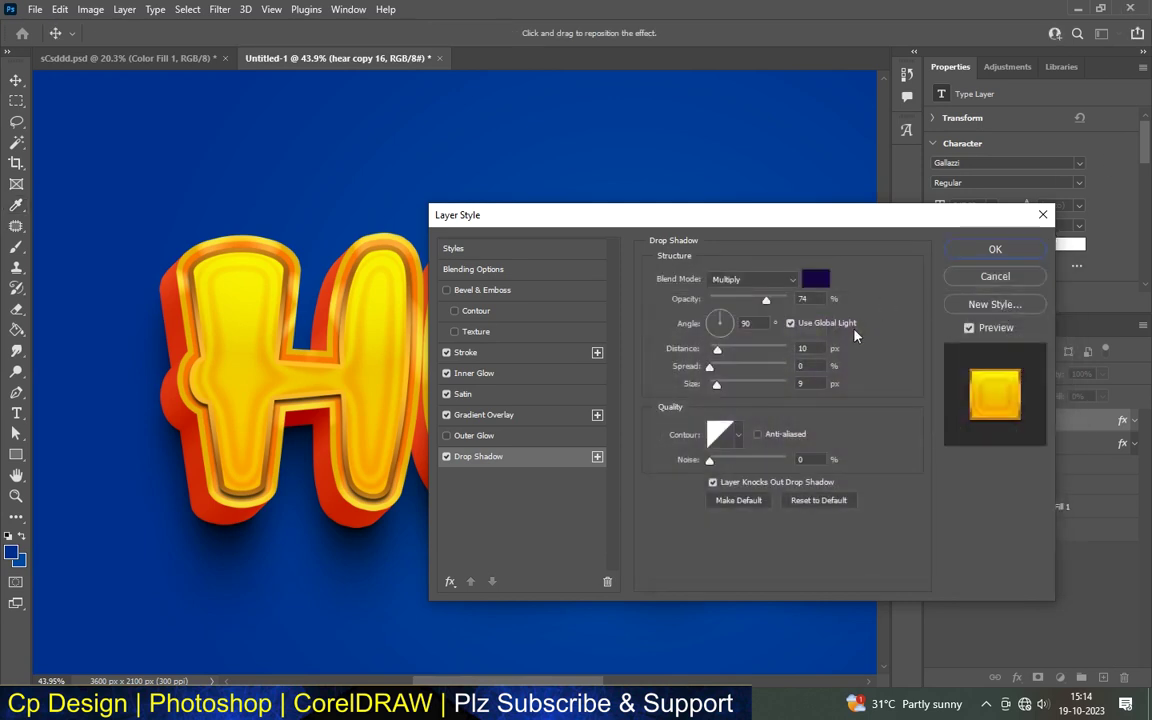
left_click(786, 279)
left_click(733, 342)
- Set the shadow to 100% opacity, 94° without global light, 8 px distance, 24 px size
double_click(803, 298)
type("100")
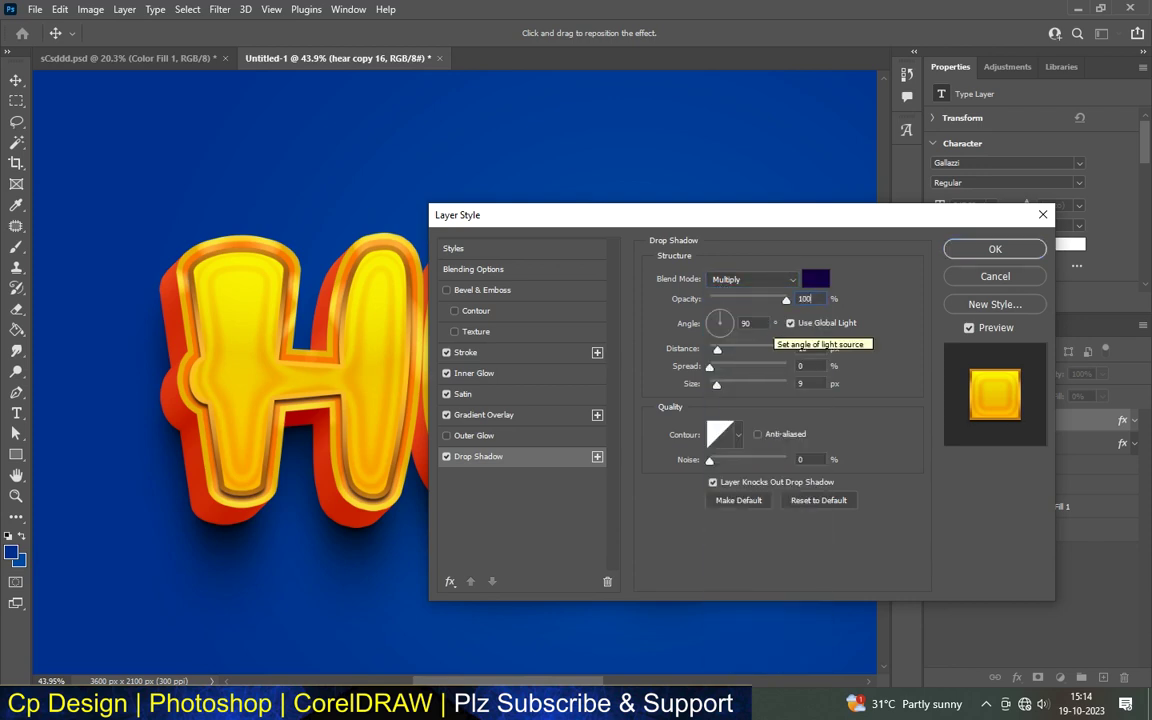
left_click(748, 323)
key("Up")
key("Up")
key("Up")
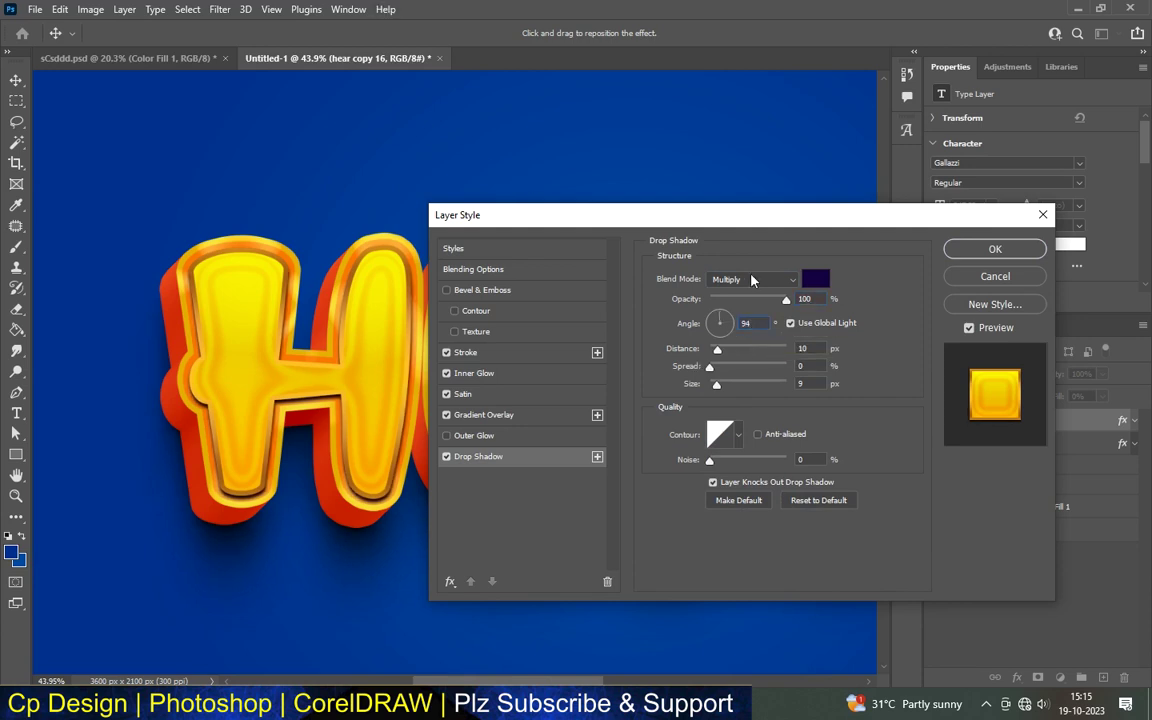
left_click(790, 323)
key("Tab")
type("8")
key("Tab")
key("Tab")
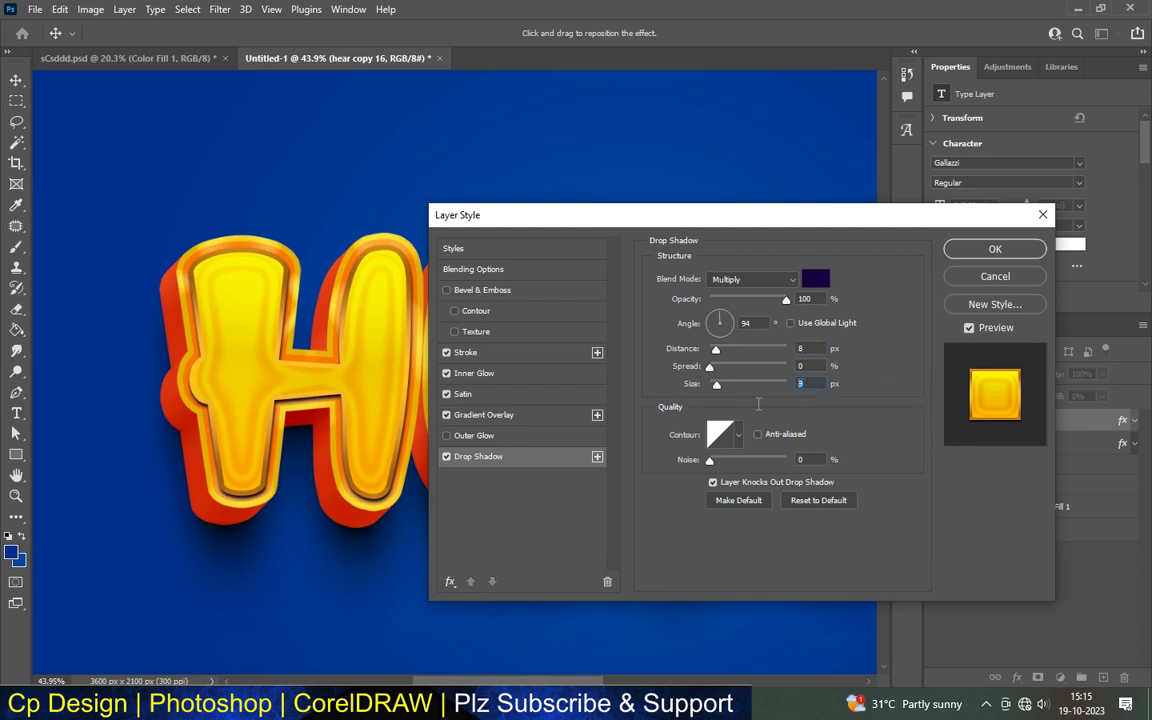
type("24")
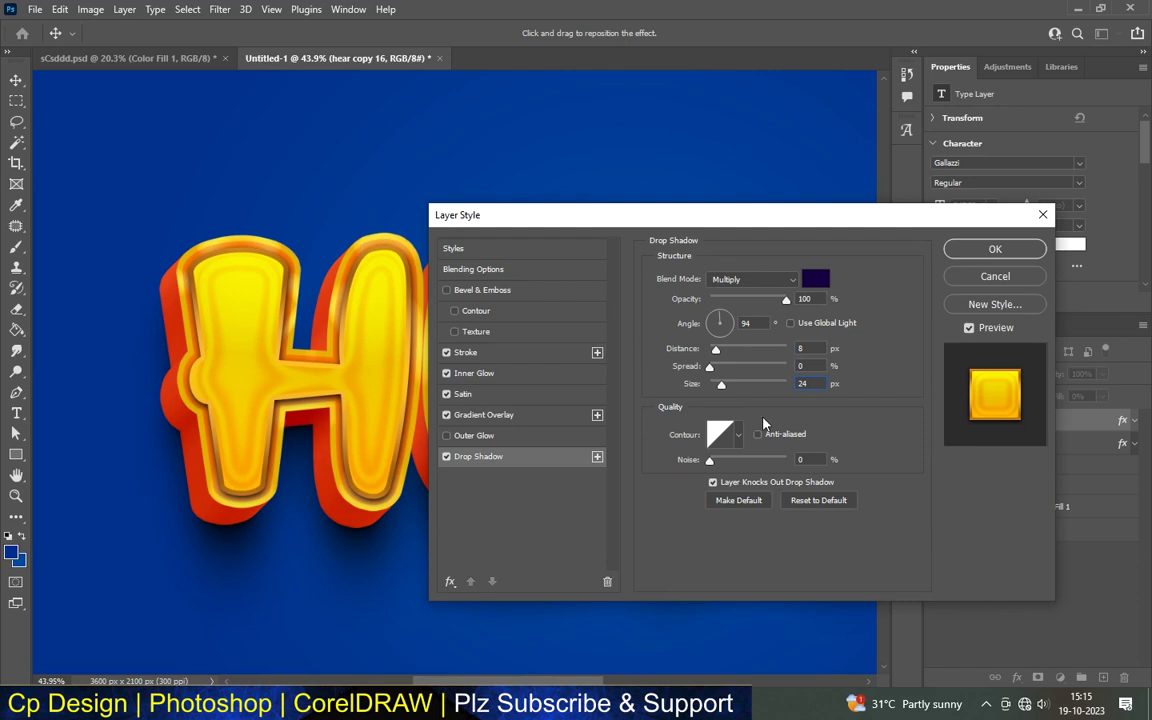
left_click_drag(716, 462, 702, 465)
- Apply the drop shadow and deselect the text layer
left_click(1018, 249)
scroll(455, 291, "down", 5)
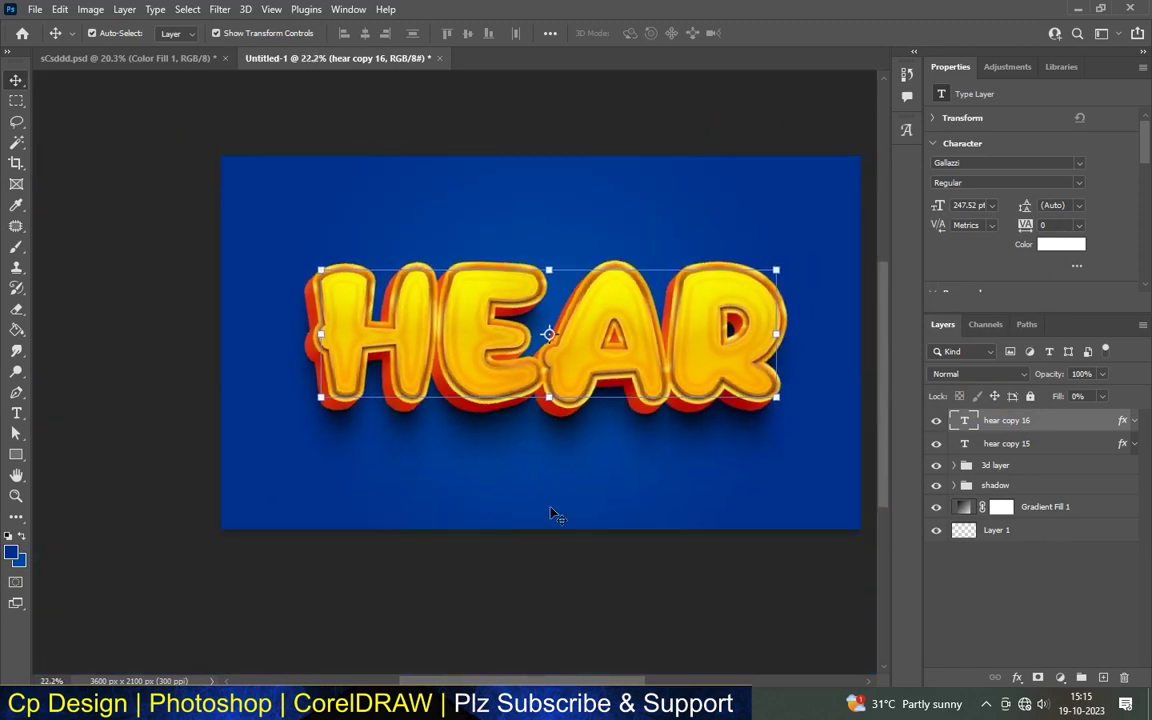
left_click(690, 530)
scroll(486, 274, "up", 1)
scroll(486, 274, "up", 2)
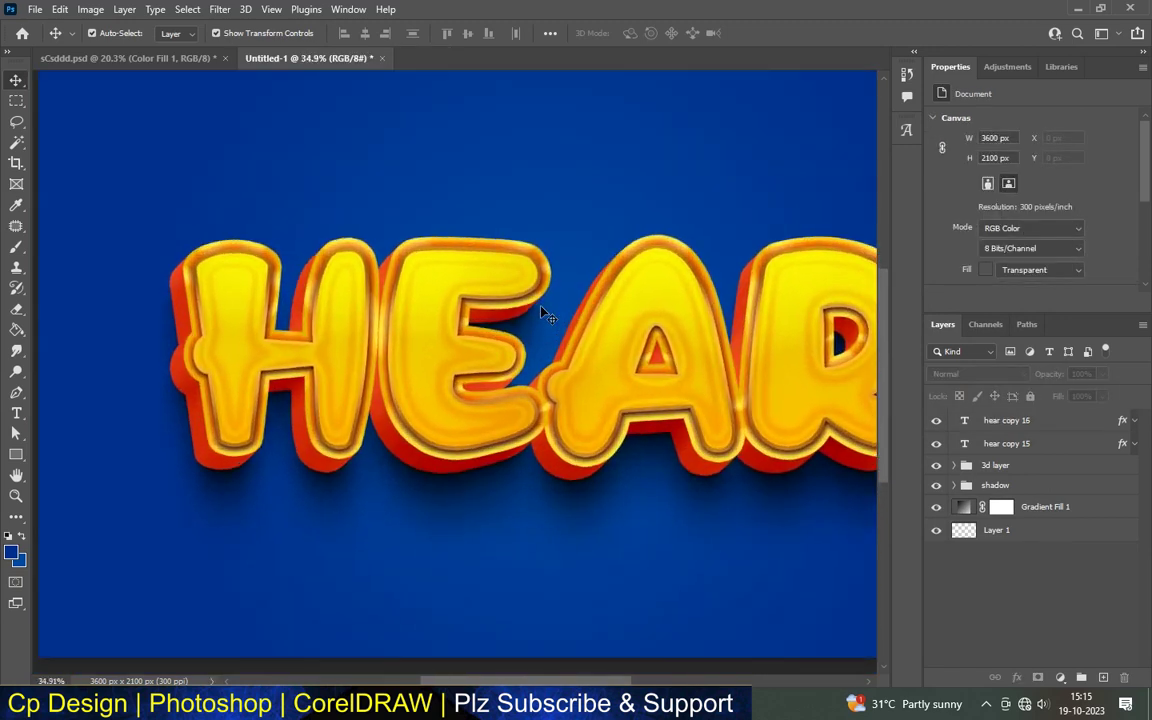
scroll(414, 296, "down", 2)
scroll(414, 296, "down", 1)
scroll(418, 298, "up", 1)
scroll(418, 298, "up", 2)
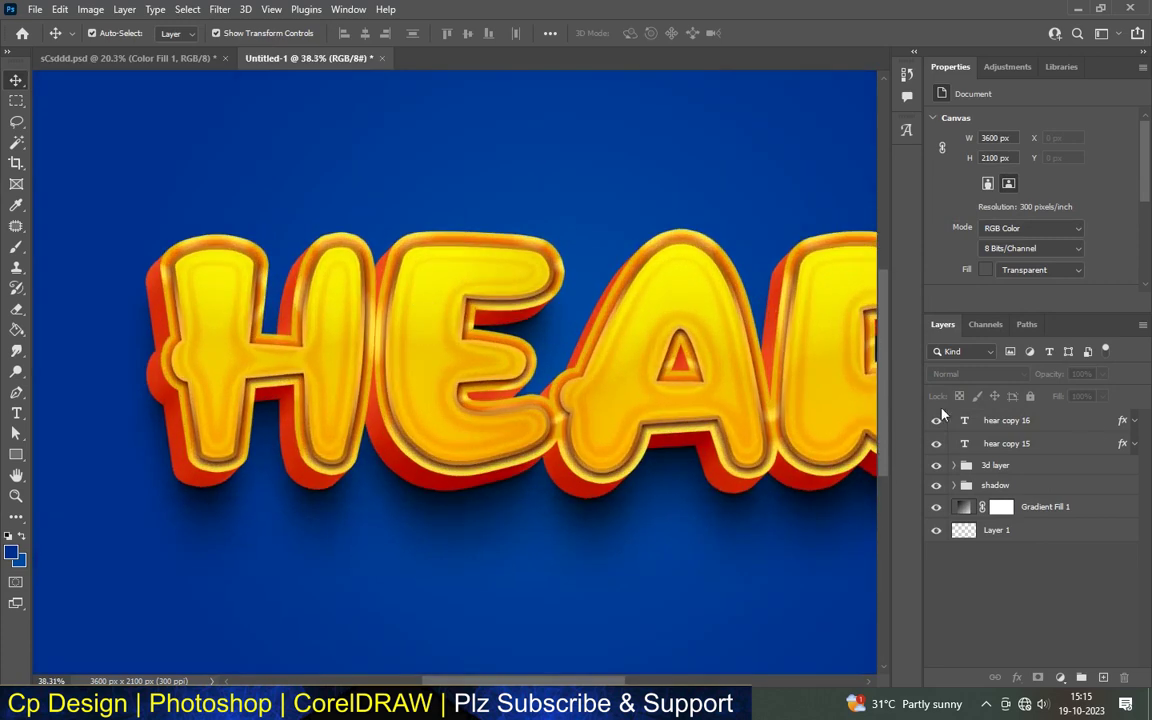
- Duplicate hear copy 16 as hear copy 17 and turn off its copied stroke and inner glow
left_click(1058, 427)
key("ctrl+j")
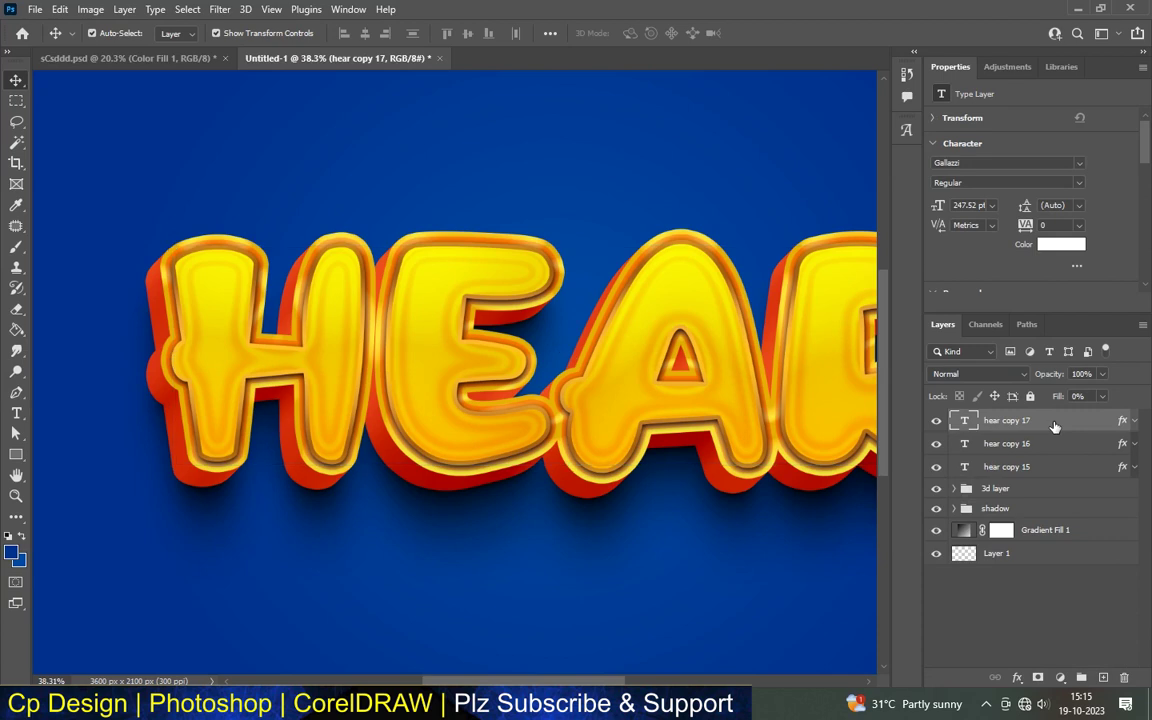
double_click(1054, 424)
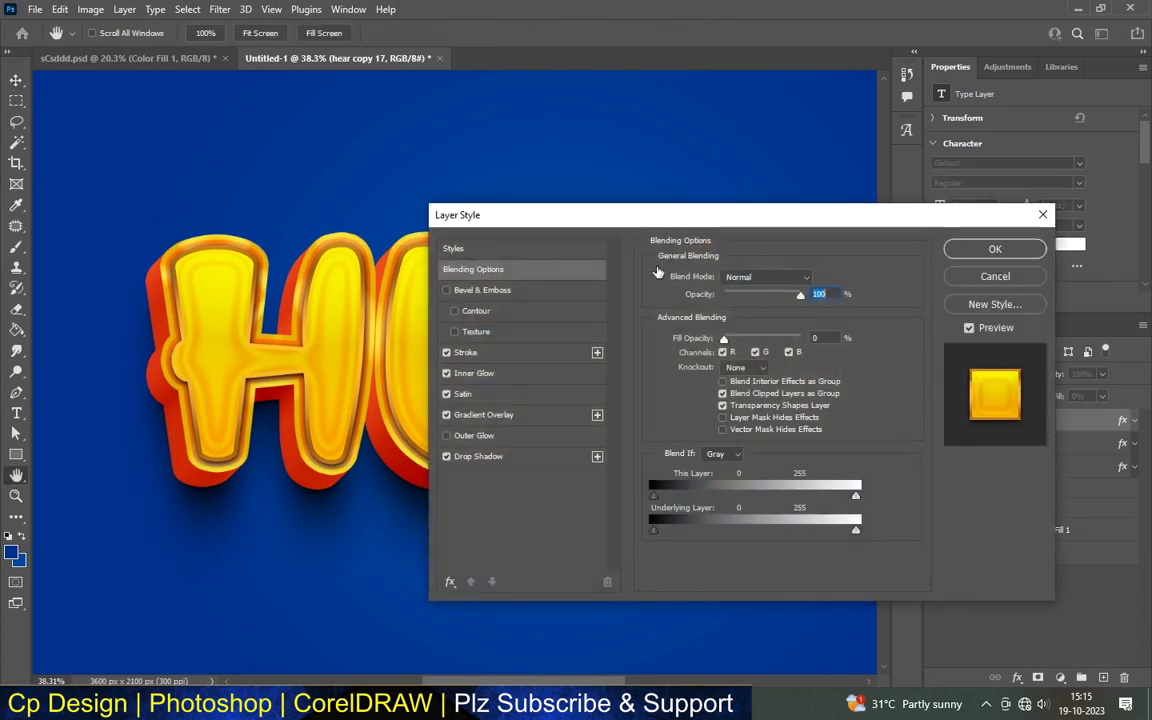
left_click(446, 352)
- Turn off the copied satin, gradient overlay and shadow, and add an Inner Bevel
left_click(446, 394)
left_click(446, 456)
left_click(488, 291)
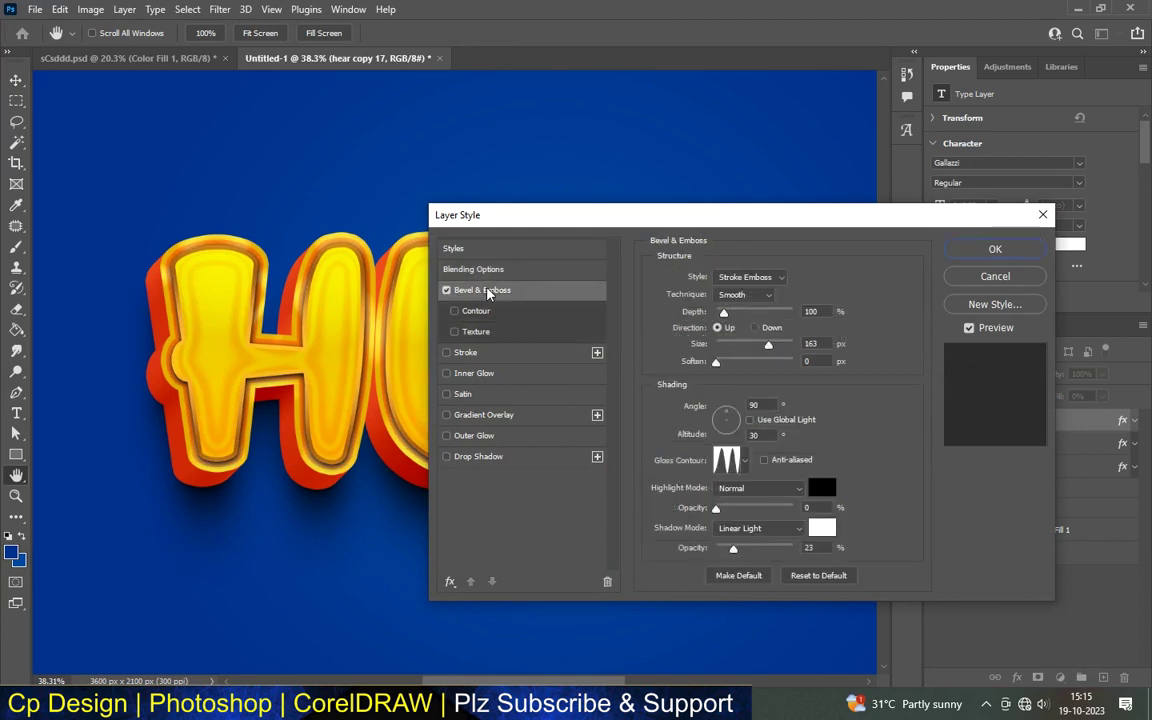
left_click(750, 277)
left_click(742, 301)
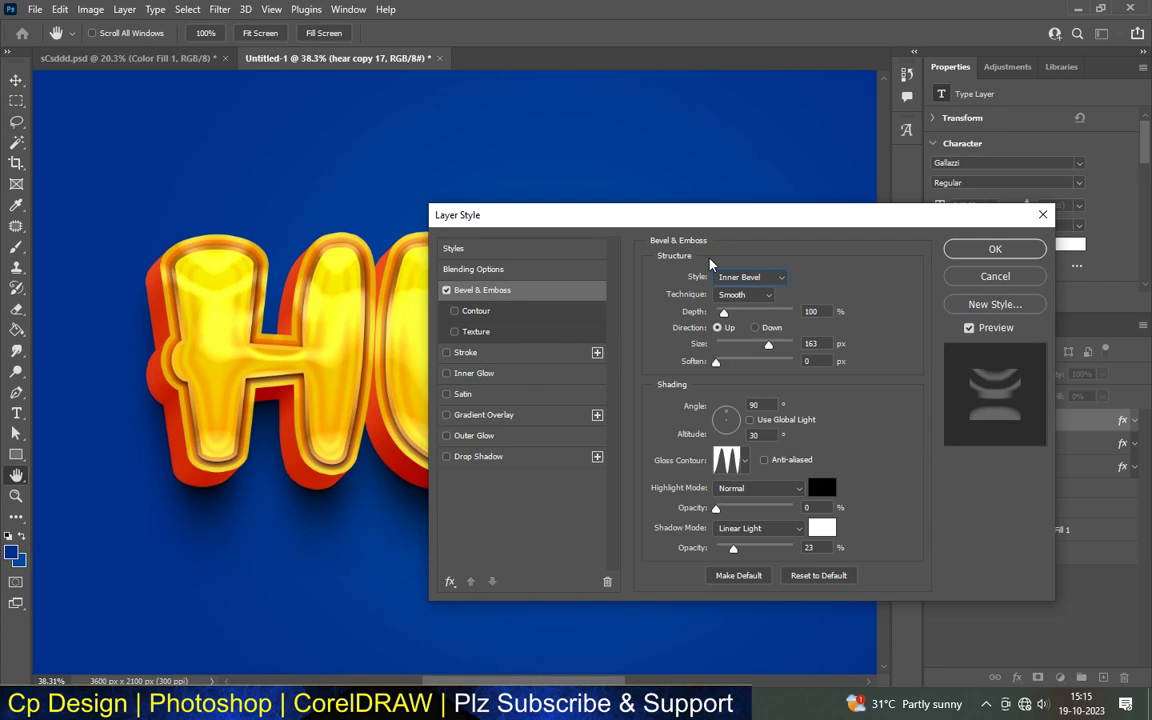
- Set bevel depth 150 and size 166, and apply the last gloss contour preset
key("Tab")
key("Tab")
type("150")
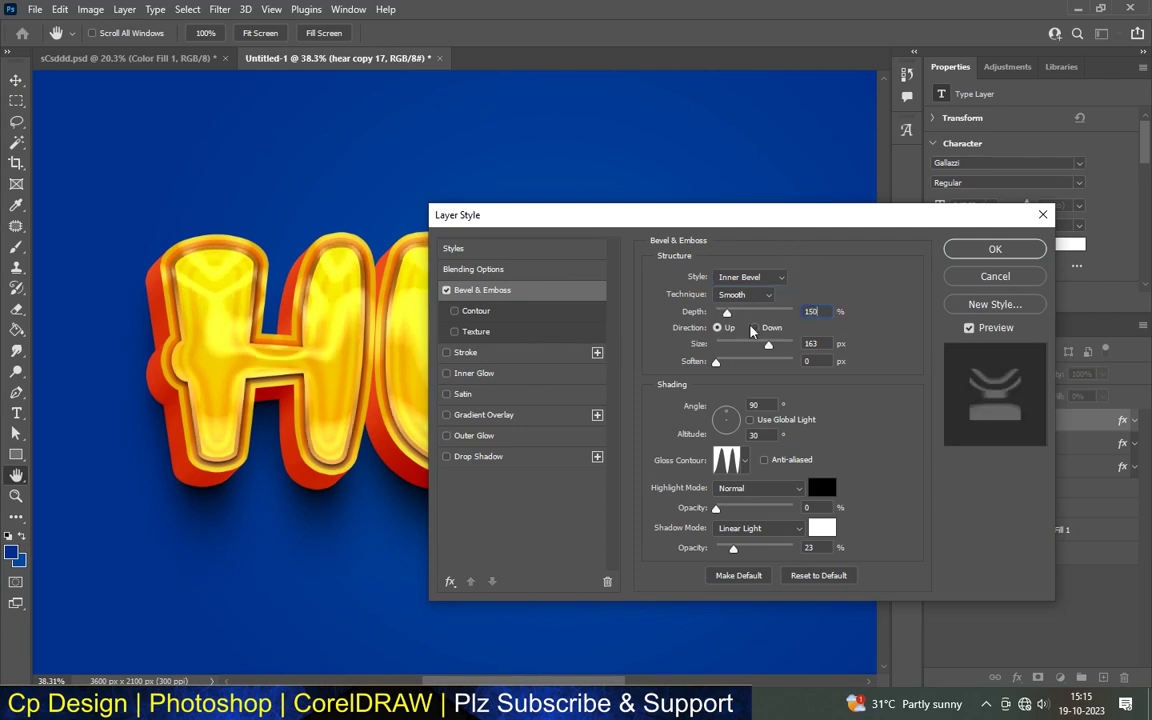
key("Tab")
type("166")
key("Tab")
key("Tab")
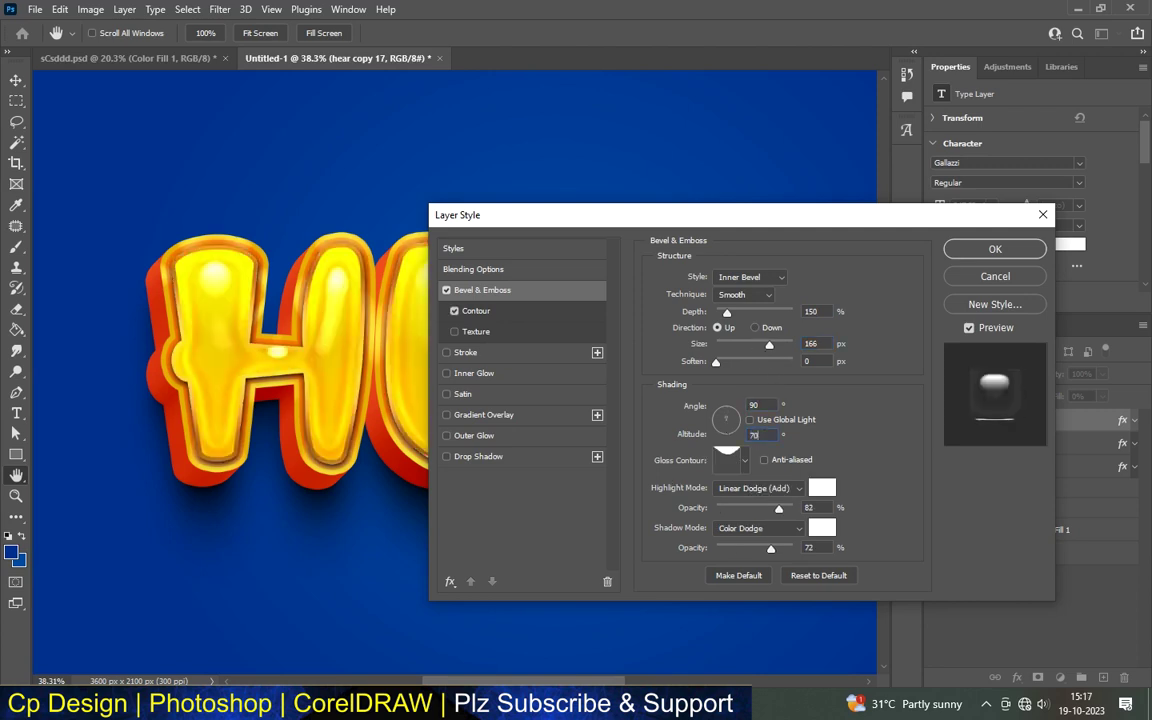
double_click(765, 435)
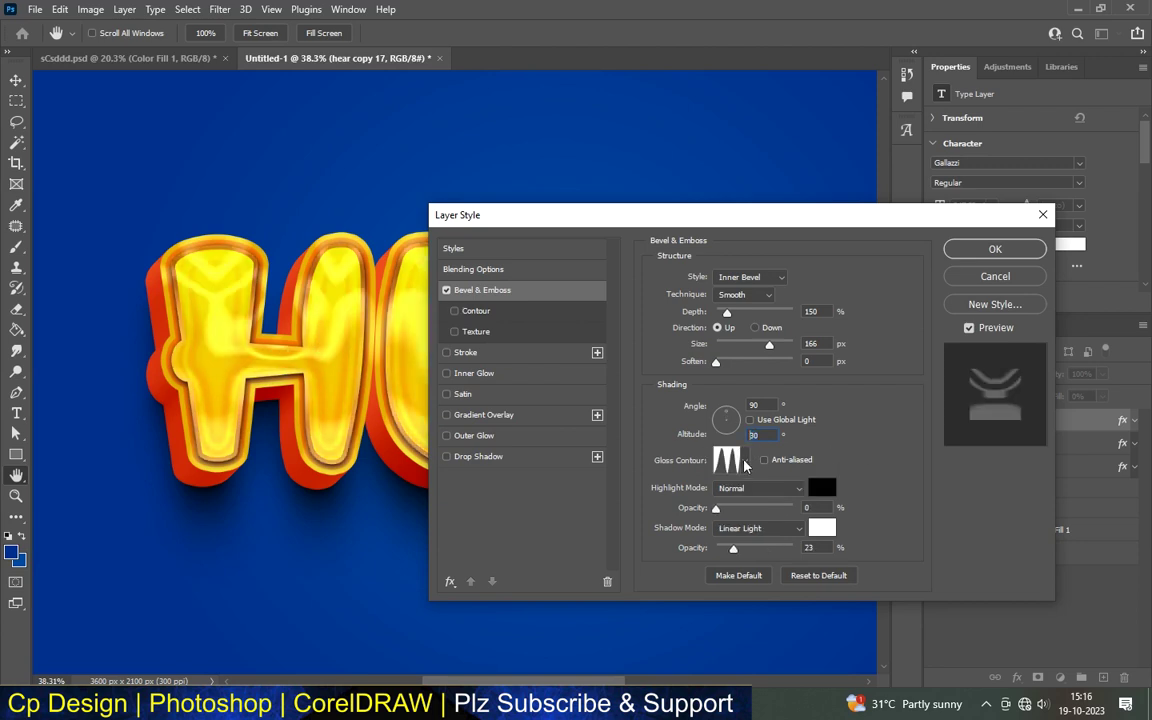
left_click(744, 460)
scroll(717, 560, "down", 3)
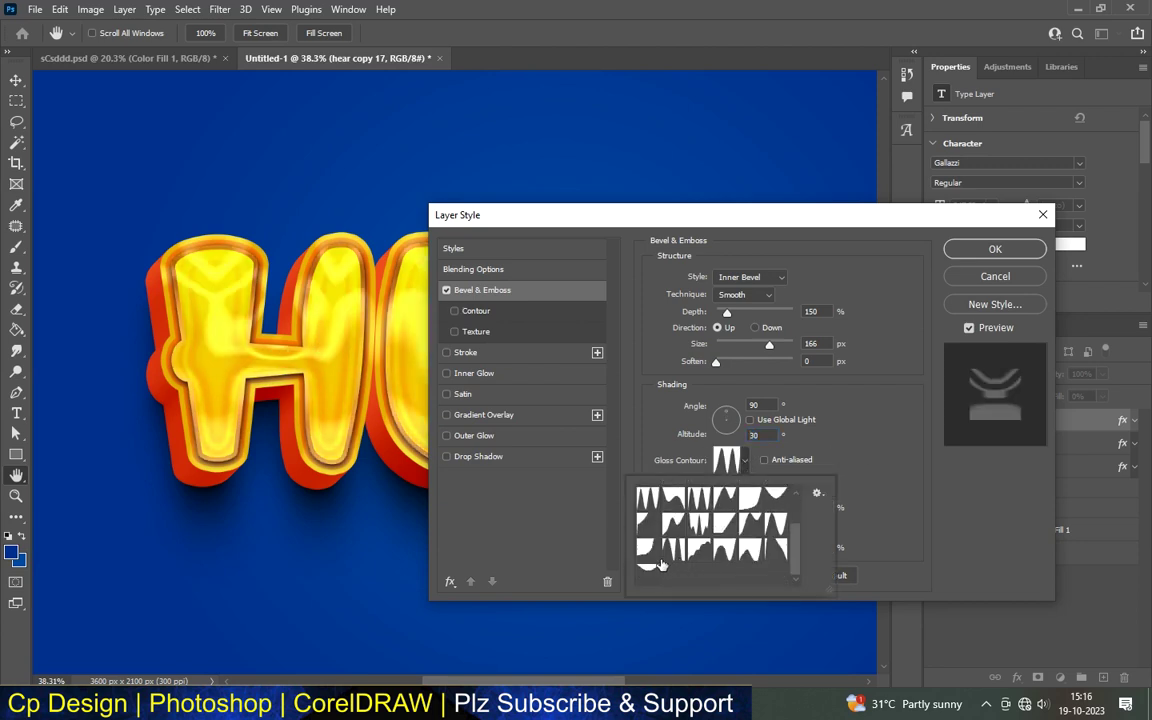
left_click(647, 573)
left_click(911, 453)
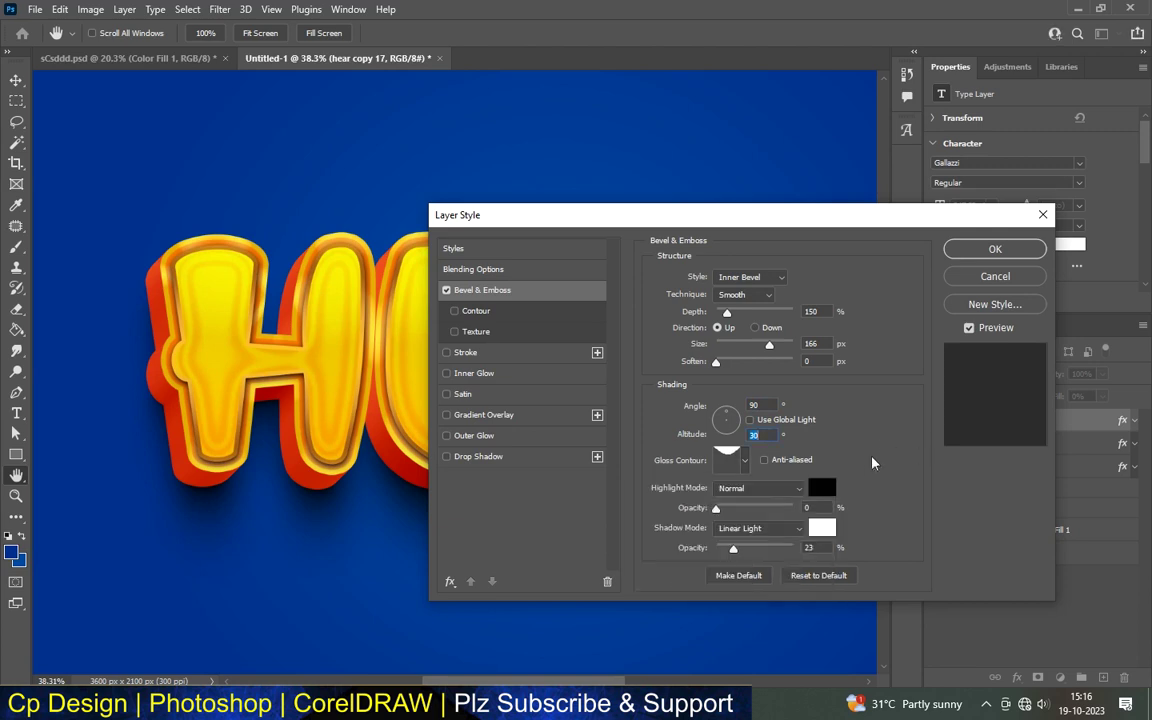
- Make the bevel highlights white Linear Dodge (Add) at 82% opacity
left_click(823, 484)
left_click(655, 314)
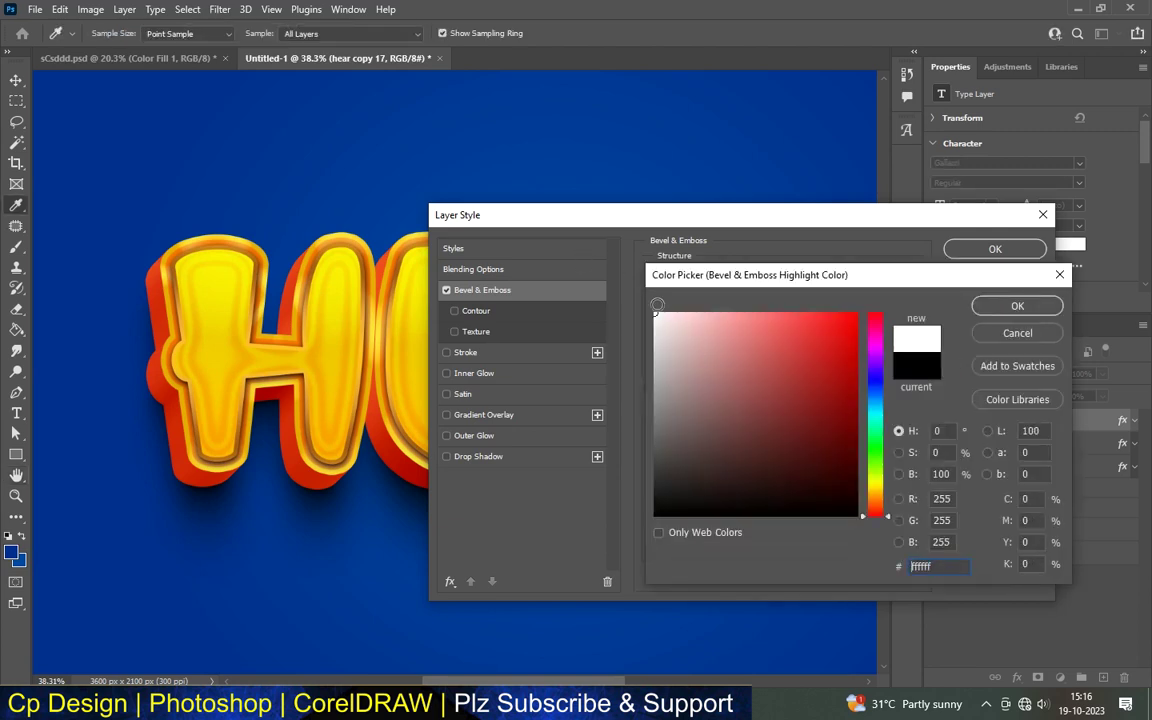
left_click(1036, 313)
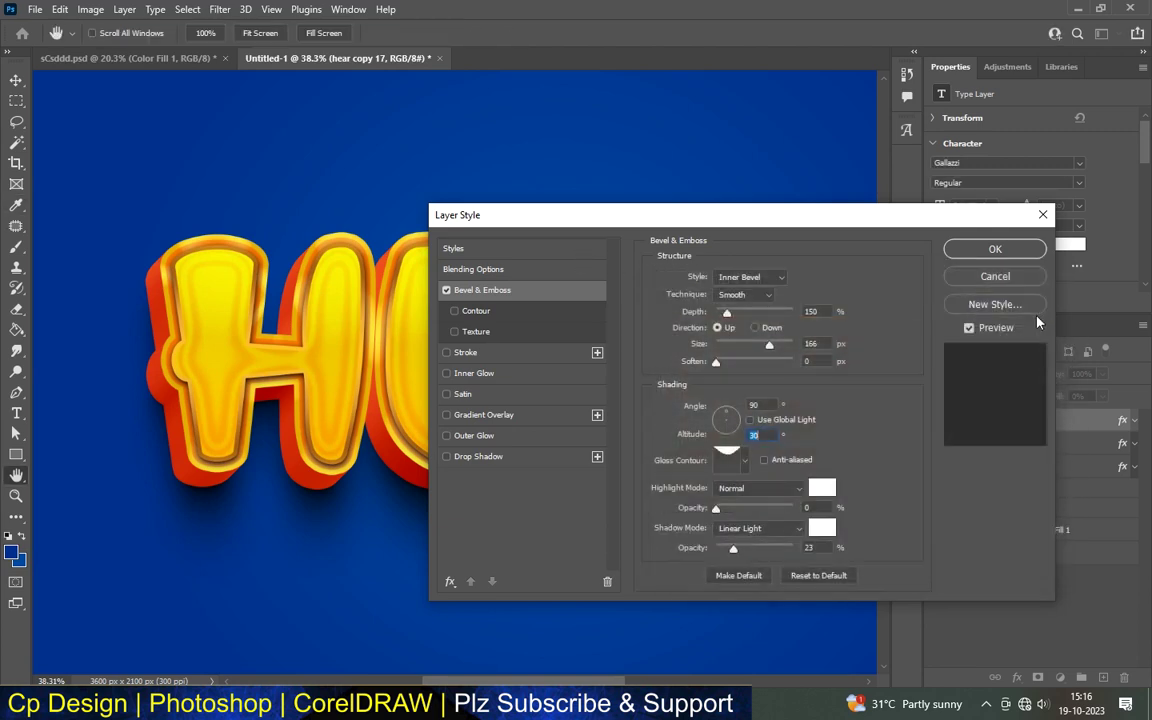
left_click(774, 487)
left_click(789, 453)
double_click(806, 507)
type("82")
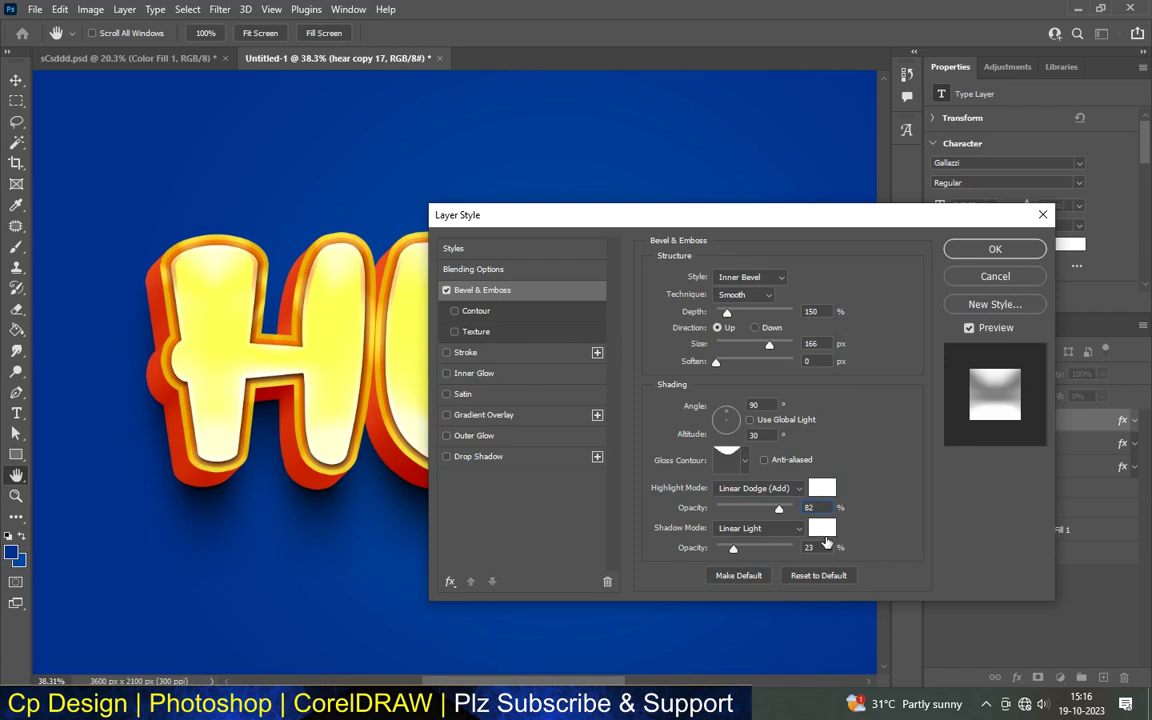
- Set the bevel shadows to Color Dodge at 72% opacity
left_click(774, 530)
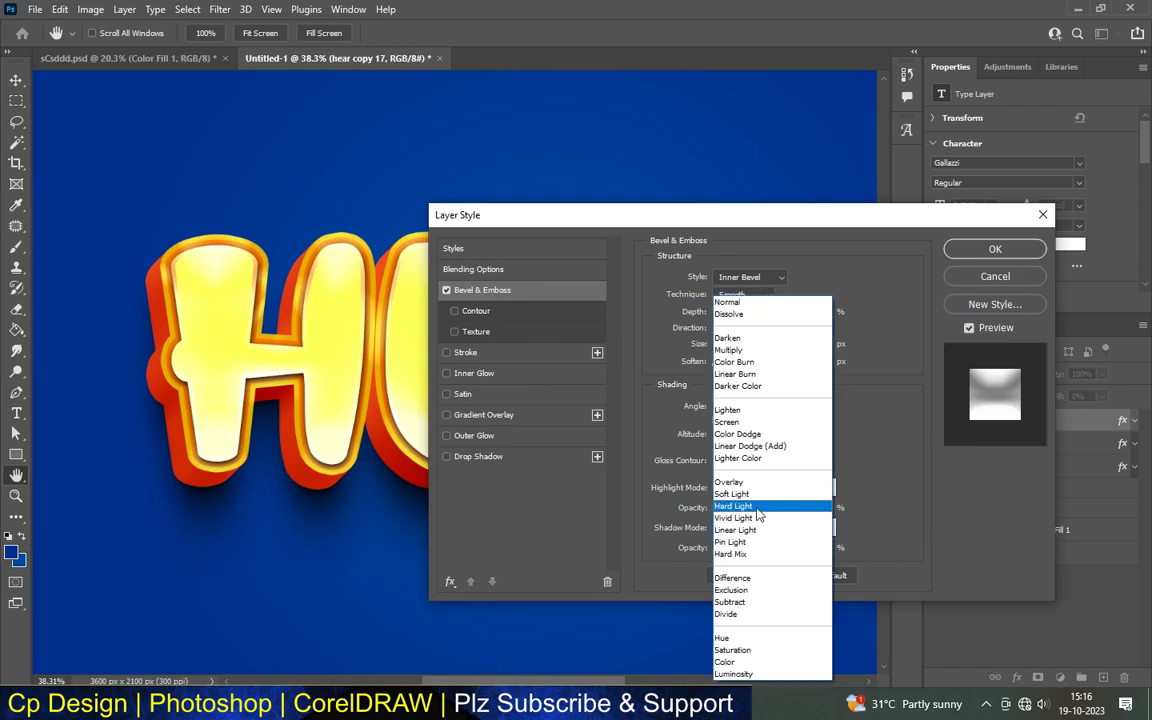
left_click(750, 430)
key("Tab")
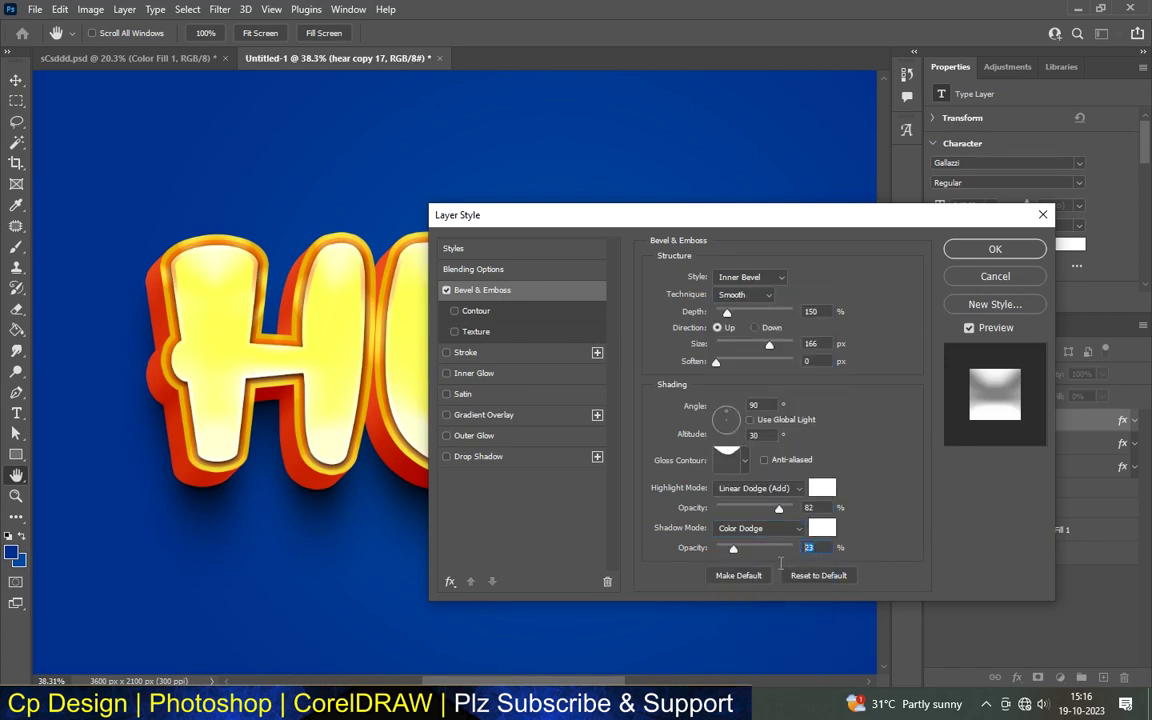
type("72")
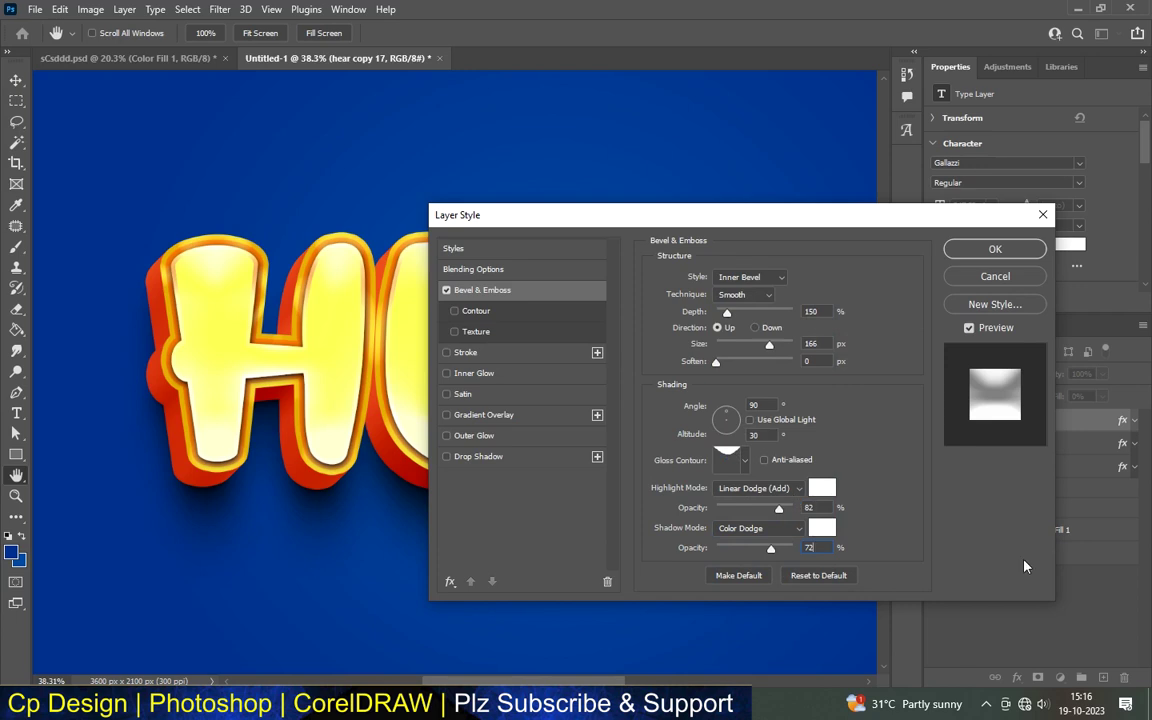
- Add a Contour at 100% range with 70° altitude to hear copy 17's bevel and apply it
left_click(476, 311)
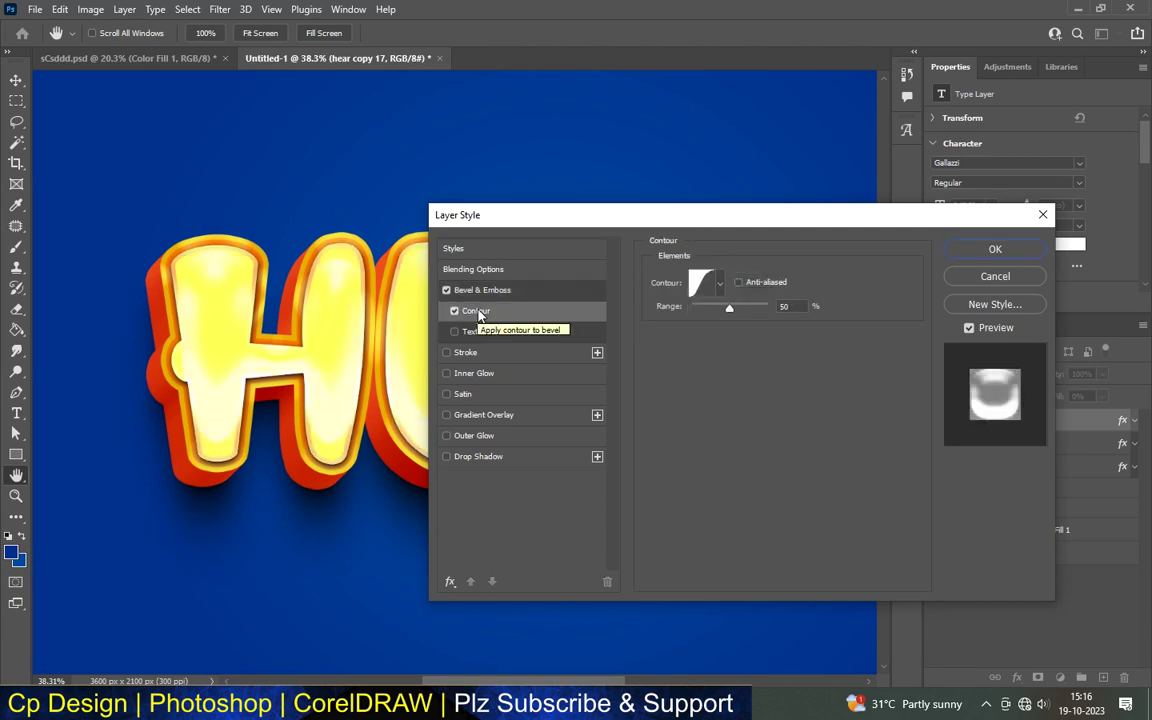
left_click_drag(730, 308, 769, 309)
left_click(814, 308)
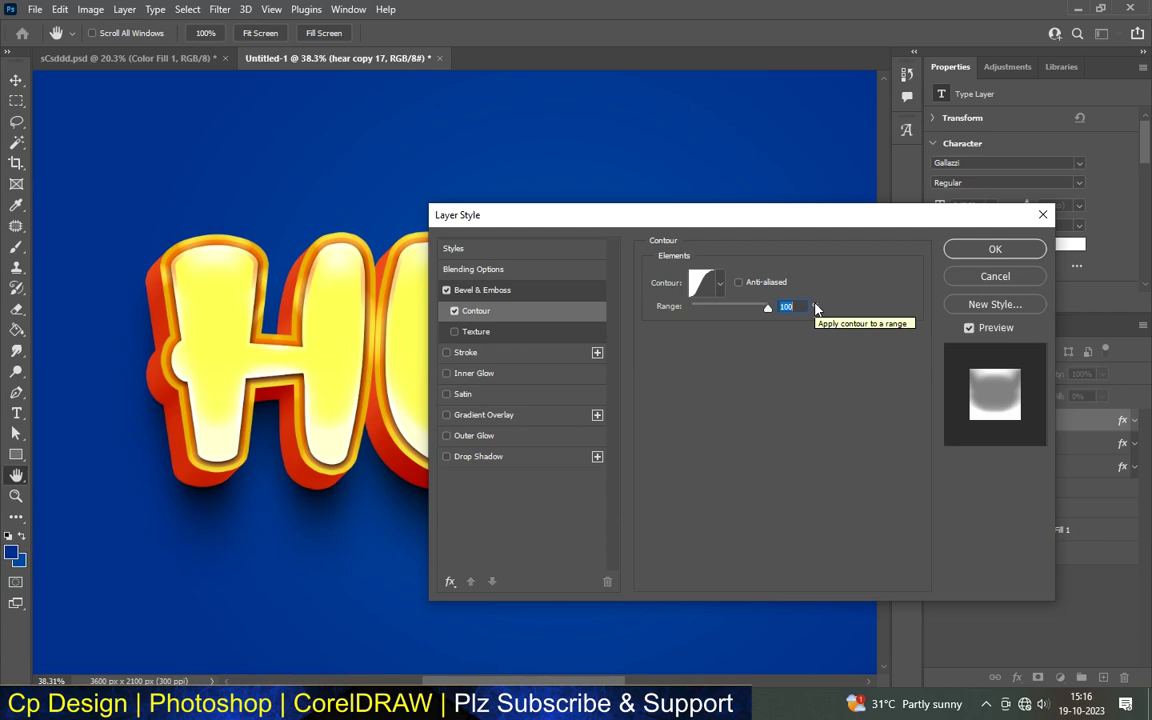
left_click(520, 292)
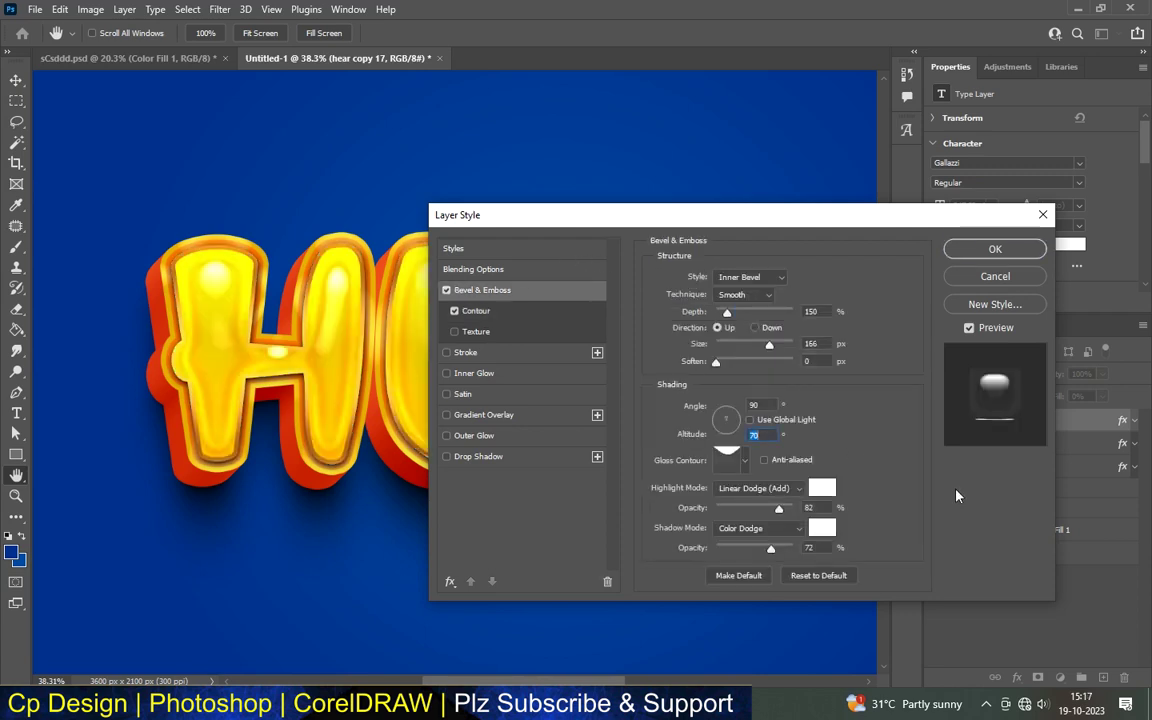
mouse_move(686, 217)
left_mouse_down()
mouse_move(645, 545)
mouse_move(677, 181)
left_mouse_up()
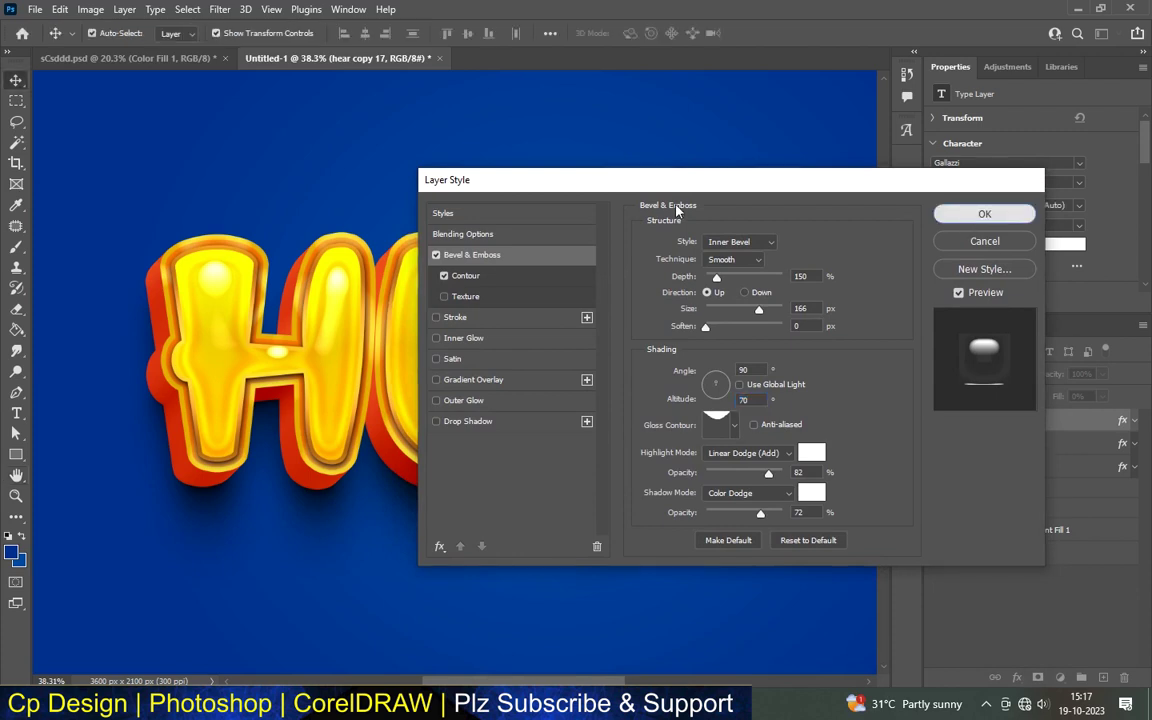
left_click(967, 217)
- Duplicate hear copy 17 into hear copy 18 and open the copy's Layer Style
scroll(312, 302, "down", 6, "alt")
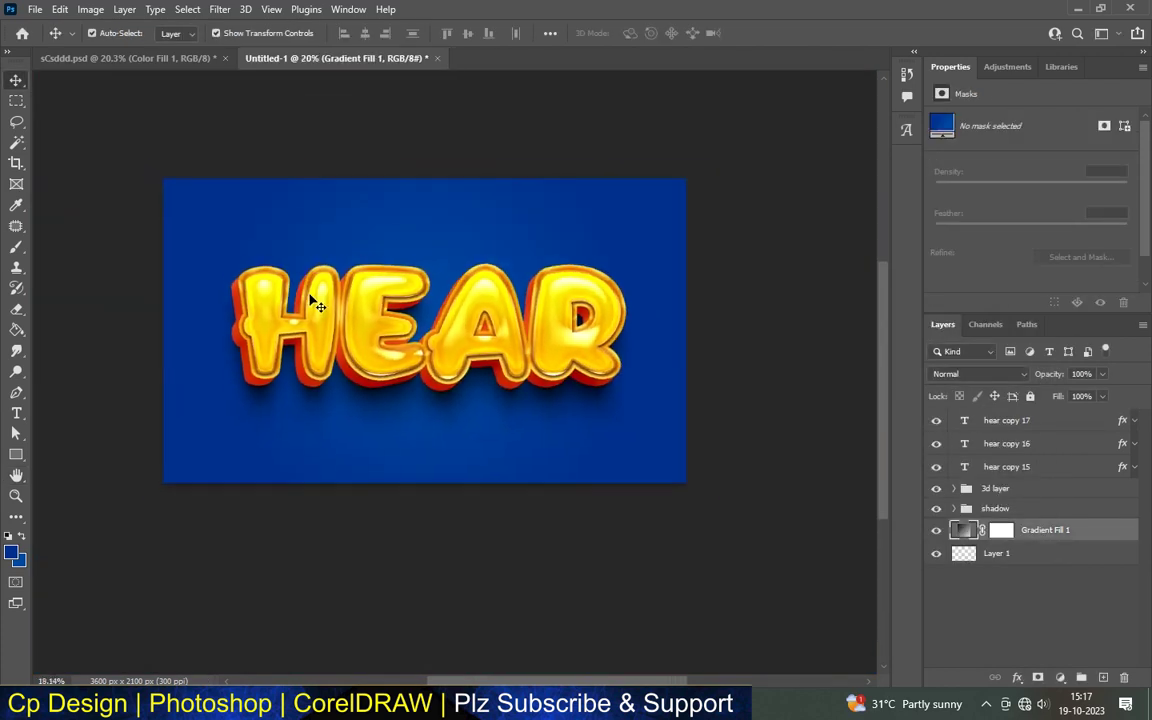
scroll(312, 302, "up", 3, "alt")
scroll(312, 302, "up", 2, "alt")
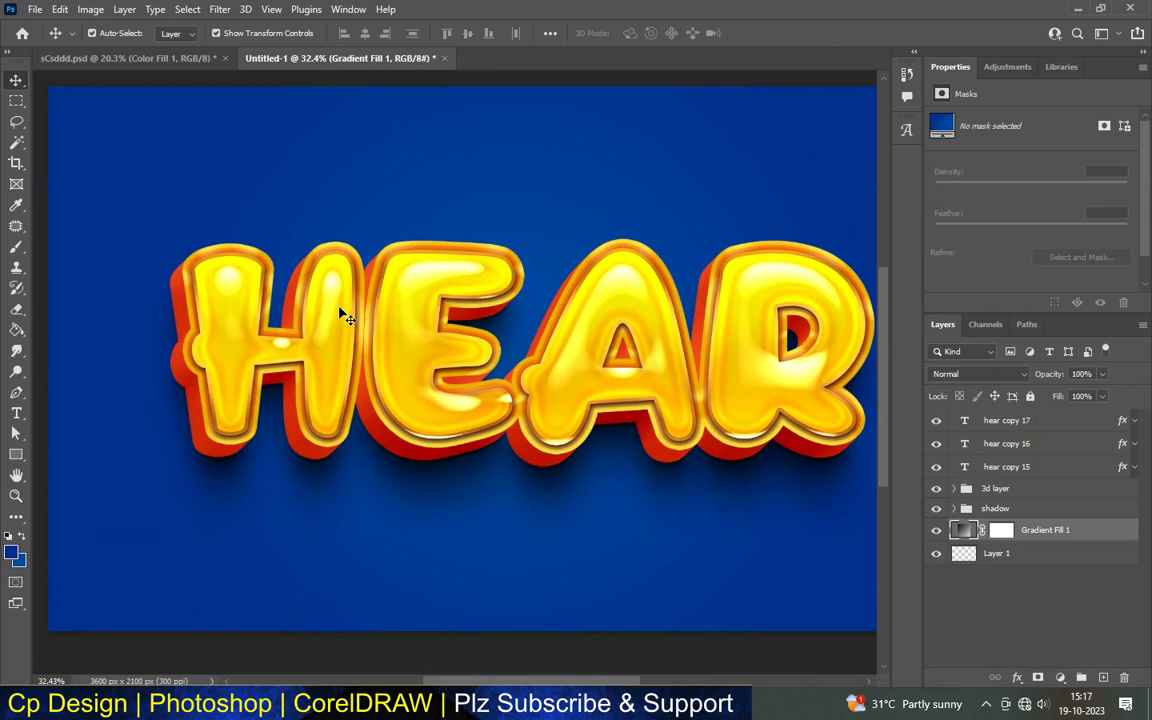
left_click(1050, 422)
left_click_drag(1053, 430, 1102, 677)
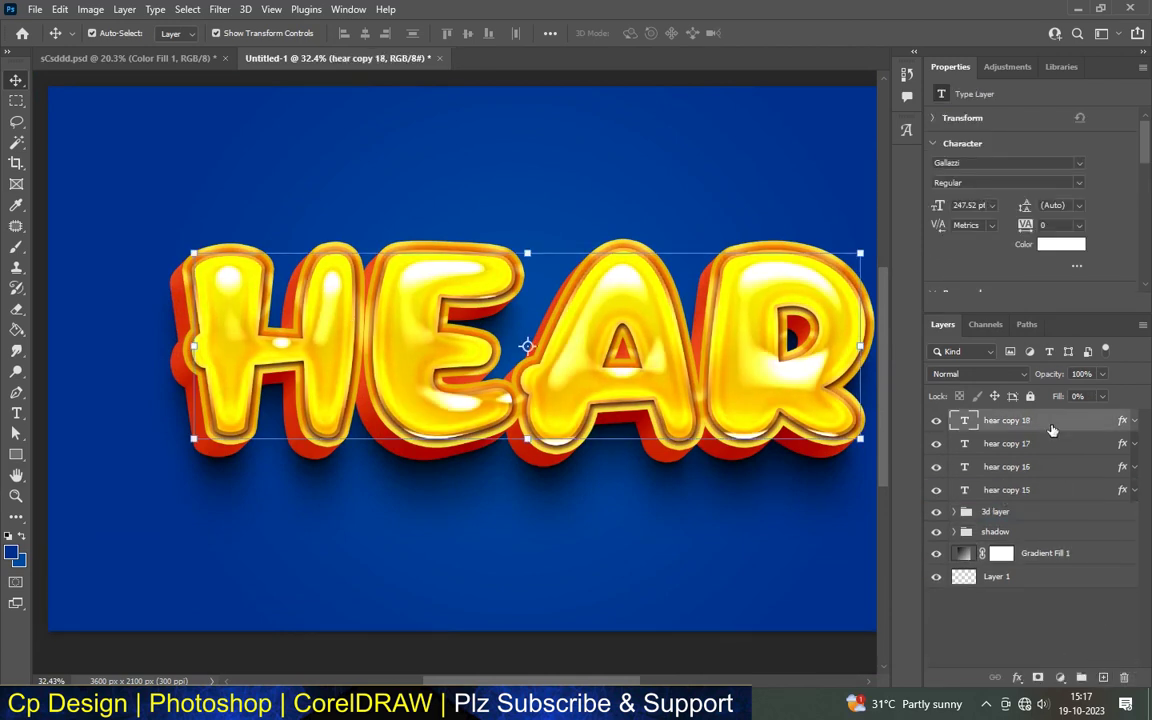
double_click(1051, 429)
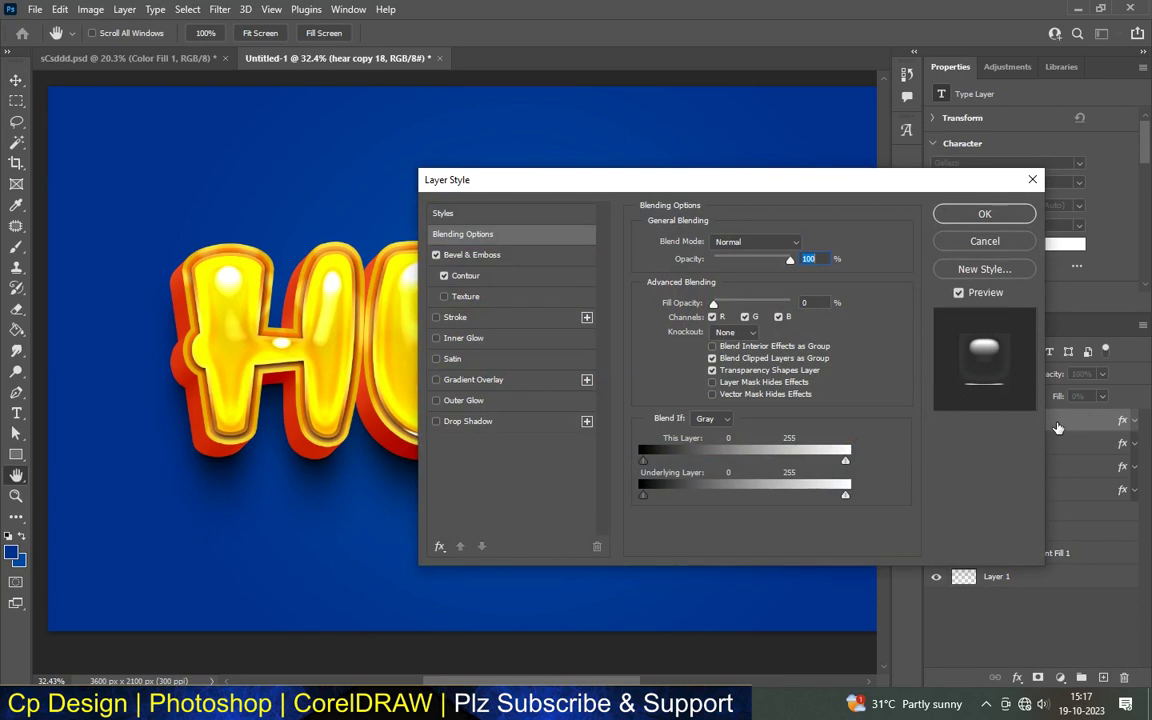
- Switch hear copy 18's bevel to Outer Bevel with 53% depth and direction Down
left_click(499, 257)
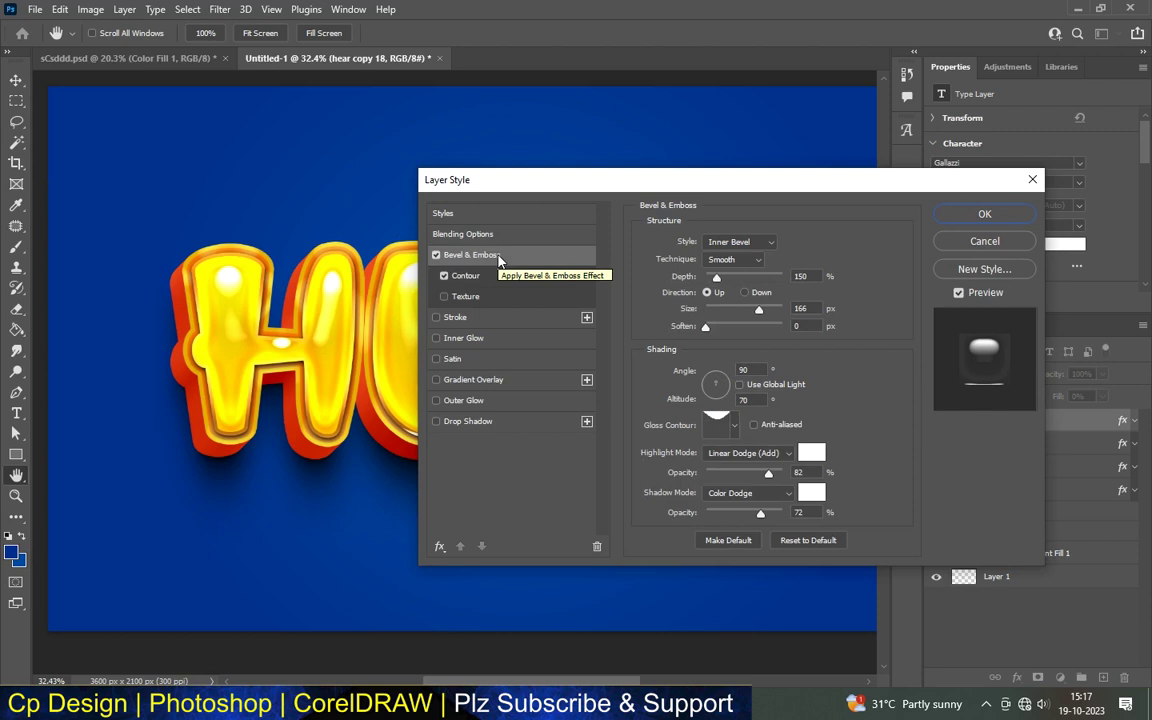
left_click(757, 243)
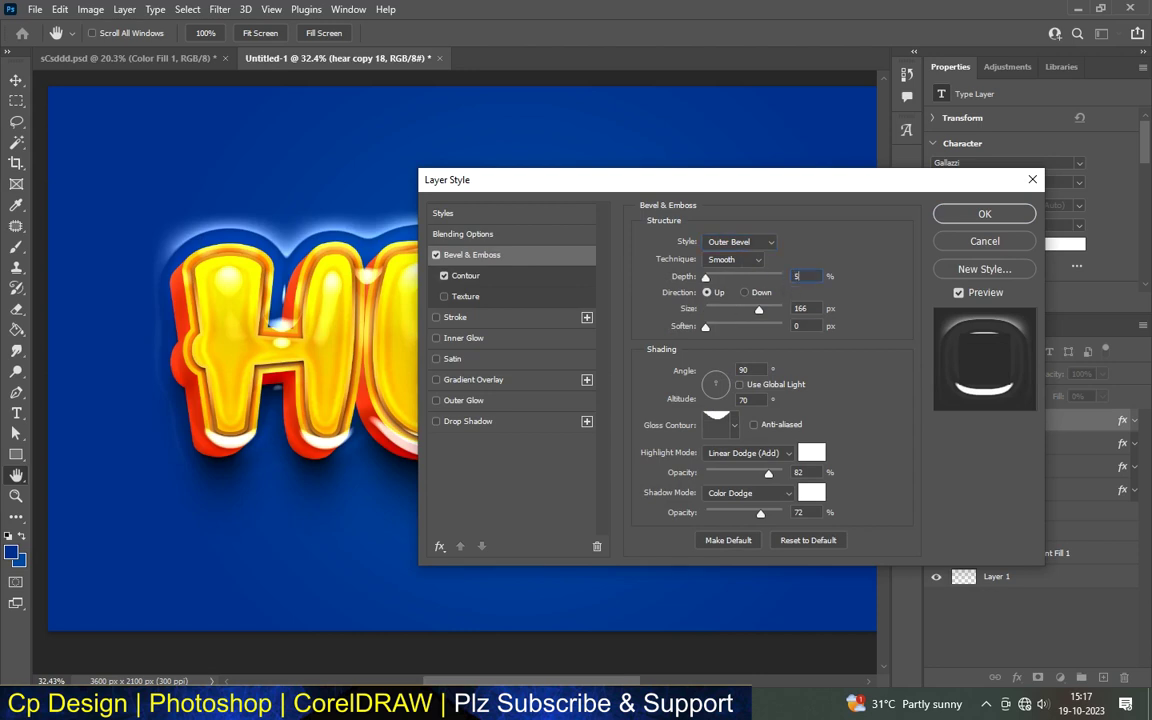
left_click_drag(716, 283, 709, 283)
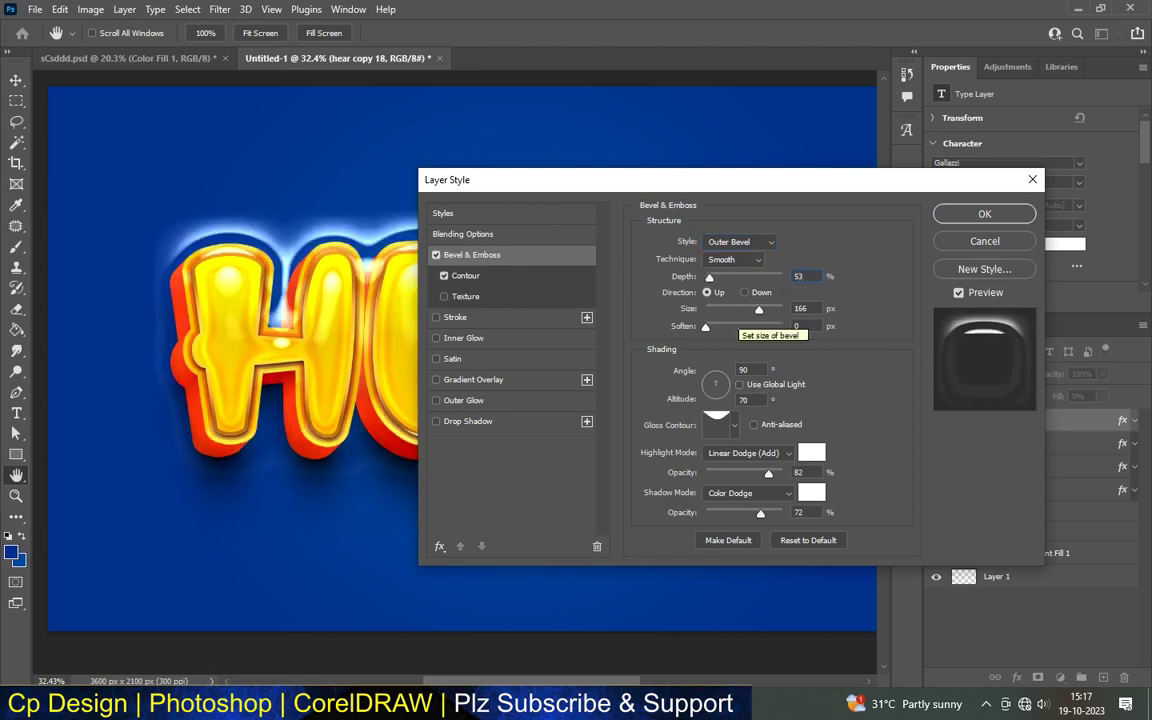
left_click(744, 292)
- Set the bevel size to 65 px, soften 5 px, angle 53° and altitude 79°
left_click(759, 313)
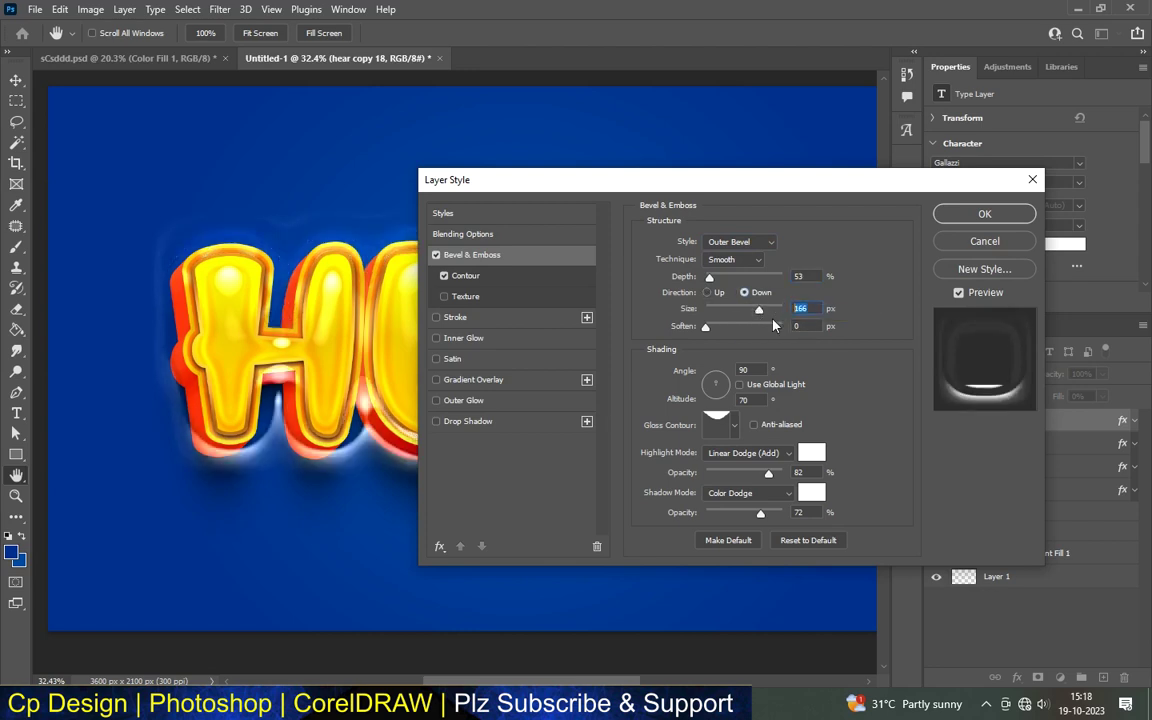
type("65")
key("Tab")
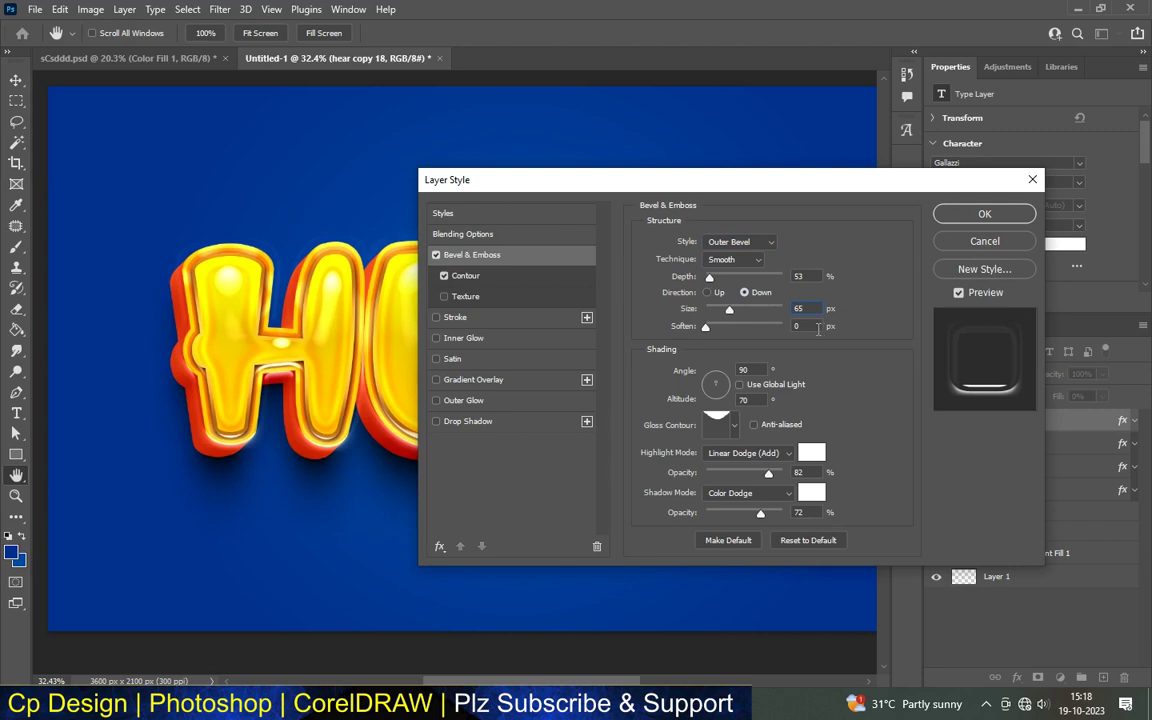
type("5")
left_click(744, 370)
type("53")
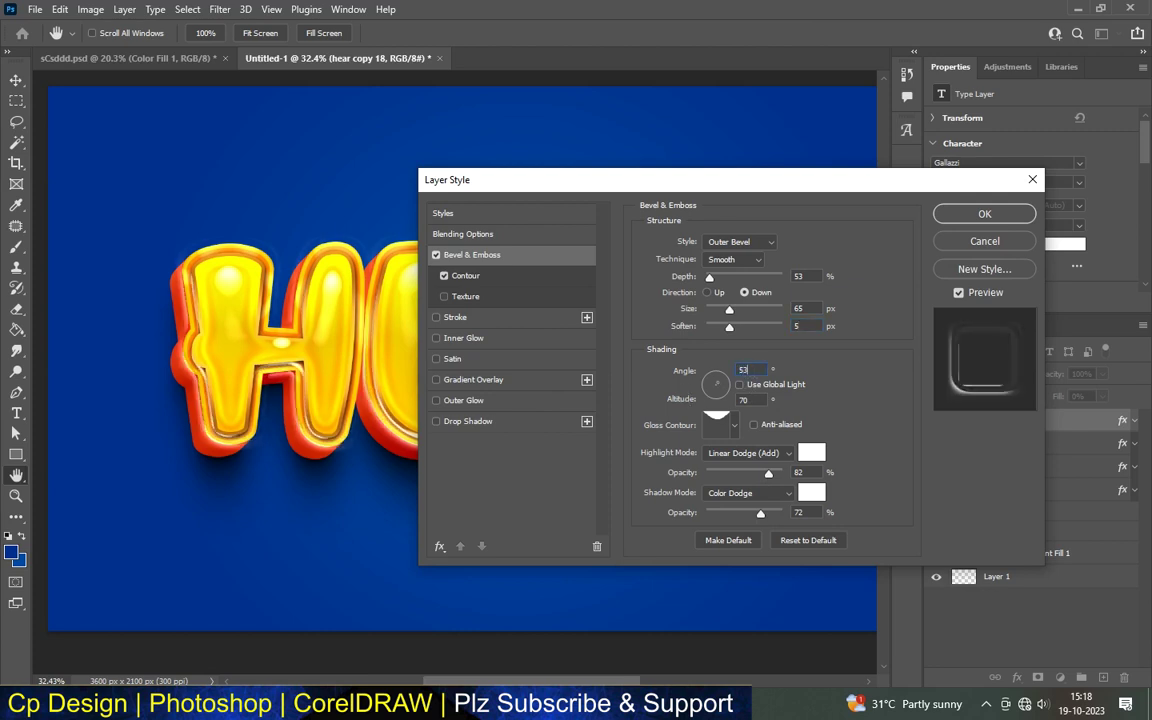
key("Tab")
type("79")
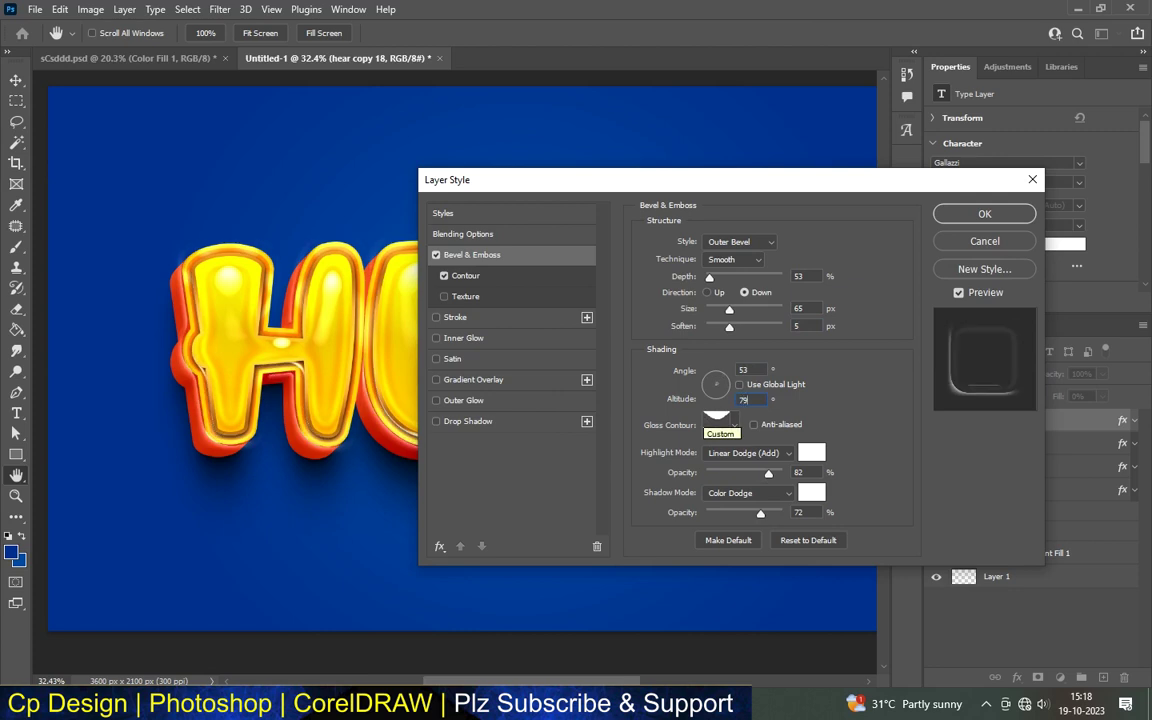
- Apply the third gloss contour preset to hear copy 18's bevel
left_click(735, 425)
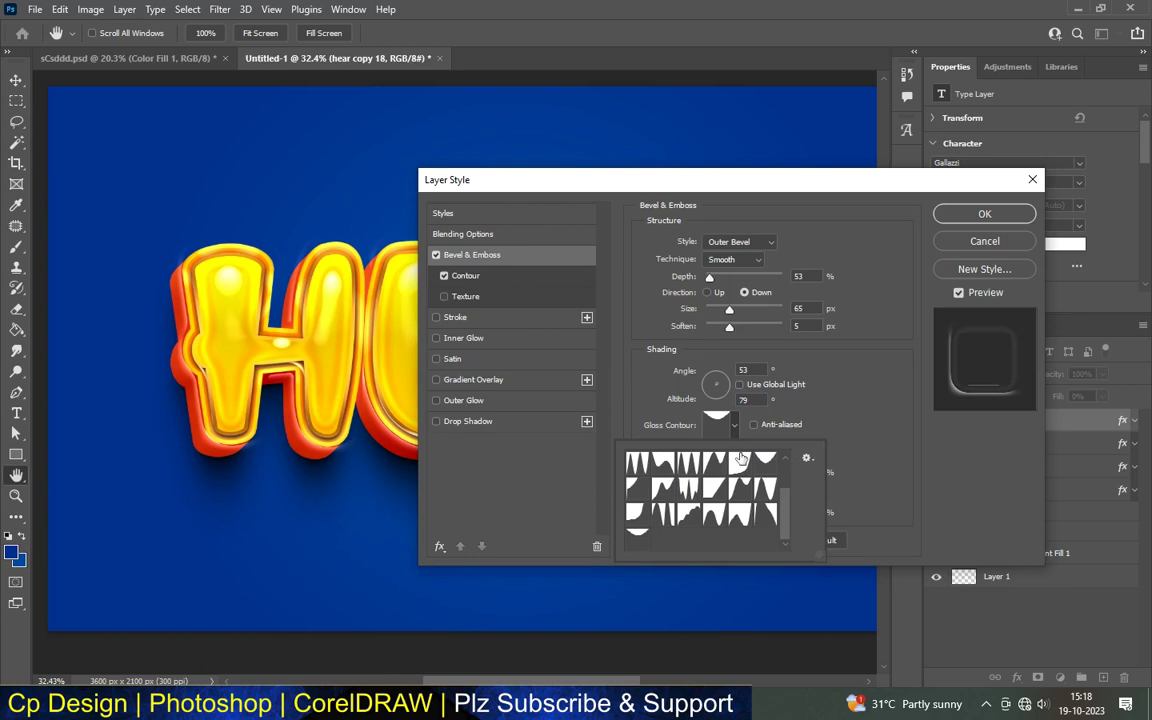
scroll(745, 519, "up", 2)
scroll(745, 519, "up", 1)
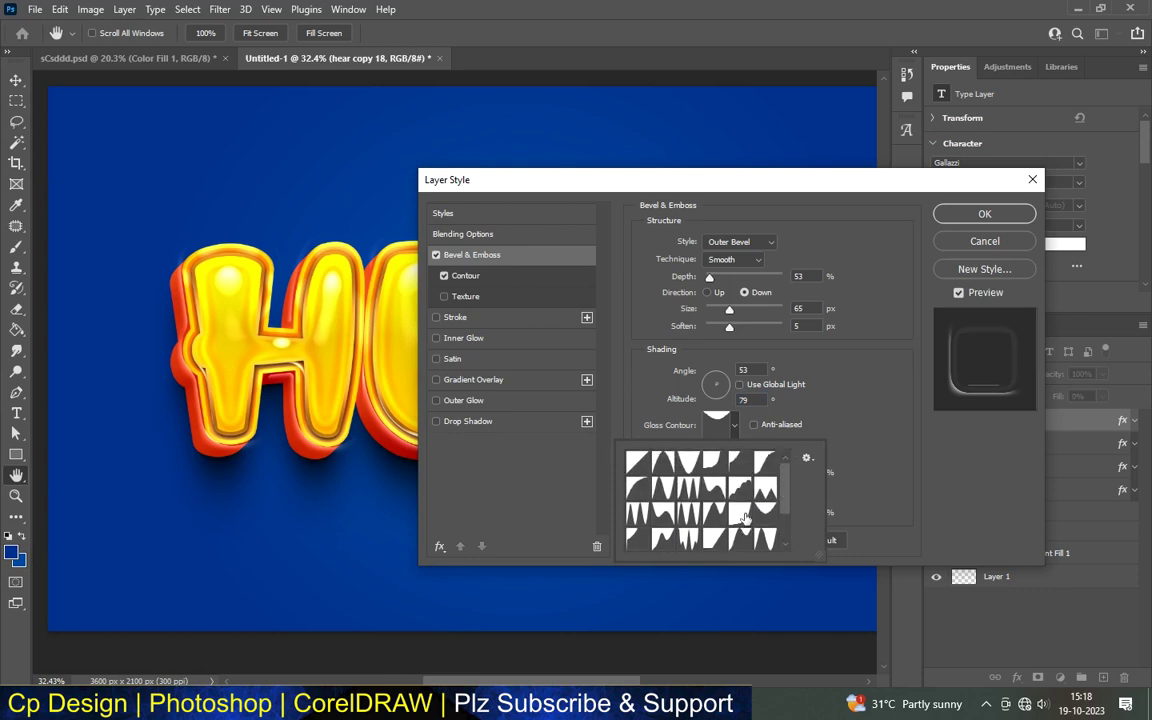
left_click(689, 463)
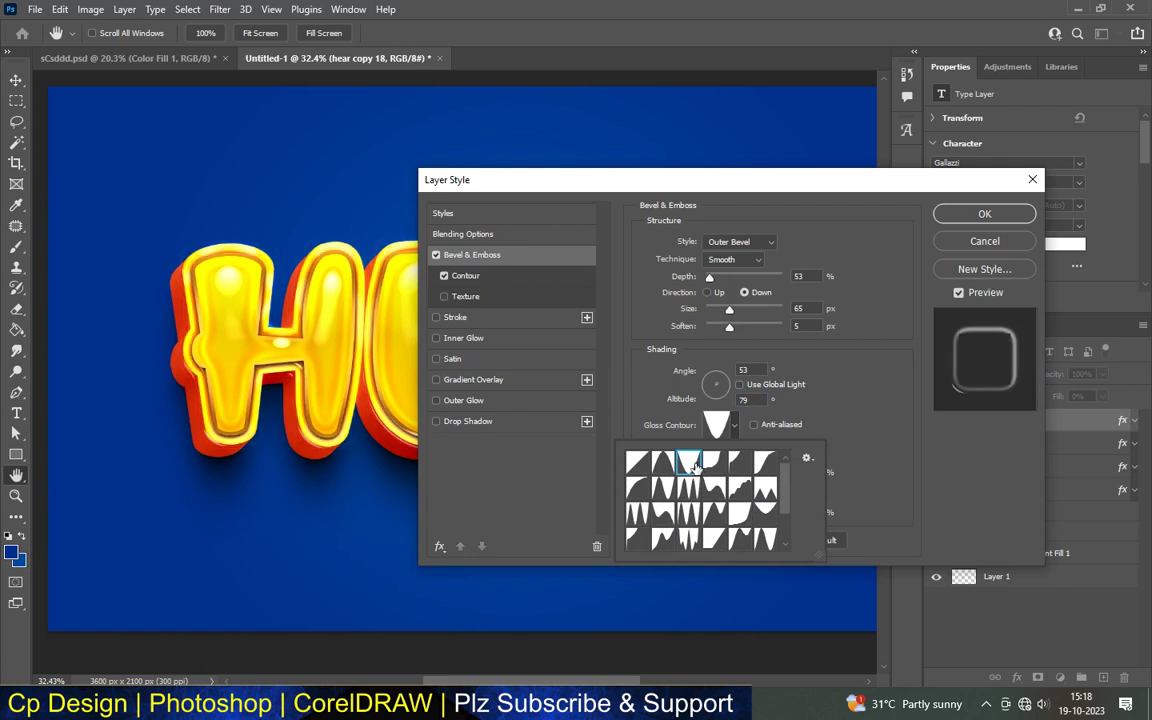
mouse_move(672, 184)
left_mouse_down()
mouse_move(733, 243)
mouse_move(672, 216)
left_mouse_up()
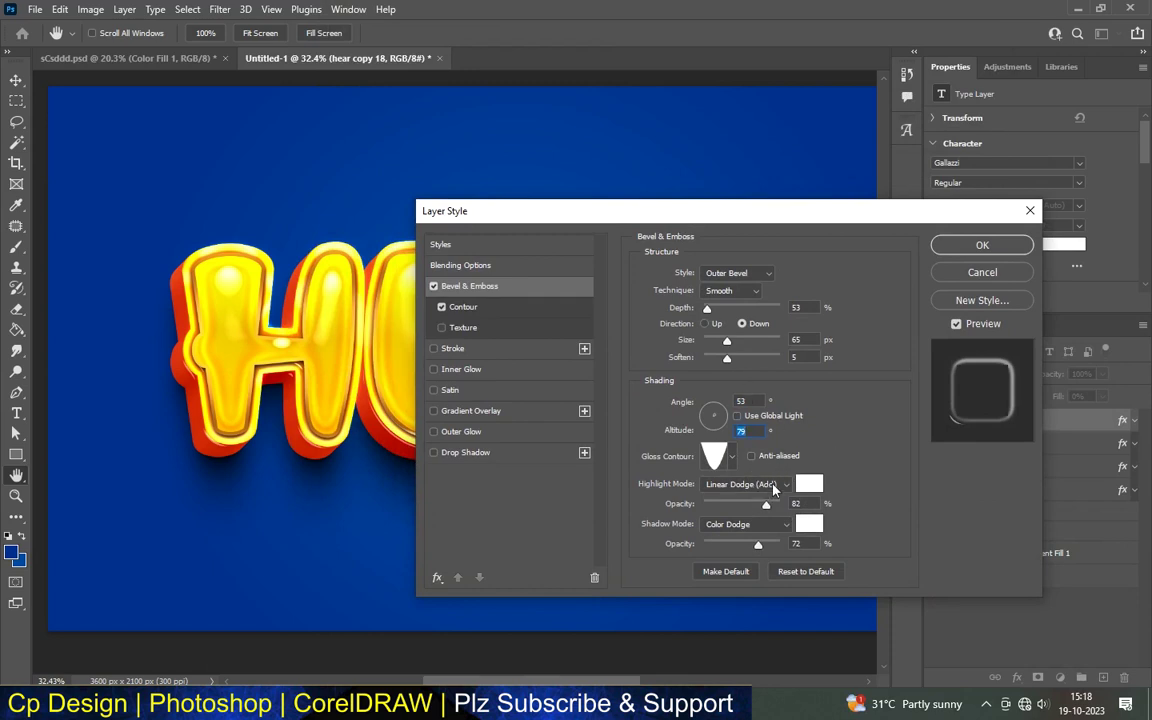
- Set highlight opacity 100% and shadow opacity 0%, enable Contour, and apply the style
mouse_move(769, 505)
left_mouse_down()
mouse_move(815, 520)
mouse_move(690, 543)
left_mouse_up()
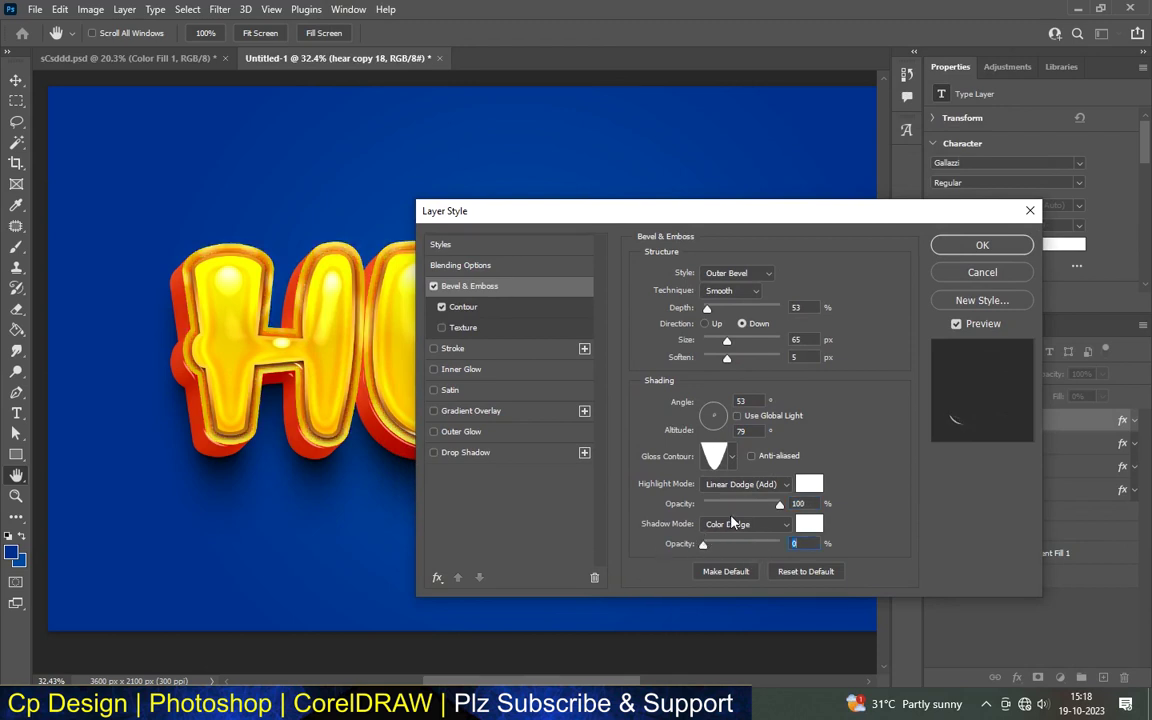
left_click(481, 312)
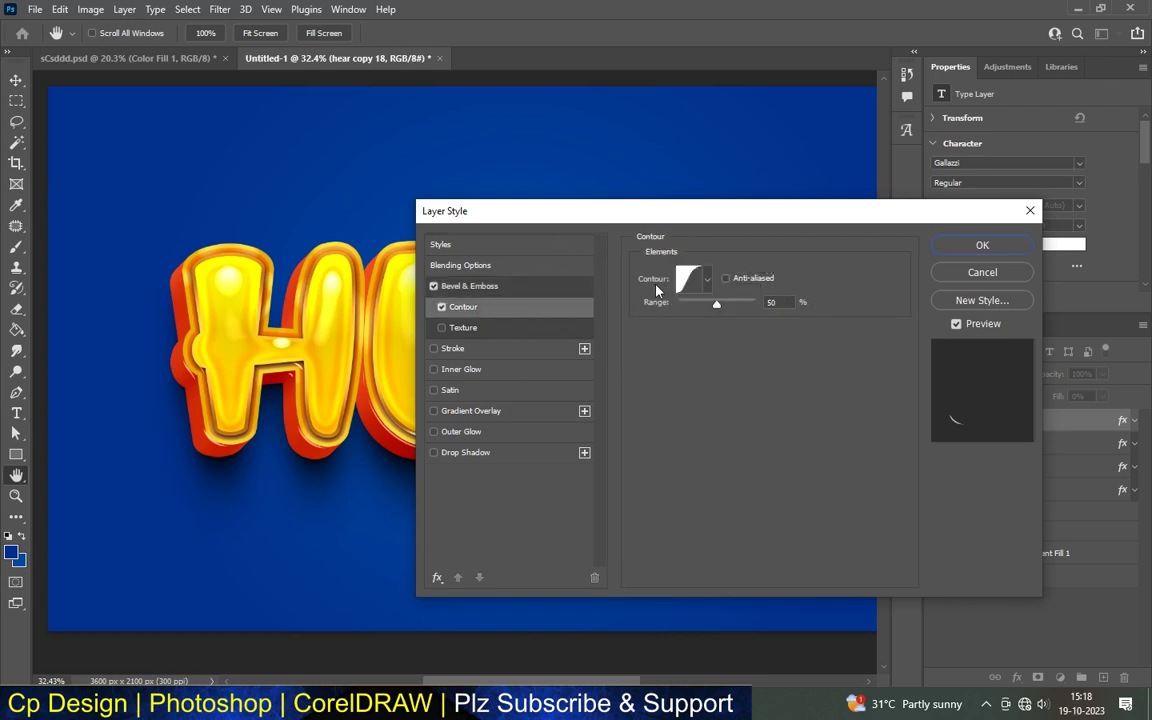
mouse_move(504, 212)
left_mouse_down()
mouse_move(923, 319)
mouse_move(875, 344)
mouse_move(796, 330)
mouse_move(552, 222)
left_mouse_up()
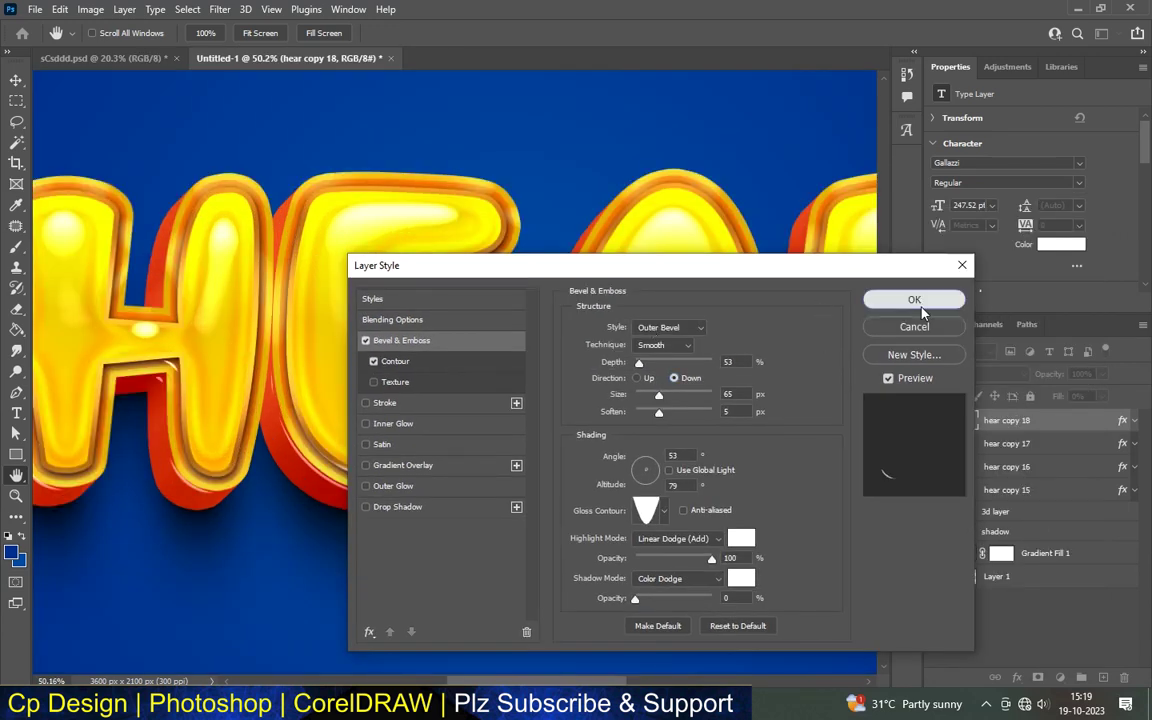
left_click(935, 300)
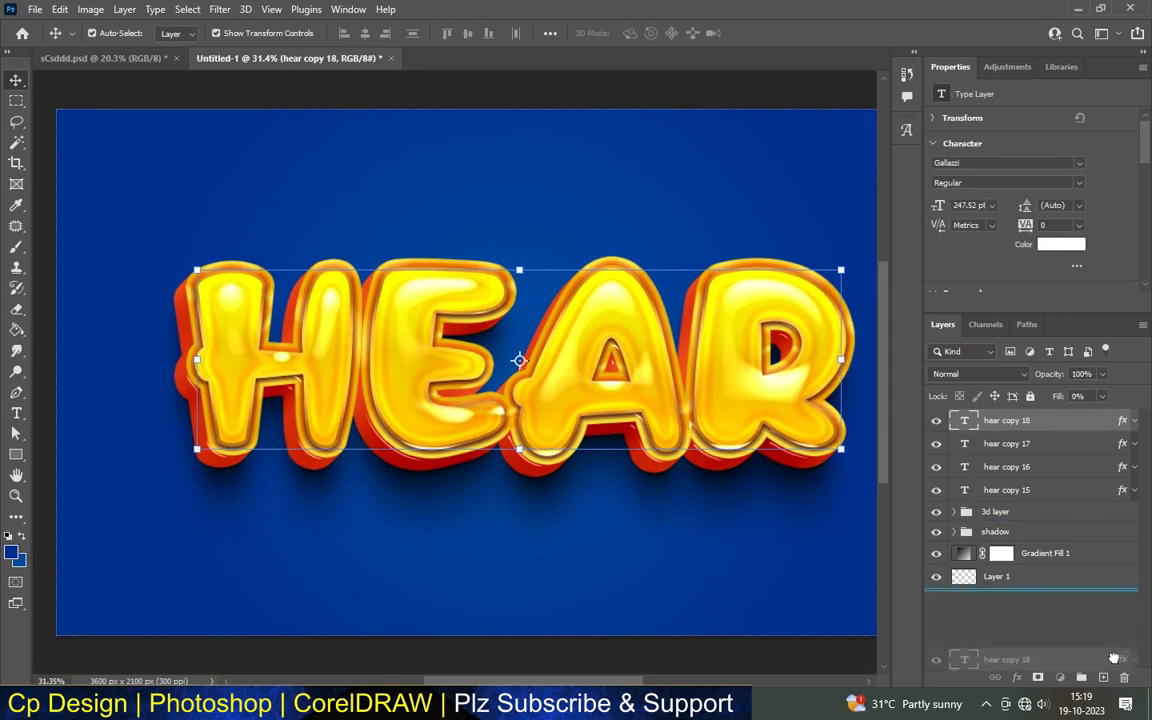
- Duplicate the top text layer as hear copy 19 and give its bevel an Outer Bevel style
key("ctrl+j")
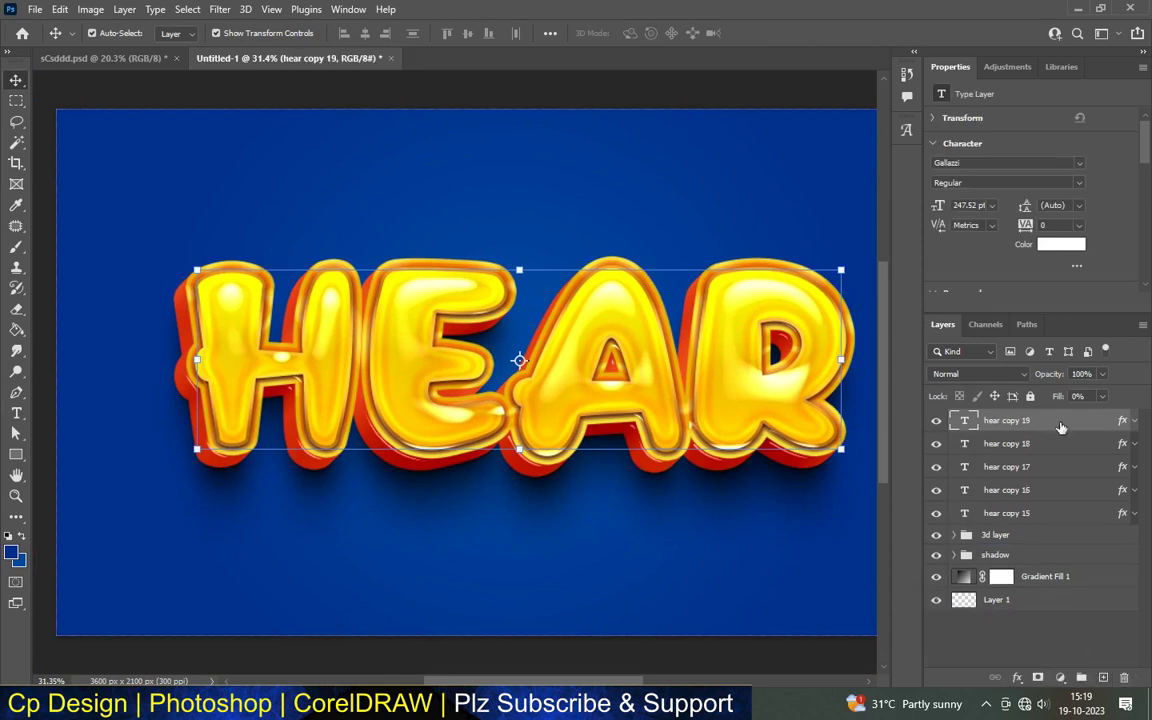
double_click(1061, 427)
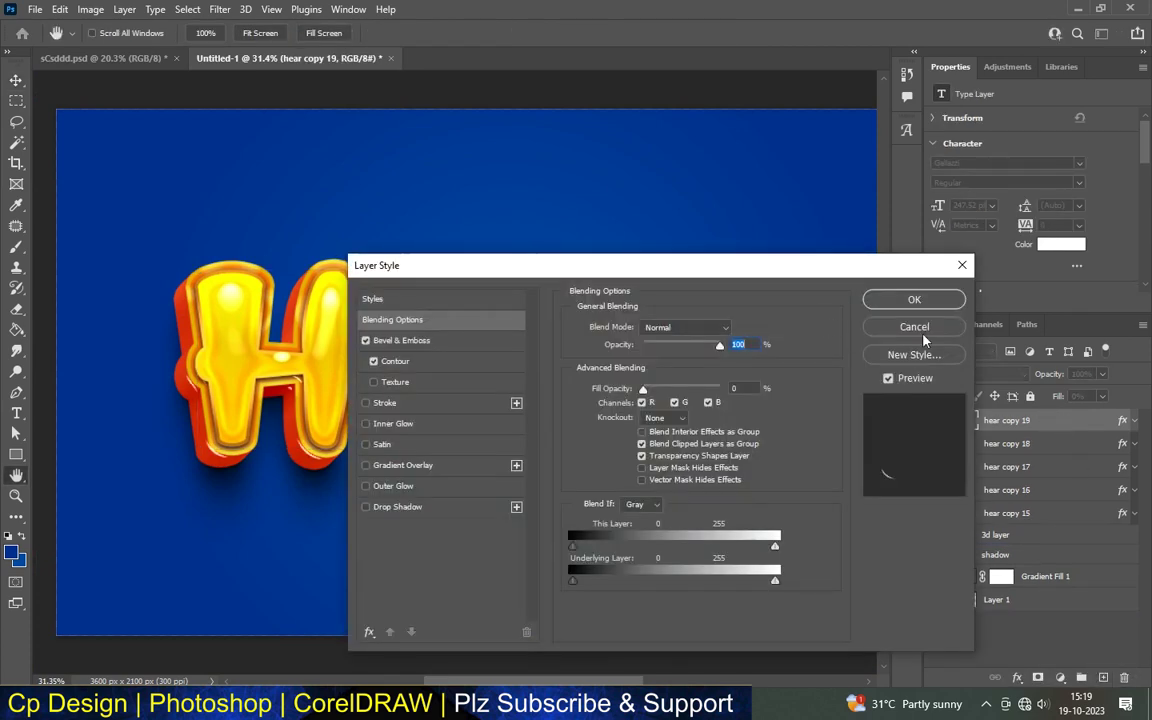
left_click(410, 340)
left_click(668, 327)
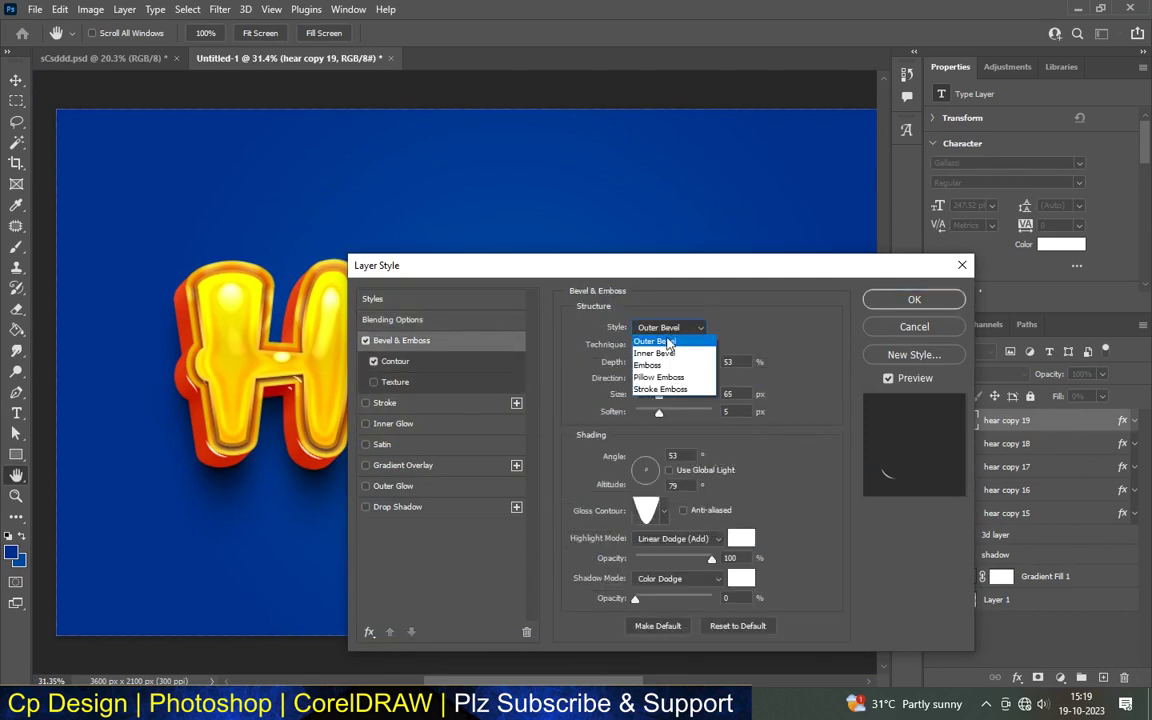
left_click(662, 344)
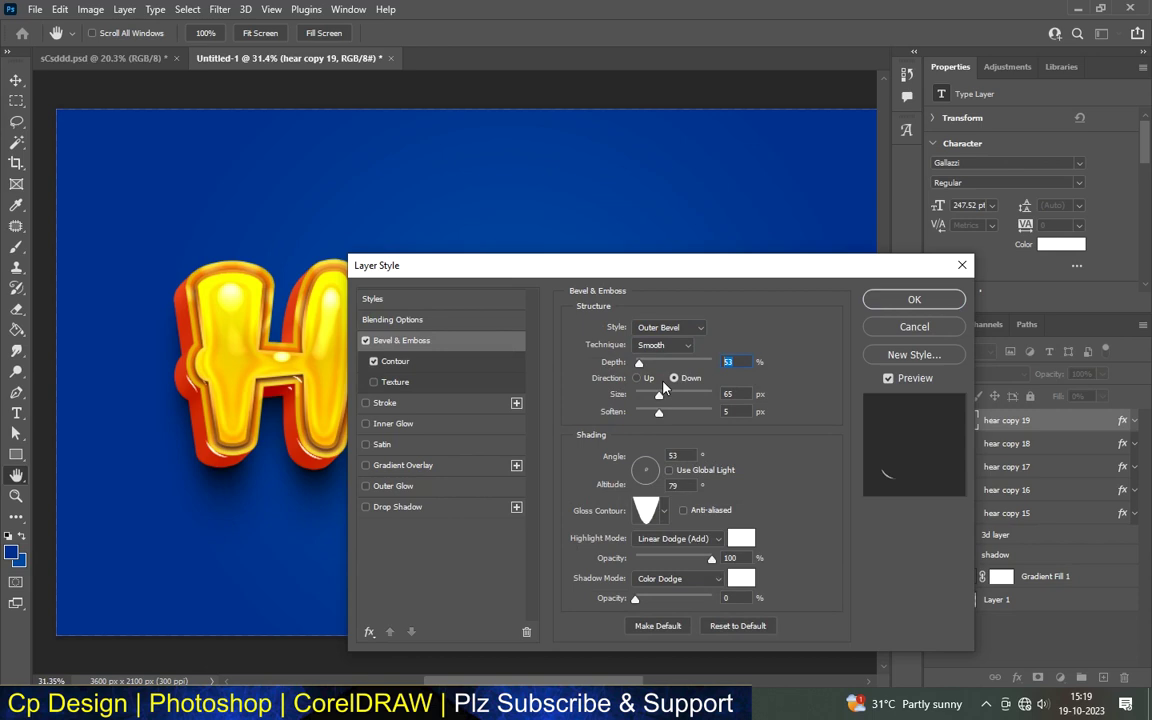
- Set hear copy 19's bevel depth to 84%, size 106 px and soften 6 px
left_click_drag(639, 362, 641, 362)
key("Tab")
type("106")
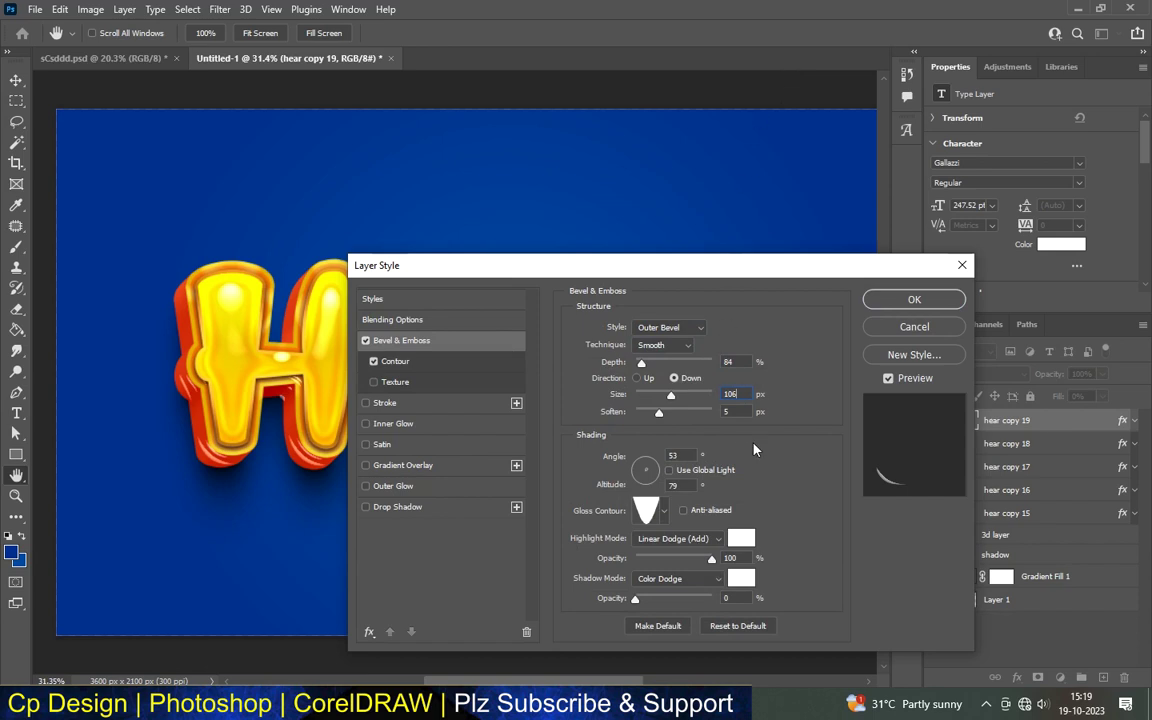
left_click(728, 411)
type("6")
key("Tab")
key("Tab")
key("Tab")
key("Tab")
left_click_drag(450, 266, 470, 176)
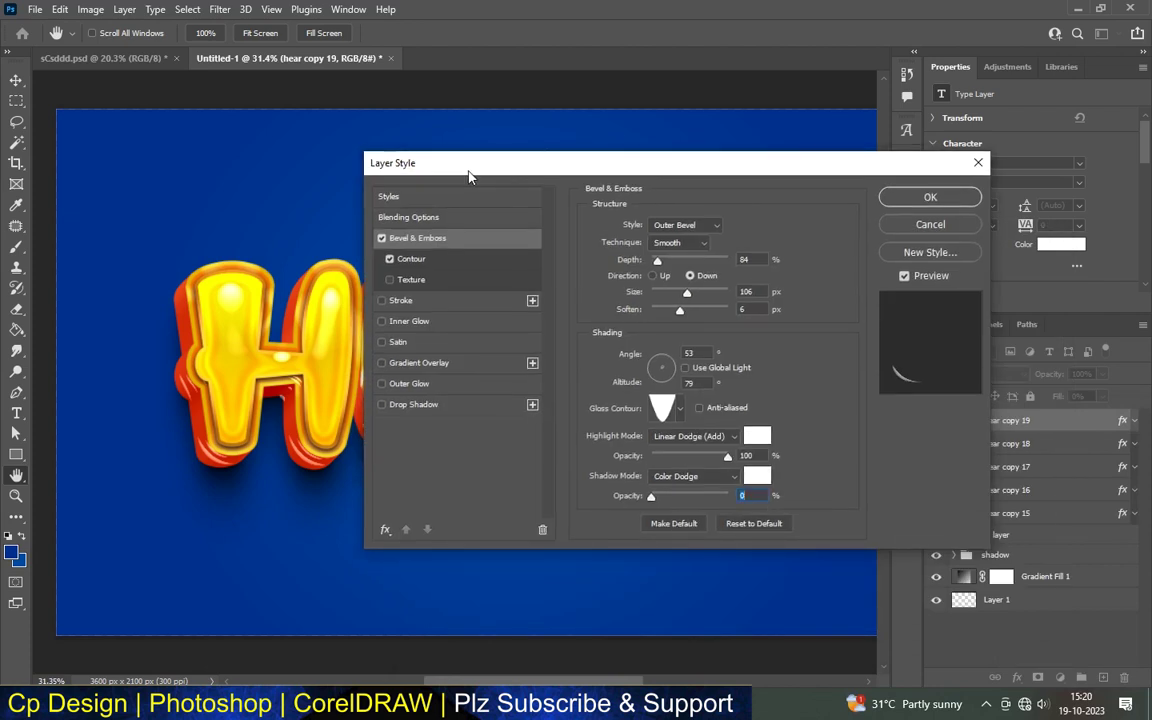
- Give the bevel an S-curve contour preset and apply the layer style
left_click(452, 258)
left_click(737, 254)
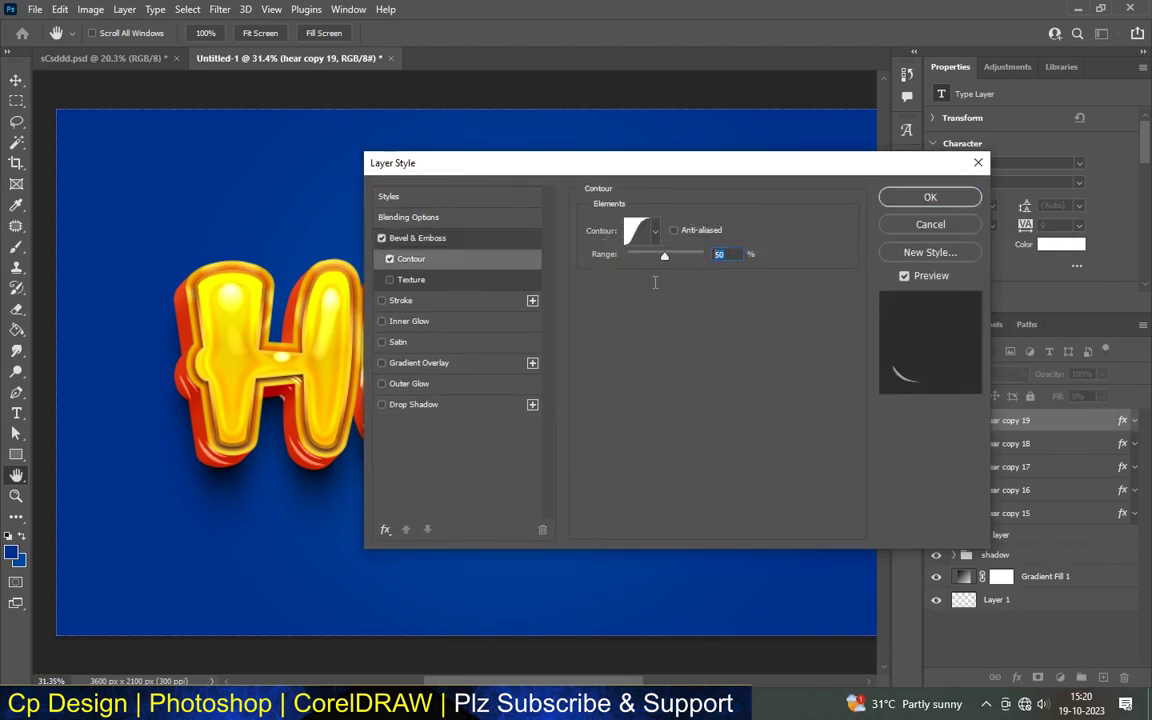
left_click(654, 230)
double_click(600, 275)
left_click(929, 197)
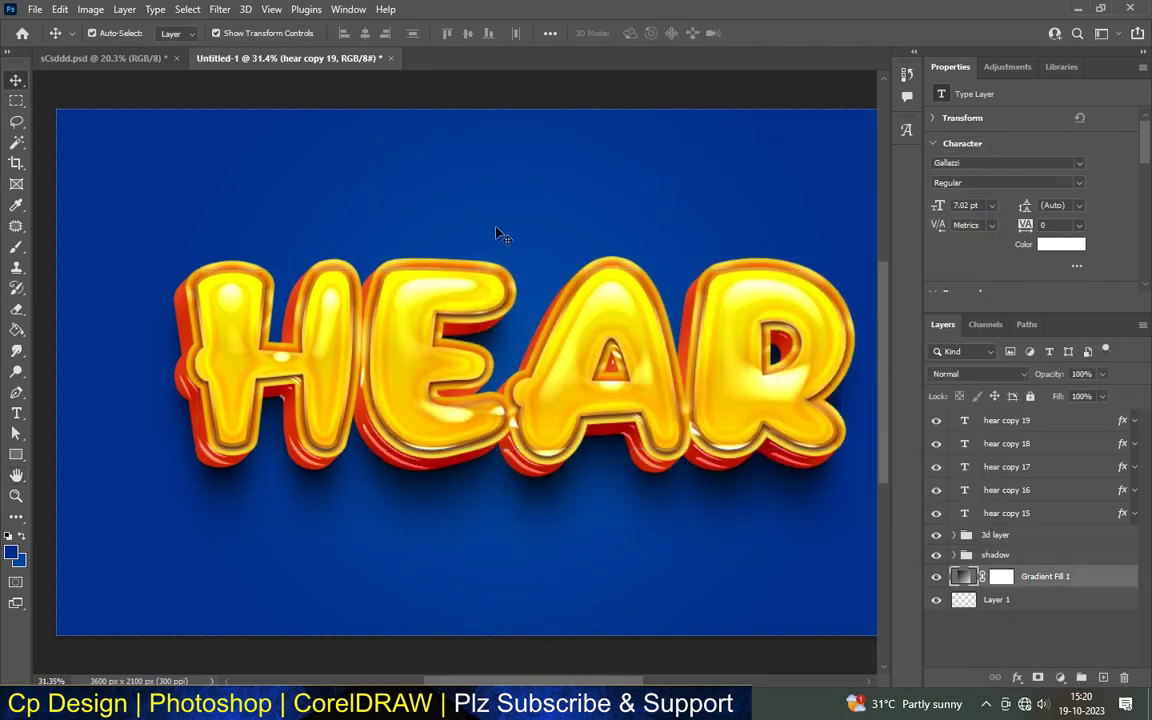
- Duplicate hear copy 19 into a new hear copy 20 layer
scroll(558, 489, "down", 2)
left_click(547, 571)
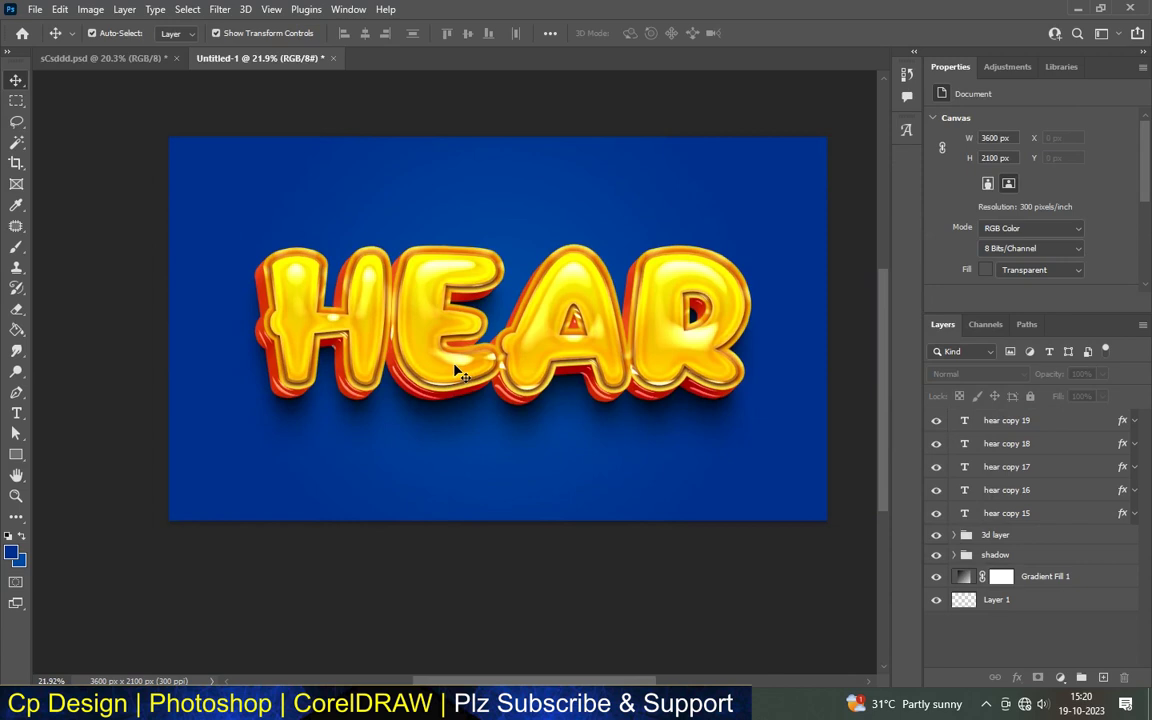
scroll(458, 372, "up", 1)
scroll(456, 373, "up", 3)
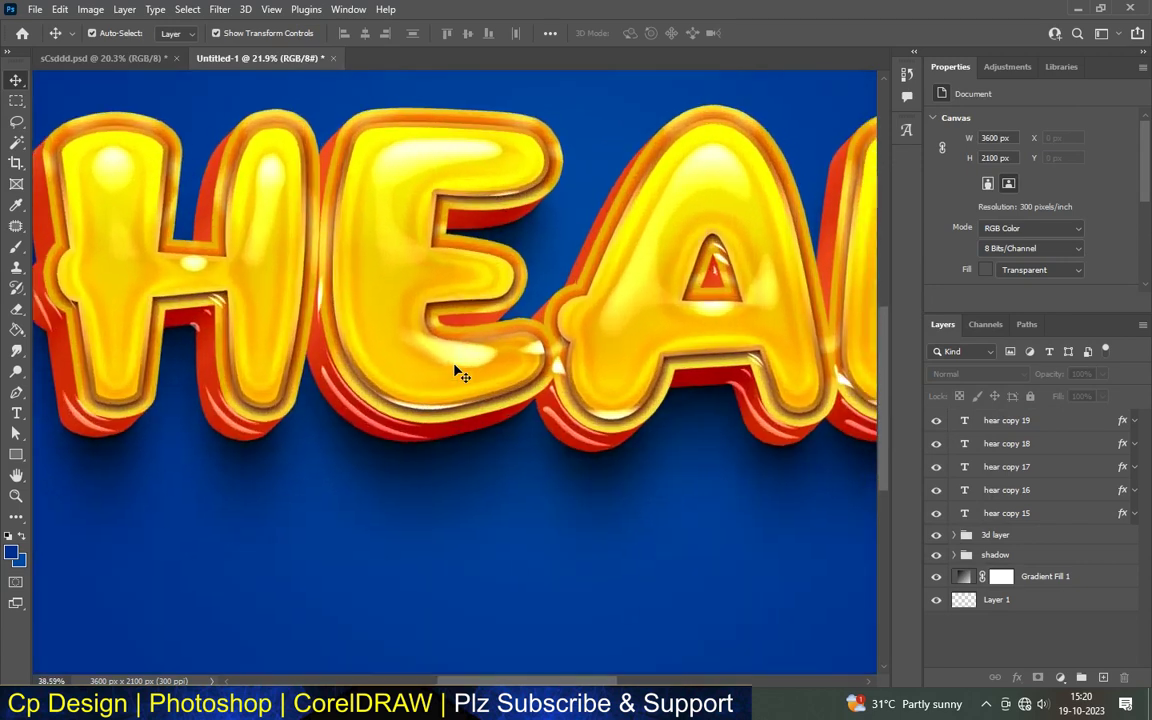
scroll(454, 372, "down", 2)
left_click(456, 373)
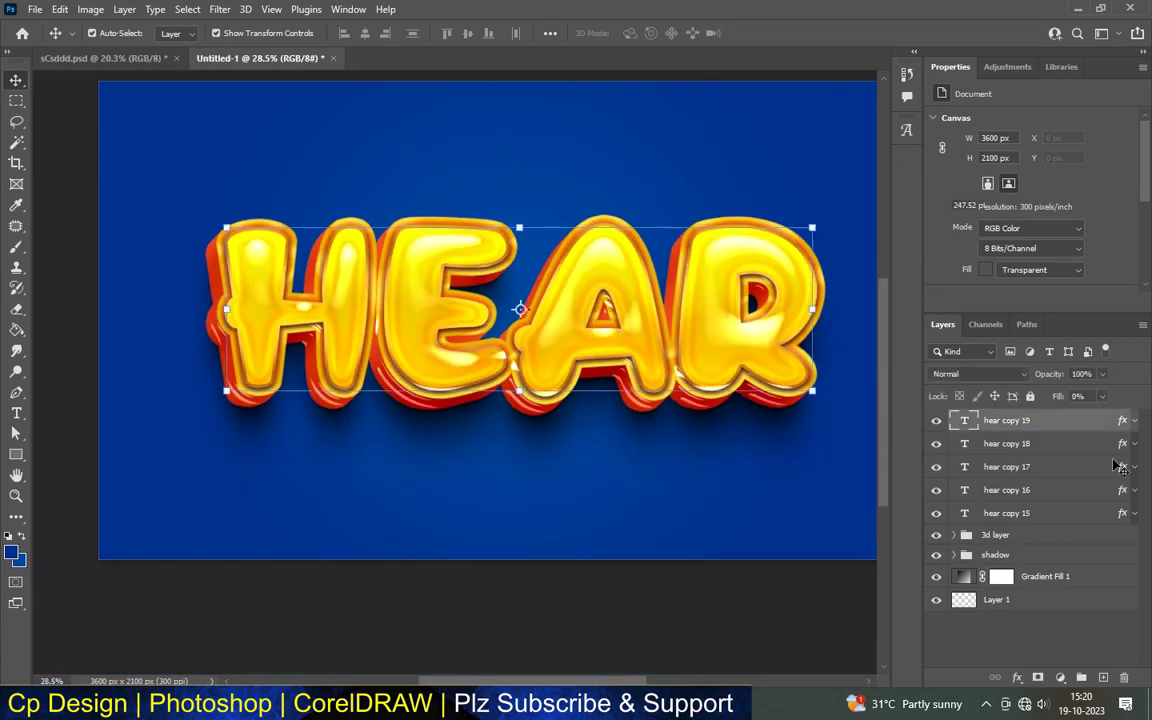
left_click_drag(1108, 667, 1104, 676)
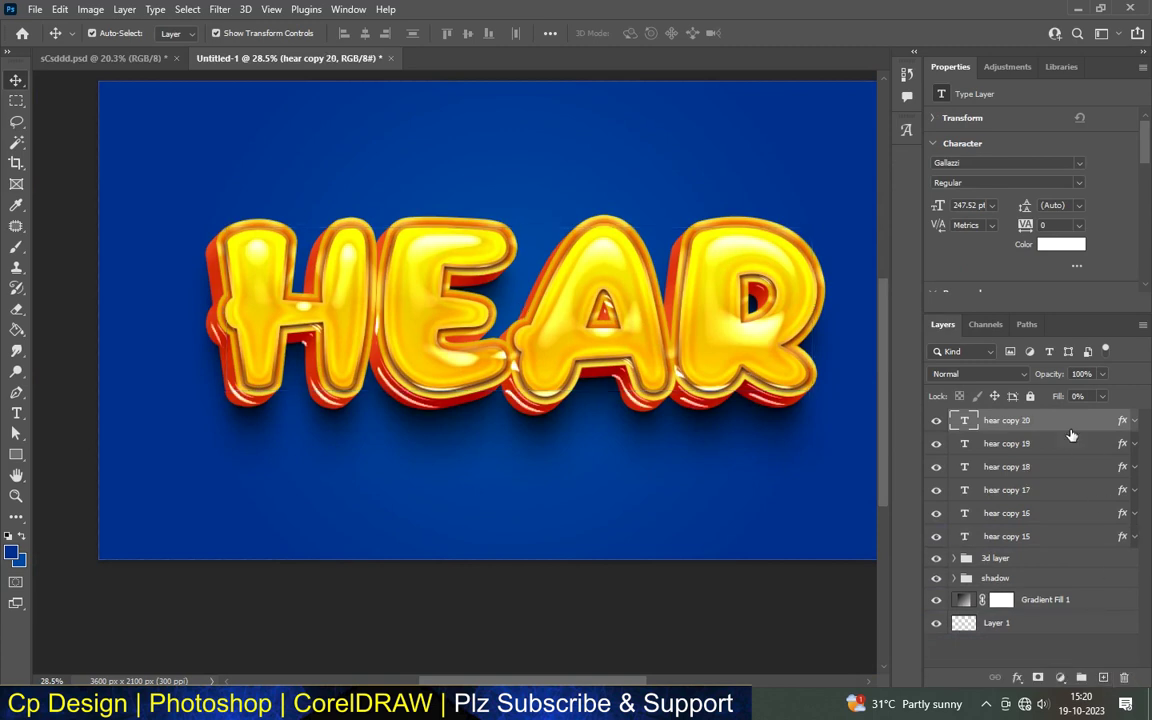
- Open hear copy 20's Bevel & Emboss settings, keeping Outer Bevel with Smooth technique
double_click(1068, 430)
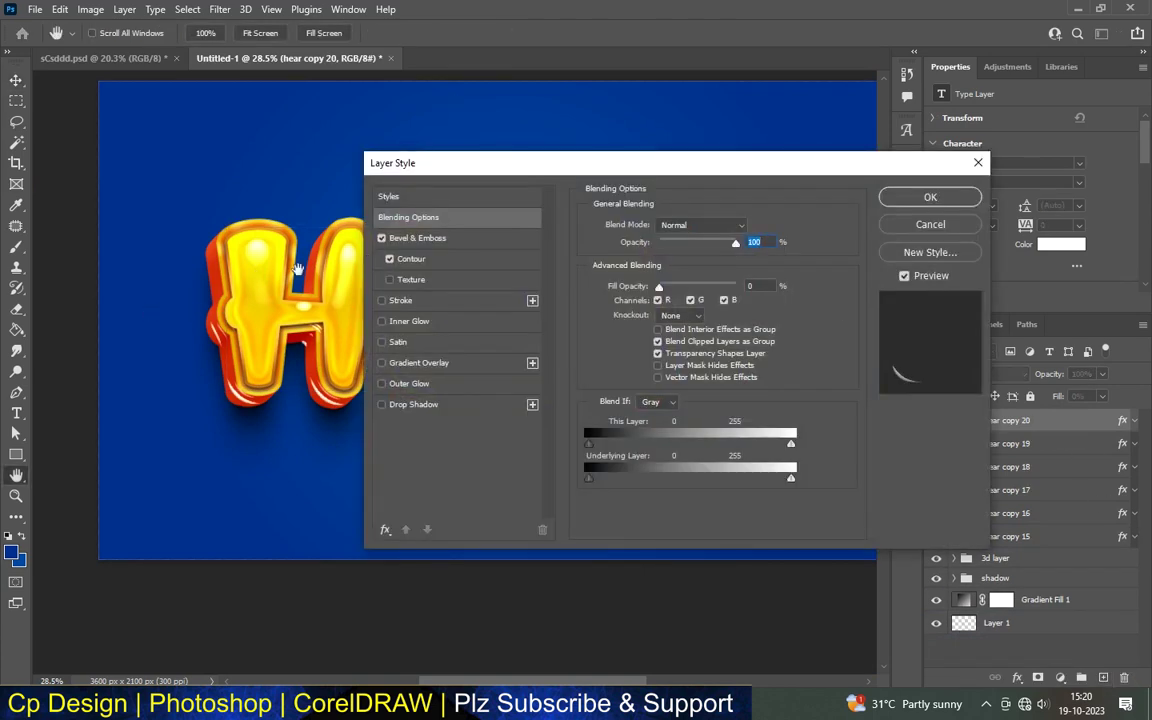
left_click(440, 240)
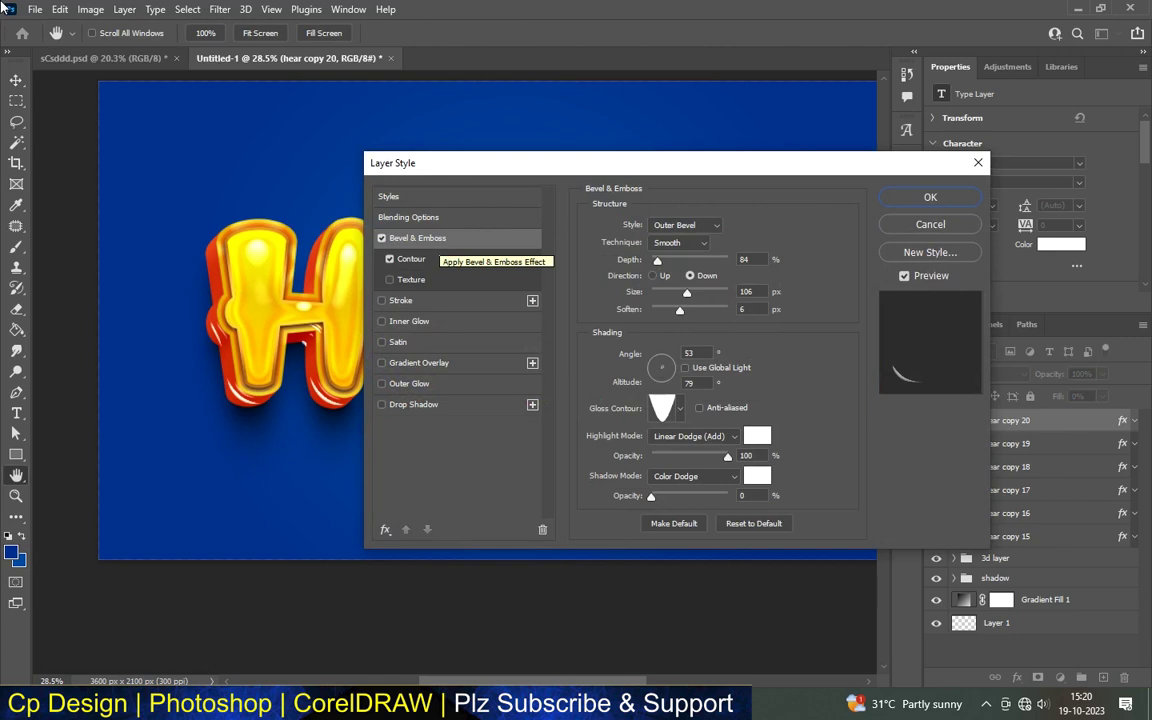
left_click(695, 224)
left_click(688, 228)
left_click(686, 258)
- Set bevel depth 115%, size 143 px, soften 16 px, angle 71° and altitude 79°
left_click_drag(686, 259, 652, 259)
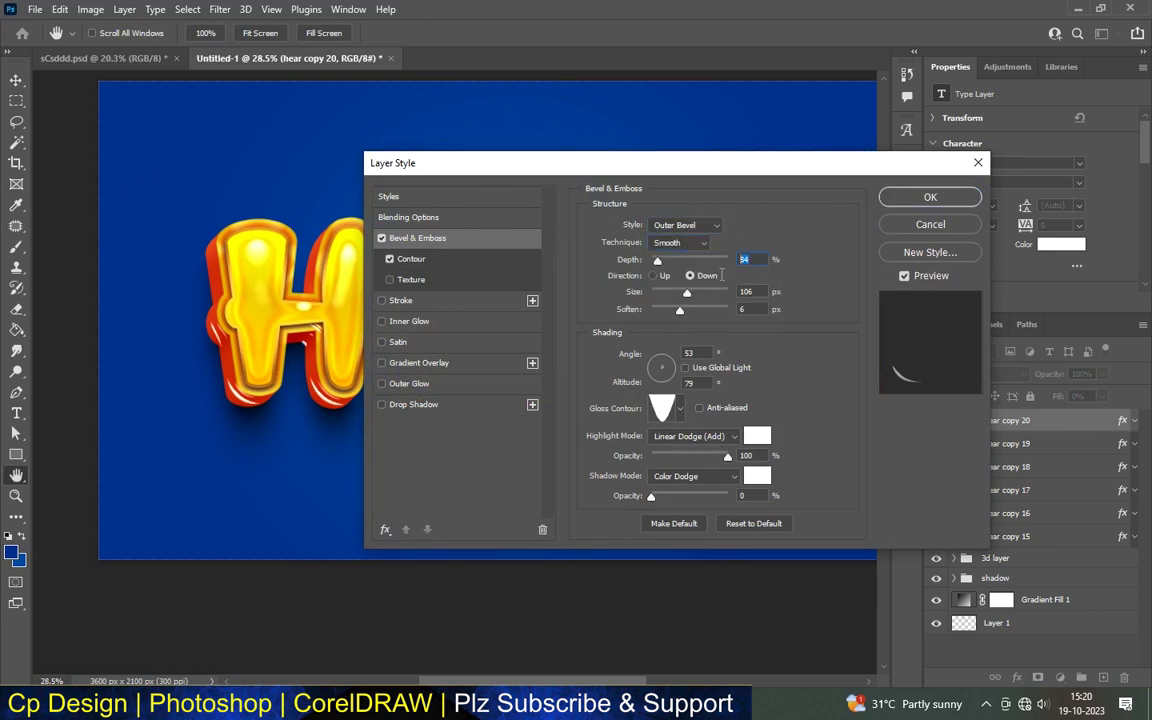
type("5")
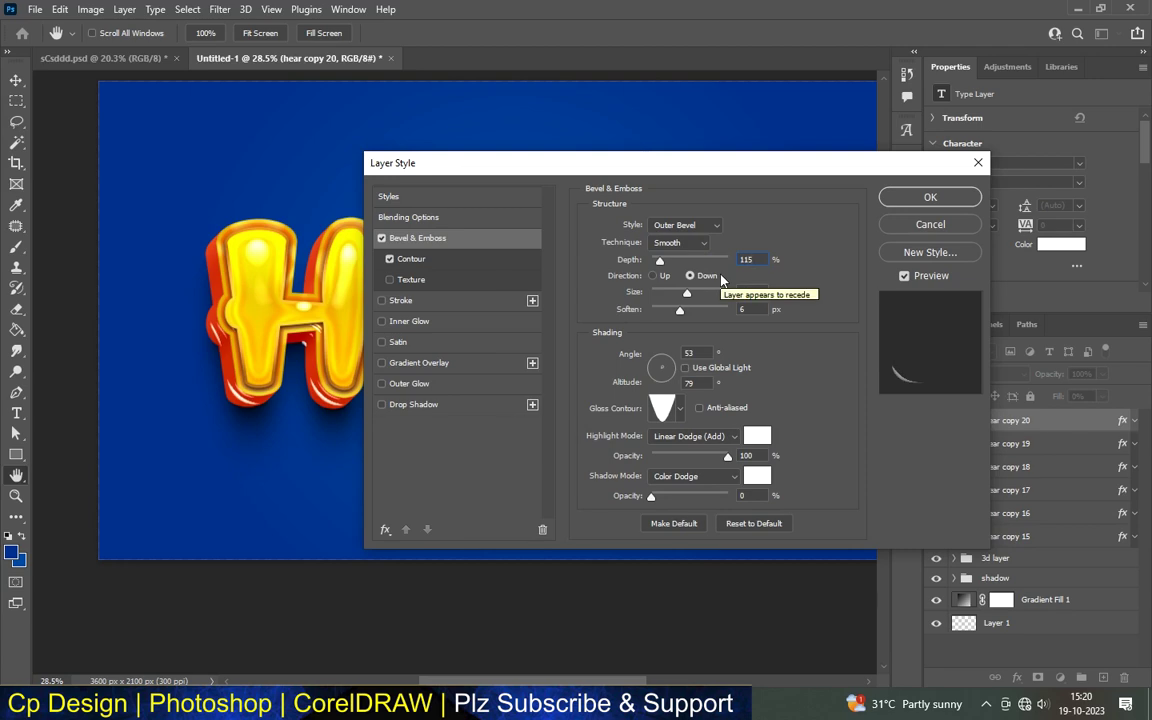
key("Tab")
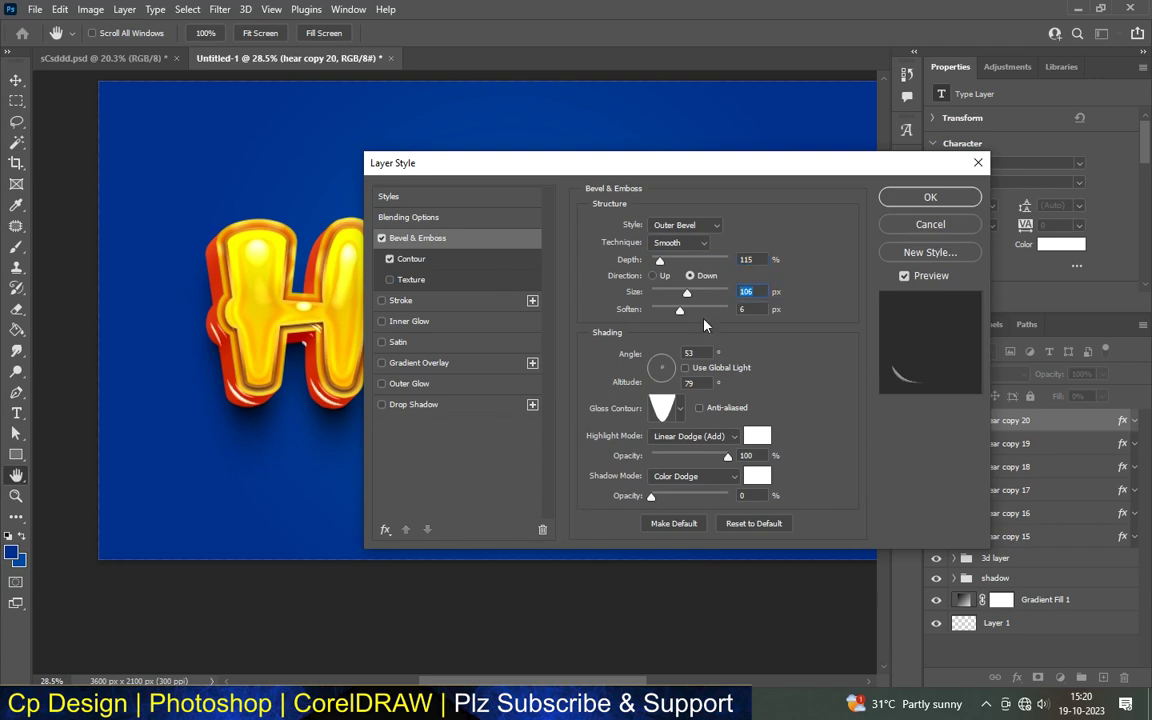
type("143")
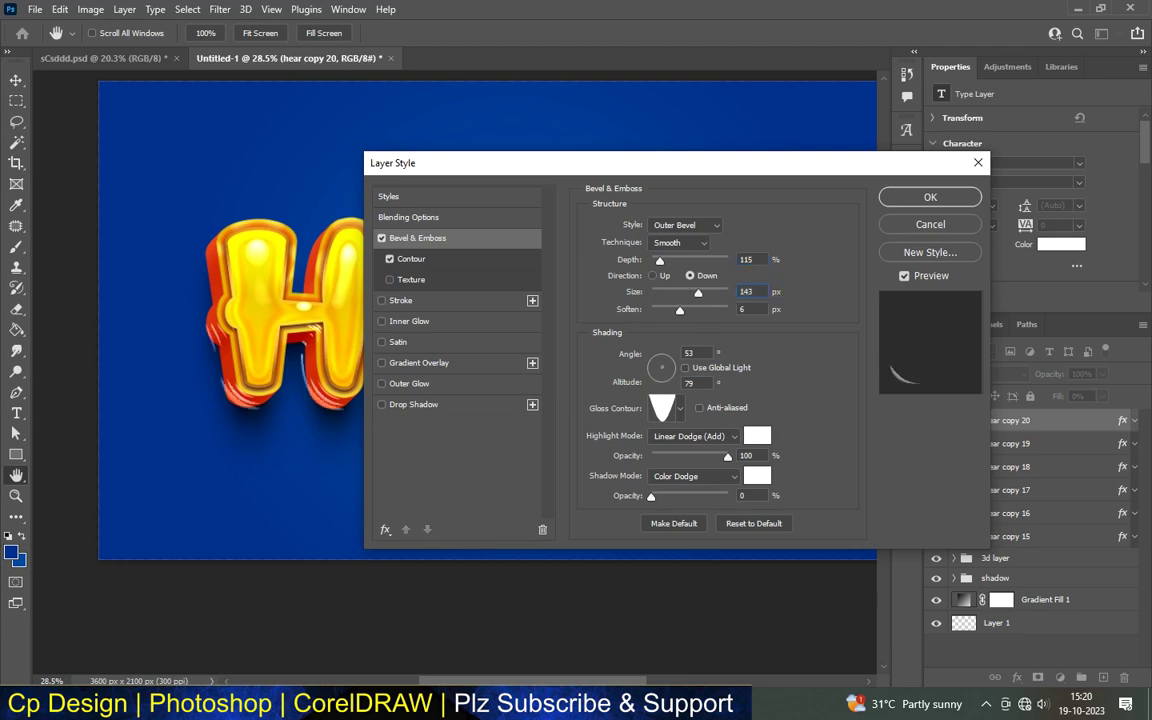
key("Tab")
type("16")
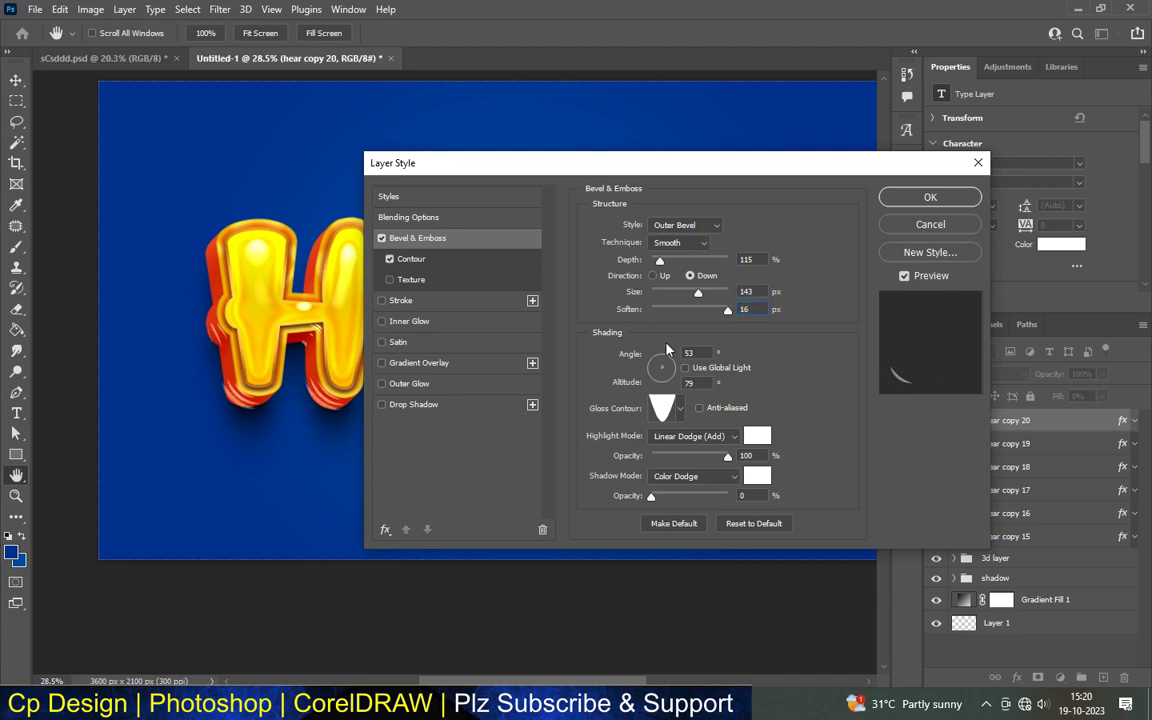
type("71")
key("Tab")
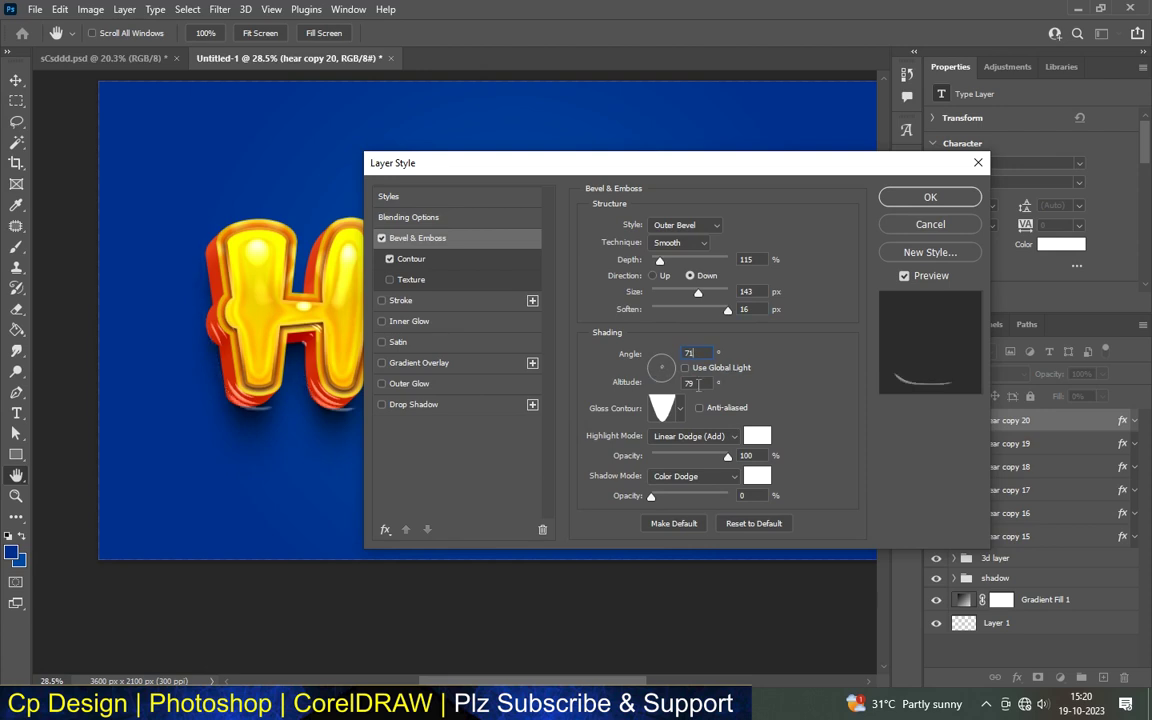
type("79")
- Enable the bevel Contour and apply the updated style to hear copy 20
left_click(746, 455)
key("Tab")
left_click(420, 260)
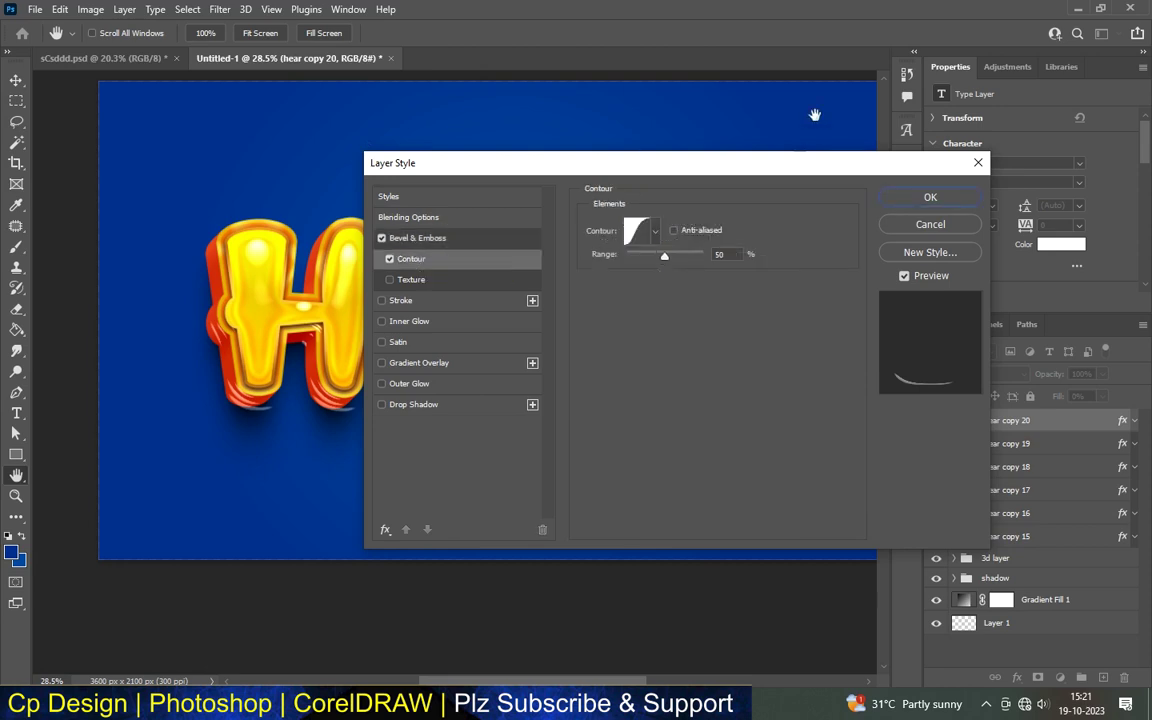
left_click(930, 197)
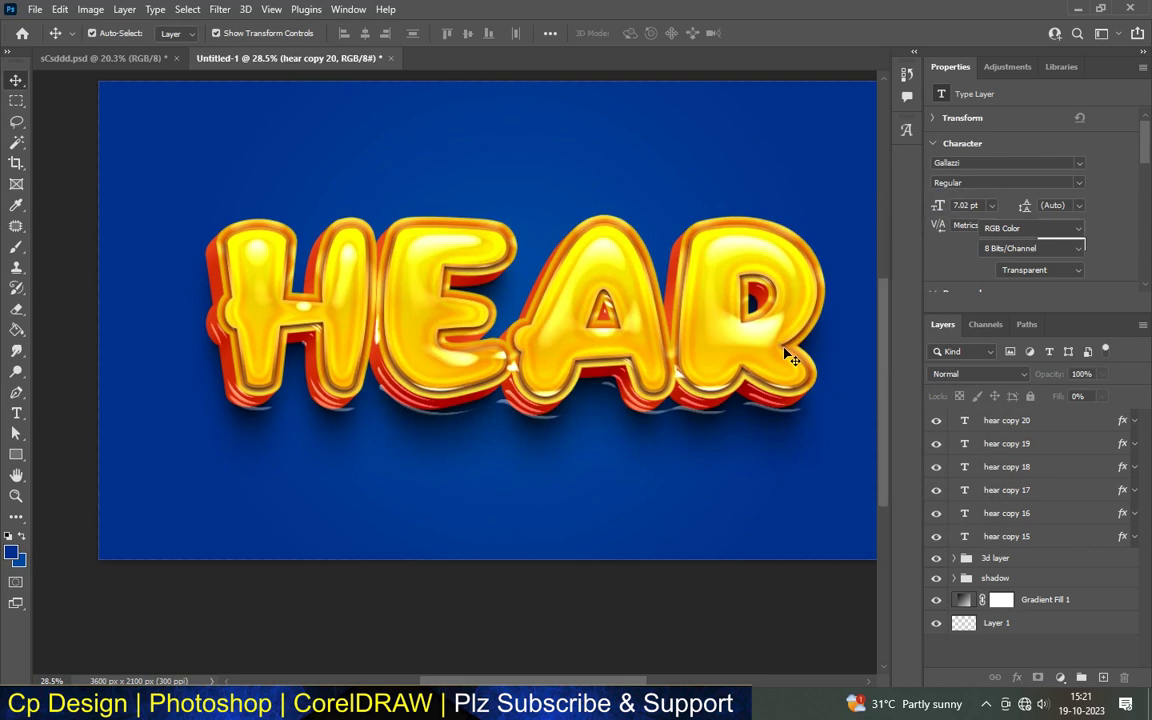
- Duplicate hear copy 20 as hear copy 21 and open its Layer Style
scroll(787, 357, "up", 1)
scroll(787, 357, "up", 6)
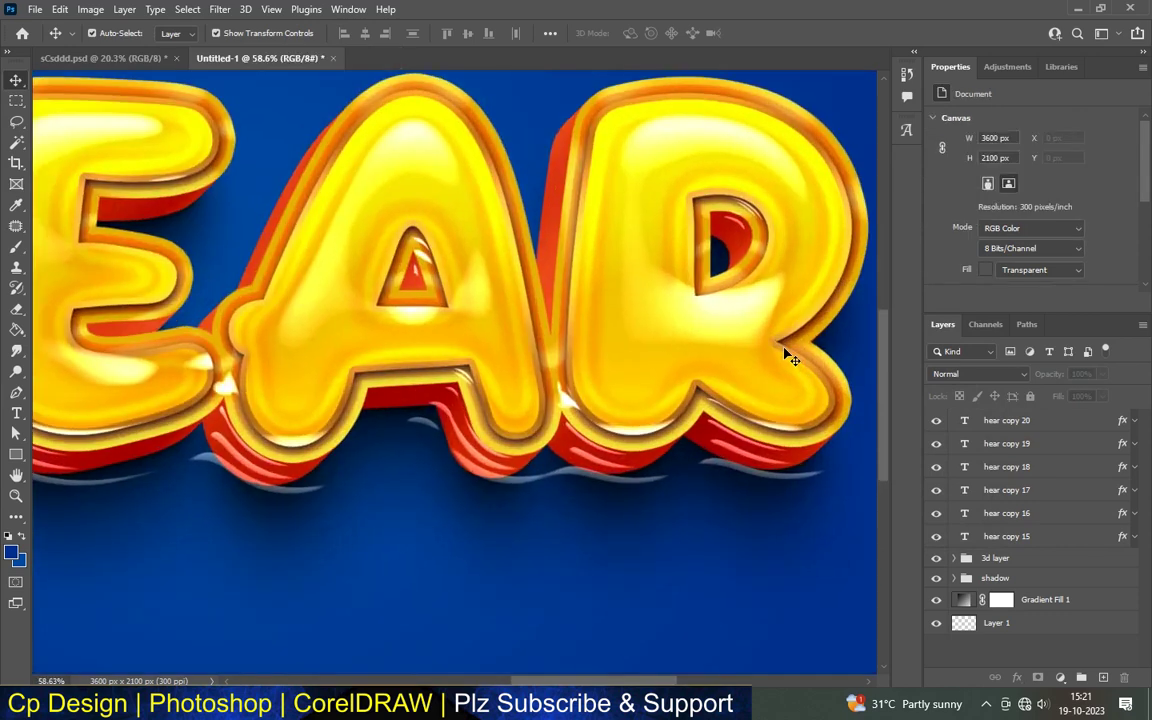
scroll(787, 357, "down", 4)
scroll(787, 357, "down", 3)
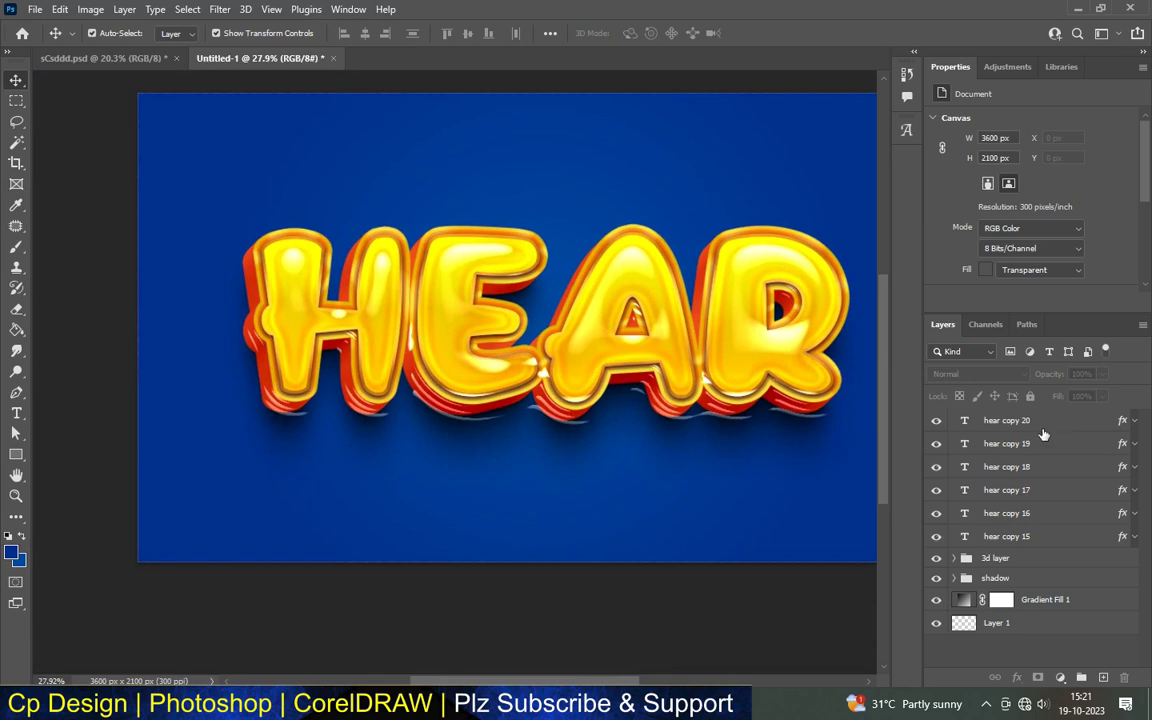
left_click(1053, 424)
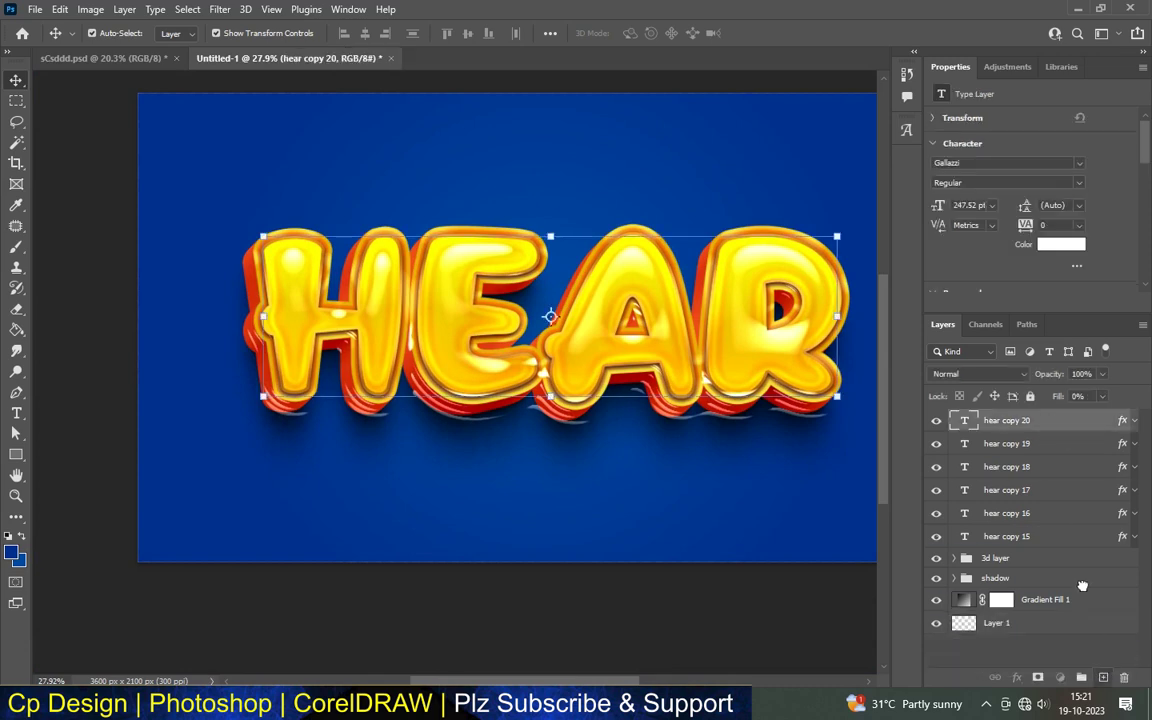
key("ctrl+j")
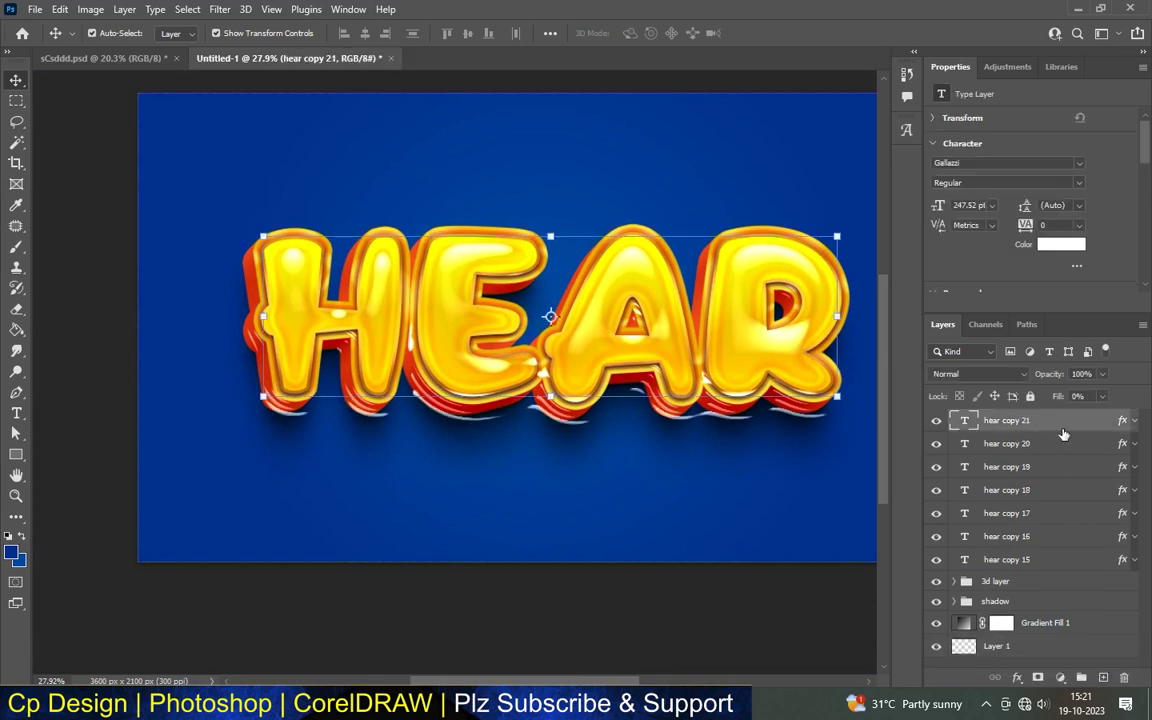
double_click(1063, 428)
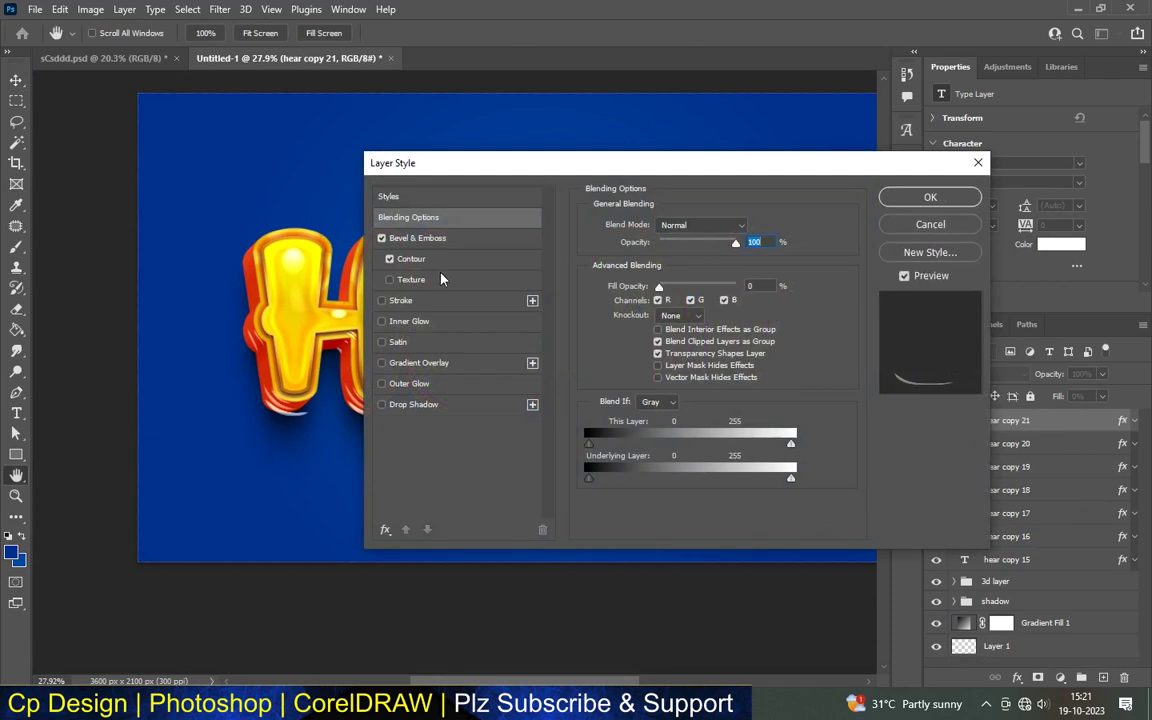
- Give hear copy 21 a Smooth Outer Bevel, direction Up, size 117 px
left_click(418, 238)
left_click(673, 225)
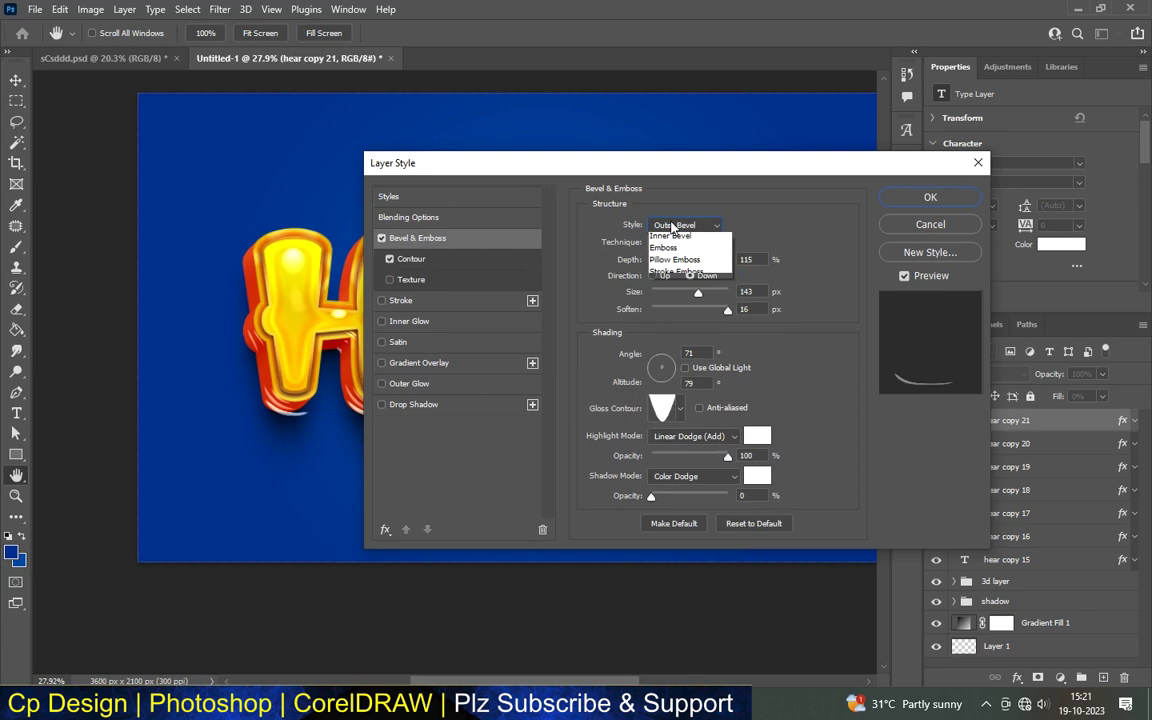
left_click(680, 242)
left_click(655, 276)
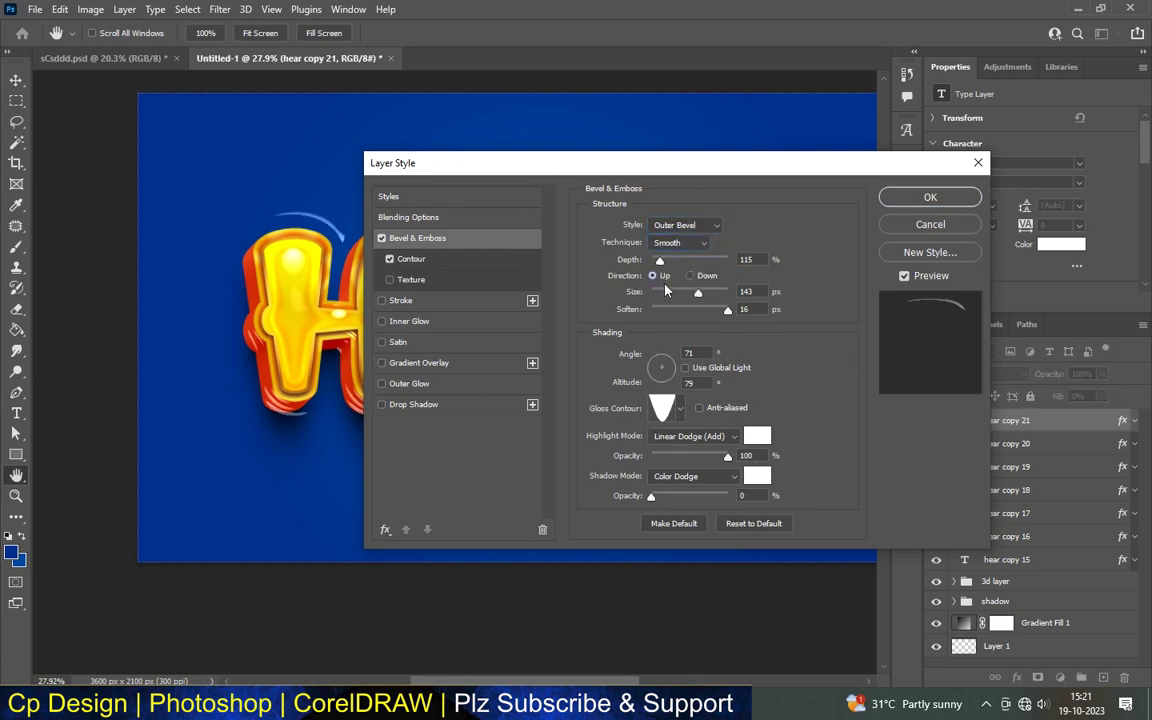
left_click(746, 259)
double_click(746, 292)
type("117")
key("Tab")
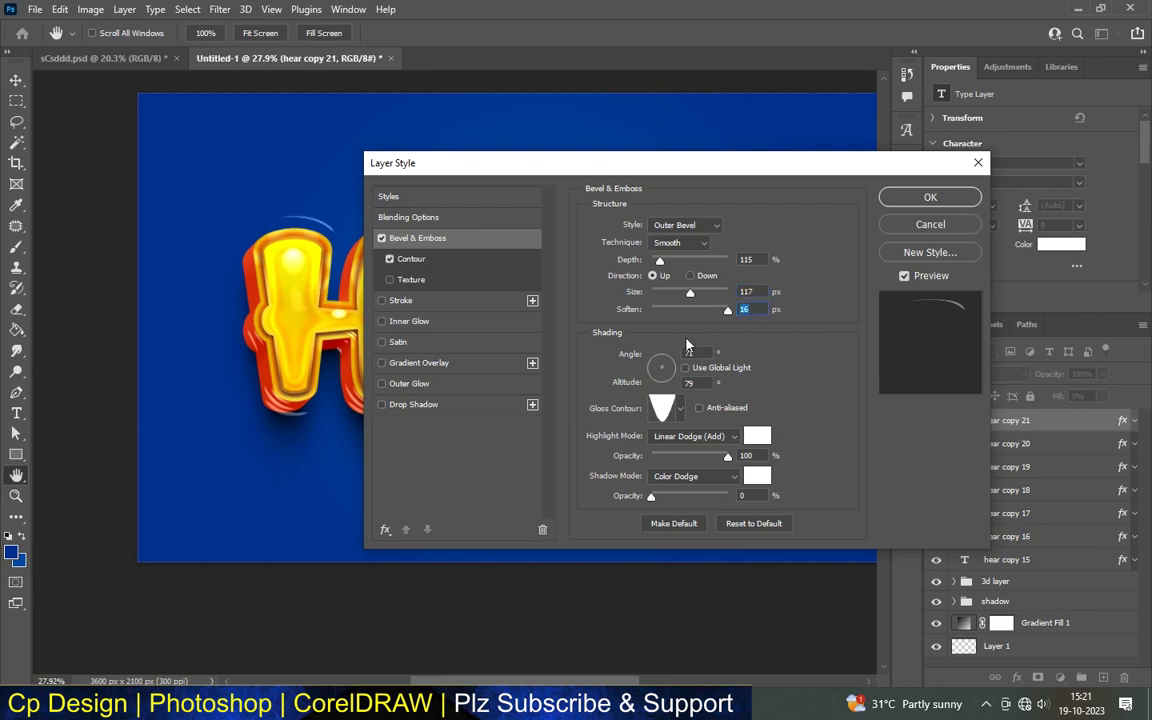
- Set lighting angle 54°, altitude 74° and Linear Dodge (Add) highlight, then apply
double_click(704, 353)
type("54")
key("Tab")
type("74")
left_click(668, 418)
left_click(730, 405)
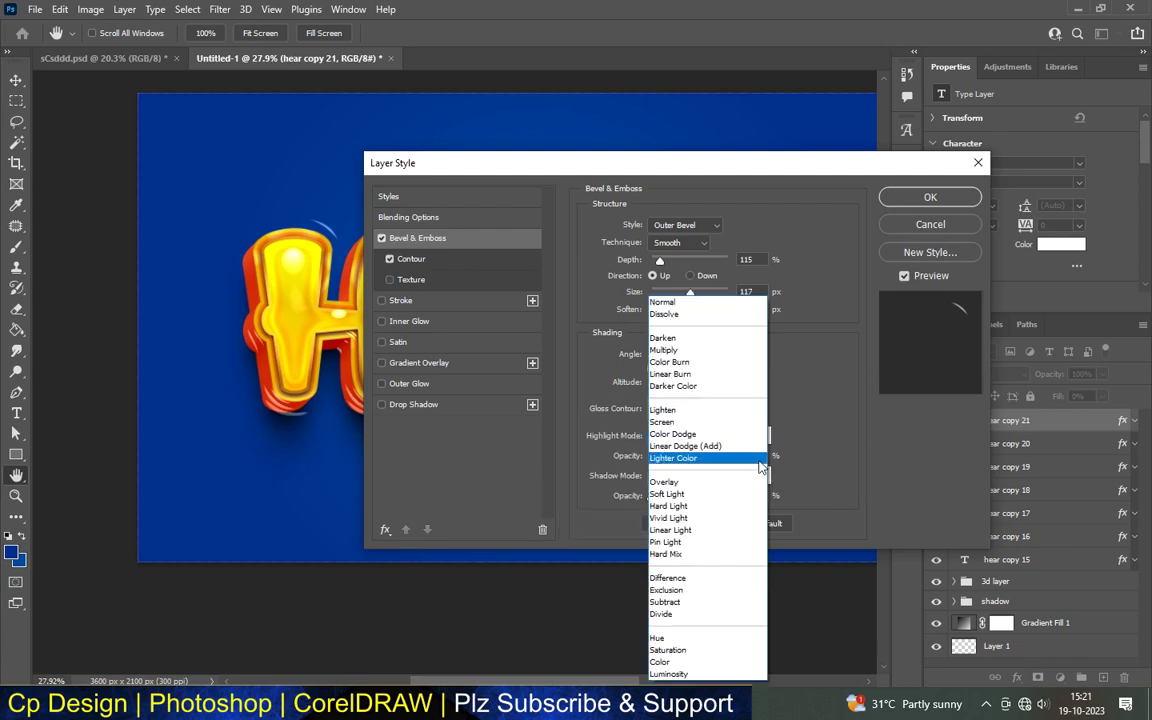
left_click(759, 448)
key("Tab")
left_click(930, 197)
- Duplicate hear copy 21 as hear copy 22 and open its Layer Style
key("v")
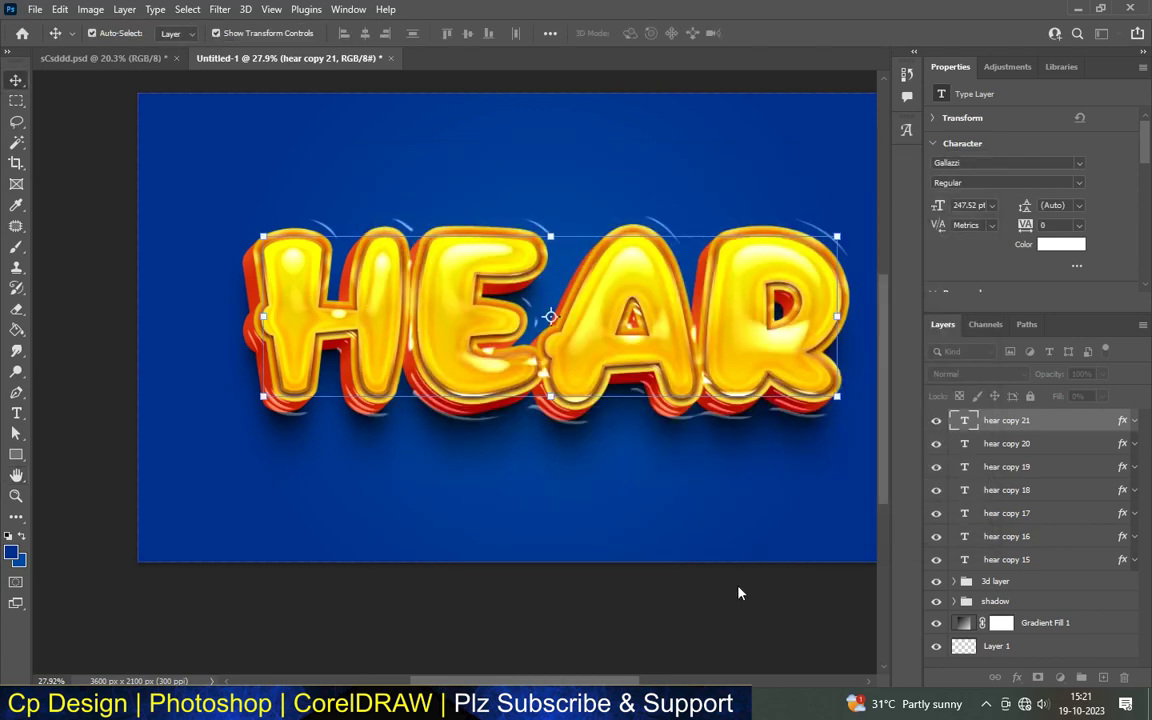
scroll(563, 203, "down", 1)
scroll(563, 203, "down", 1)
scroll(476, 226, "up", 1)
scroll(492, 285, "up", 1)
left_click(492, 285)
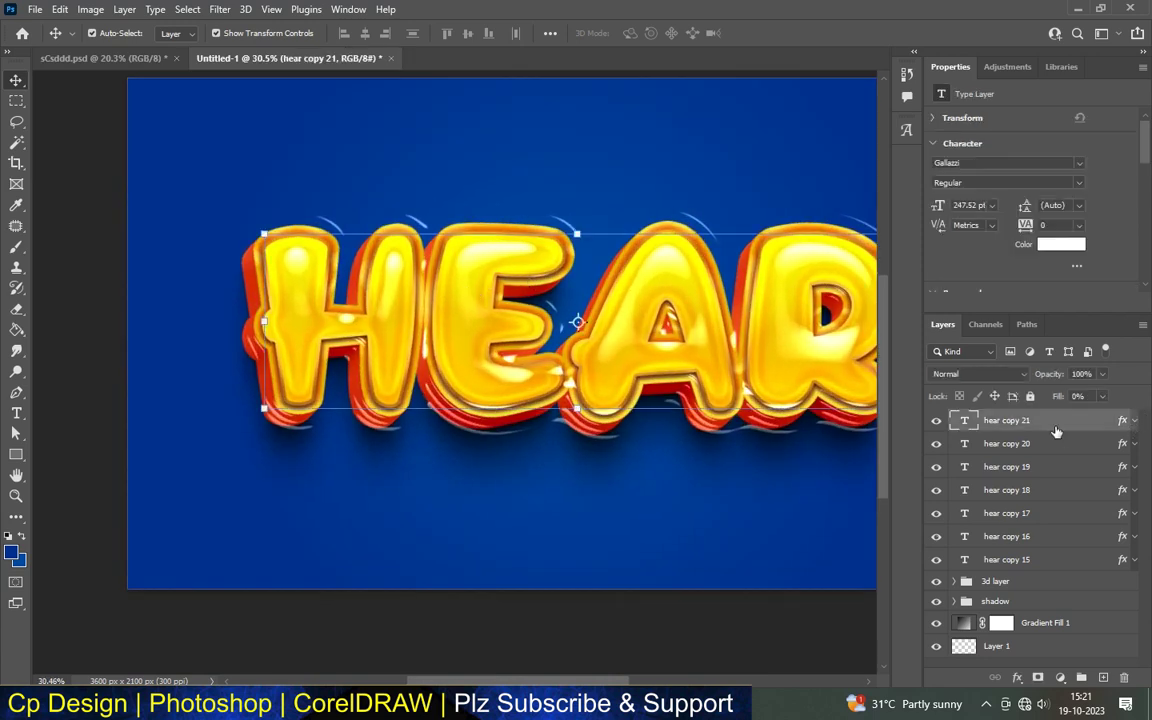
left_click_drag(1005, 420, 1103, 678)
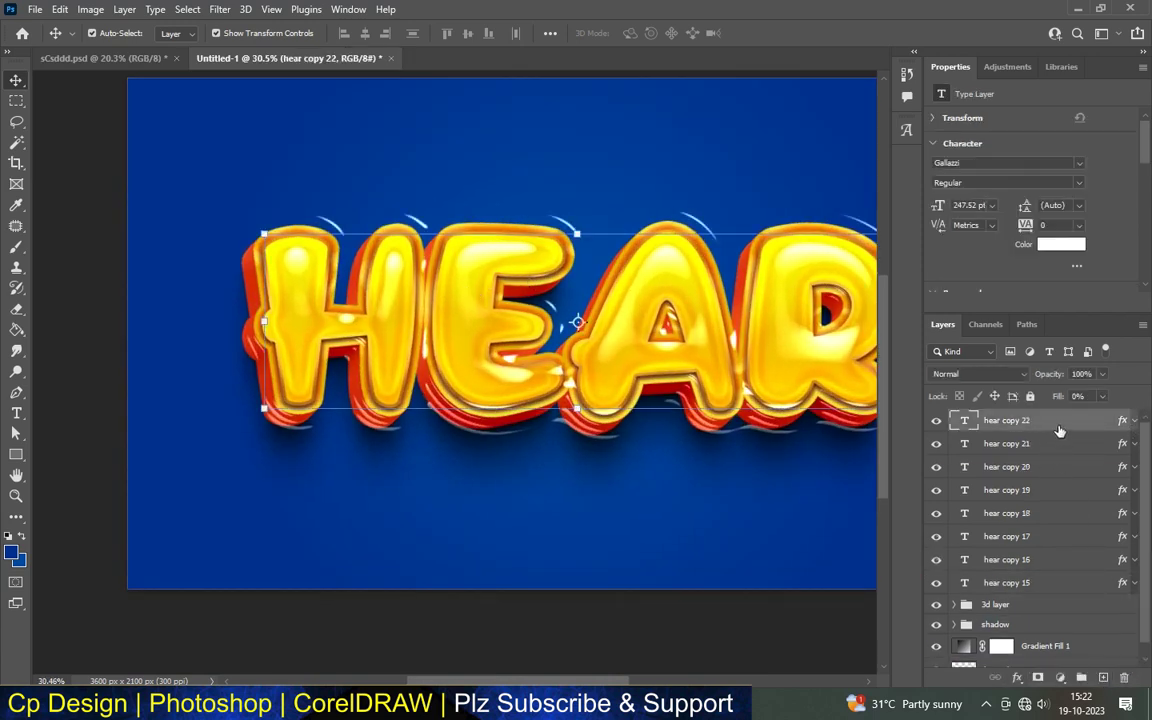
key("alt+l")
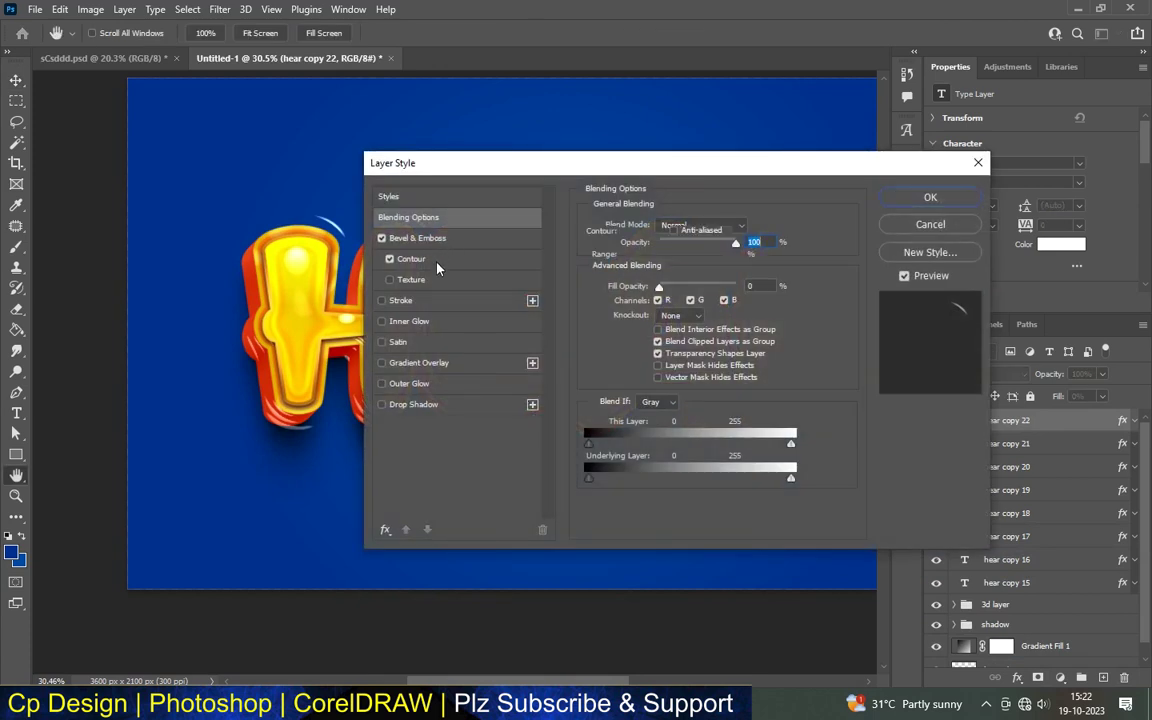
- Keep the Smooth Outer Bevel at 115% depth on hear copy 22
left_click(437, 262)
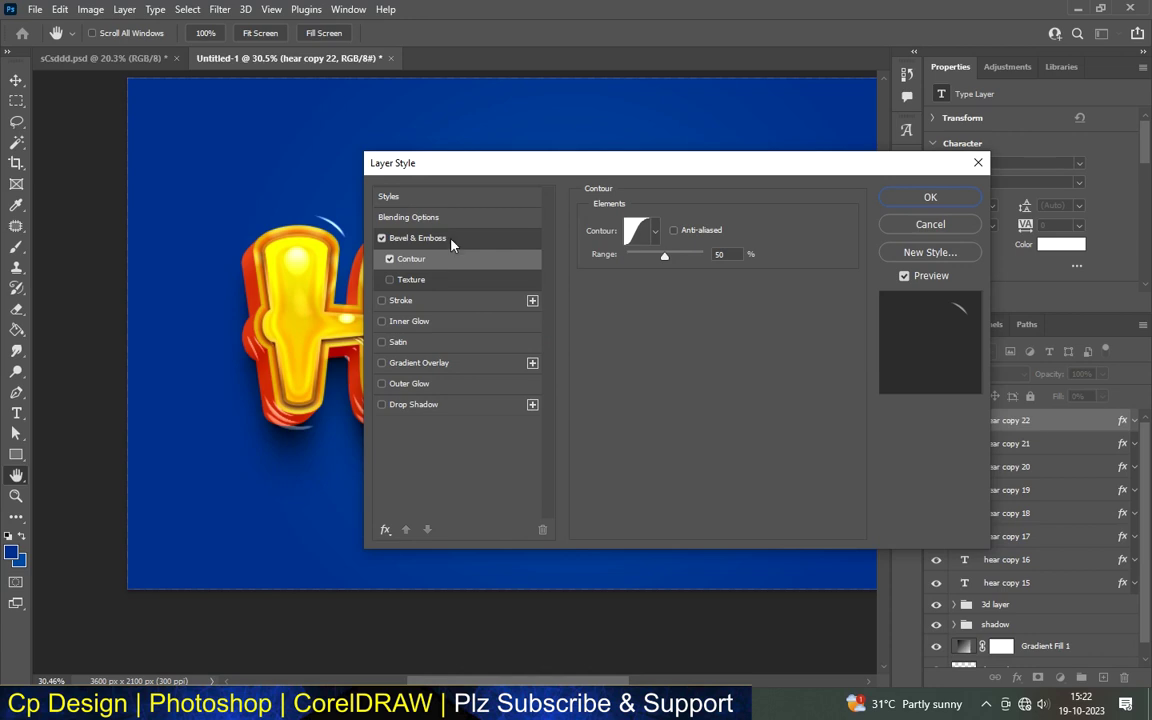
left_click(454, 244)
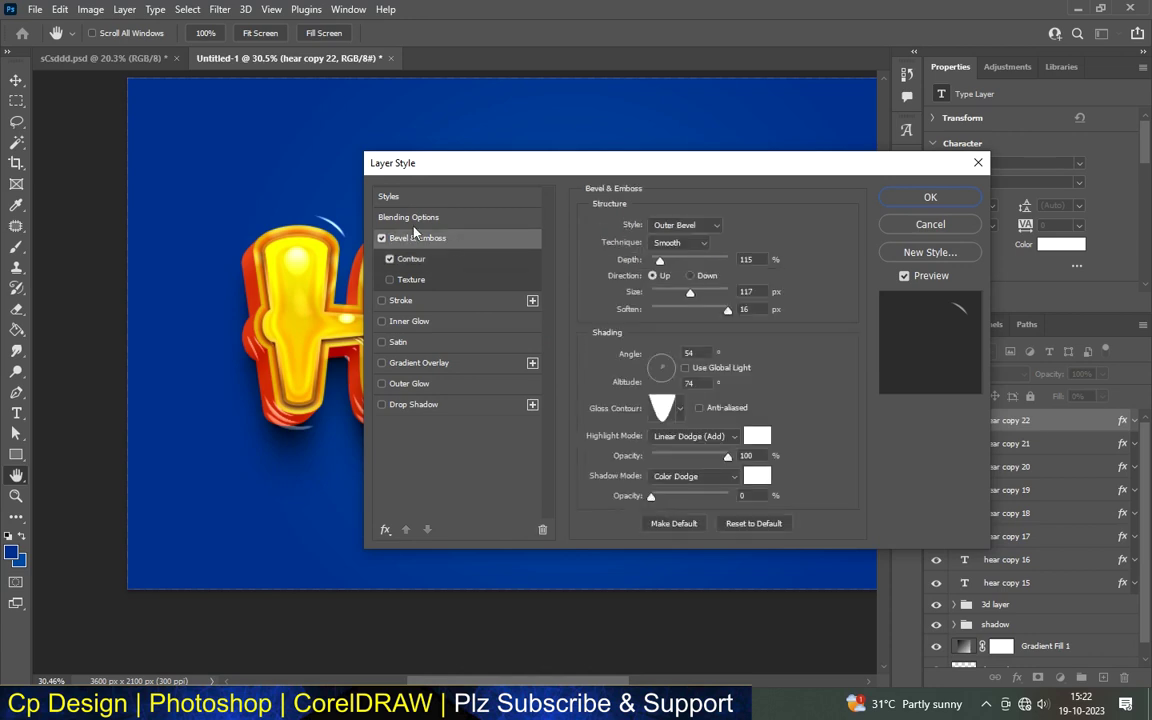
left_click(651, 226)
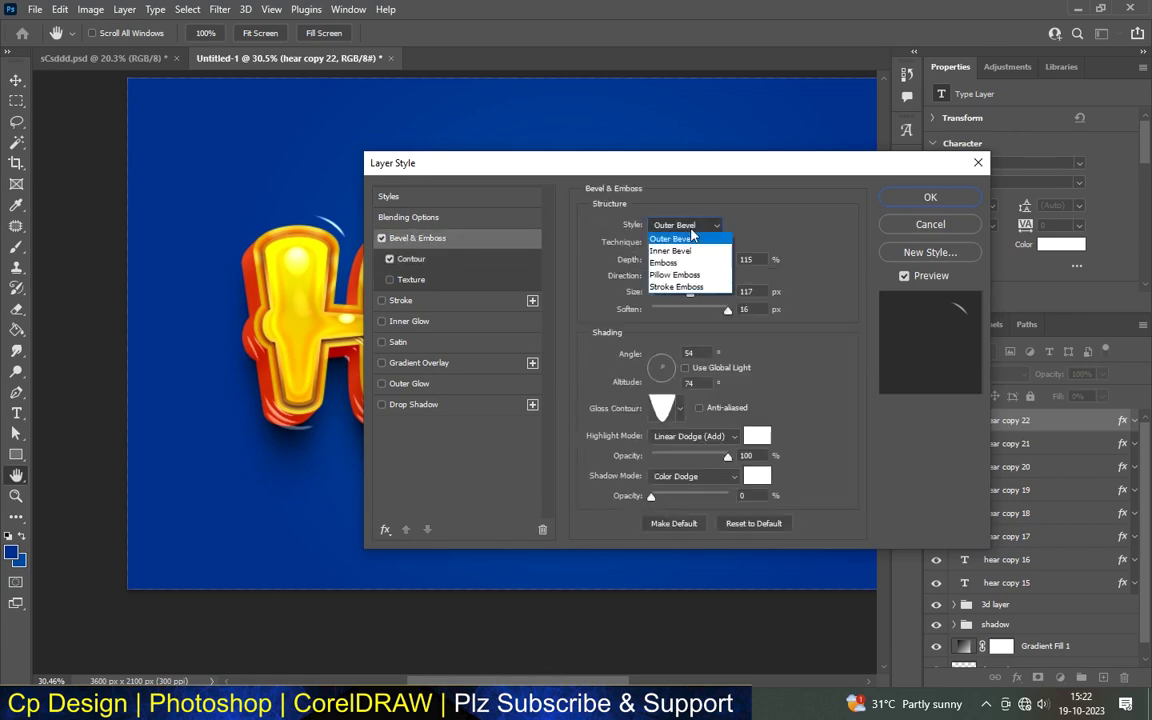
left_click(668, 240)
left_click(683, 240)
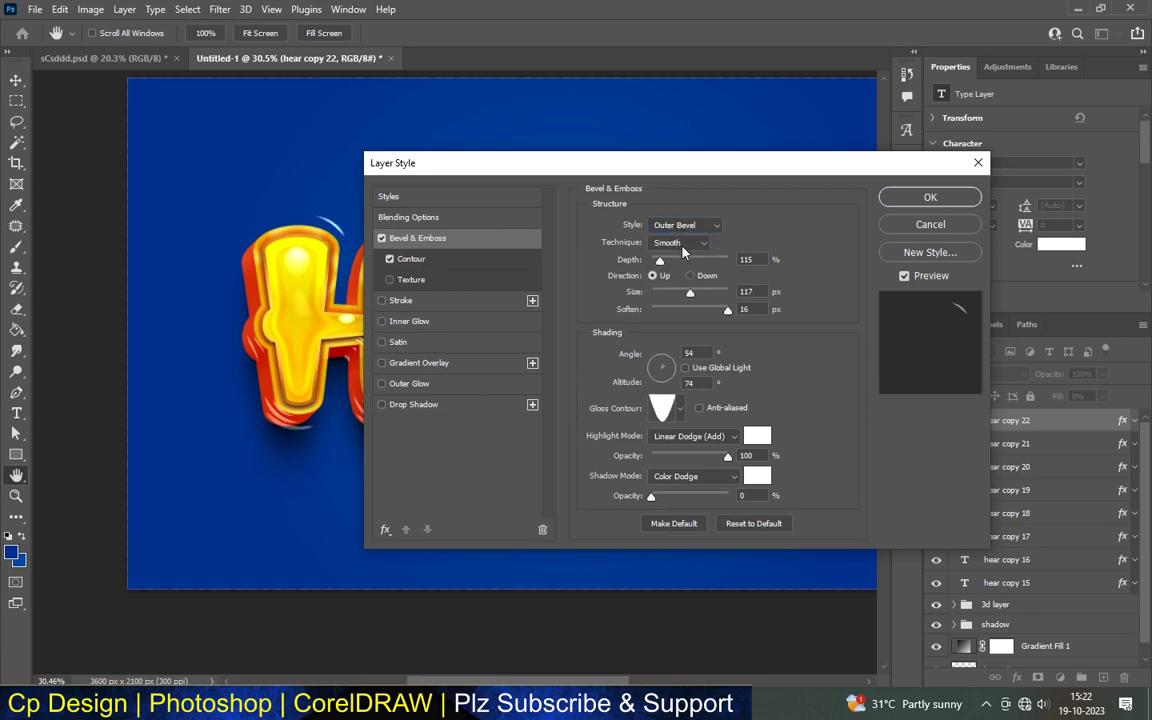
left_click(672, 249)
left_click(747, 260)
type("115")
key("Tab")
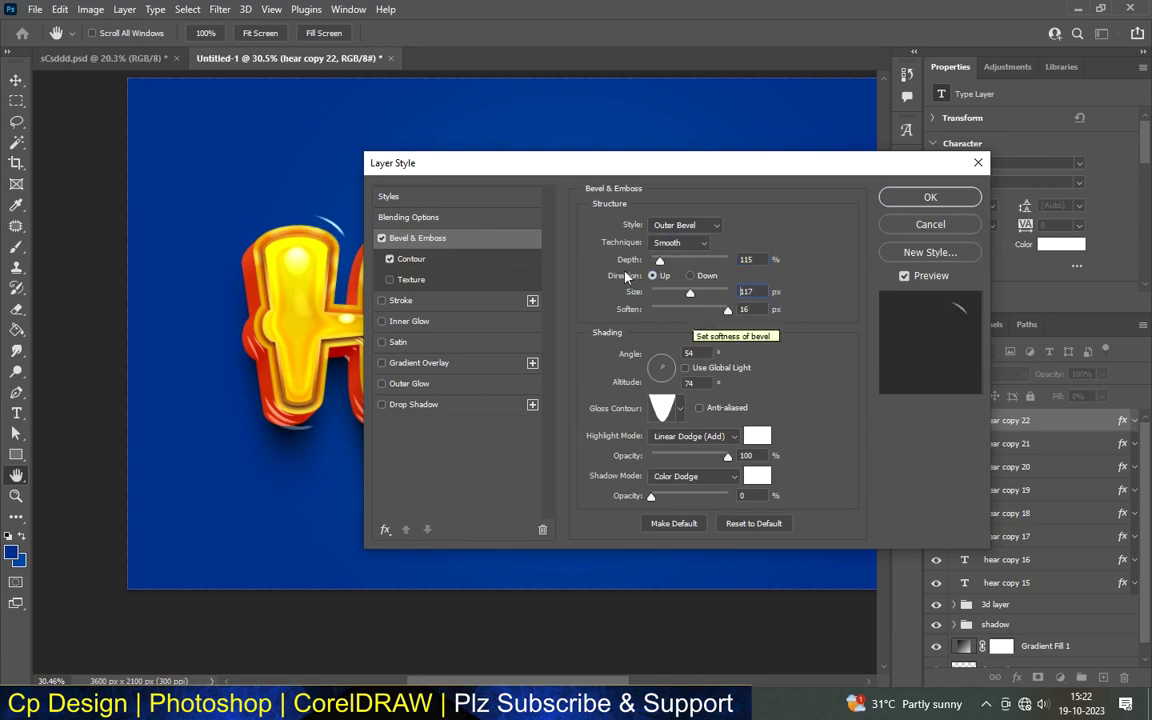
- Change the bevel lighting angle to 145° and apply the style
key("Tab")
key("Tab")
type("145")
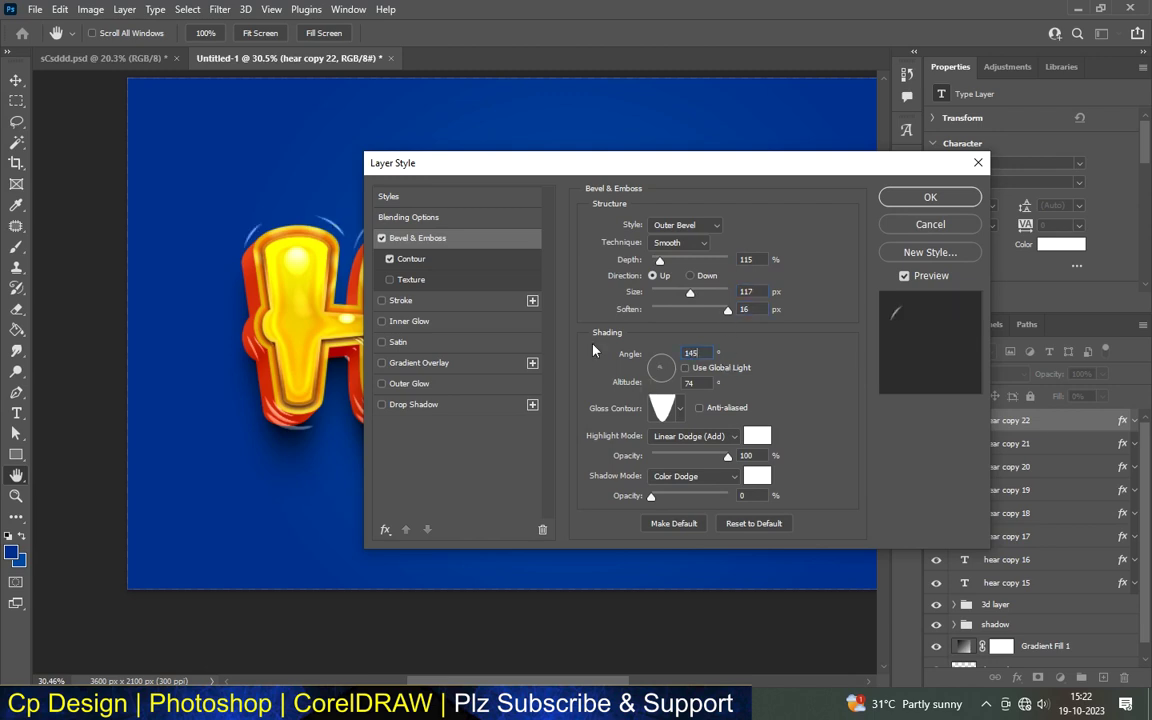
key("Tab")
mouse_move(514, 166)
left_mouse_down()
mouse_move(563, 534)
mouse_move(522, 125)
left_mouse_up()
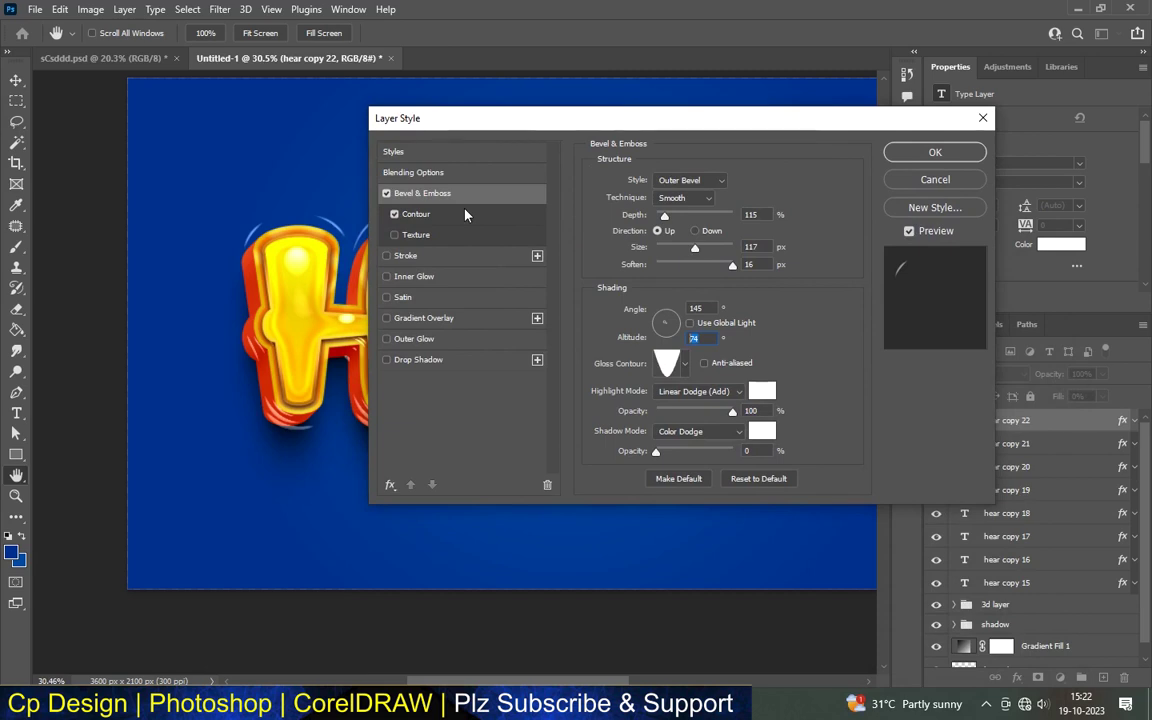
left_click(415, 214)
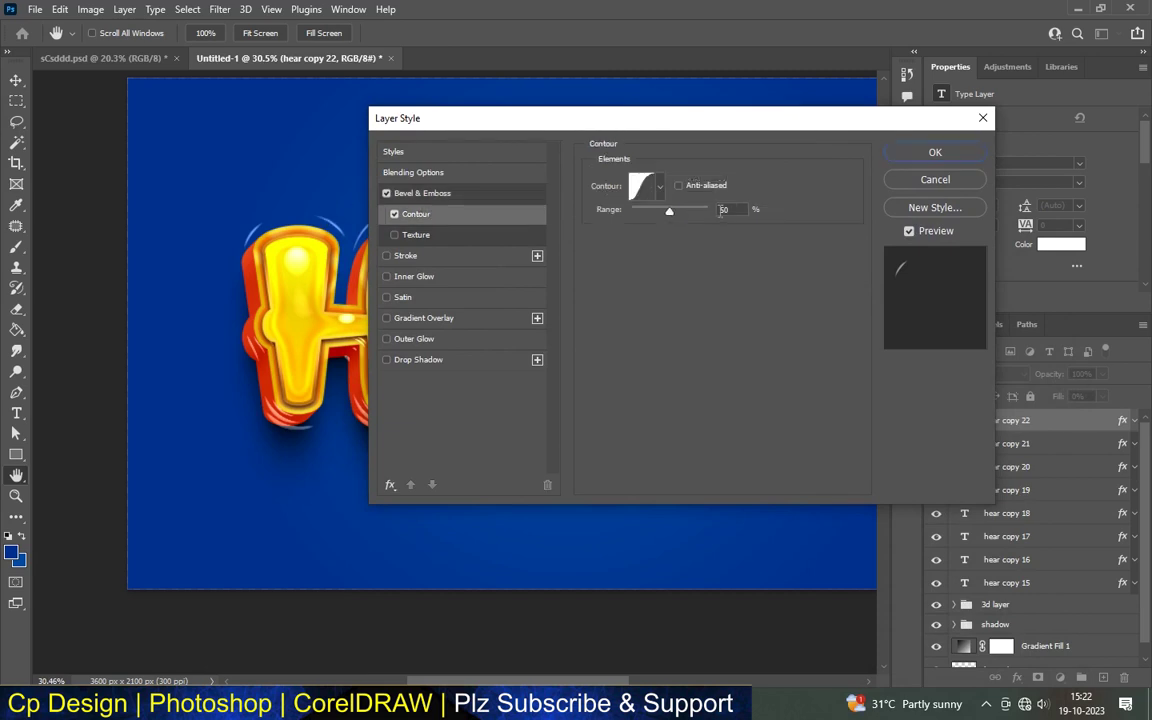
left_click(935, 152)
- Deselect the text layer and scroll through the Layers panel to review the stack
scroll(683, 294, "down", 3)
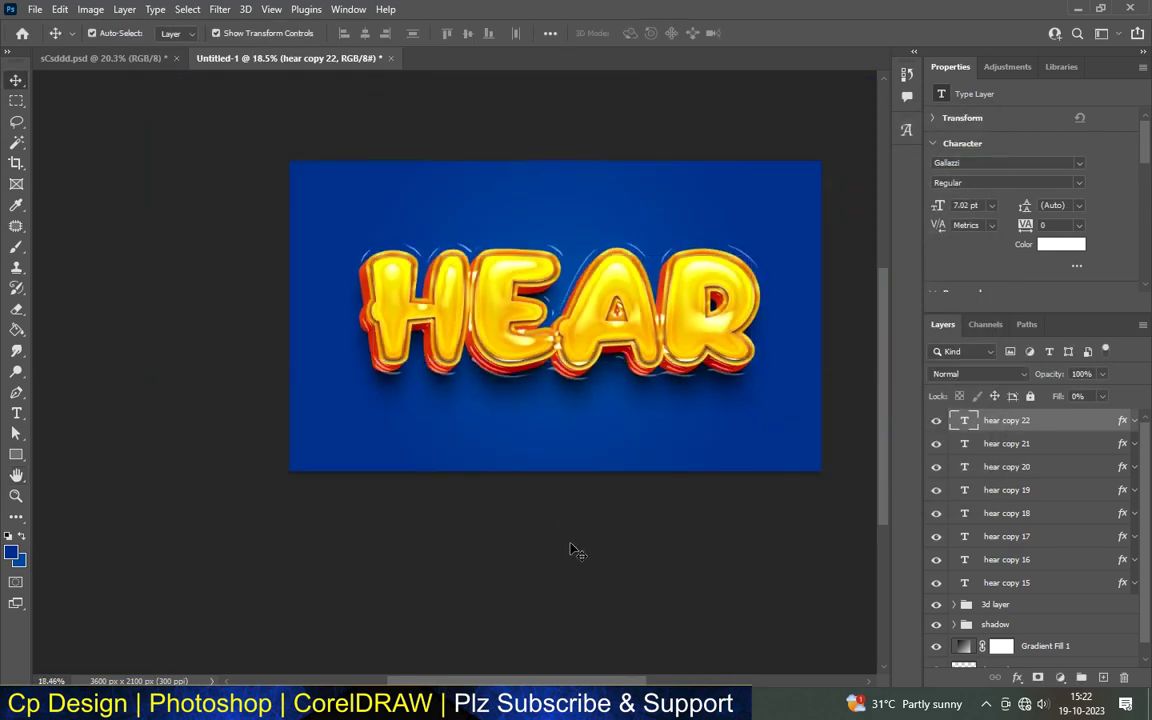
left_click(568, 548)
scroll(563, 316, "up", 2)
scroll(563, 316, "up", 2)
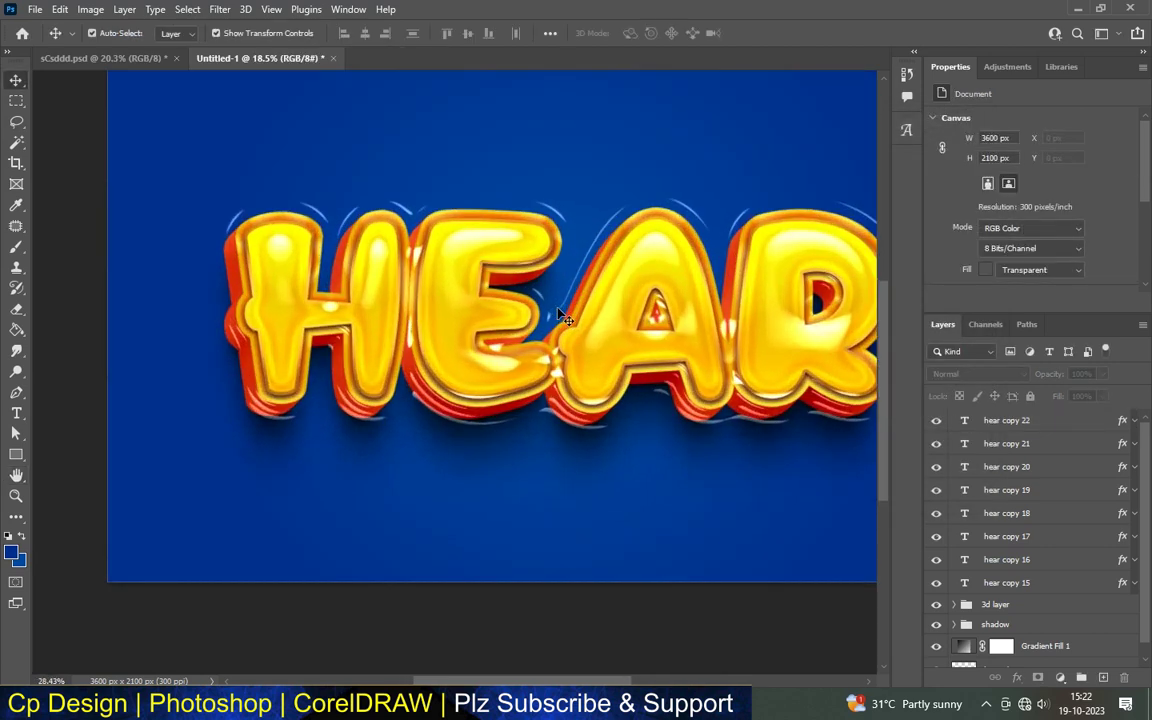
scroll(563, 316, "up", 2)
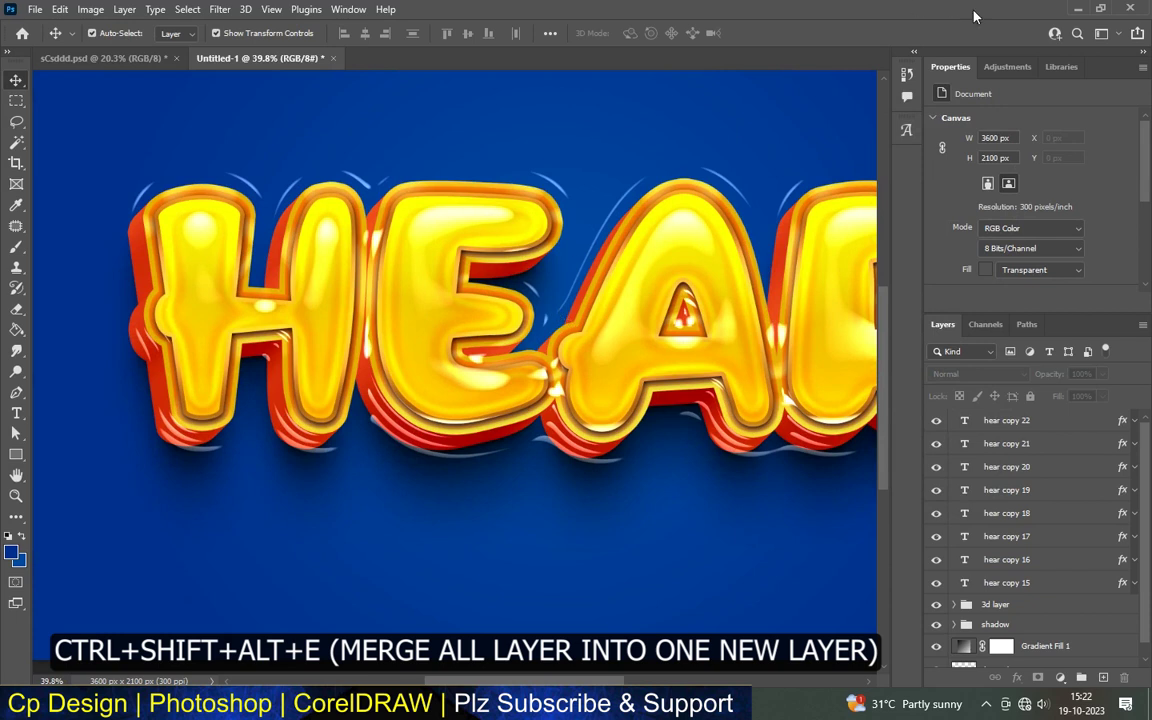
scroll(522, 337, "down", 1)
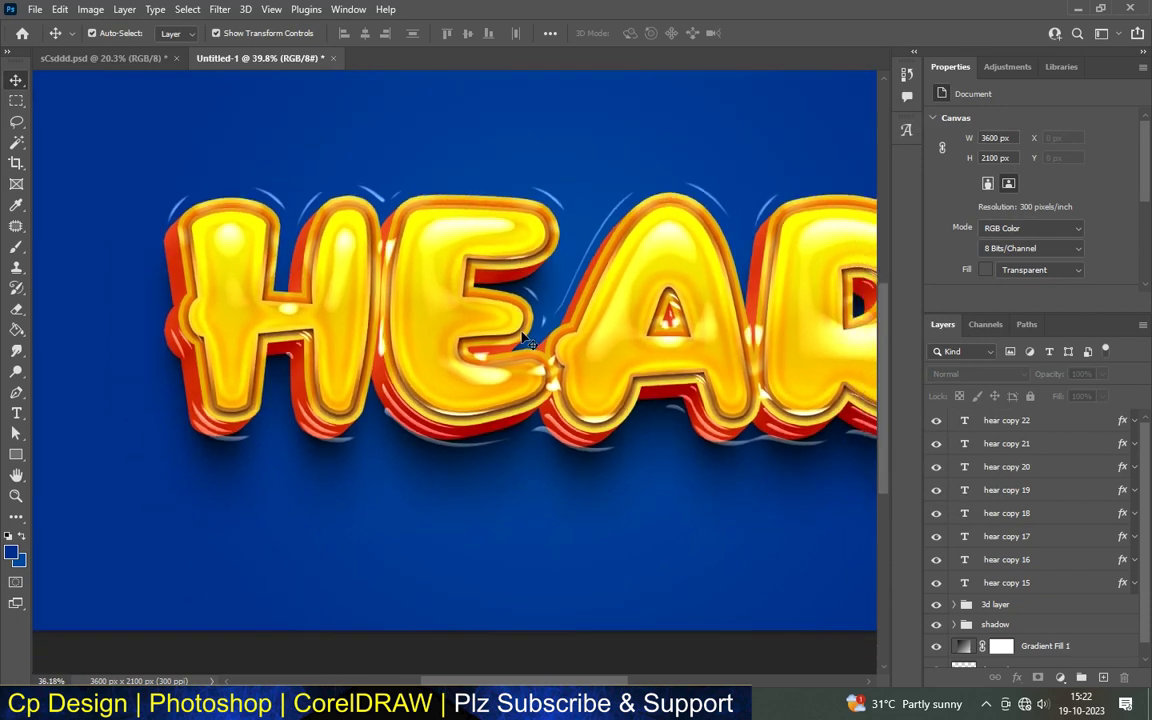
scroll(522, 337, "down", 2)
scroll(522, 337, "down", 1)
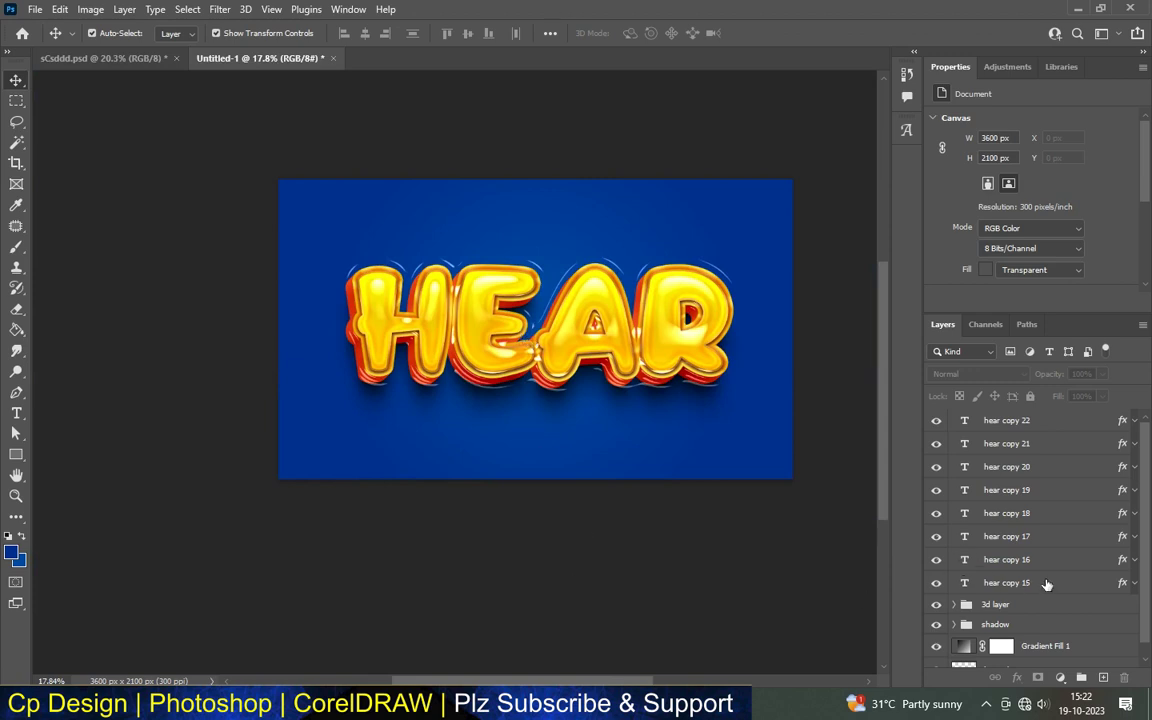
scroll(1046, 584, "down", 1)
scroll(1046, 584, "up", 1)
left_click_drag(955, 292, 955, 235)
left_click(1060, 677)
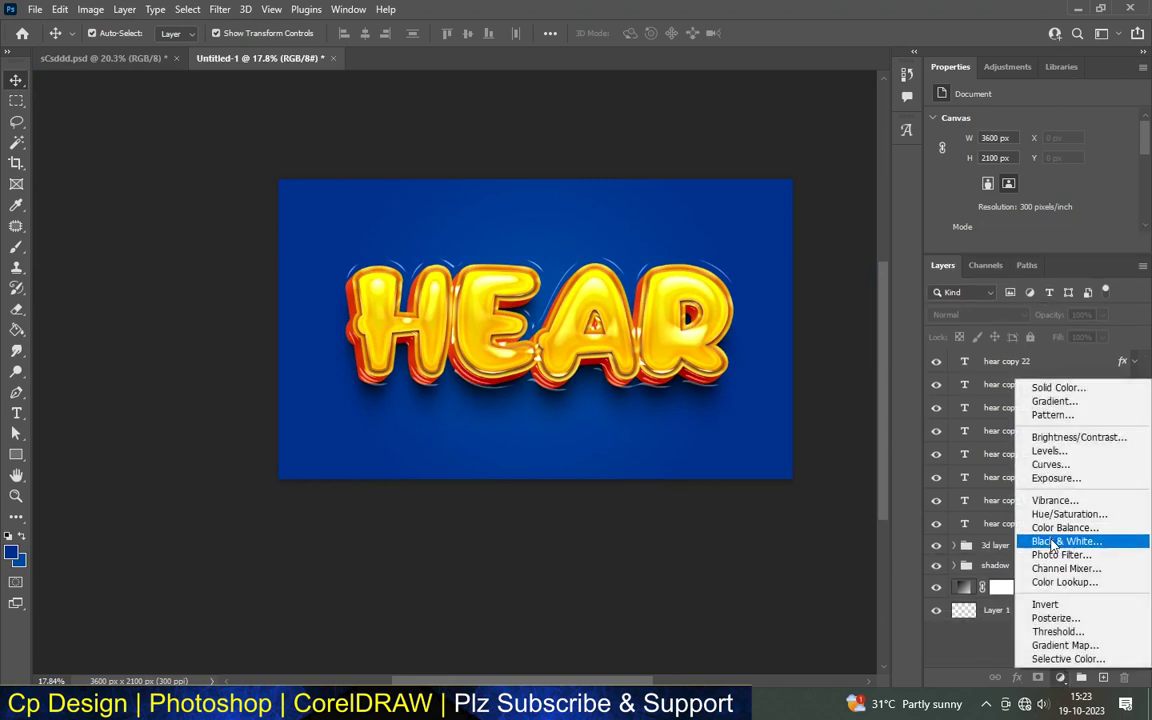
left_click(1055, 436)
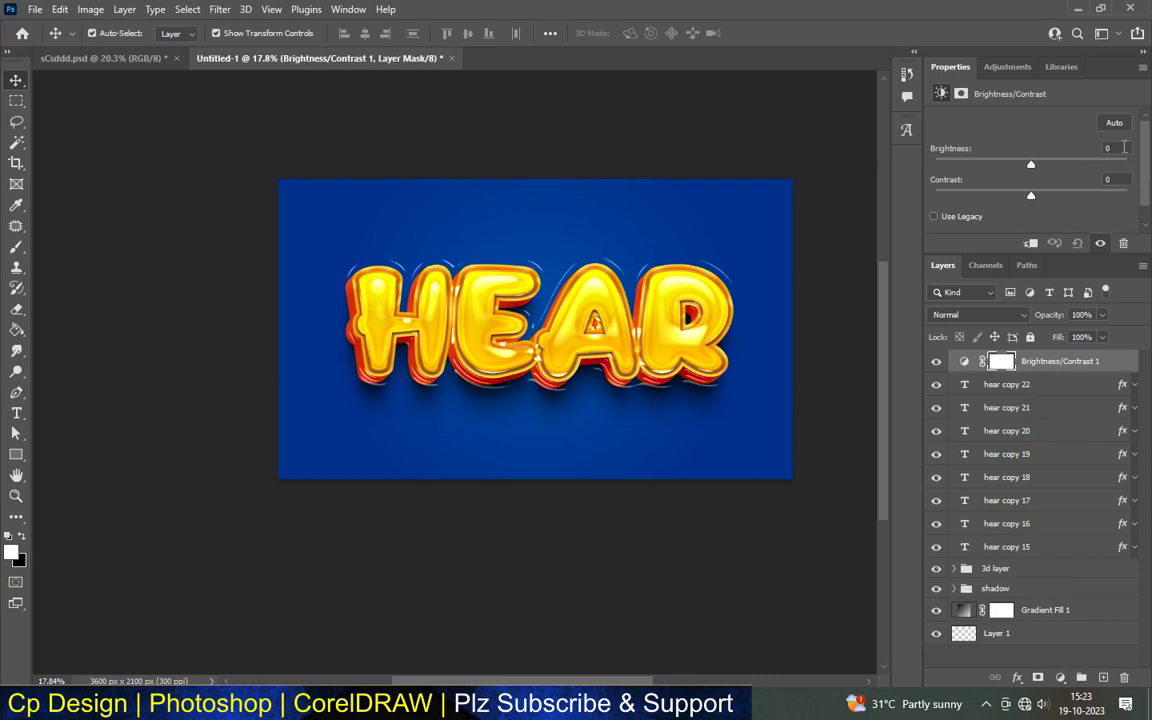
type("5")
left_click(1106, 179)
type("15")
key("Return")
left_click(939, 368)
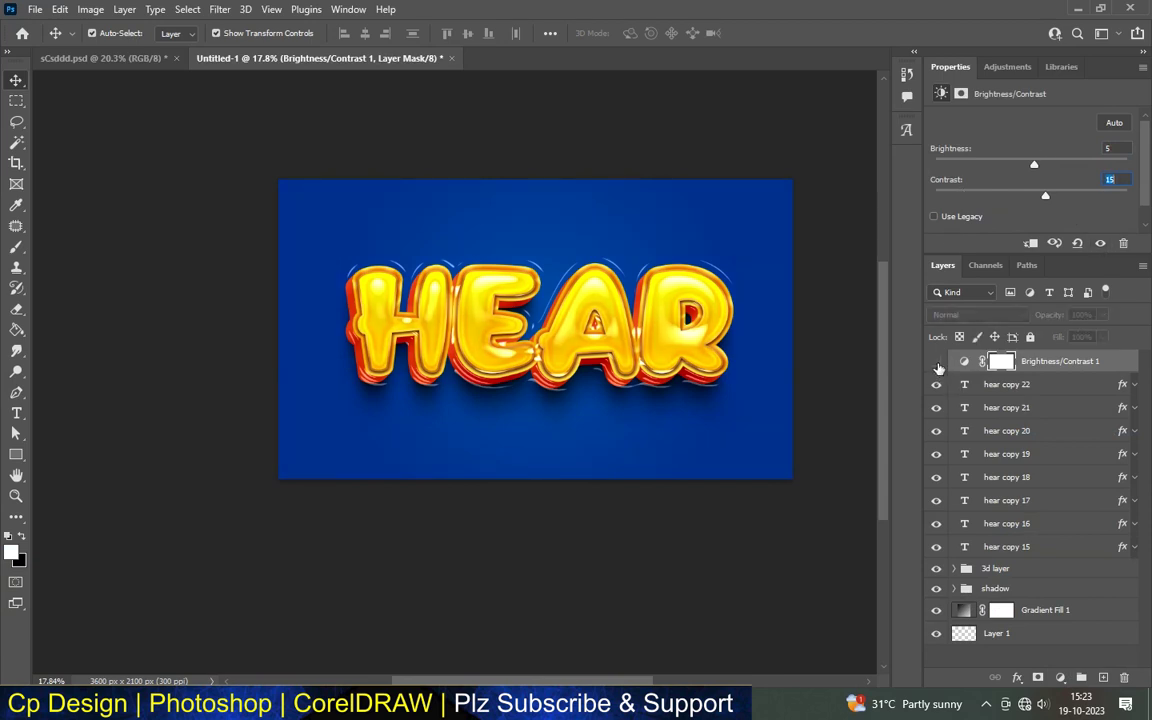
left_click(700, 154)
scroll(608, 285, "up", 3)
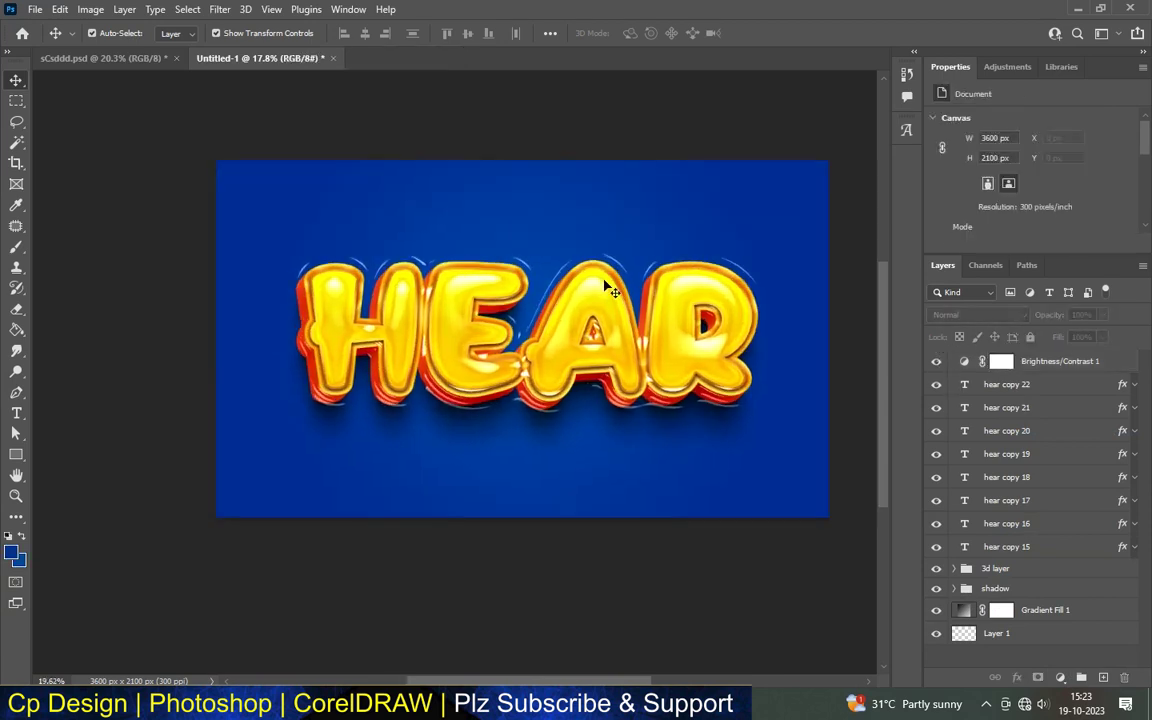
scroll(609, 285, "up", 1)
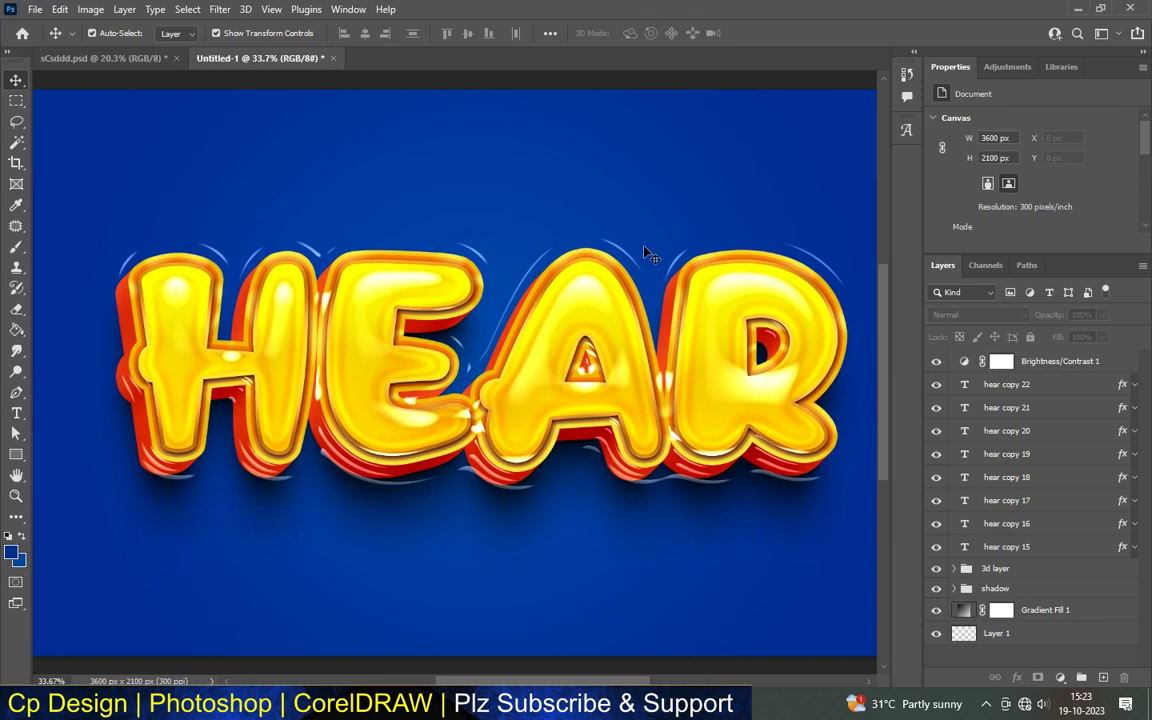
- Zoom around to inspect the HEAR artwork, then stamp all visible layers into a merged Layer 2
scroll(647, 253, "down", 2)
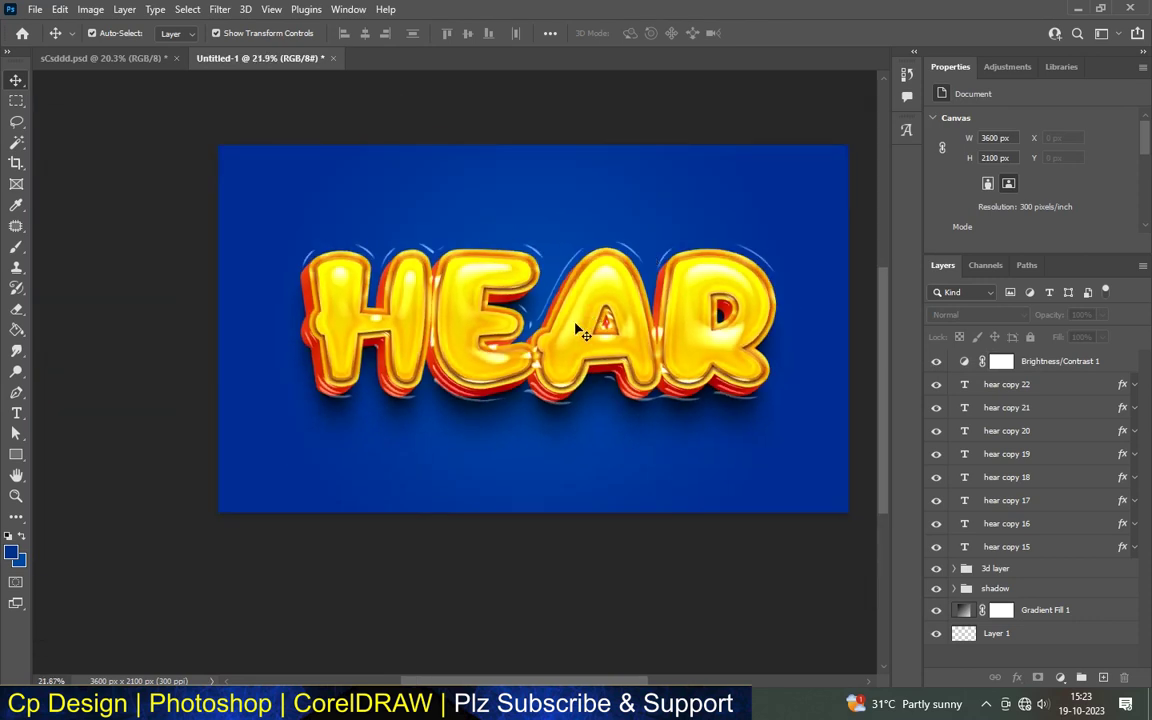
scroll(609, 540, "down", 2)
scroll(473, 418, "up", 3)
scroll(463, 309, "up", 4)
scroll(463, 309, "up", 4)
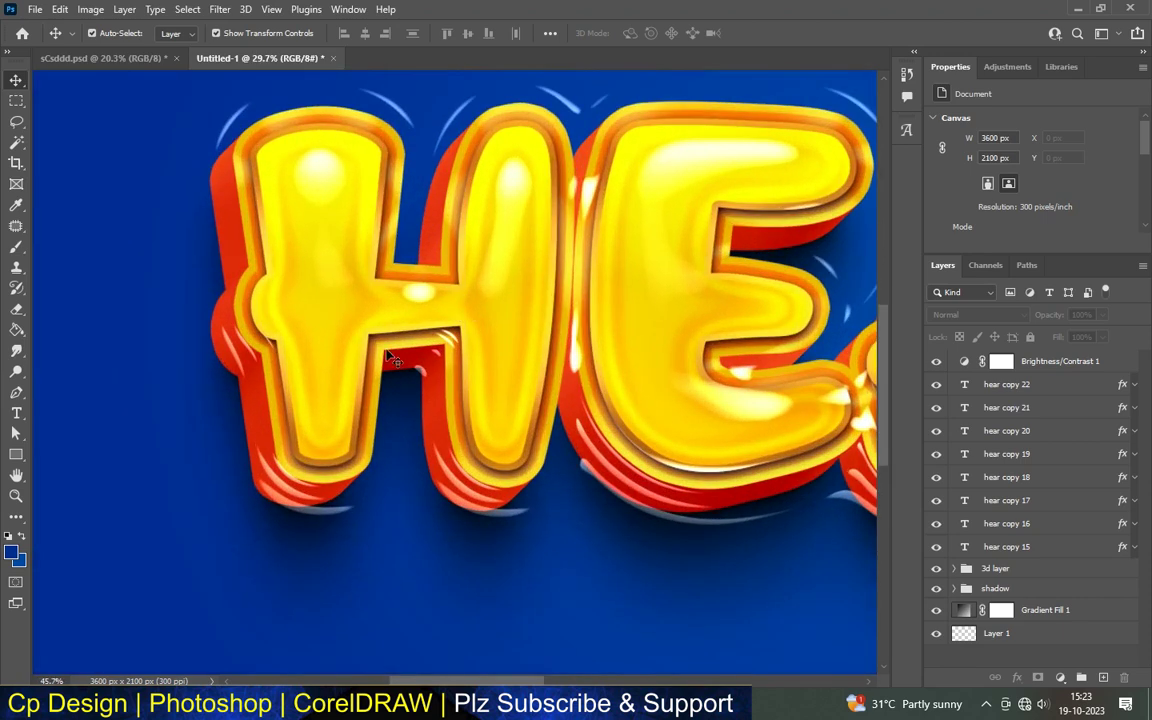
scroll(390, 358, "up", 1)
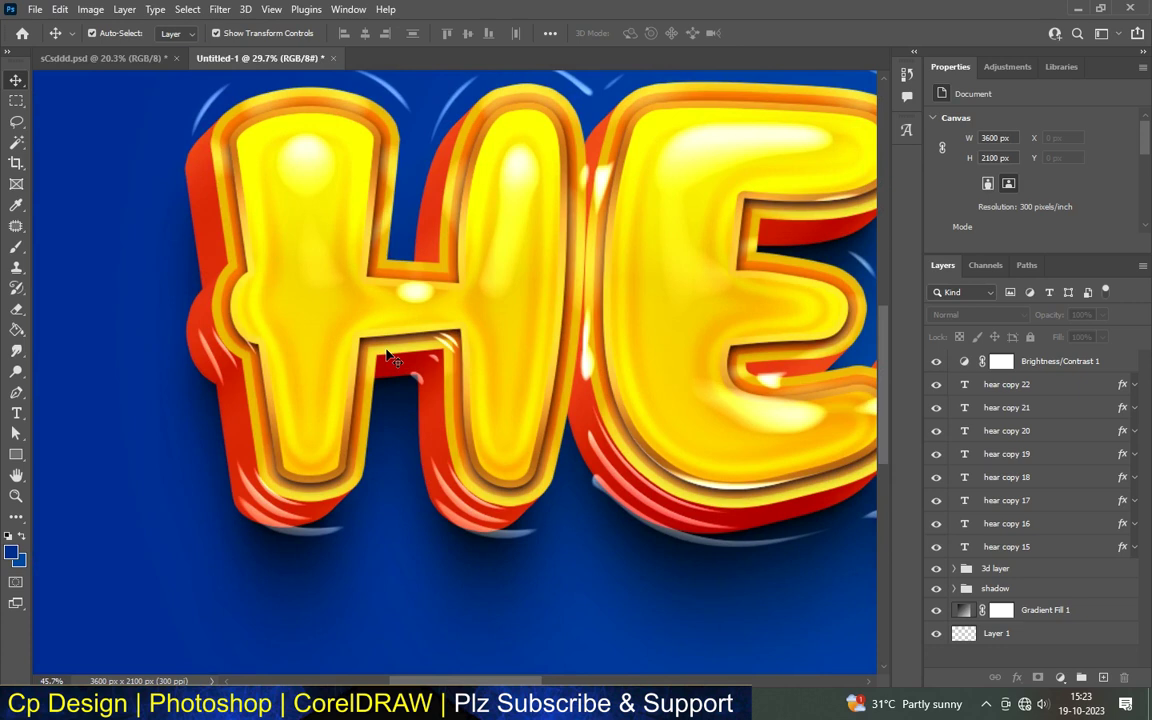
scroll(390, 358, "down", 2)
scroll(500, 320, "down", 1)
scroll(600, 290, "down", 2)
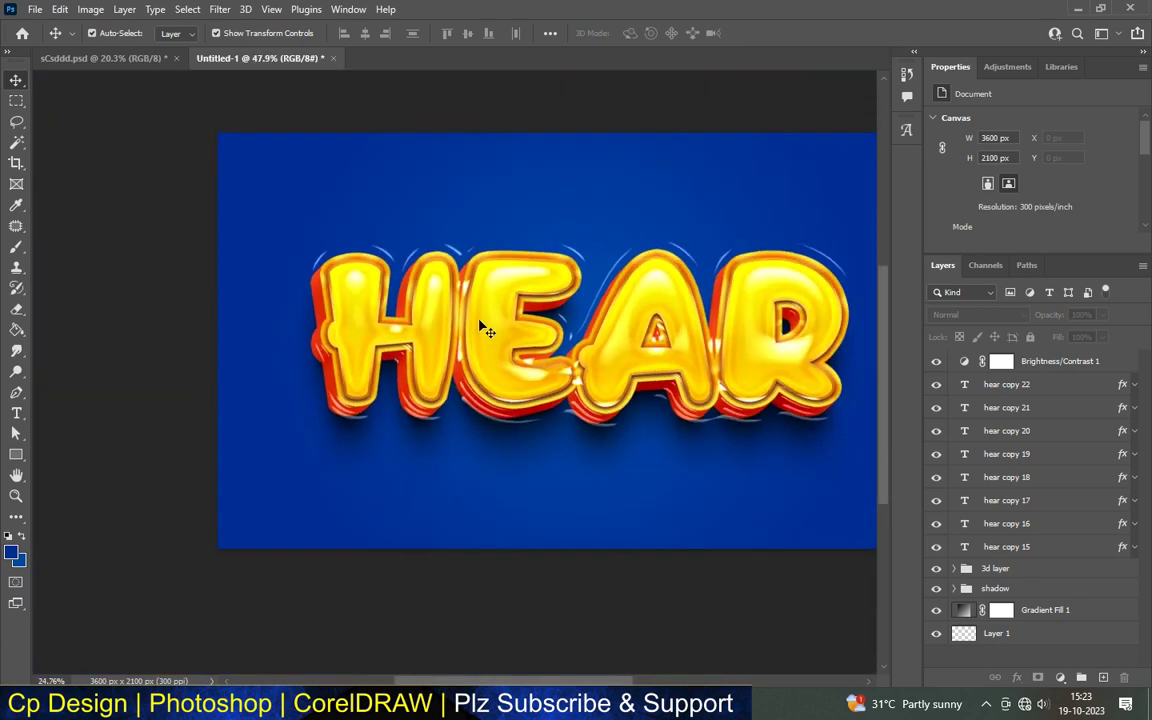
scroll(655, 278, "up", 1)
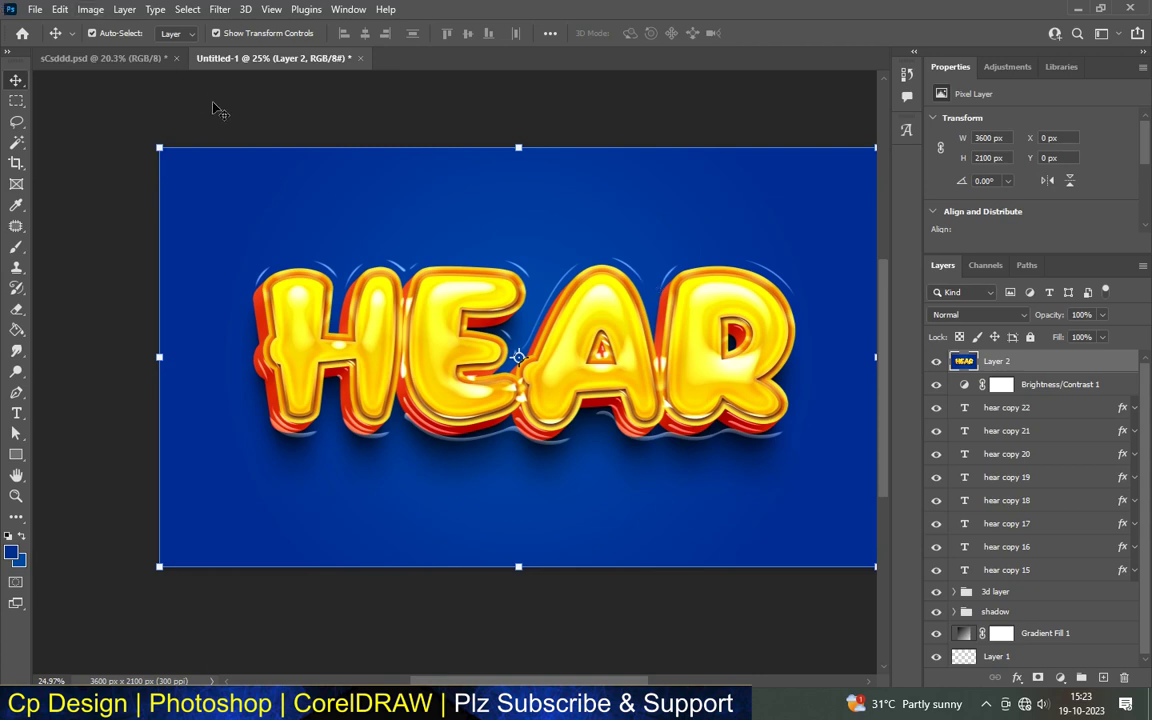
left_click(219, 9)
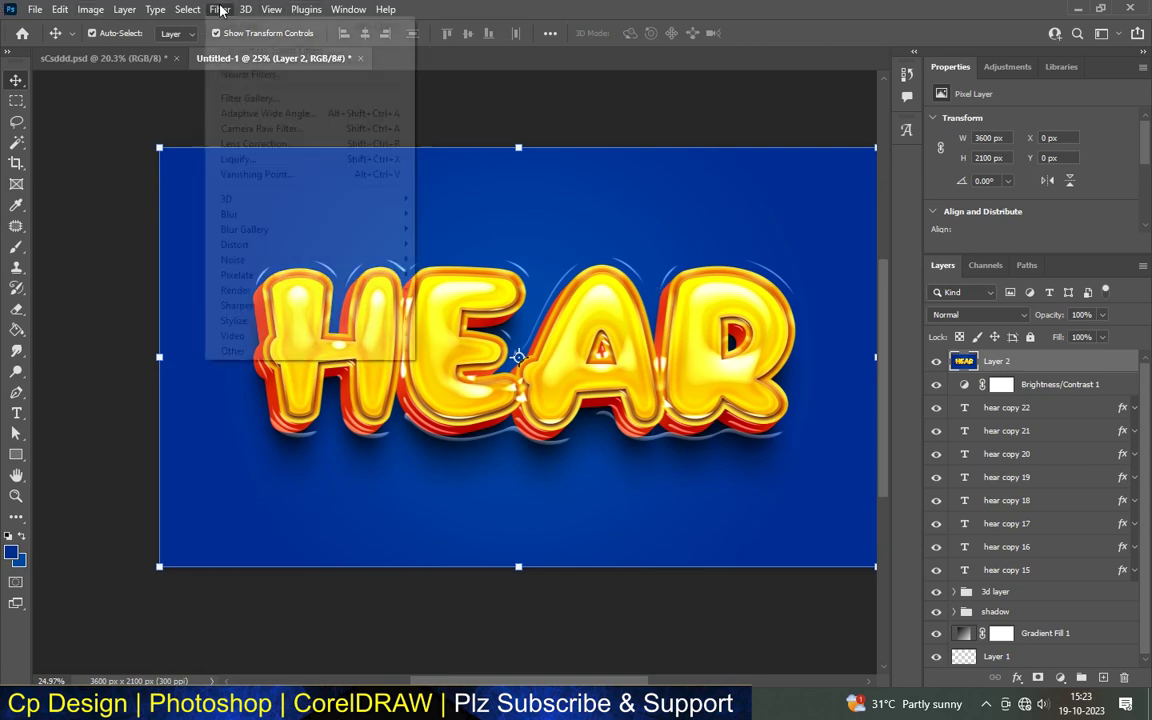
- Open Camera Raw on the merged layer, cool Temperature to -5 and fine-tune exposure
left_click(262, 130)
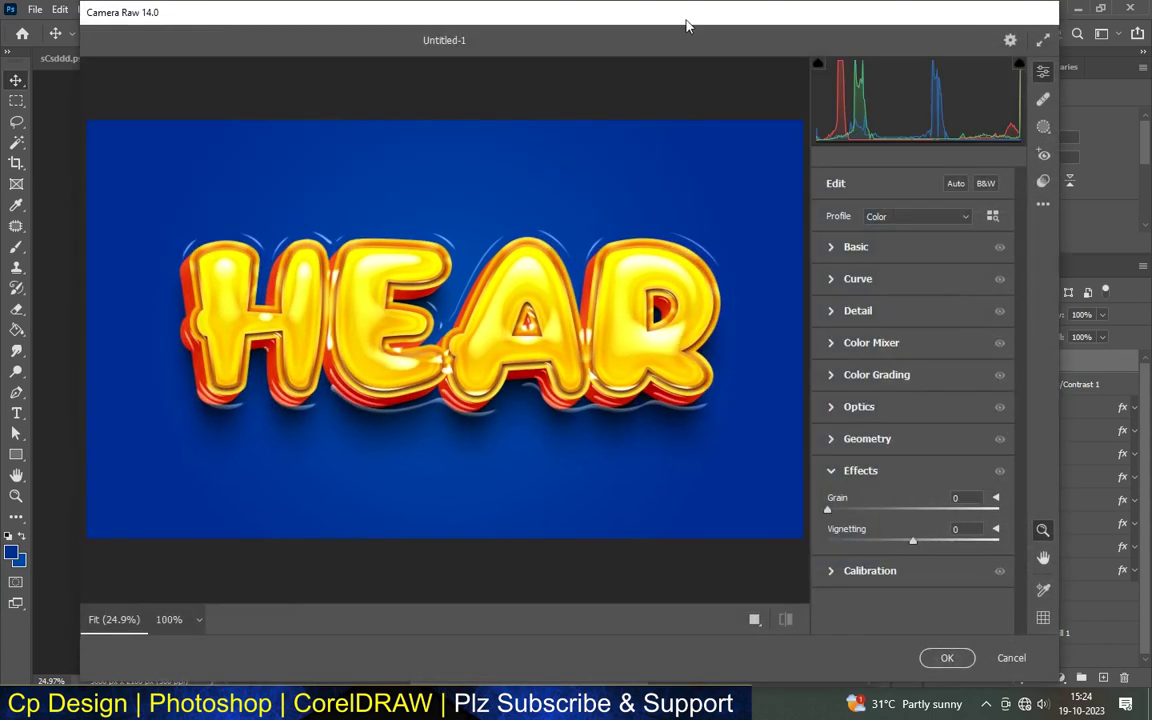
left_click(824, 248)
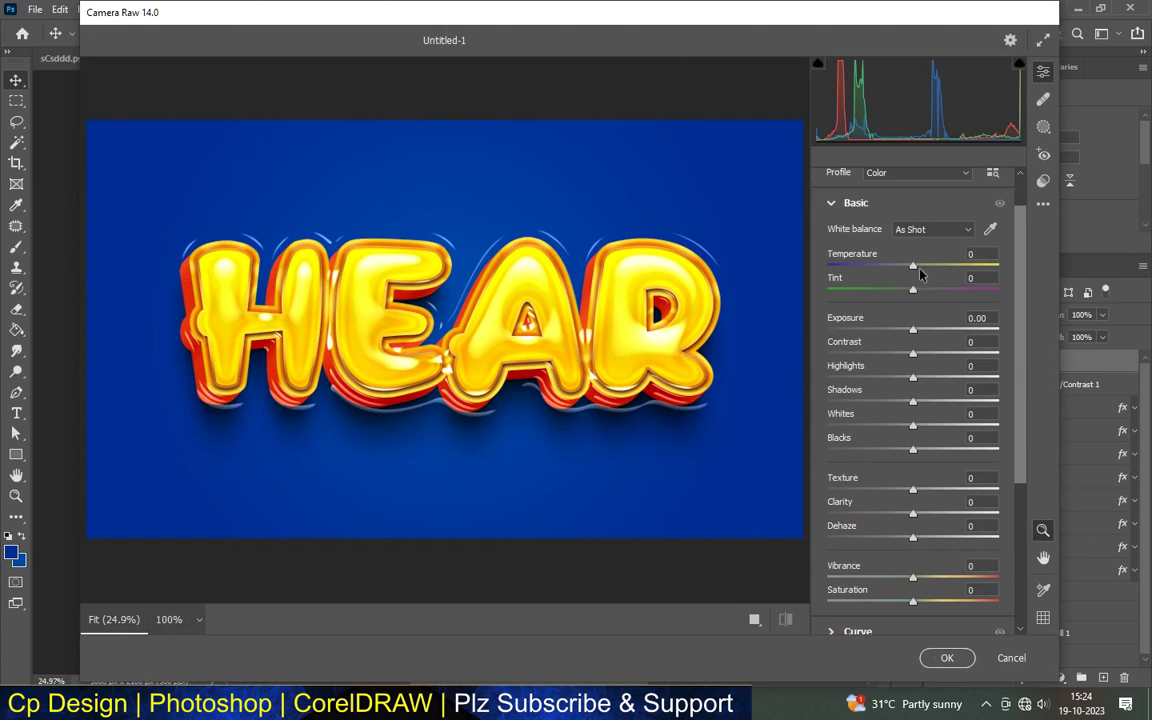
left_click(913, 265)
left_click_drag(913, 265, 908, 265)
mouse_move(913, 331)
left_mouse_down()
mouse_move(917, 449)
mouse_move(969, 488)
mouse_move(905, 516)
mouse_move(946, 492)
mouse_move(935, 502)
mouse_move(964, 501)
left_mouse_up()
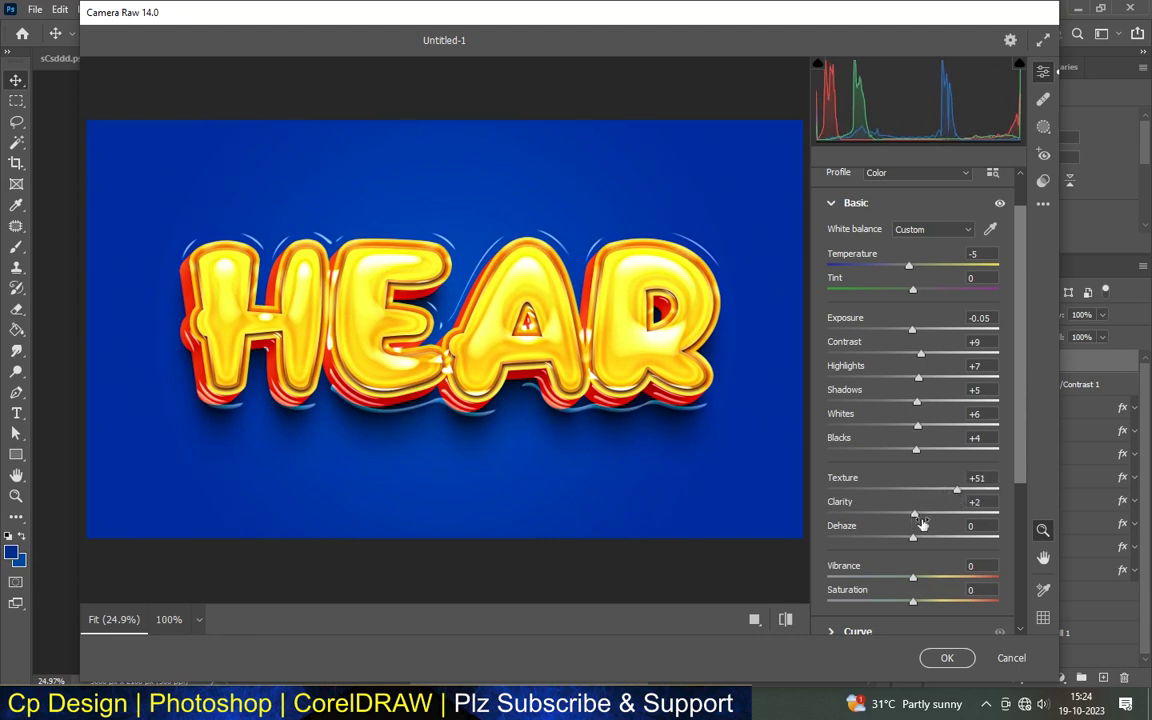
- Set Clarity to a subtle +11 and Saturation to +5
mouse_move(912, 538)
left_mouse_down()
mouse_move(938, 515)
mouse_move(979, 508)
left_mouse_up()
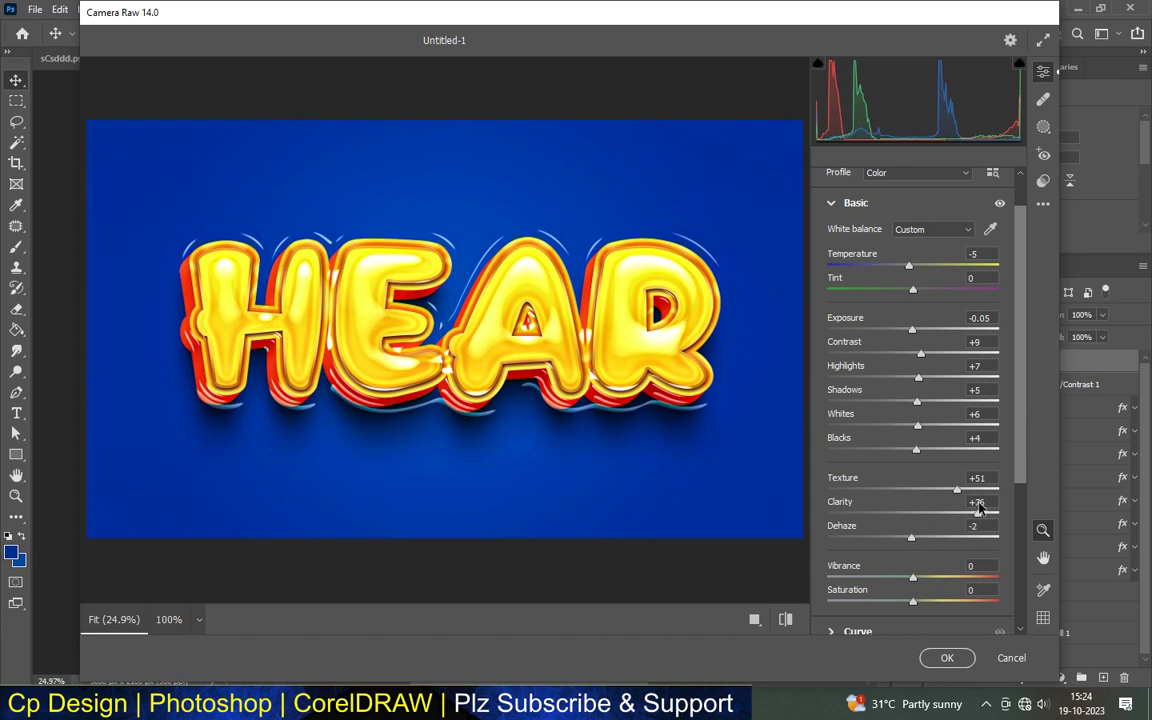
left_click_drag(979, 508, 923, 518)
mouse_move(912, 578)
left_mouse_down()
mouse_move(1040, 578)
mouse_move(916, 580)
mouse_move(917, 602)
left_mouse_up()
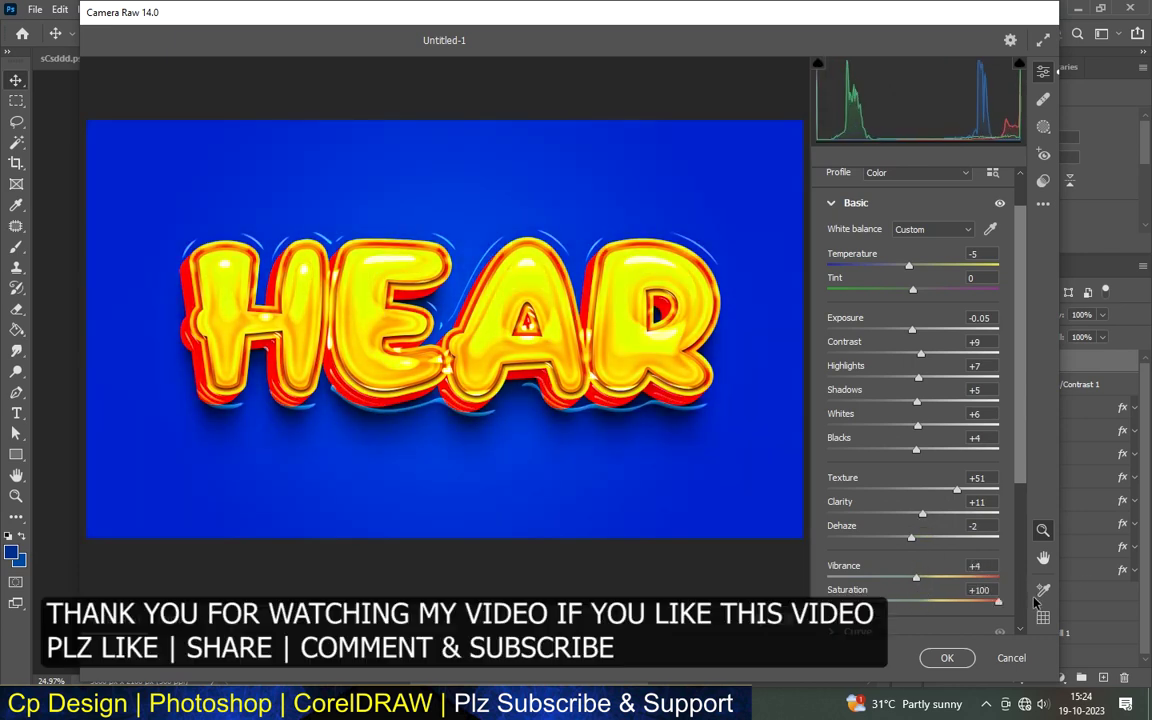
left_click_drag(916, 602, 910, 602)
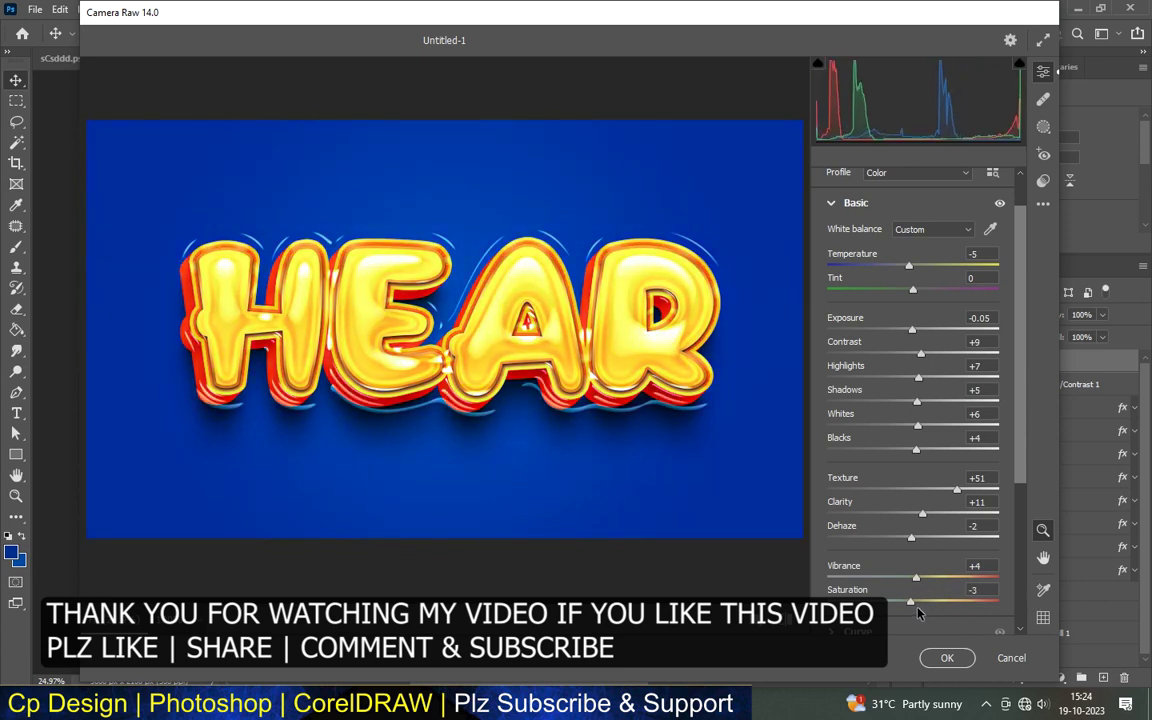
left_click_drag(911, 602, 917, 602)
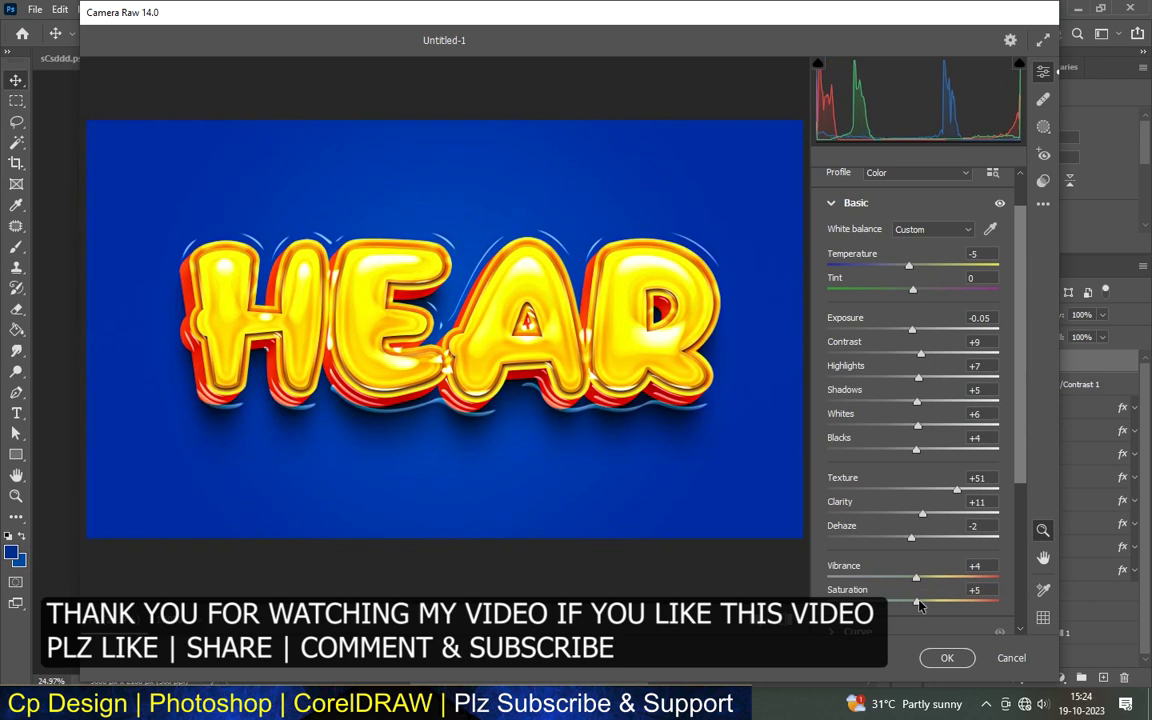
left_click_drag(919, 602, 917, 602)
- Add a -24 edge vignette and grain 5, then apply the Camera Raw filter
scroll(930, 580, "down", 5)
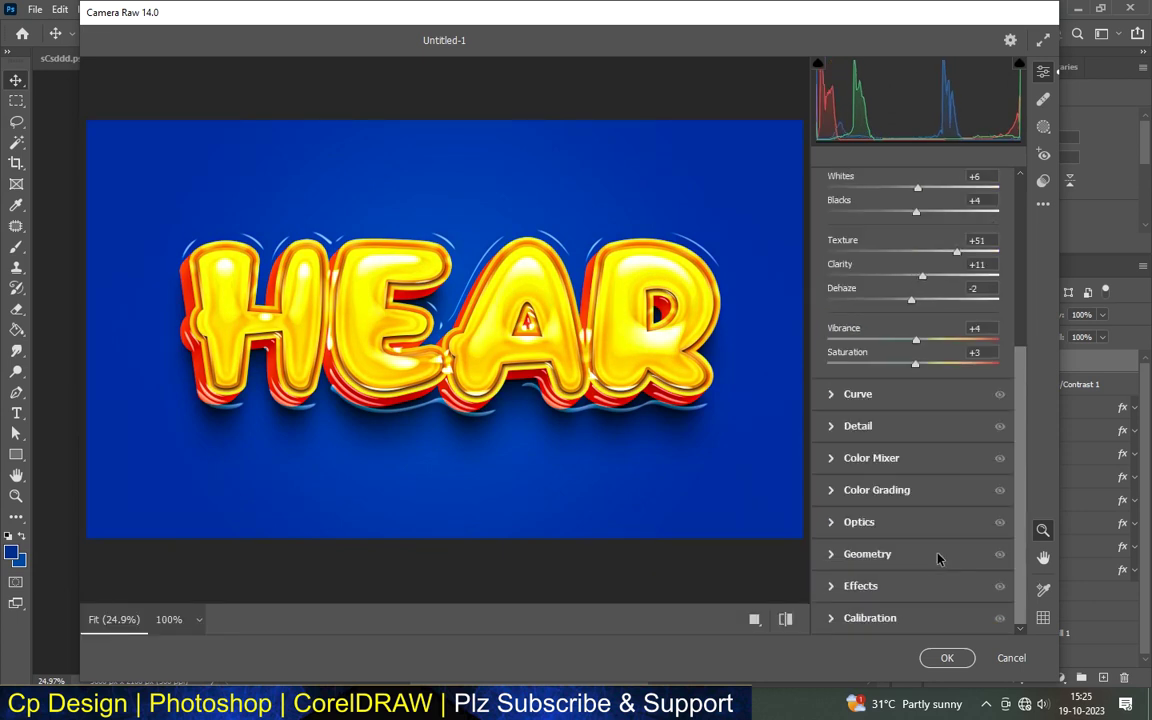
left_click(862, 586)
left_click_drag(899, 546, 888, 543)
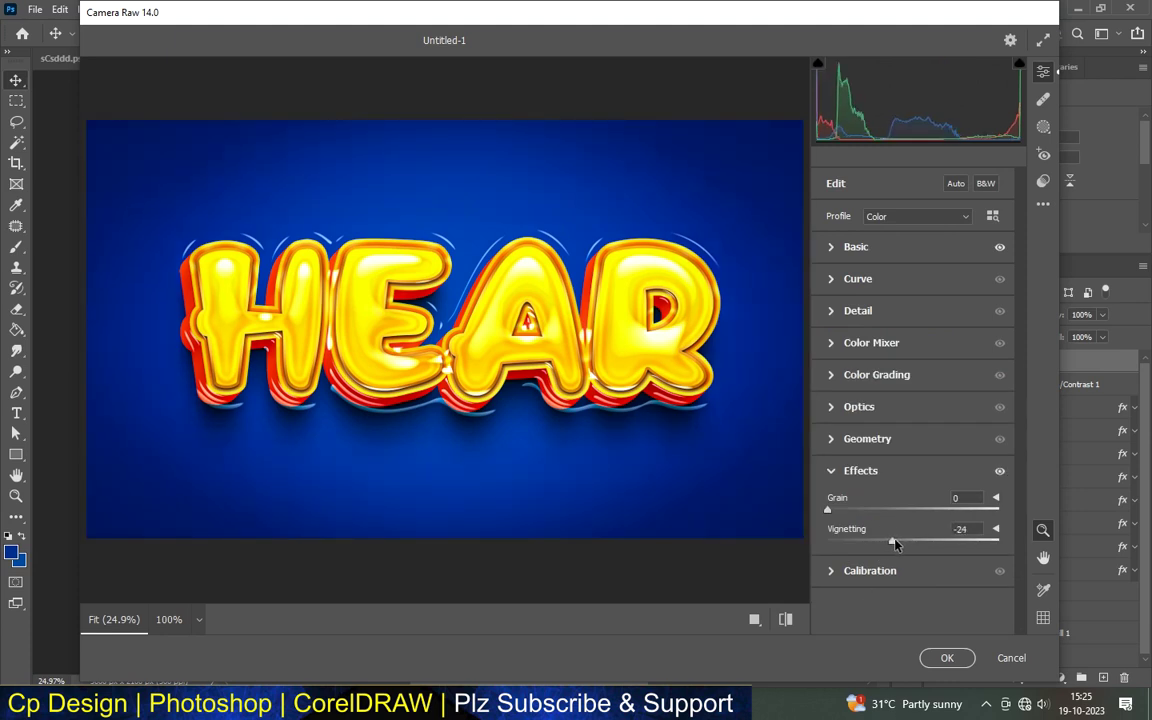
left_click_drag(830, 511, 841, 511)
left_click(941, 655)
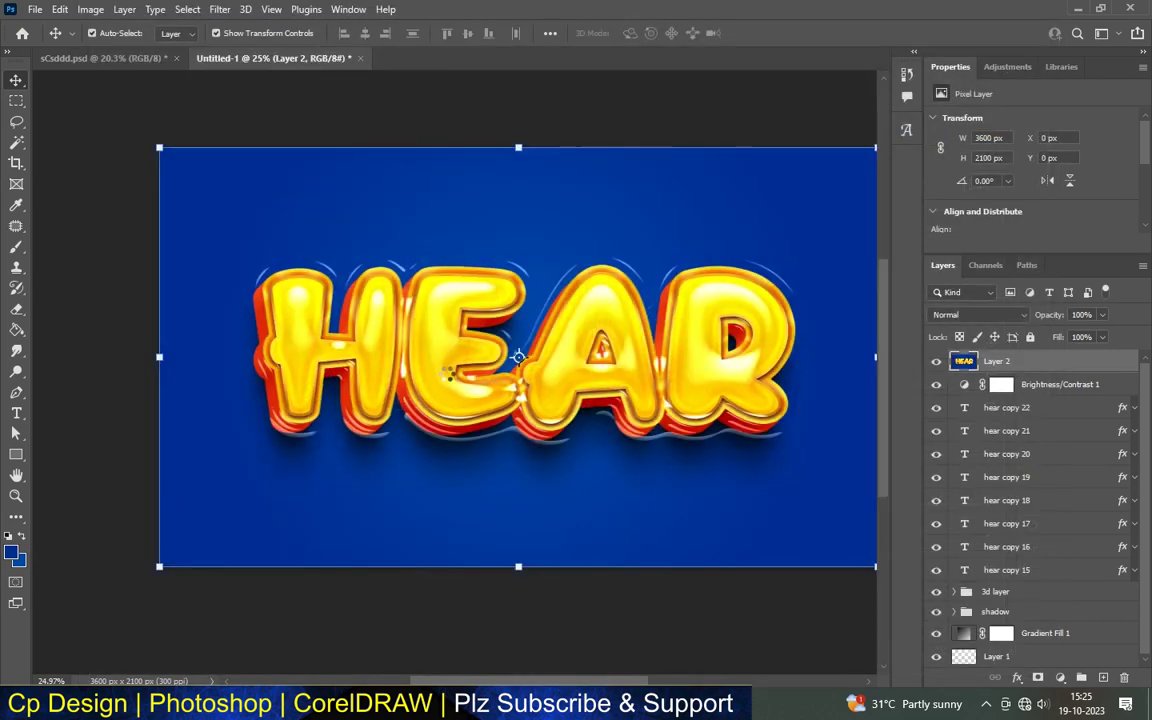
- Zoom in and out to review the graded HEAR artwork and its darkened vignette edges
scroll(520, 365, "down", 3)
scroll(520, 355, "up", 1)
scroll(520, 355, "up", 3)
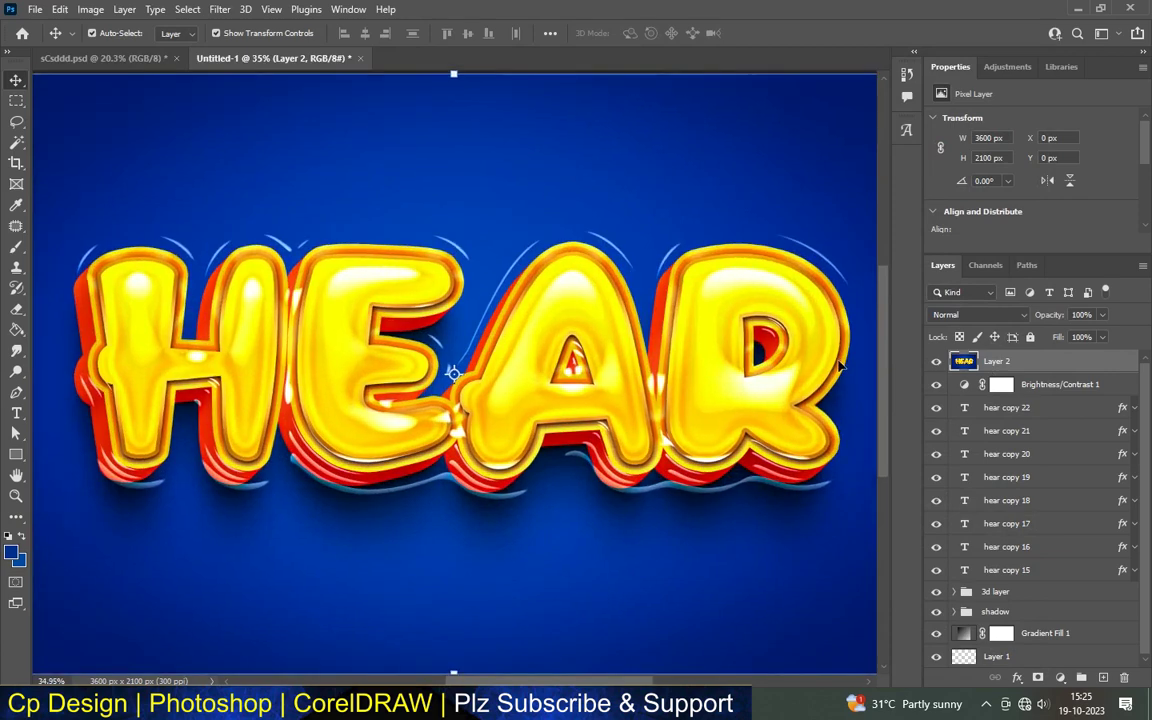
scroll(838, 365, "up", 2)
scroll(702, 249, "up", 2)
scroll(718, 244, "down", 3)
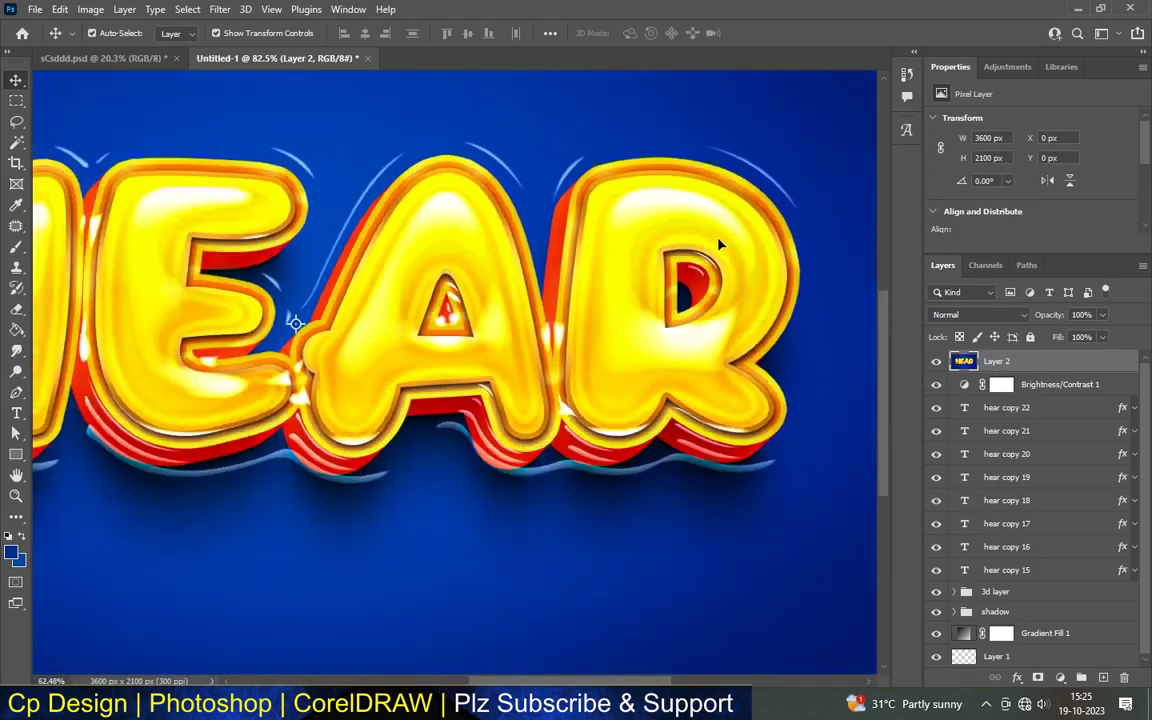
scroll(718, 244, "down", 4)
scroll(412, 207, "up", 3)
scroll(412, 207, "up", 2)
scroll(412, 207, "up", 2)
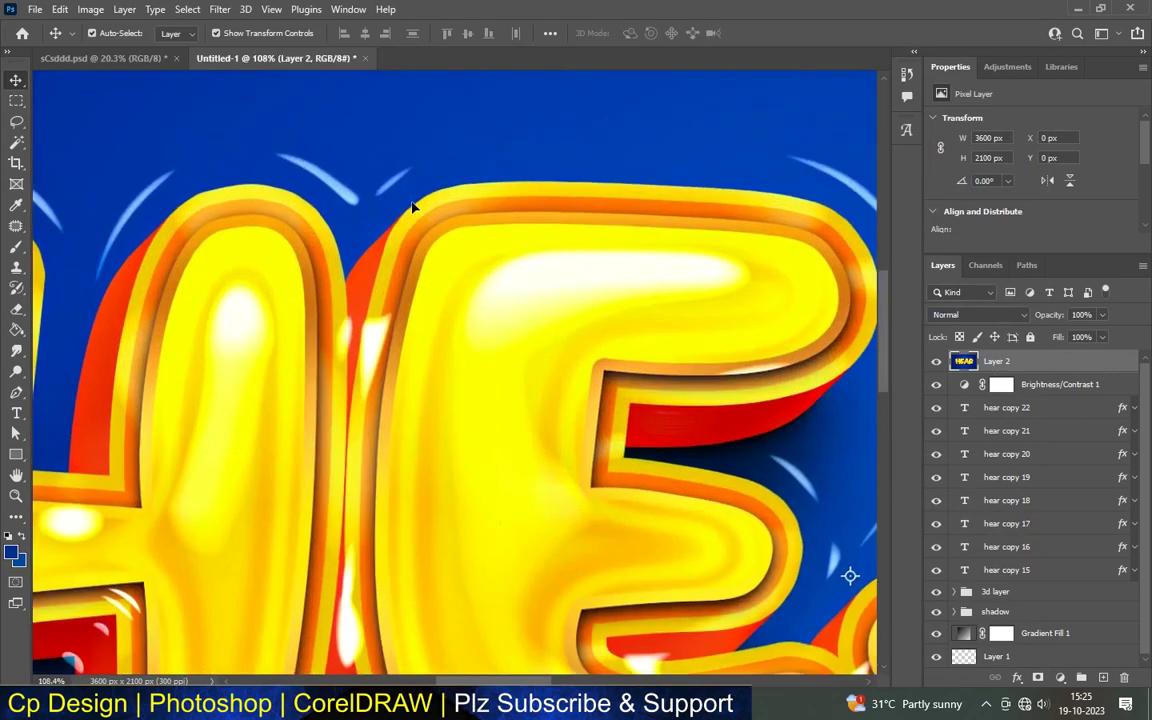
scroll(412, 207, "down", 3)
scroll(514, 290, "down", 1)
scroll(600, 290, "up", 1)
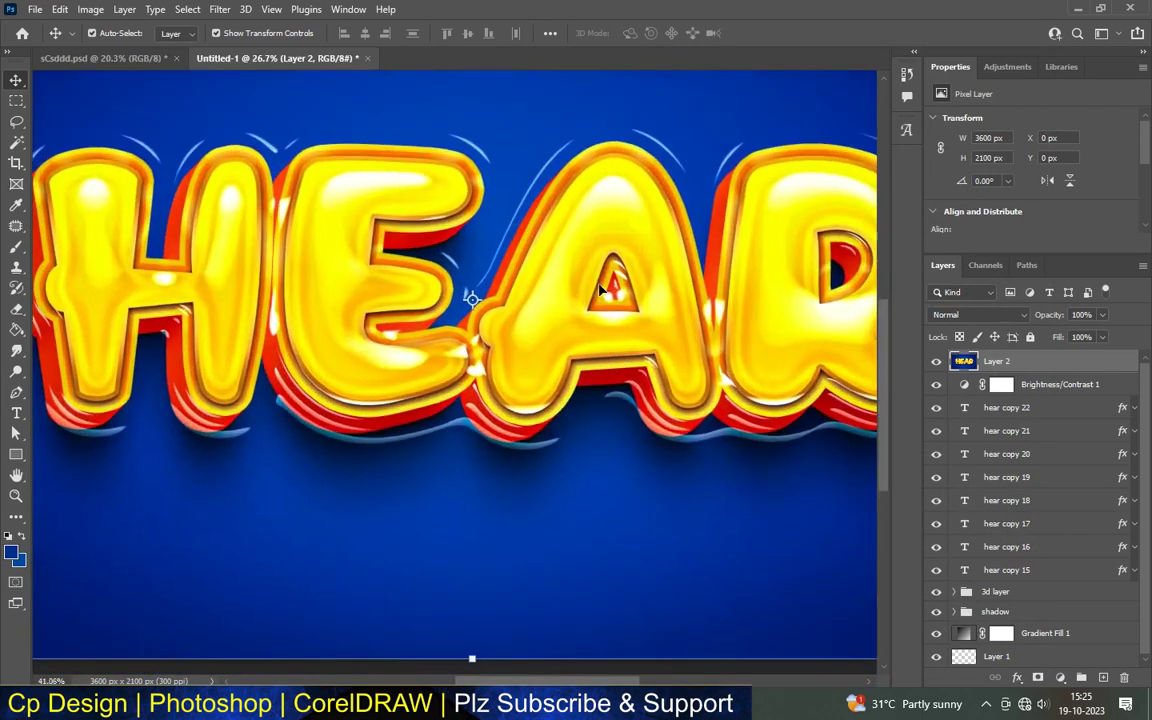
scroll(600, 290, "up", 1)
scroll(585, 388, "down", 1)
scroll(585, 388, "down", 2)
scroll(620, 247, "up", 1)
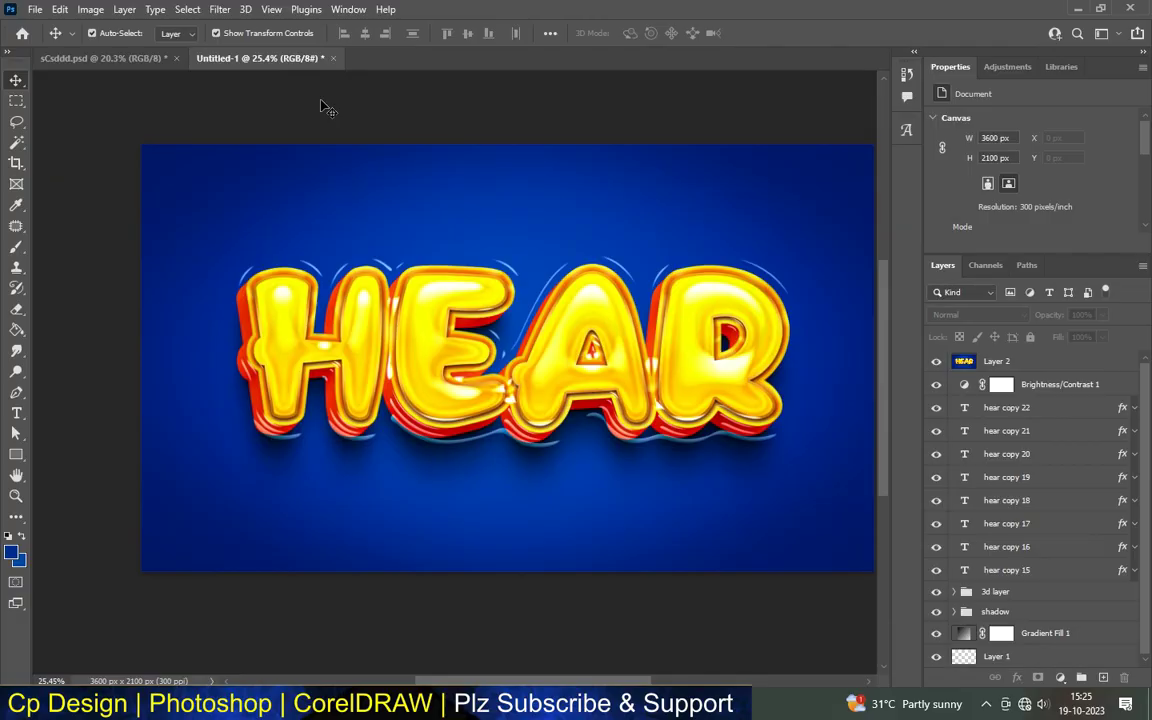